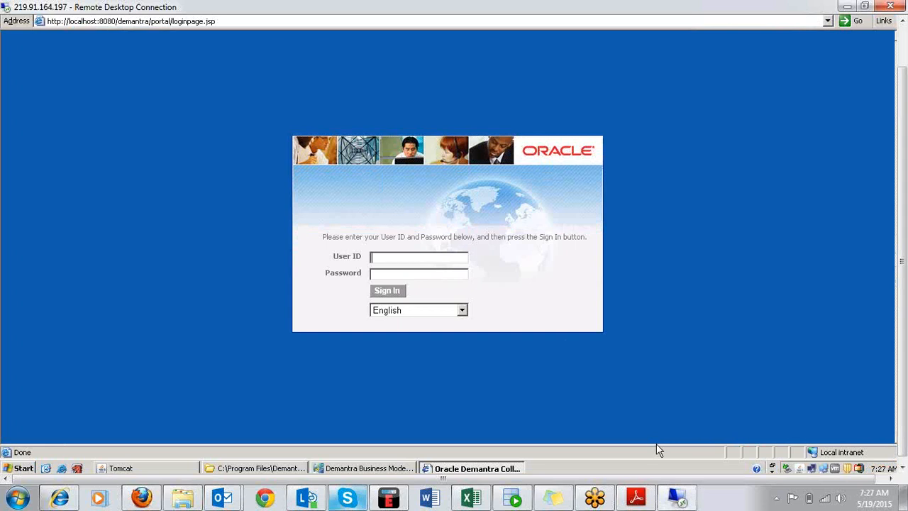
Switch to Demantra Business Modeler and open the Configure Levels window.
click(900, 465)
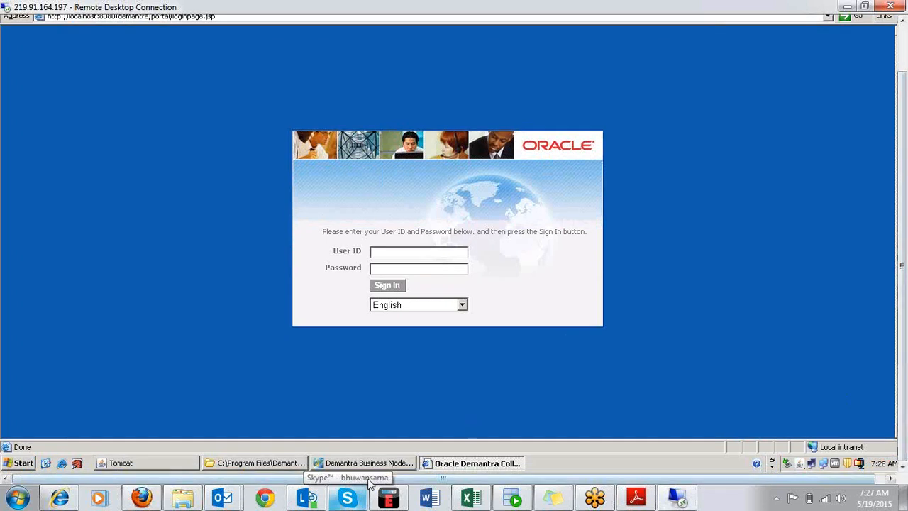
click(373, 462)
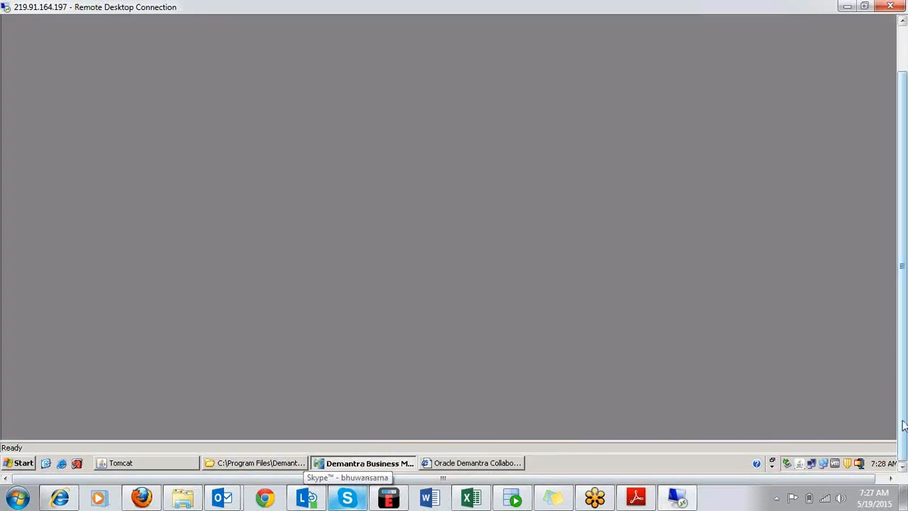
drag(902, 424, 905, 312)
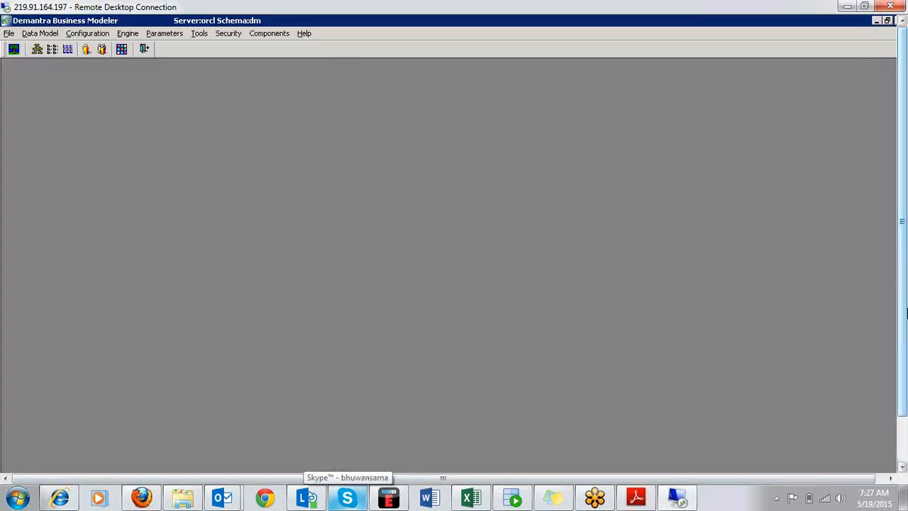
click(40, 33)
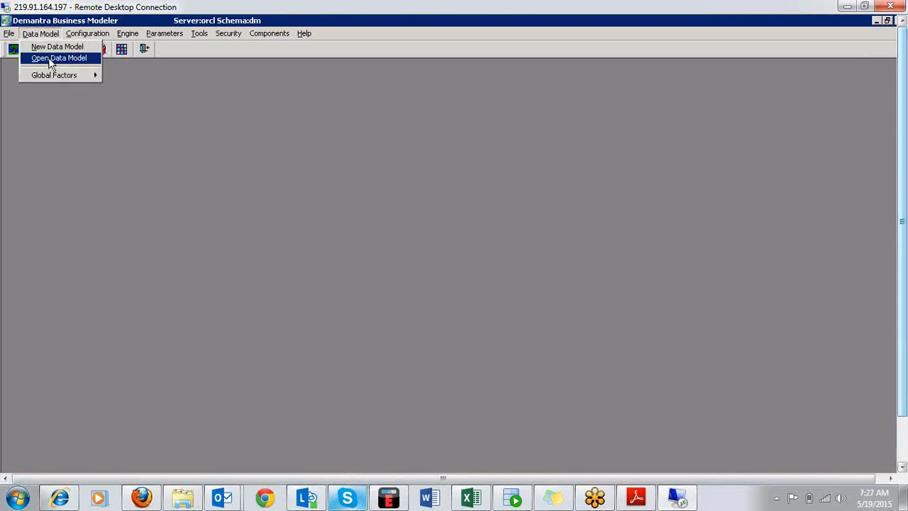
mouse_move(84, 34)
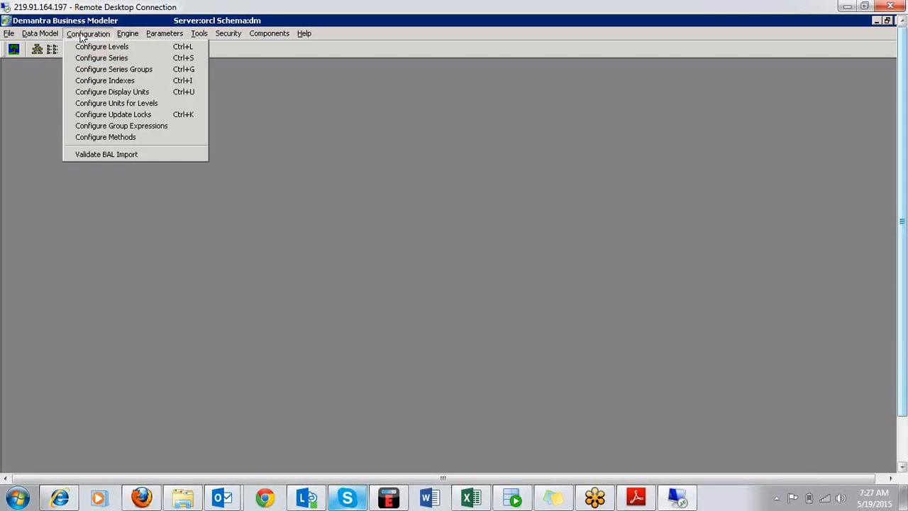
click(137, 48)
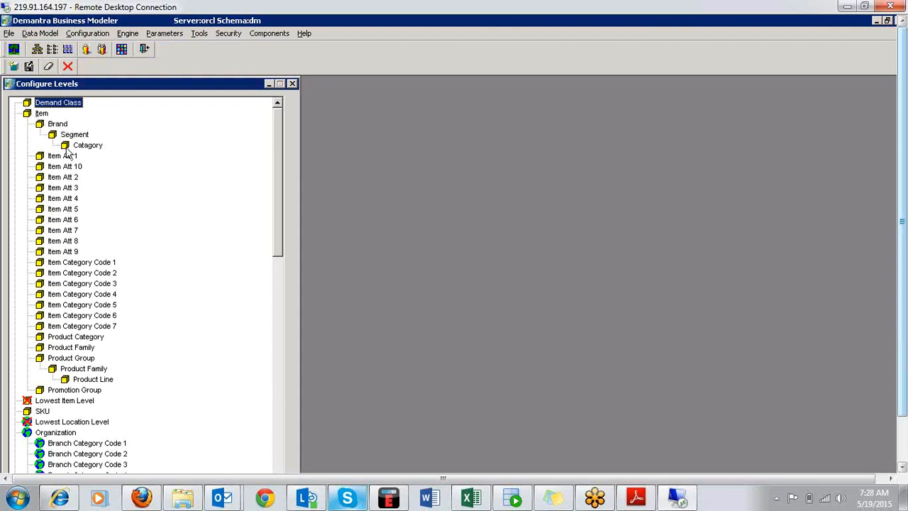
Look through the full hierarchy of item and location levels and bring up the actions available for the Item level.
drag(279, 245, 274, 333)
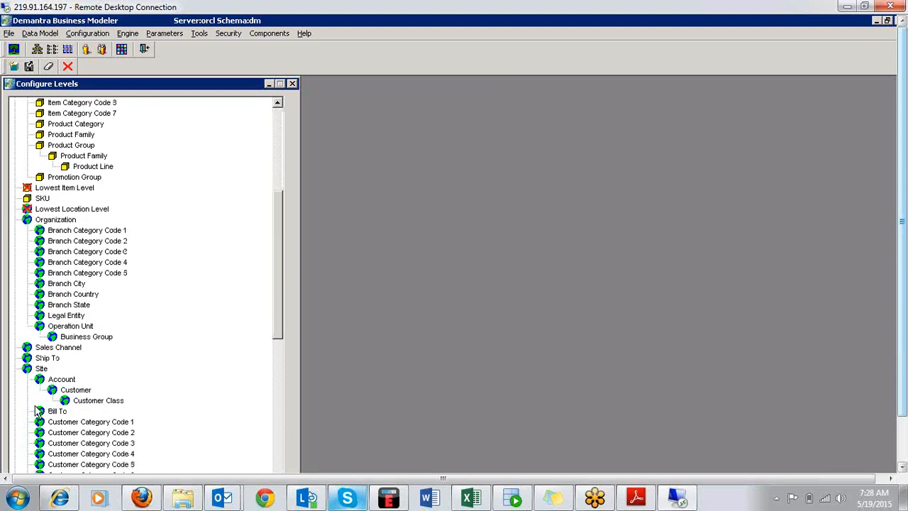
drag(280, 283, 279, 489)
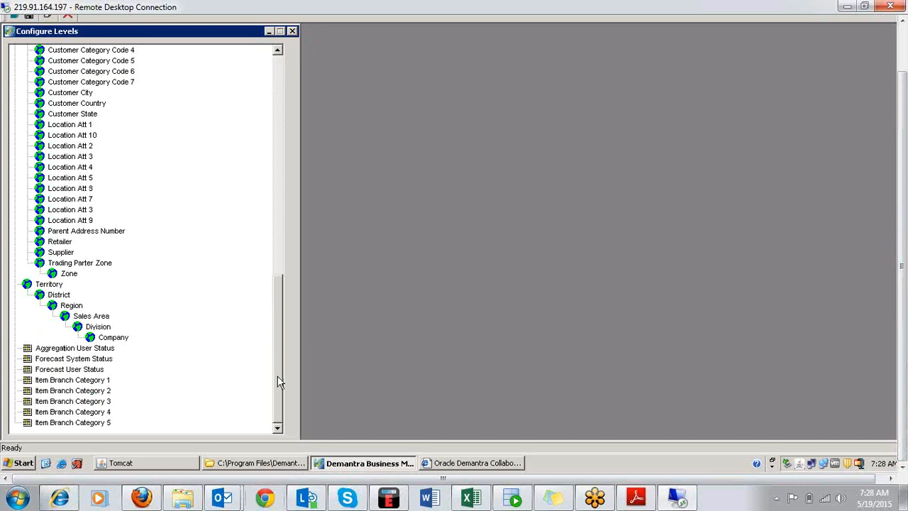
drag(281, 367, 283, 137)
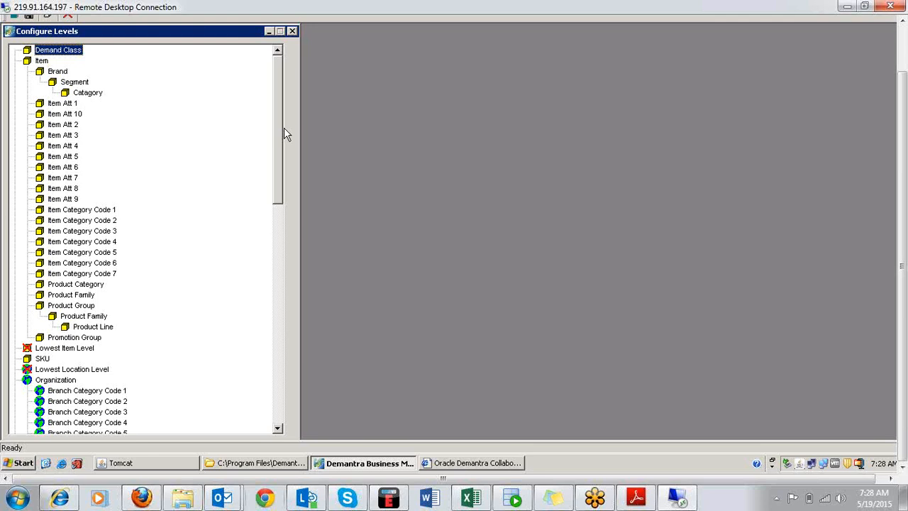
click(29, 62)
right_click(29, 63)
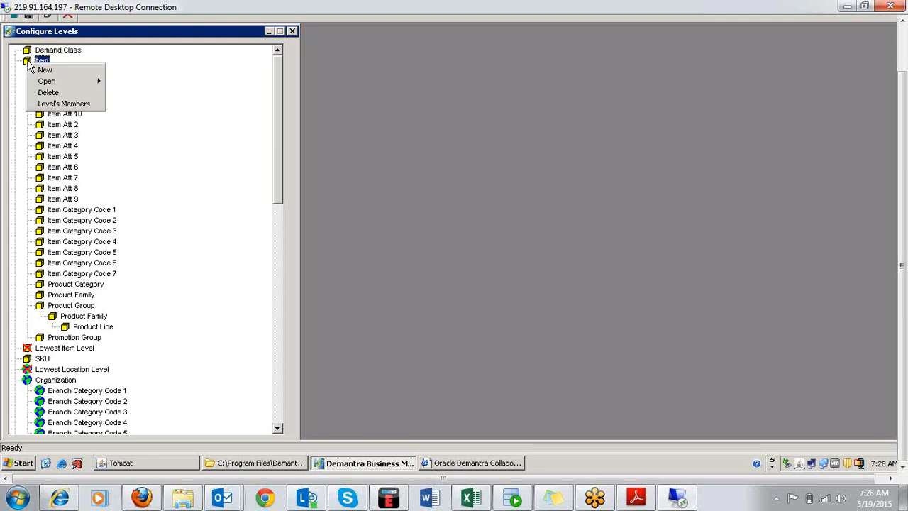
mouse_move(62, 81)
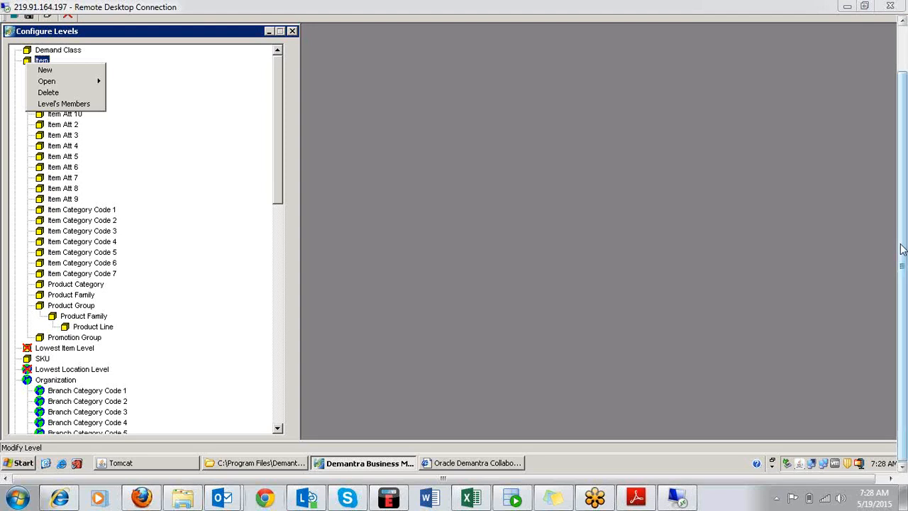
drag(902, 248, 867, 111)
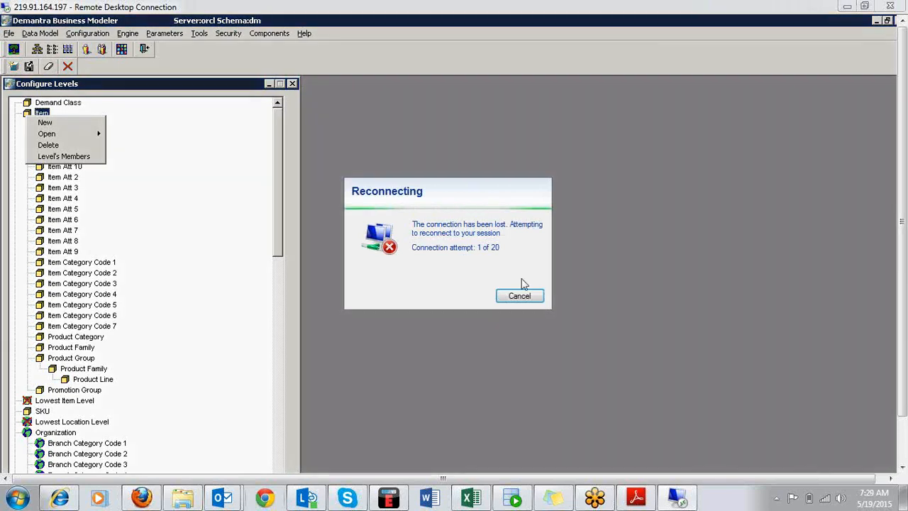
click(521, 296)
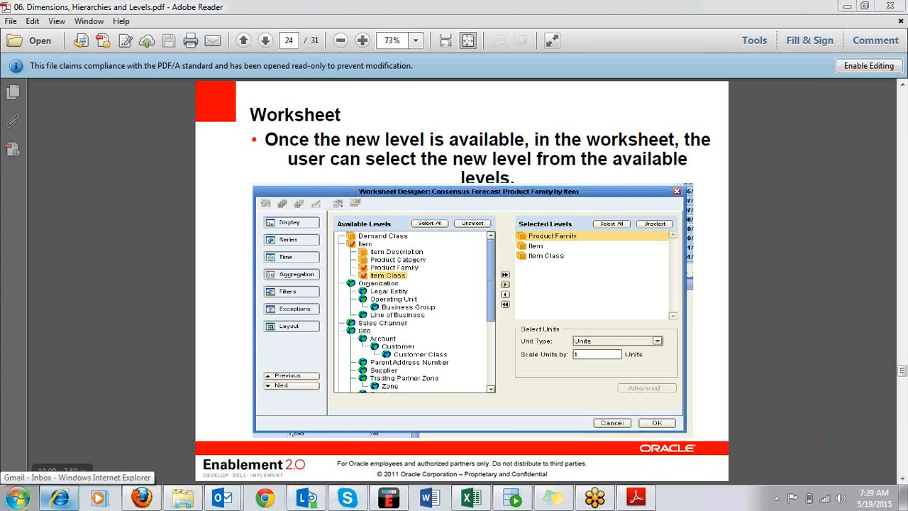
click(18, 496)
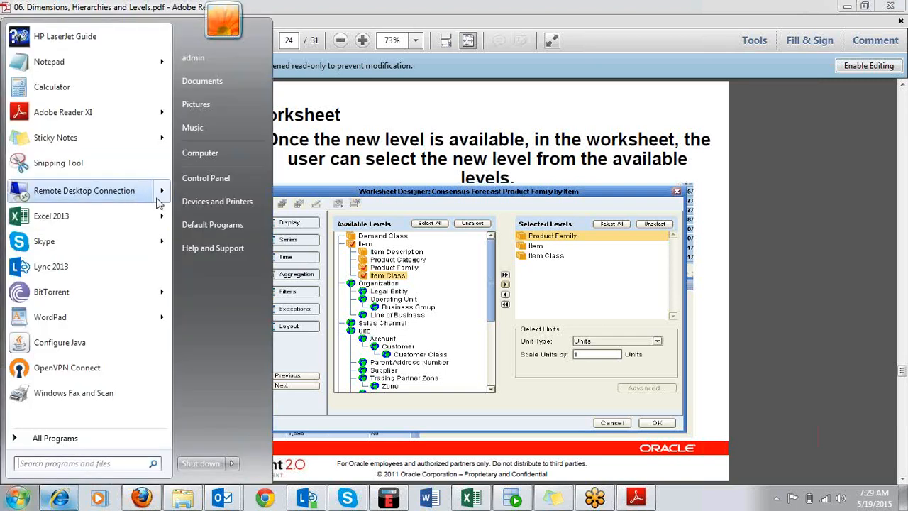
mouse_move(162, 190)
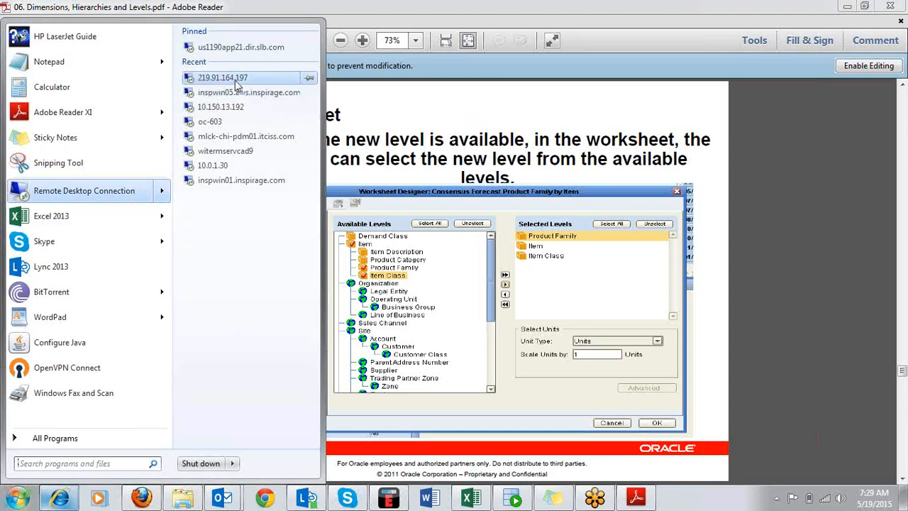
click(234, 78)
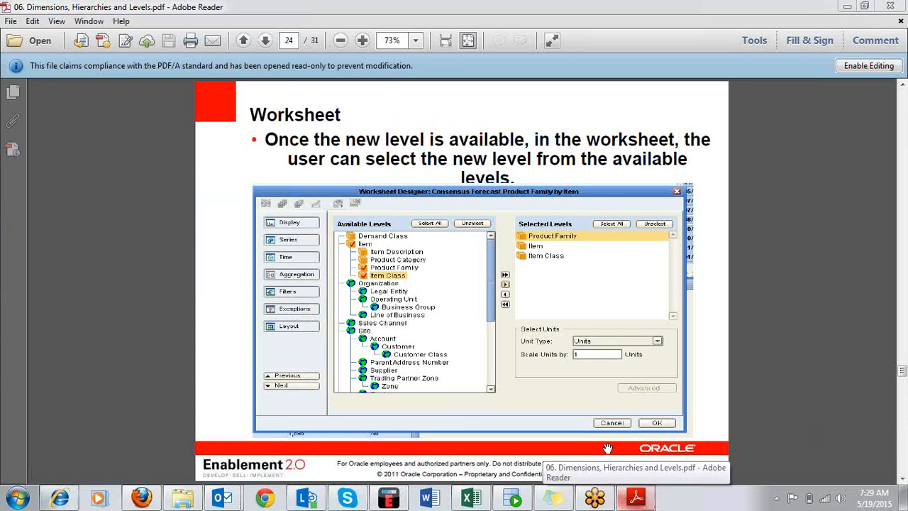
click(17, 498)
click(83, 190)
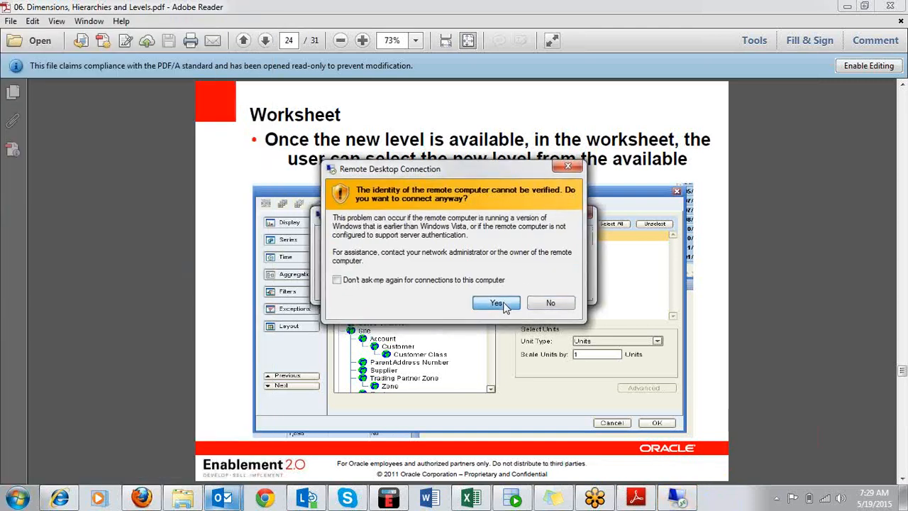
click(497, 303)
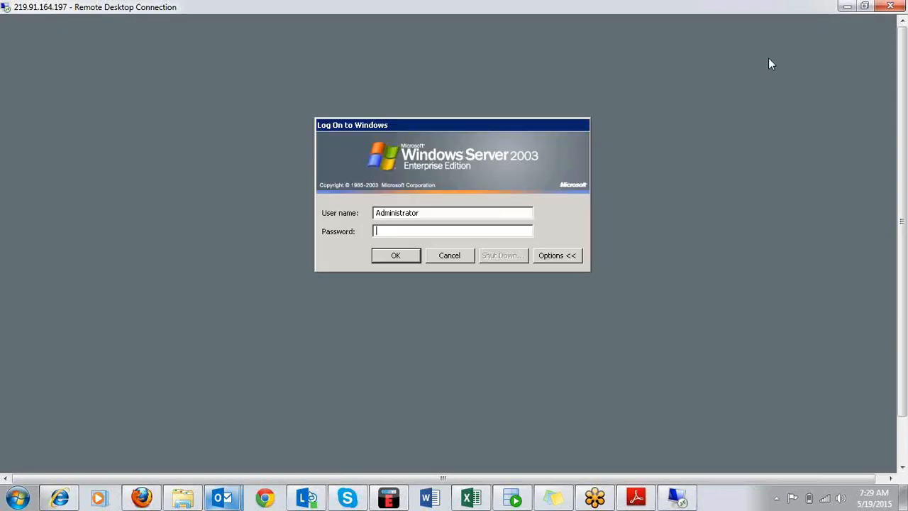
Enter the Administrator account's password and log on to the remote Windows server.
text(*)
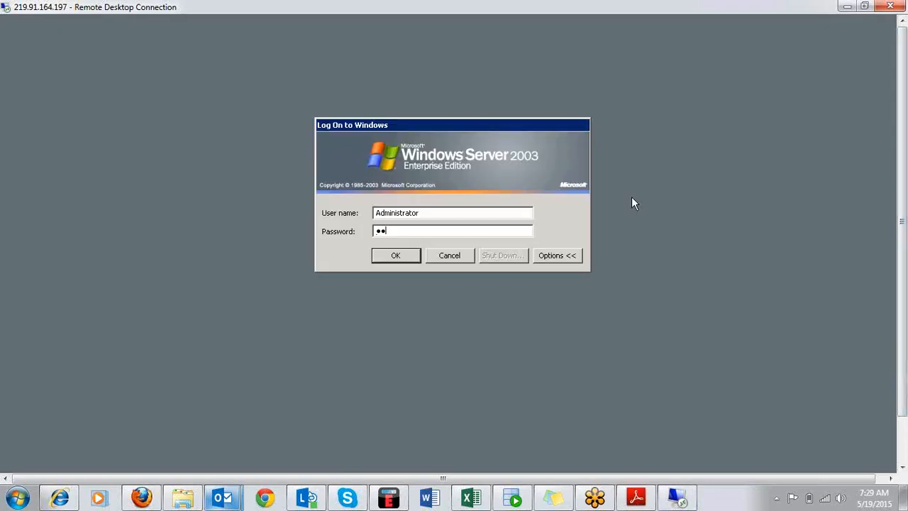
text(*********)
key(Return)
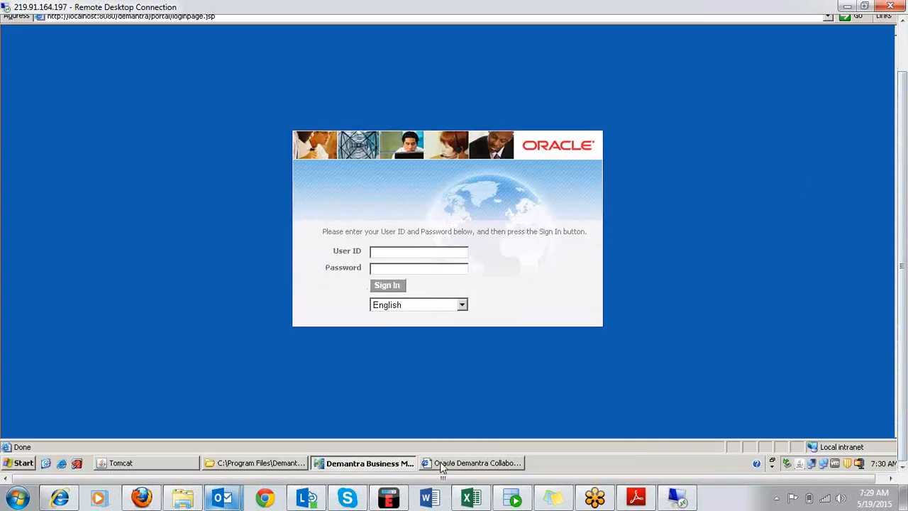
Return to Demantra Business Modeler and open the general properties of the Item level.
click(442, 462)
click(366, 463)
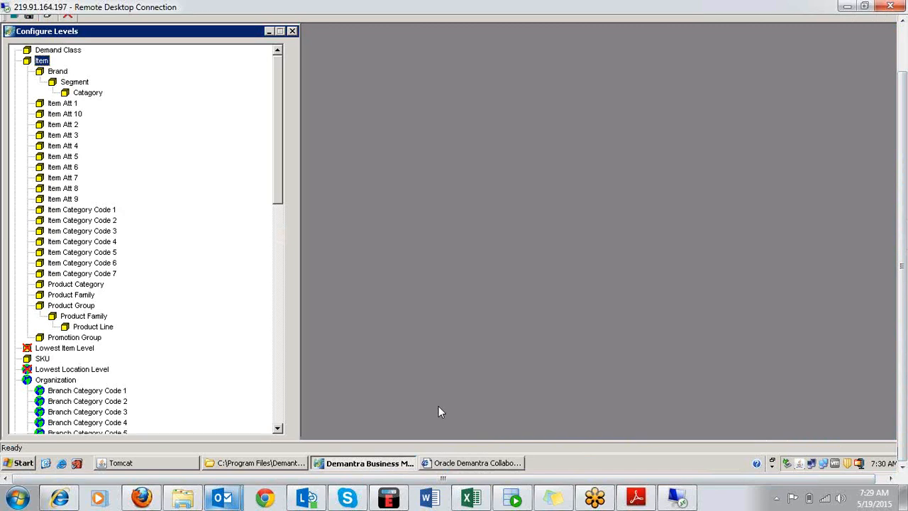
drag(903, 157, 903, 103)
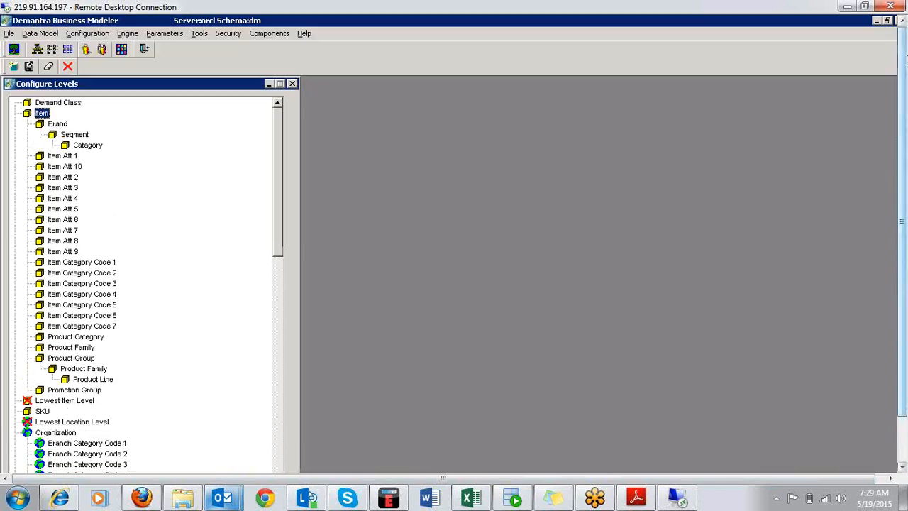
right_click(28, 120)
mouse_move(47, 140)
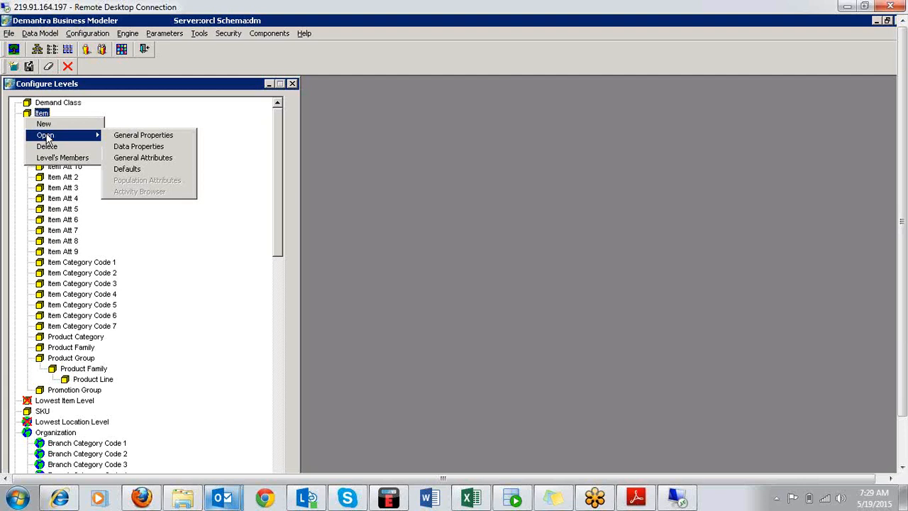
click(129, 135)
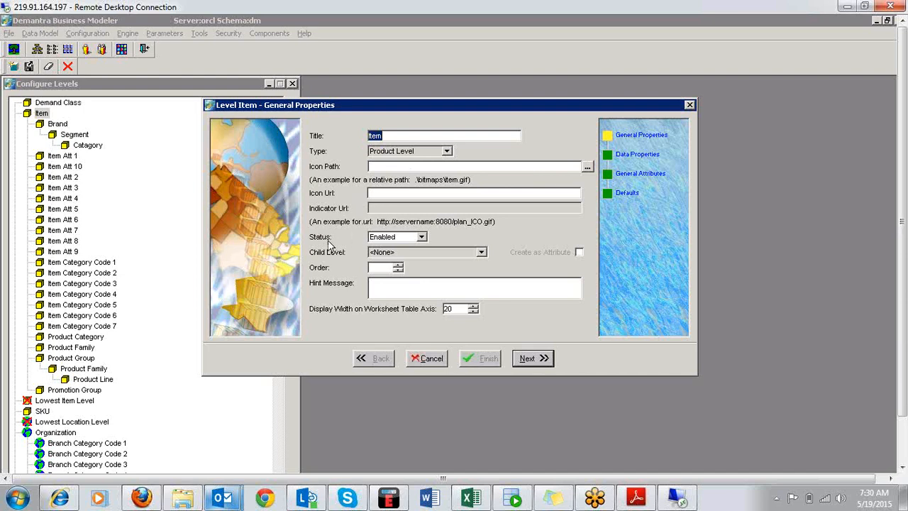
Check the status options offered for the Item level and close its properties without saving.
click(422, 239)
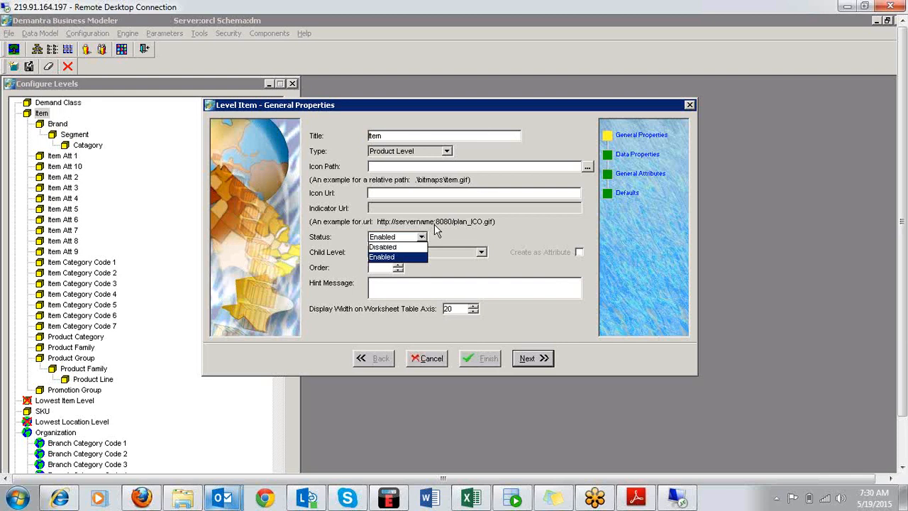
click(435, 225)
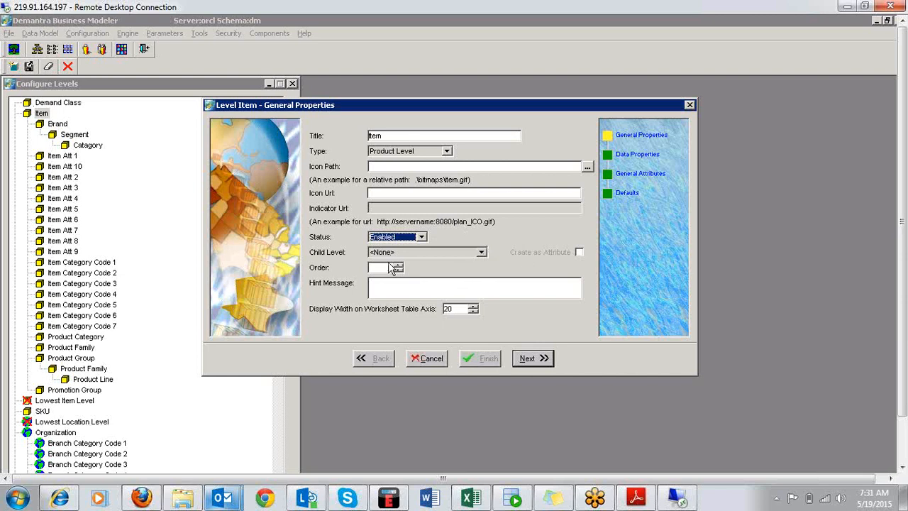
click(434, 359)
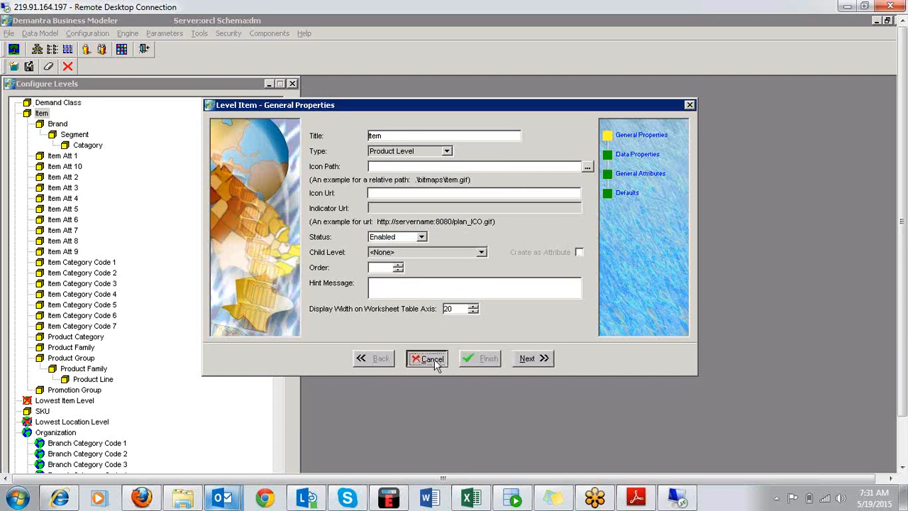
Open the Brand level under Item and review its general properties and data properties.
click(61, 126)
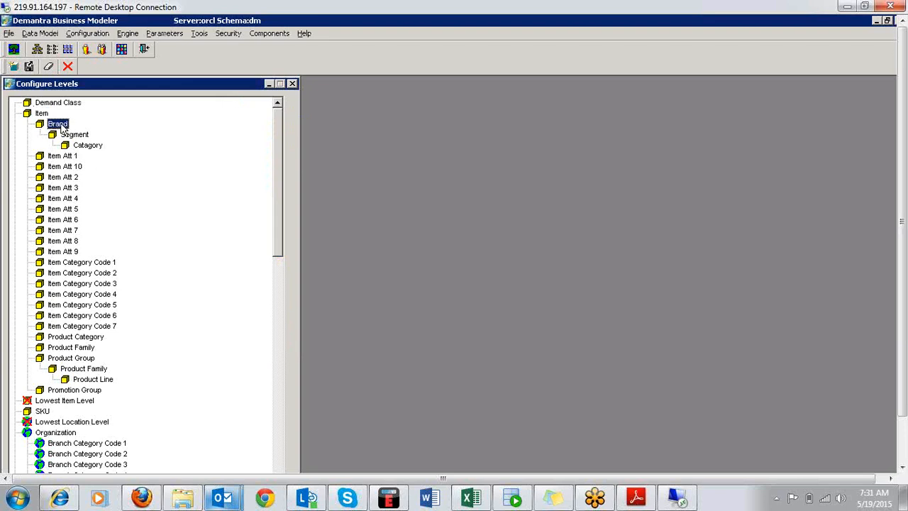
right_click(61, 126)
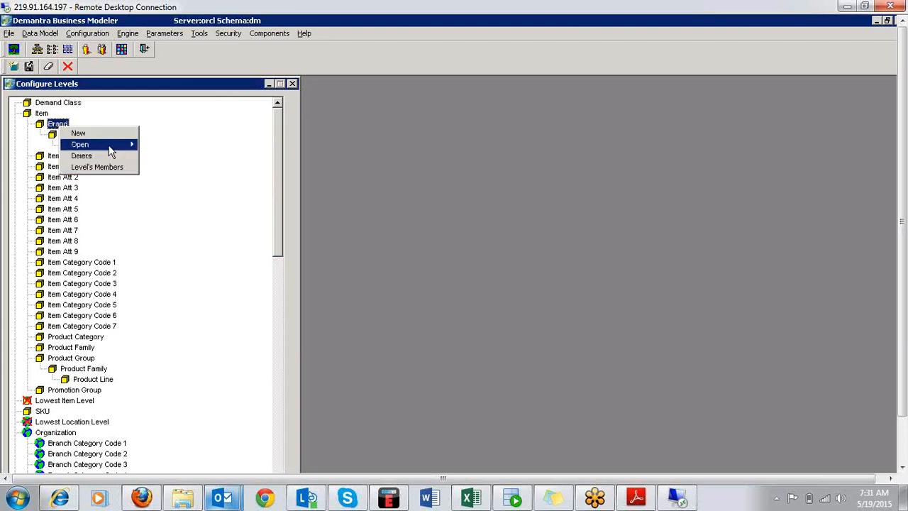
mouse_move(115, 147)
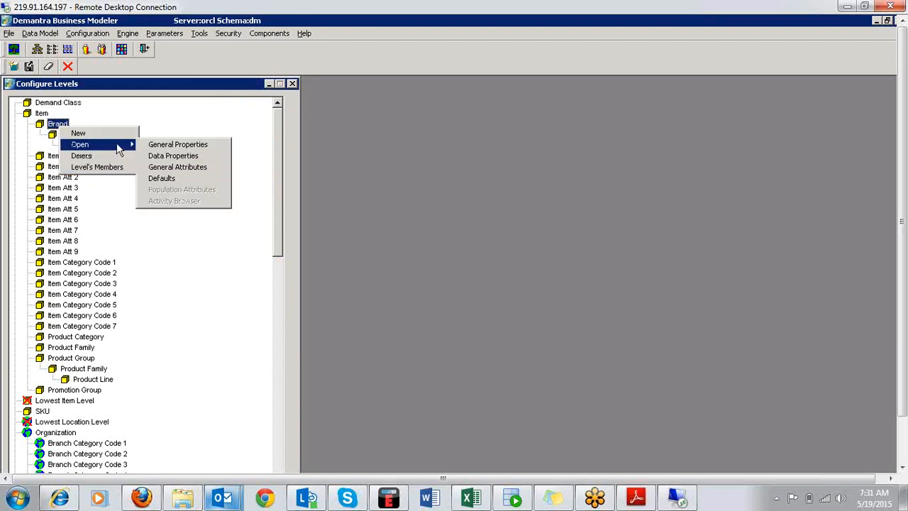
click(173, 145)
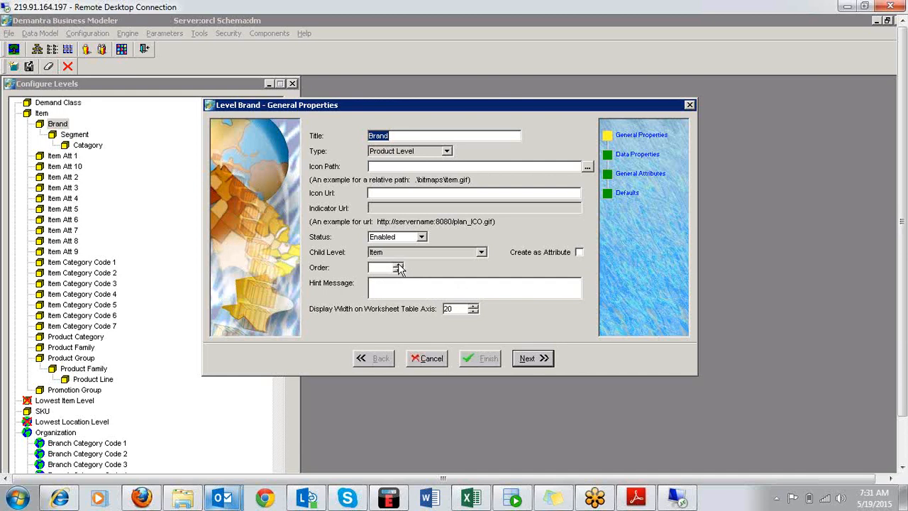
click(533, 360)
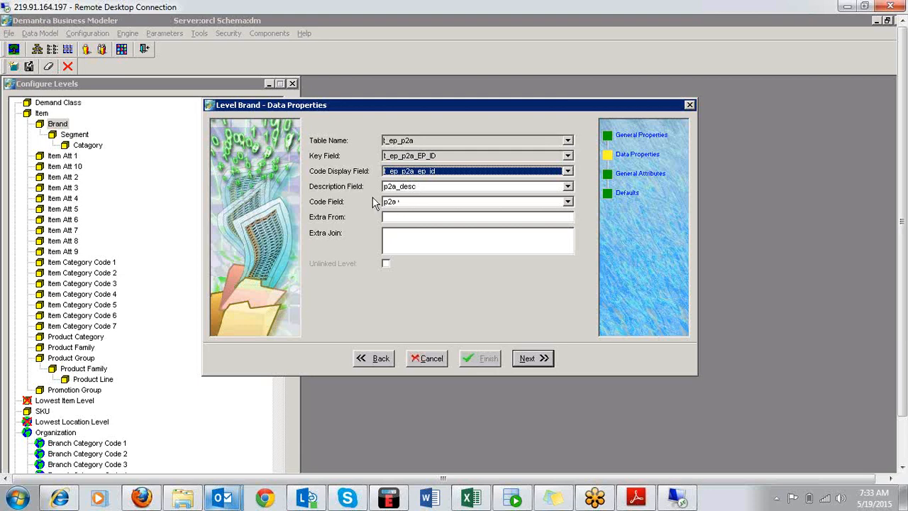
Open the Brand level's general attributes and examine the settings of its Segment attribute.
click(543, 363)
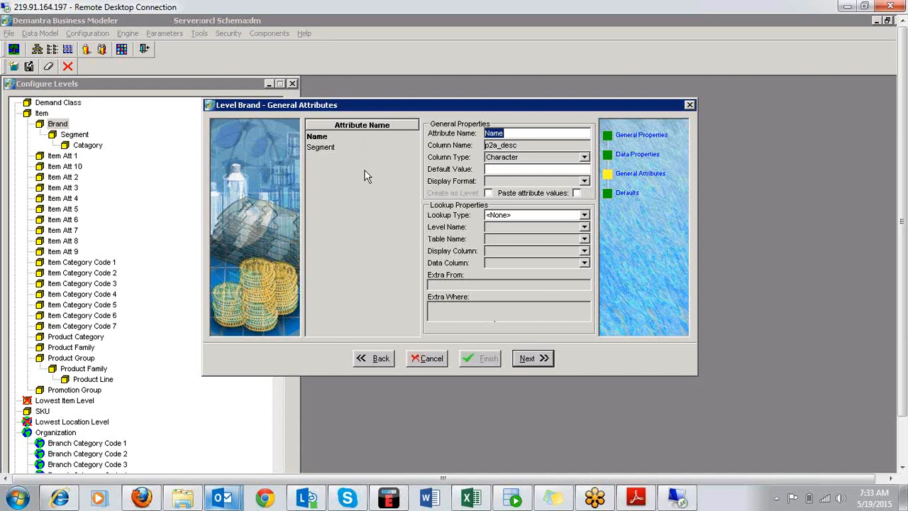
click(323, 147)
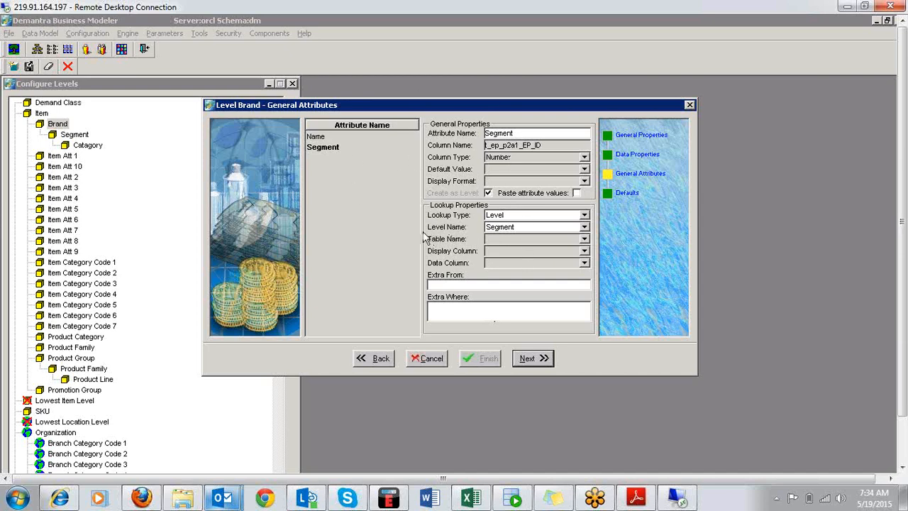
Add a new attribute to the Brand level, delete it again and close the level's properties without saving.
right_click(350, 191)
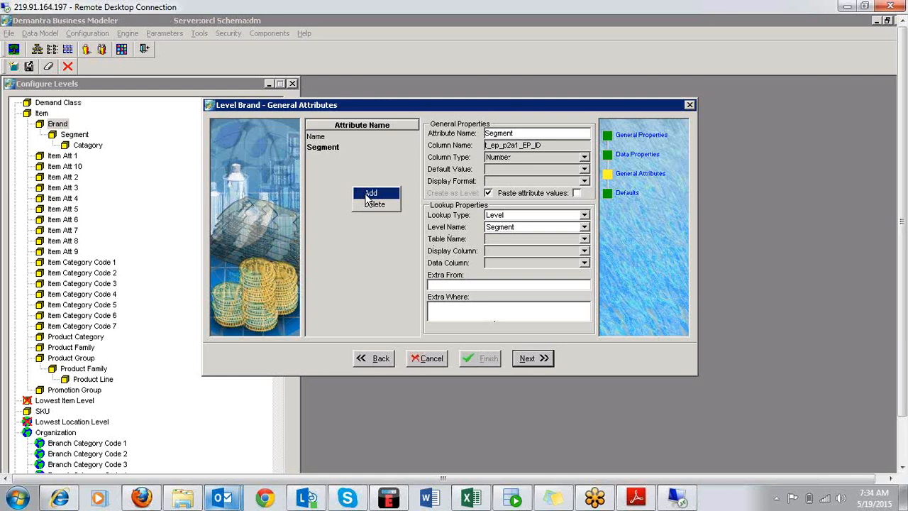
click(368, 194)
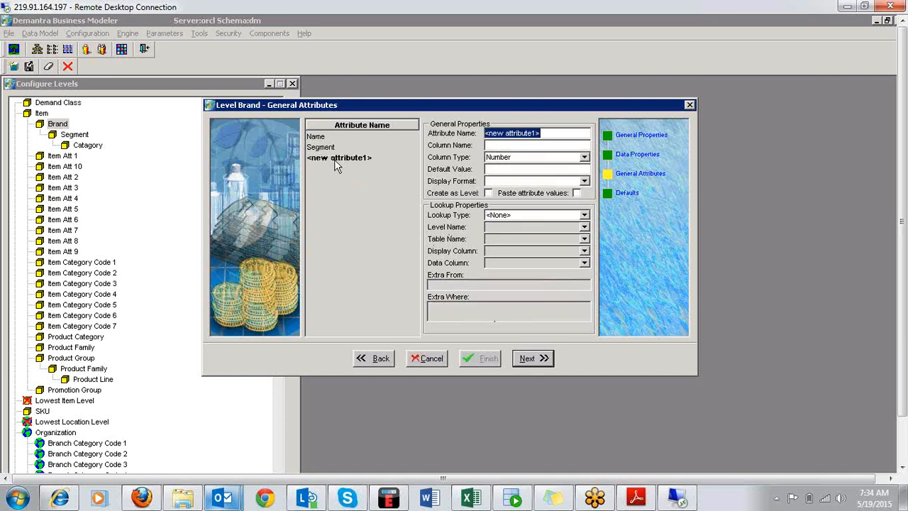
click(551, 145)
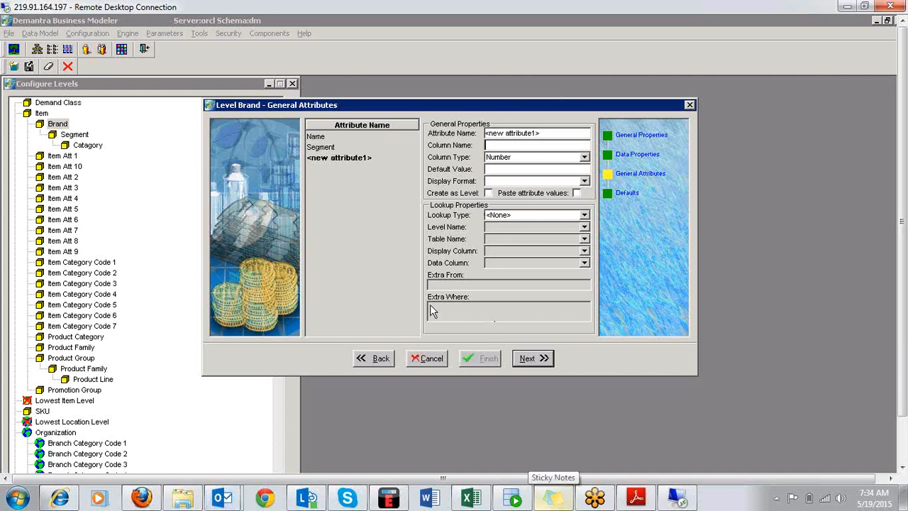
right_click(360, 162)
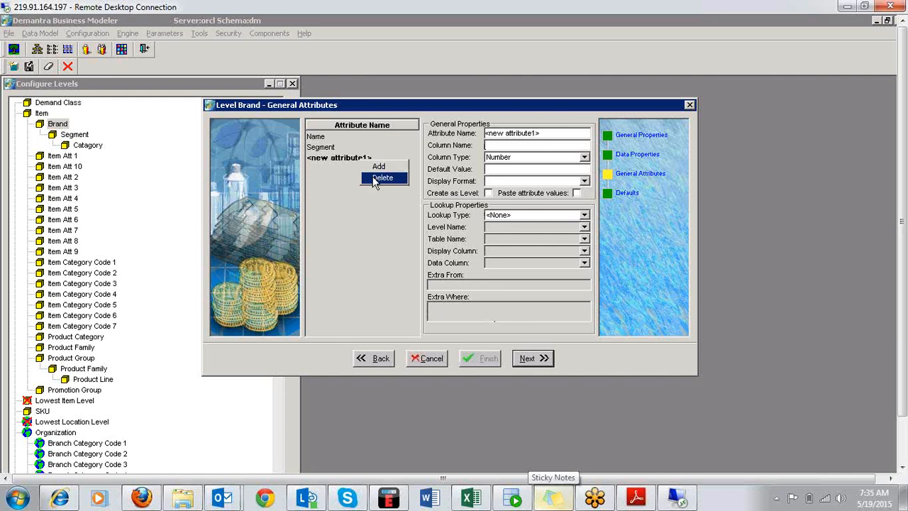
click(374, 182)
click(430, 296)
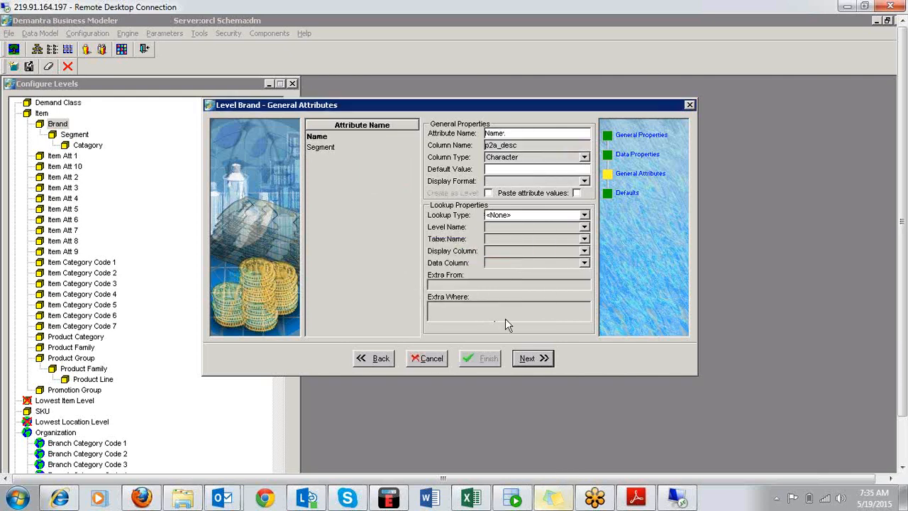
click(419, 362)
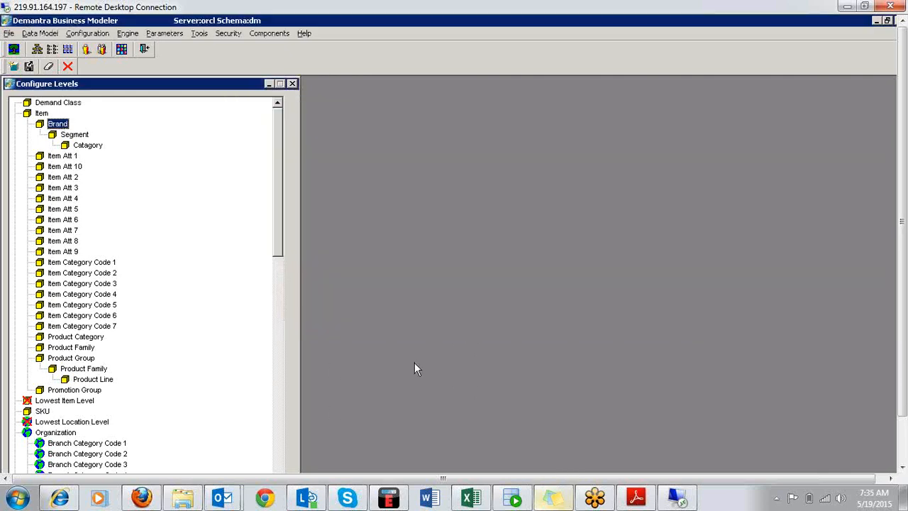
Start a new level, try Product Level as its type and set the type to Combination Level.
right_click(186, 161)
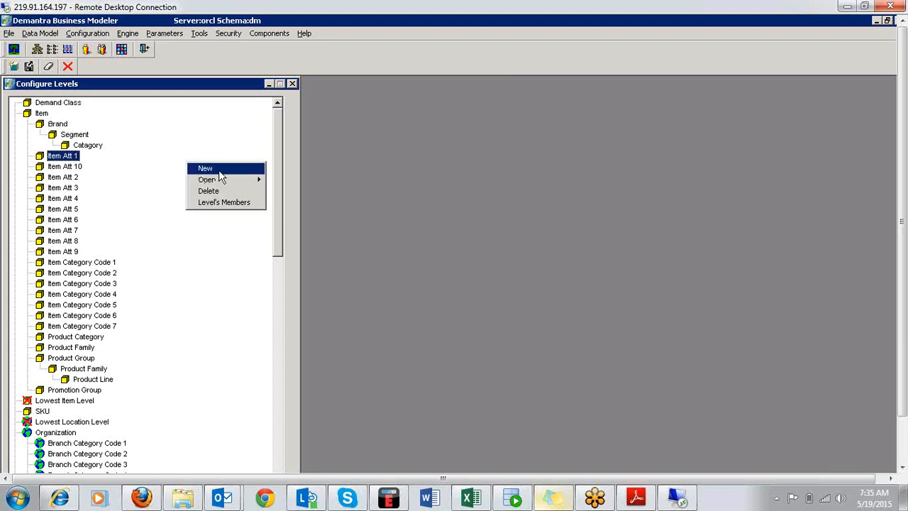
click(213, 169)
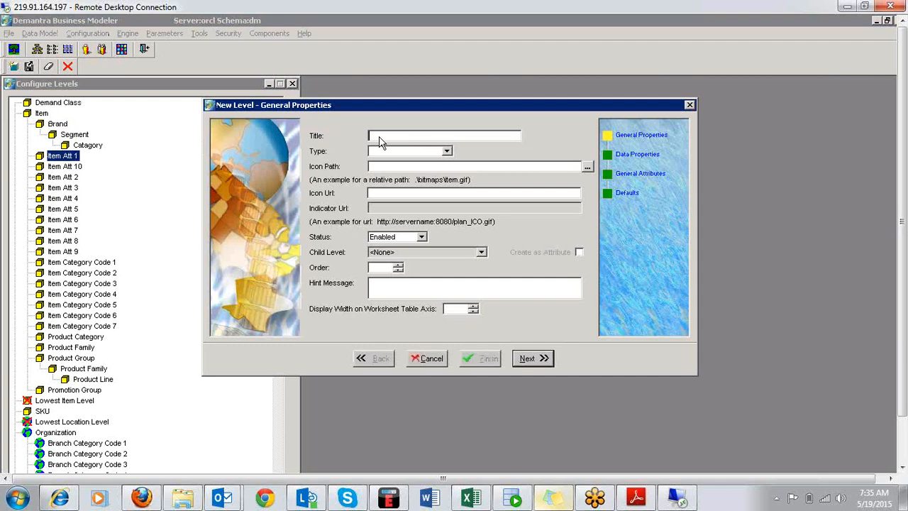
click(448, 152)
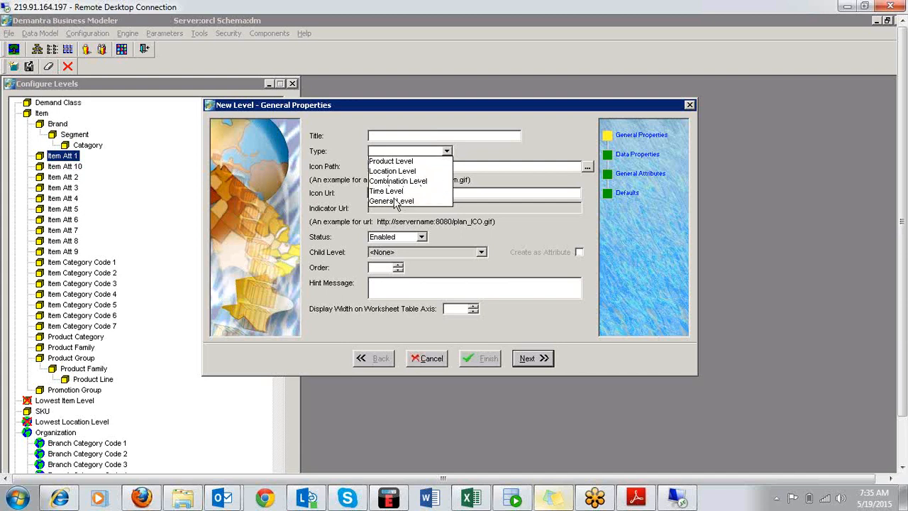
click(502, 137)
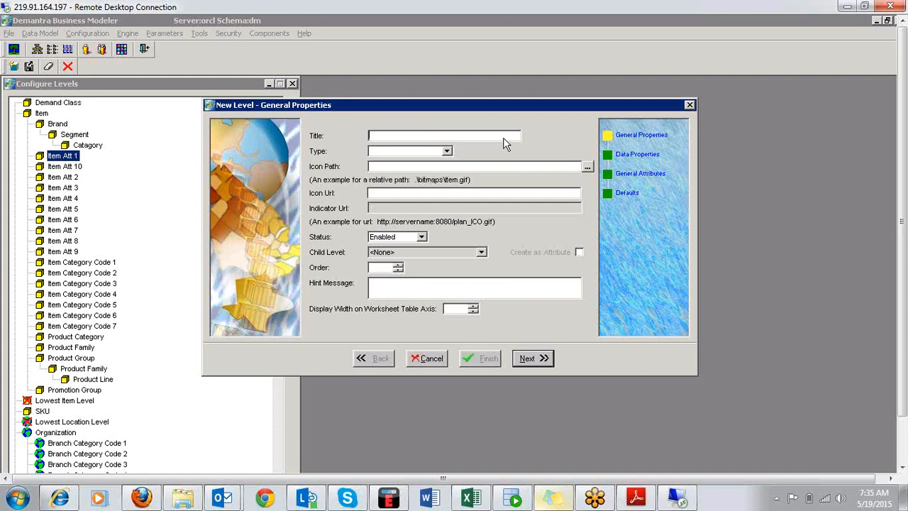
click(431, 168)
click(447, 152)
click(417, 161)
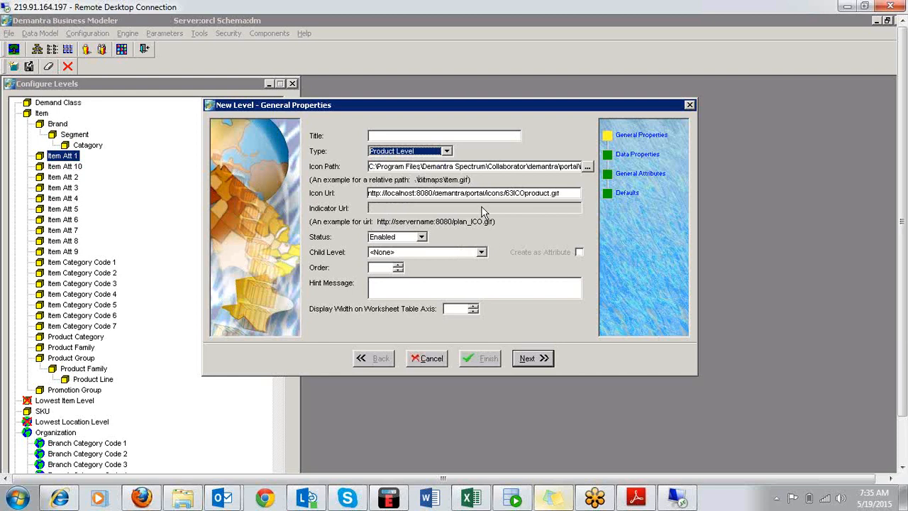
click(448, 151)
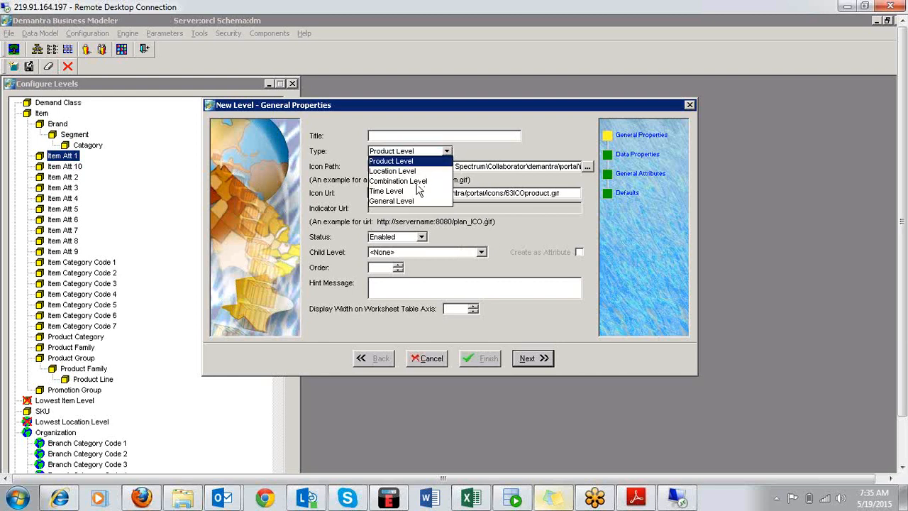
click(421, 181)
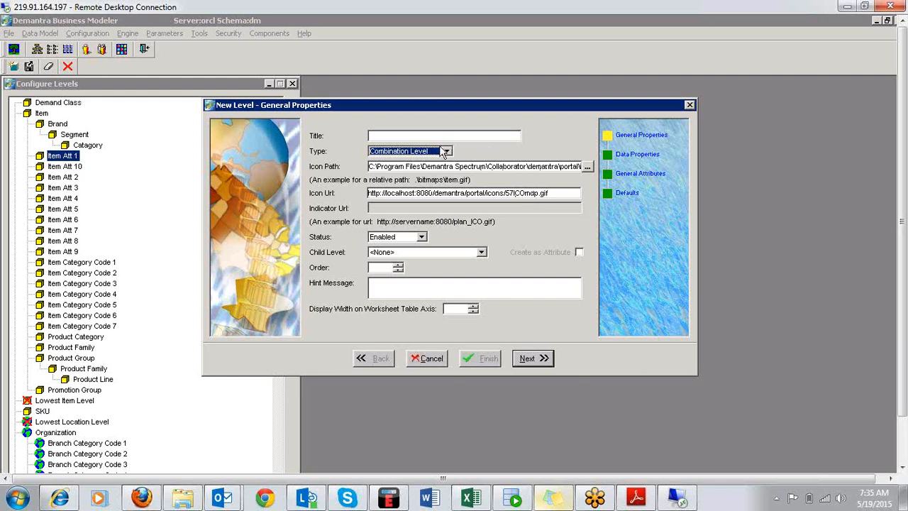
Check the new level's status and child level options, keeping the status Enabled and the child level <None>.
click(421, 237)
click(414, 257)
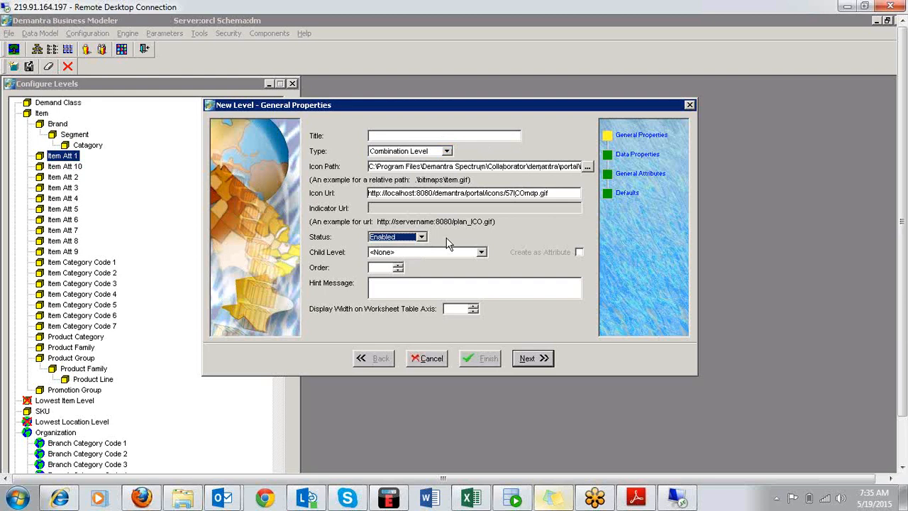
click(481, 252)
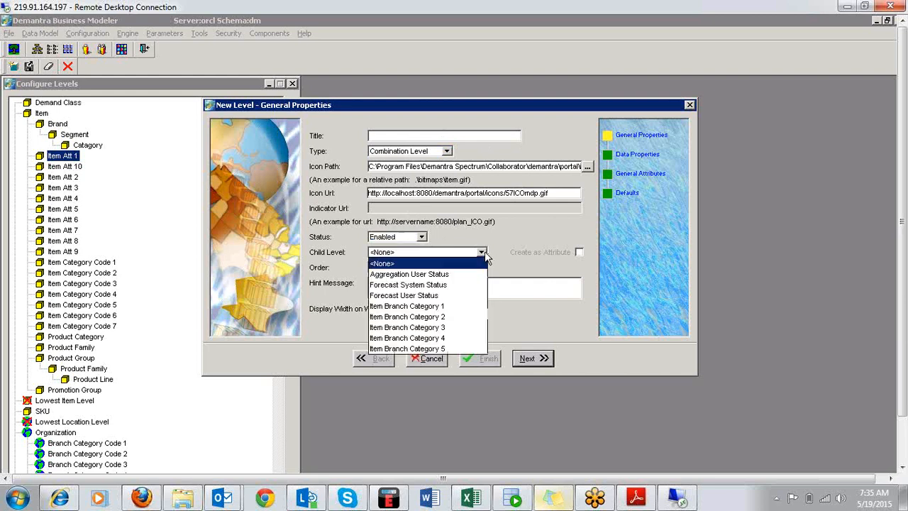
click(541, 263)
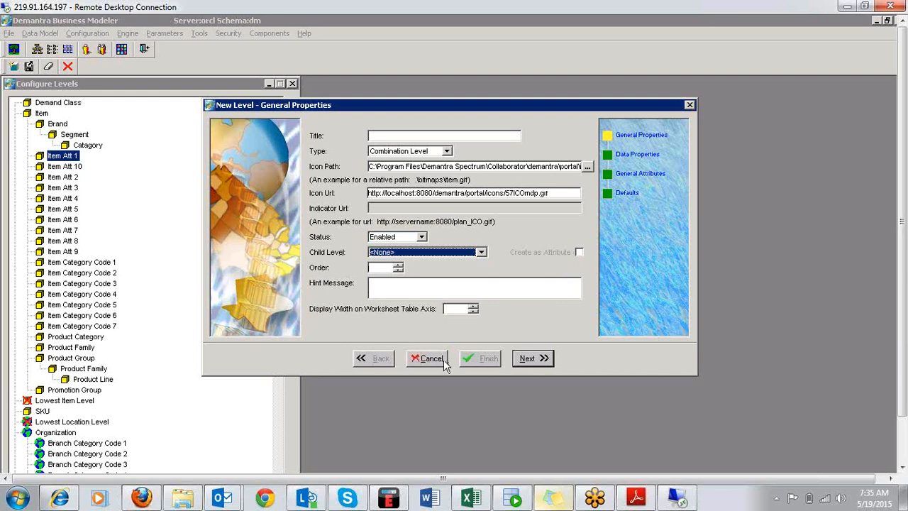
Title the new level Item Prop and continue to its data properties.
click(526, 359)
click(455, 298)
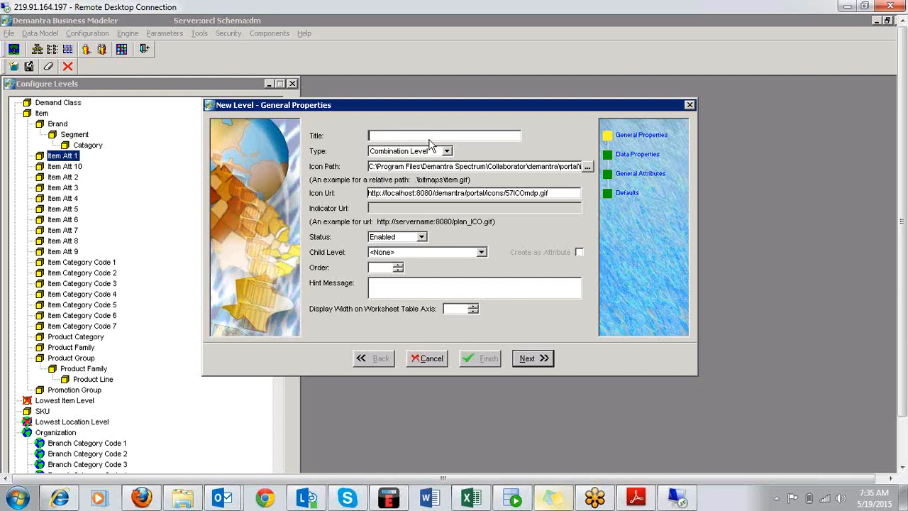
text(ItemProp)
click(543, 363)
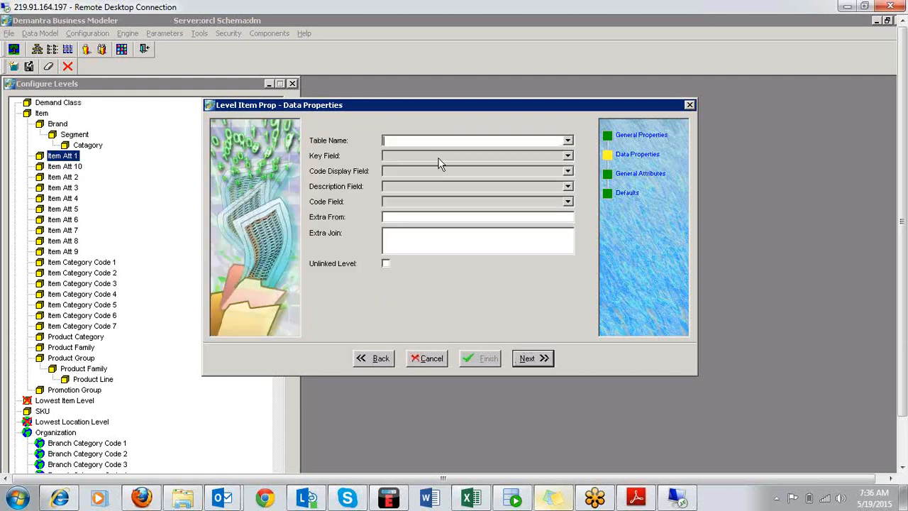
Enter t_ep_item_prop as the table name for the Item Prop level.
click(568, 141)
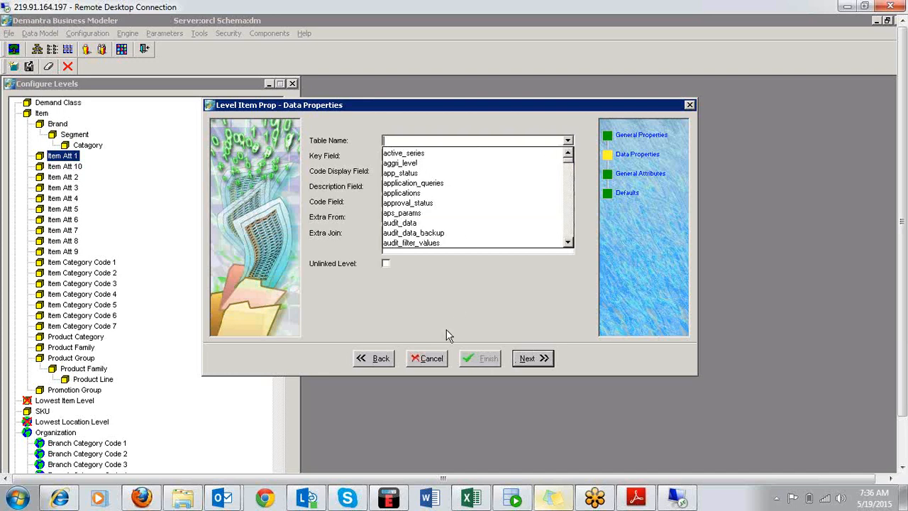
click(440, 138)
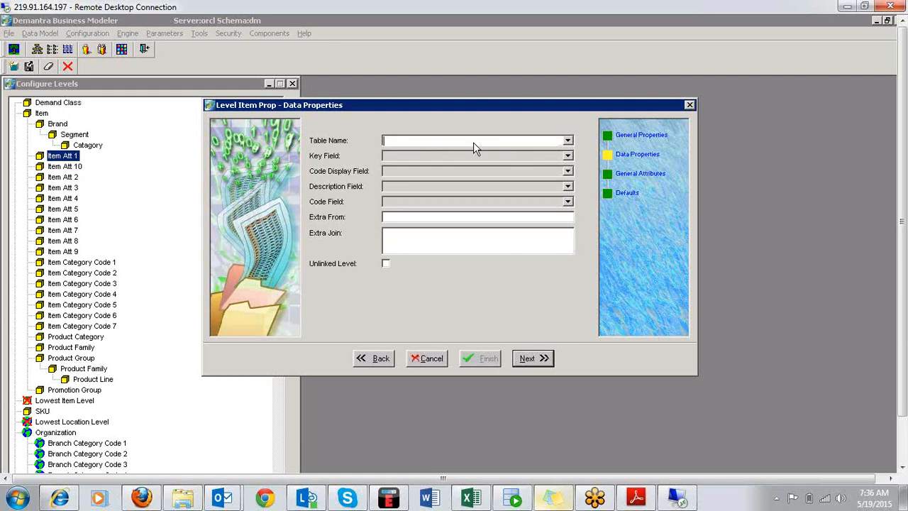
text(t_ep)
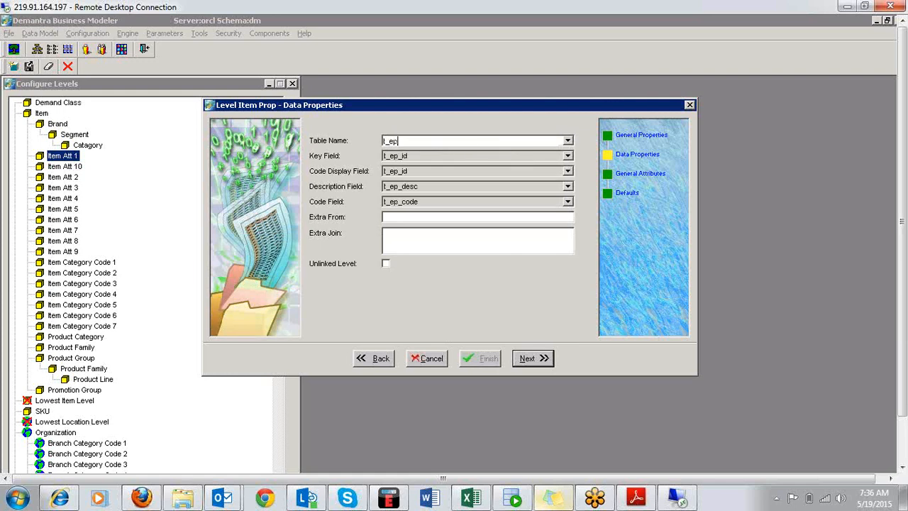
text(_item)
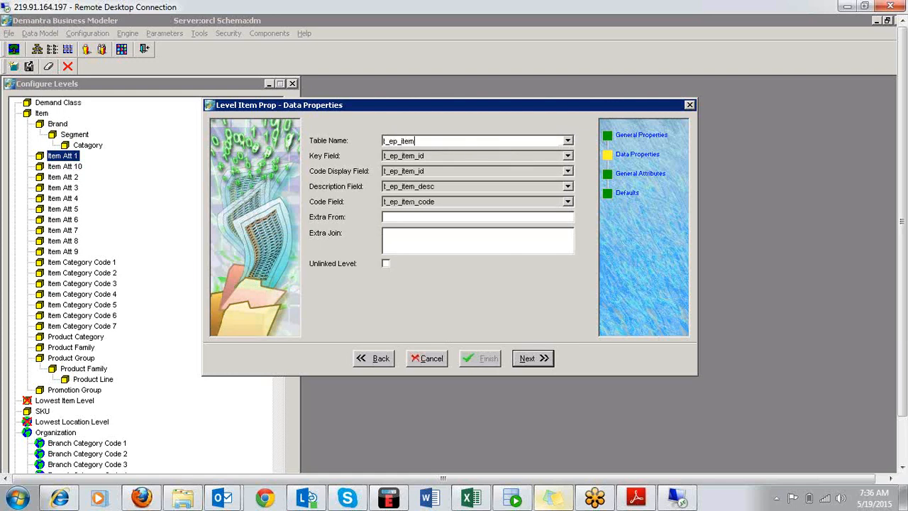
text(_prop)
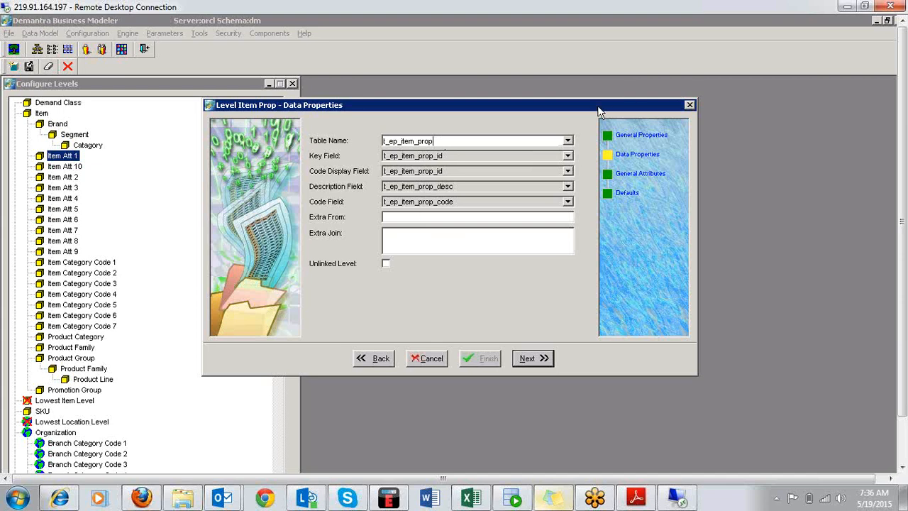
Browse the existing tables offered for the Item Prop level without choosing one.
click(568, 141)
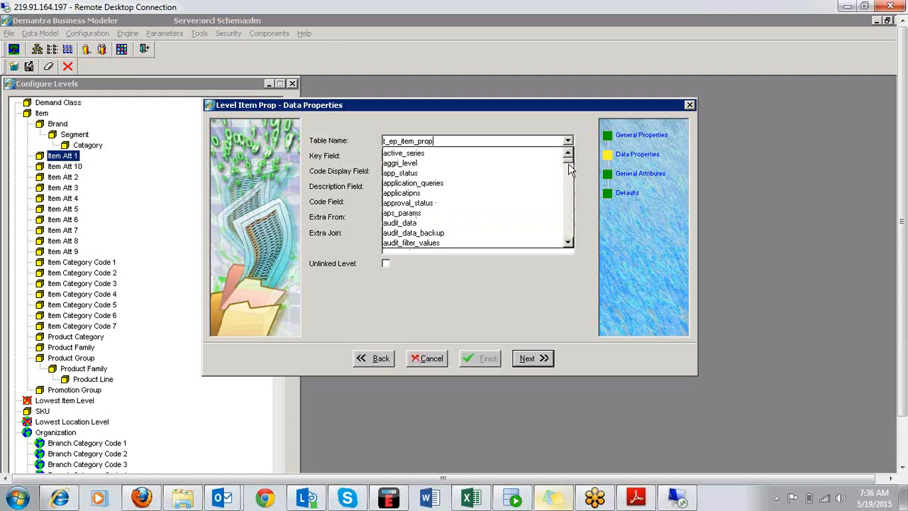
drag(568, 161, 568, 242)
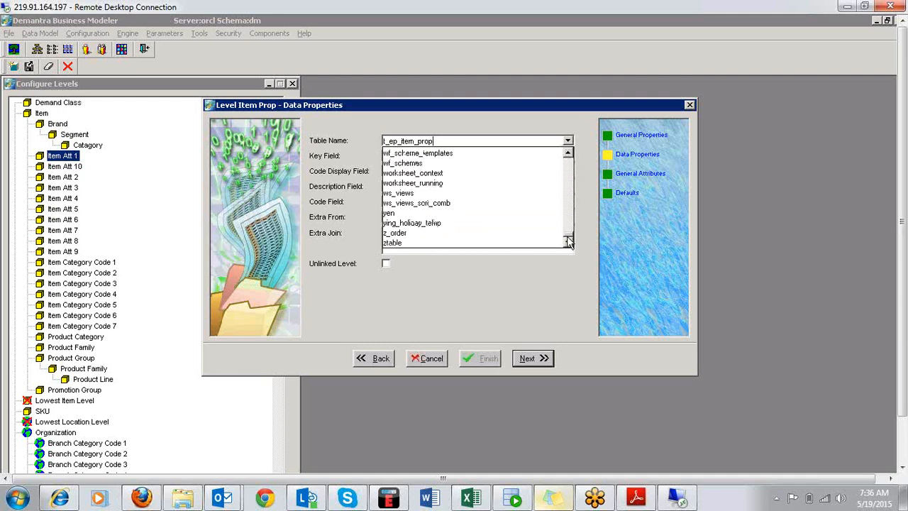
click(536, 310)
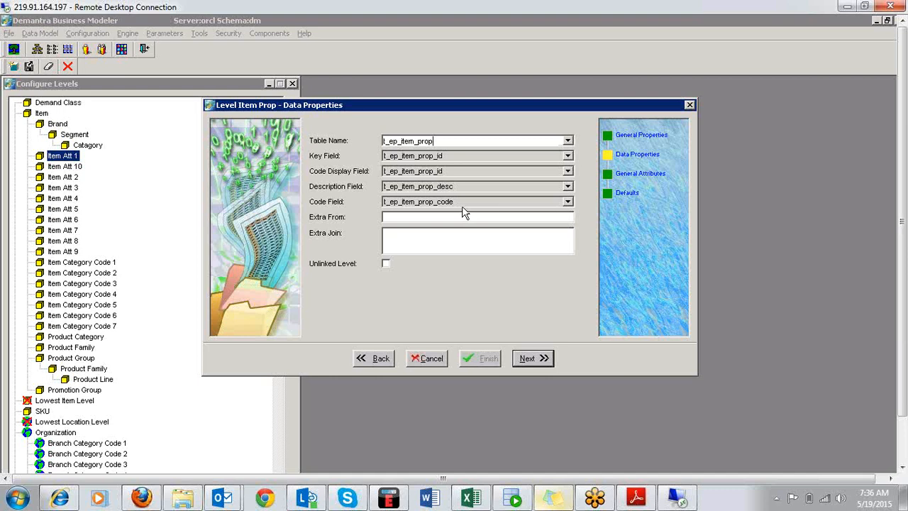
Go through the Item Prop level's general attributes and defaults, and cancel creating the level.
click(524, 355)
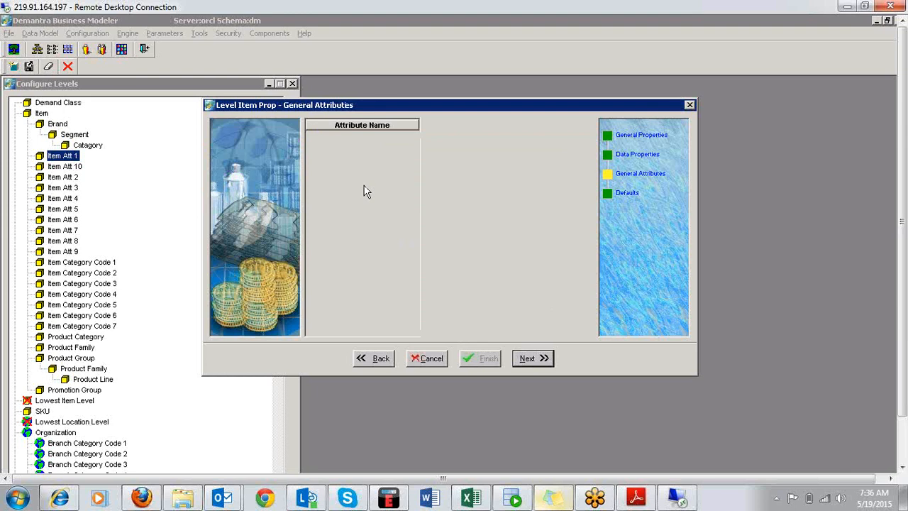
right_click(355, 162)
click(532, 358)
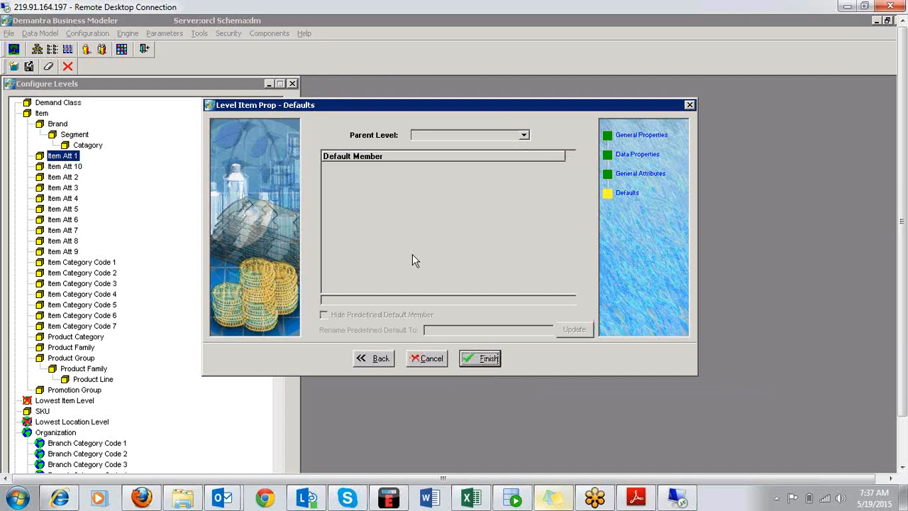
click(428, 358)
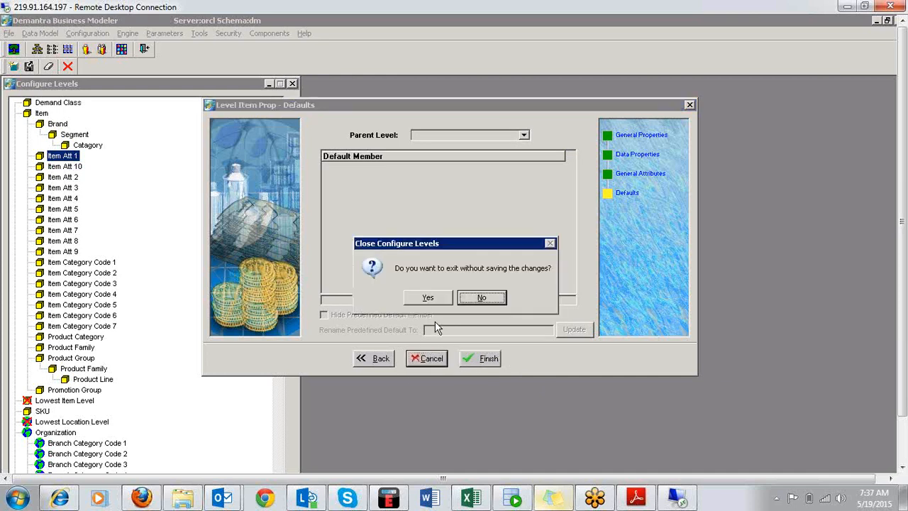
Open the Brand level's defaults, review the default members for its parent level, and close without saving.
click(57, 124)
right_click(60, 125)
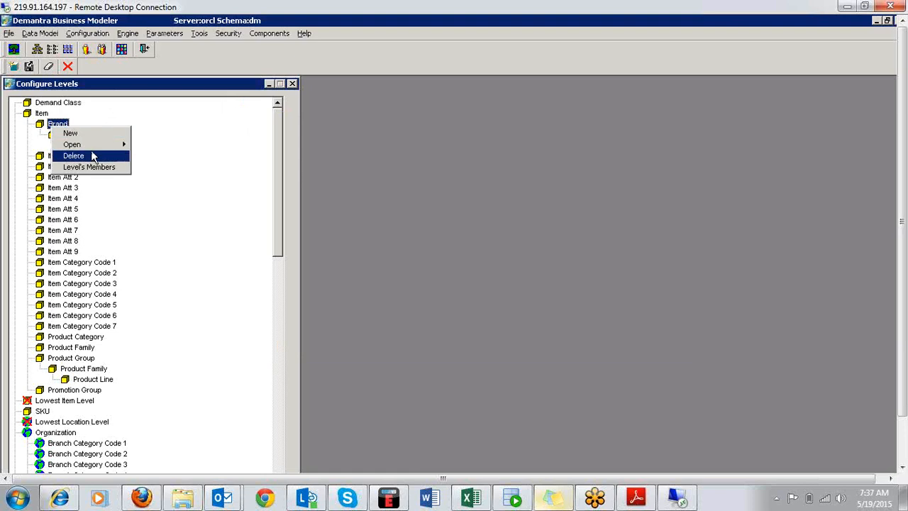
mouse_move(128, 156)
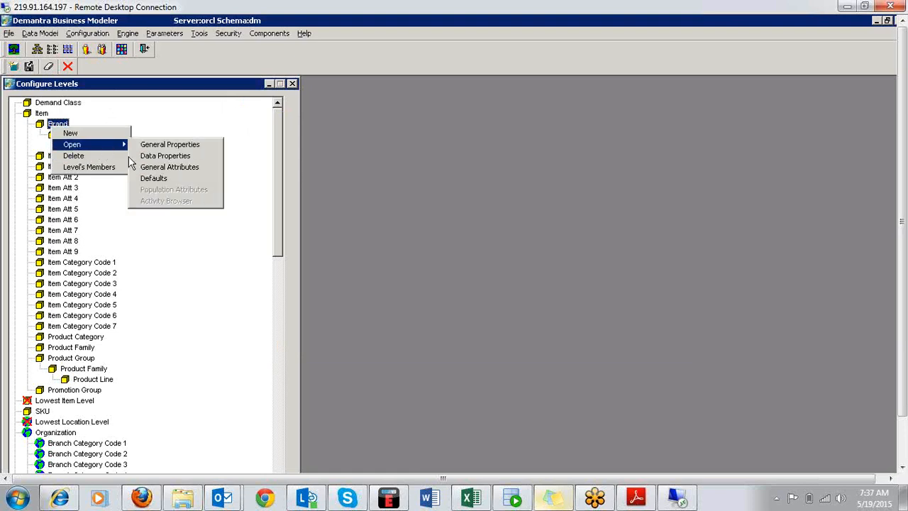
click(166, 178)
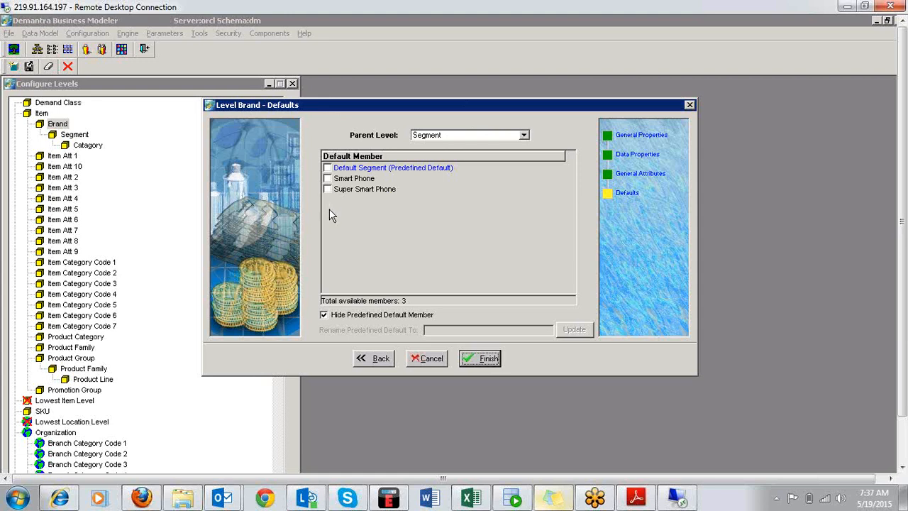
click(428, 360)
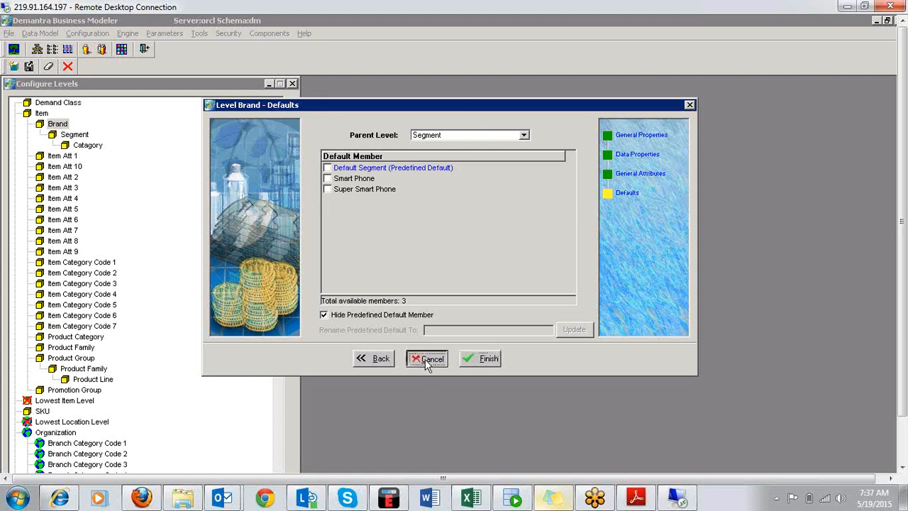
View the Brand level's members and close the list.
right_click(62, 126)
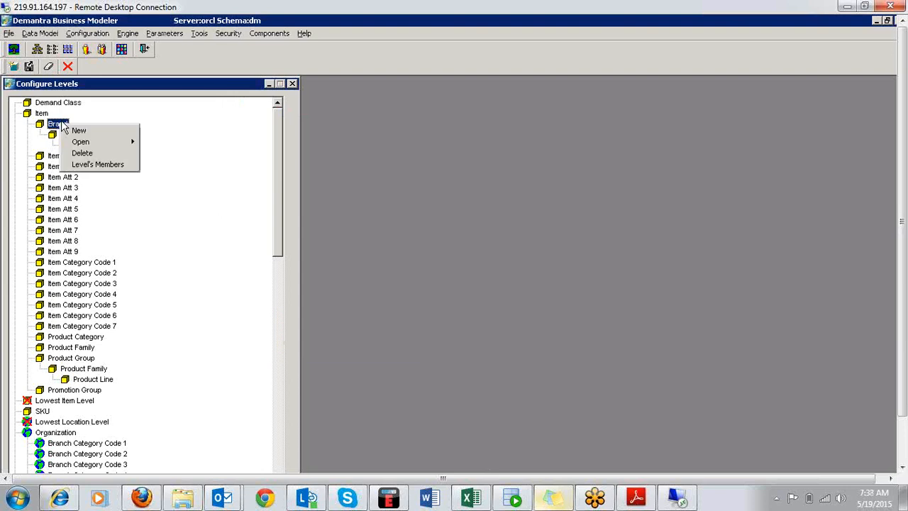
click(86, 164)
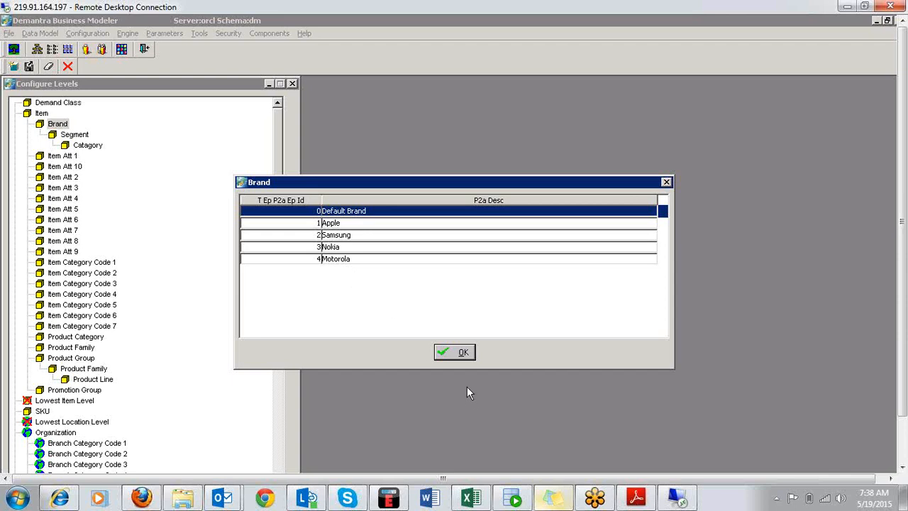
click(464, 354)
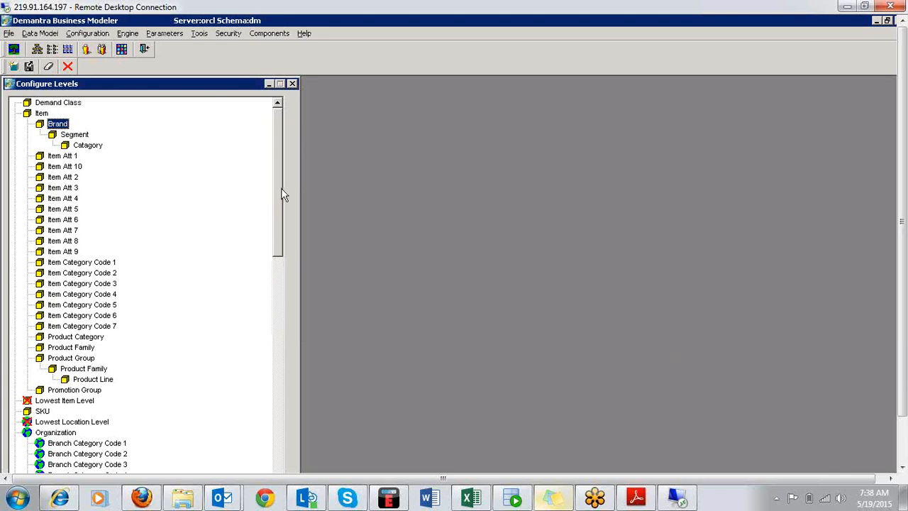
Switch to Adobe Reader and review the Worksheet slide about selecting a new level from the available levels.
click(639, 498)
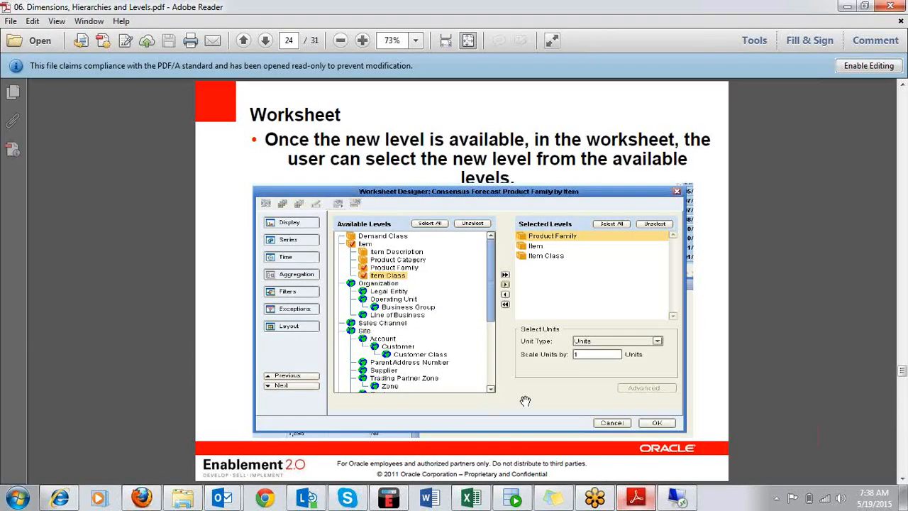
click(635, 500)
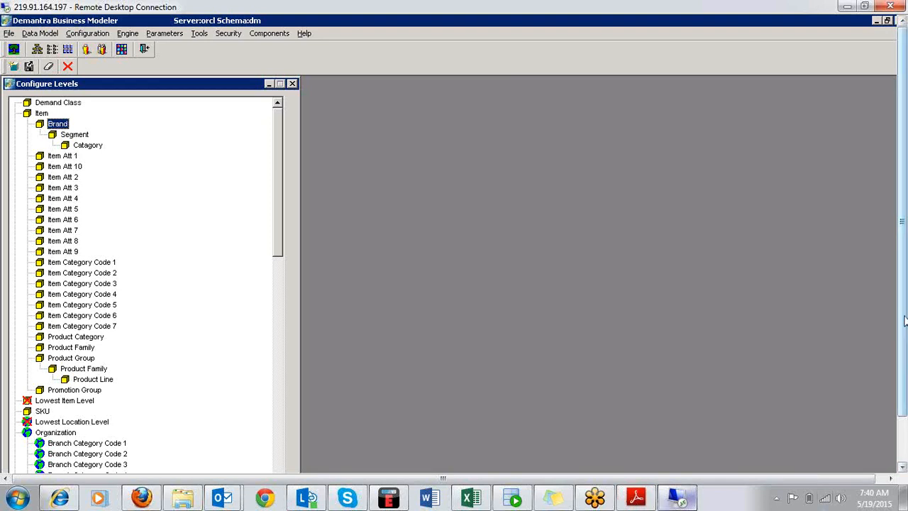
drag(904, 316, 907, 292)
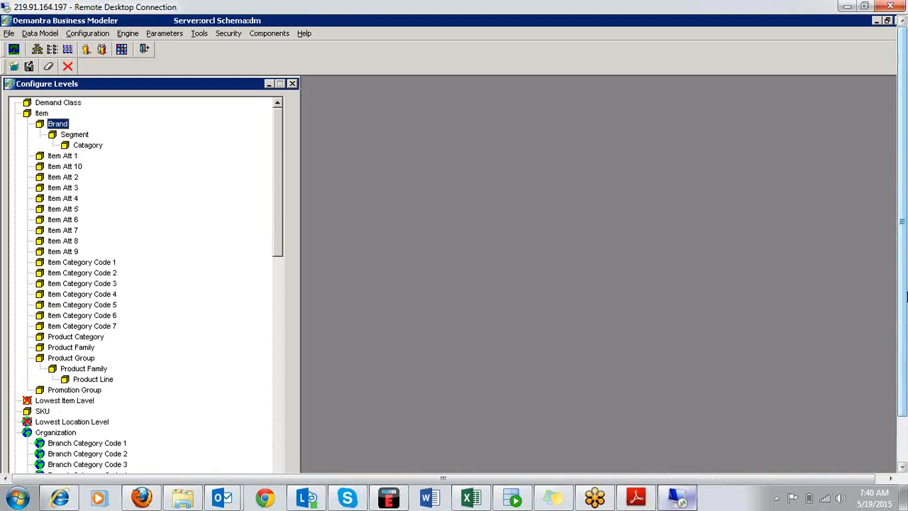
click(635, 497)
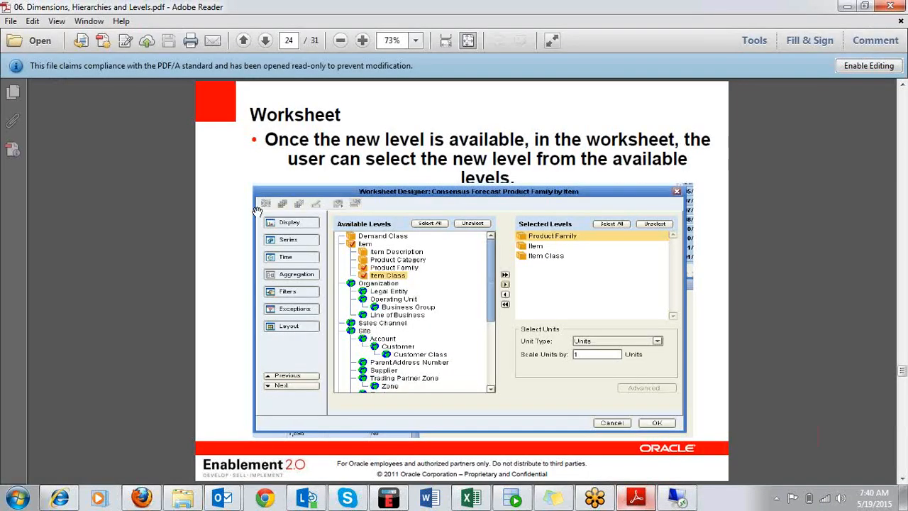
scroll(256, 212, up, 2)
scroll(256, 212, down, 2)
Return to Demantra Business Modeler and open the Demand Management component at its level permissions.
click(682, 503)
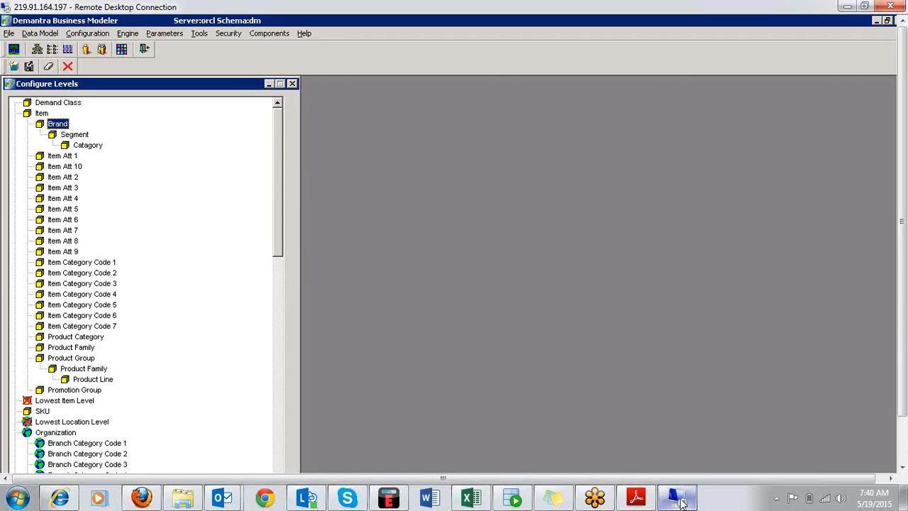
click(270, 33)
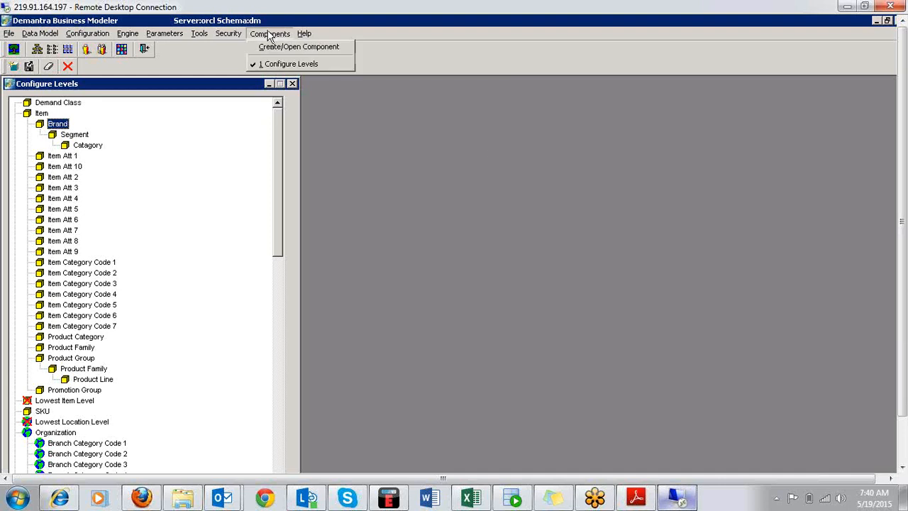
click(274, 47)
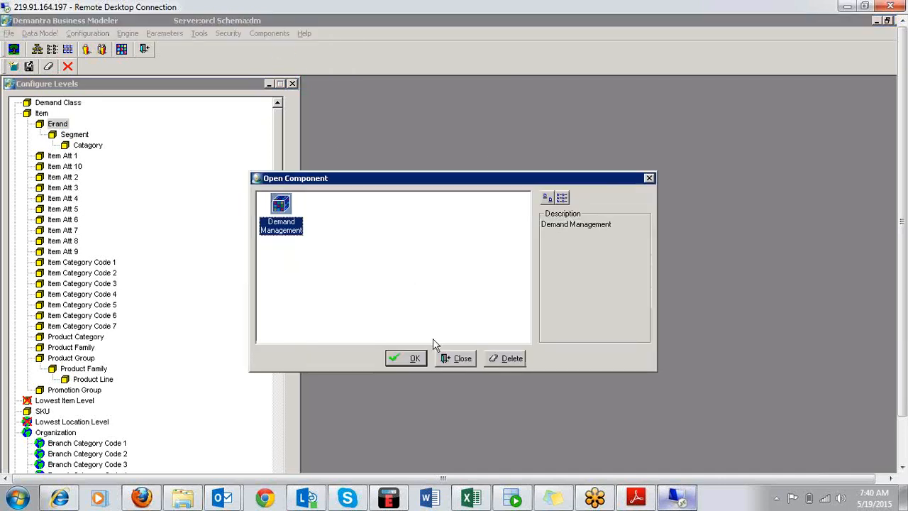
click(408, 360)
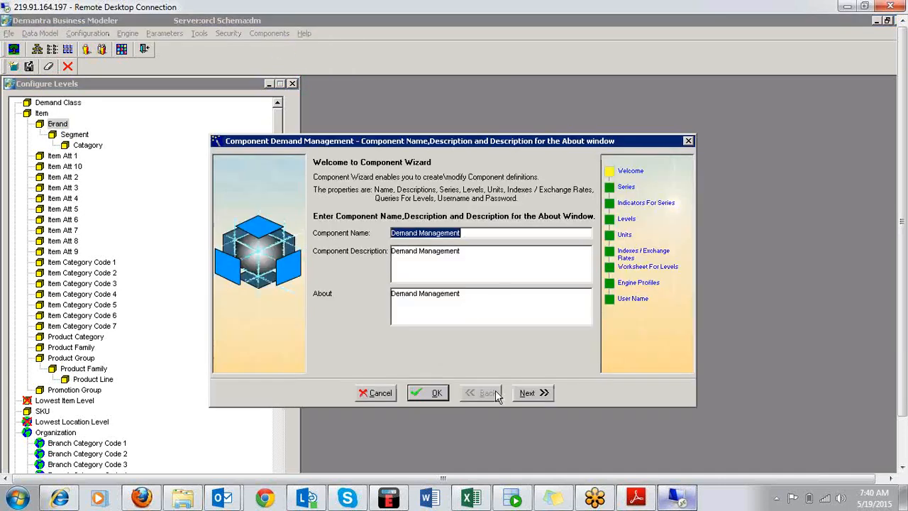
click(627, 220)
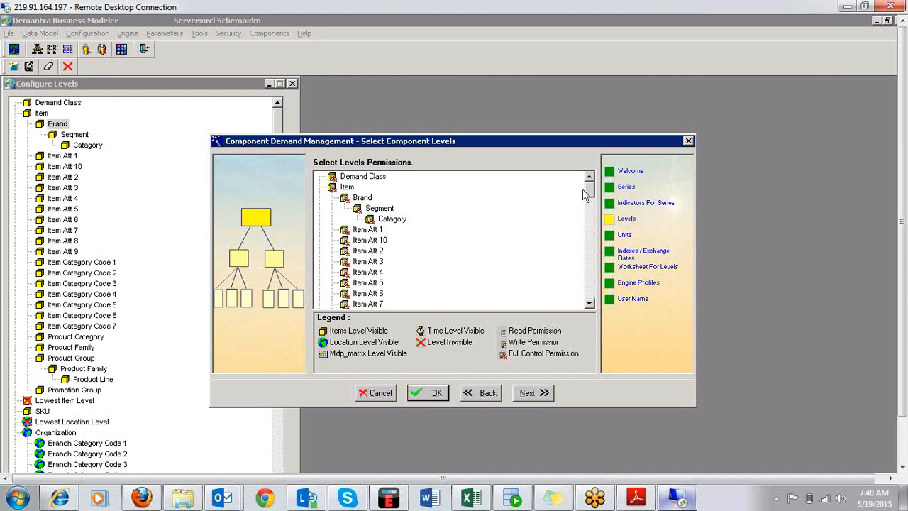
Review the permission options for the Item level and cancel the Component Wizard without changes.
mouse_move(590, 185)
mouse_down()
mouse_move(598, 301)
mouse_move(598, 170)
mouse_up()
click(332, 188)
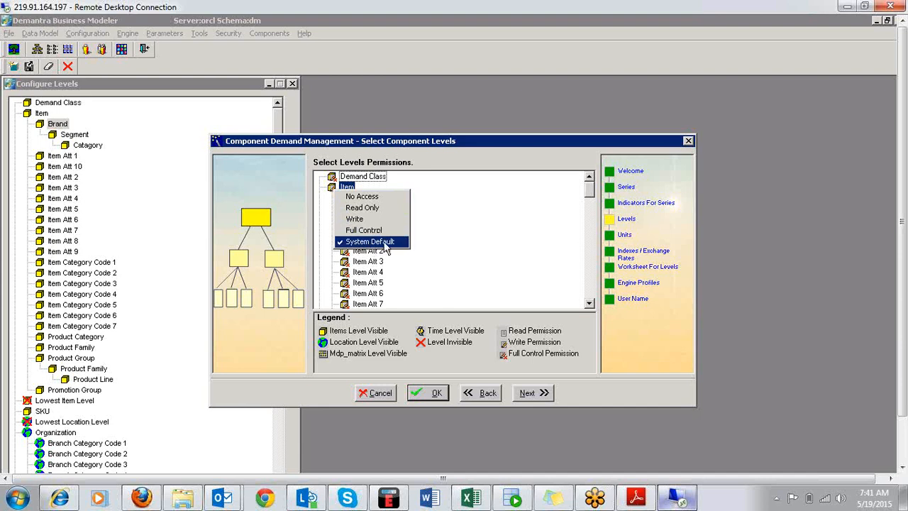
click(443, 291)
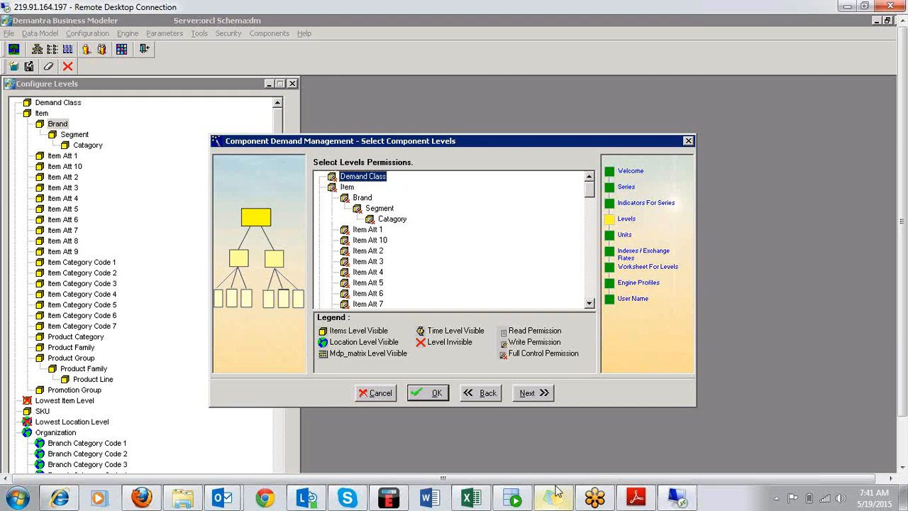
click(374, 399)
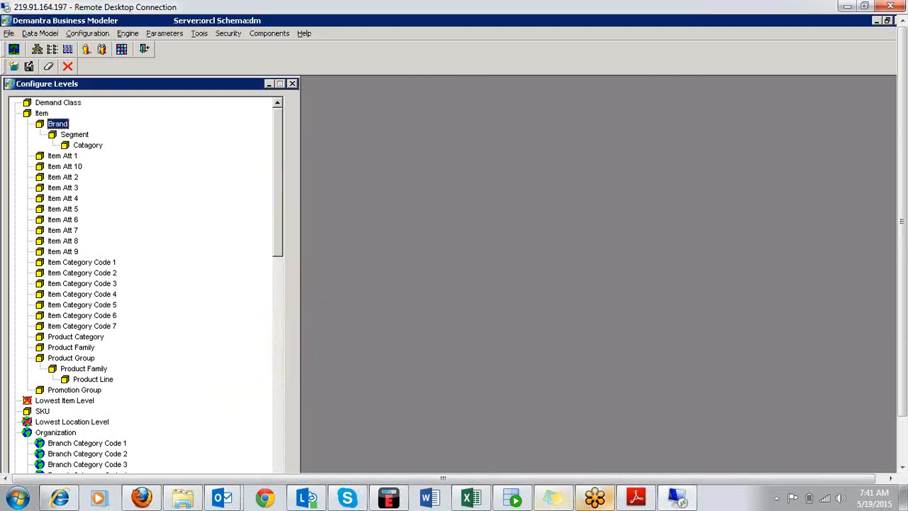
Switch to Adobe Reader and go through the remaining slides on worksheets and the S&OP hierarchy to the last page.
click(635, 498)
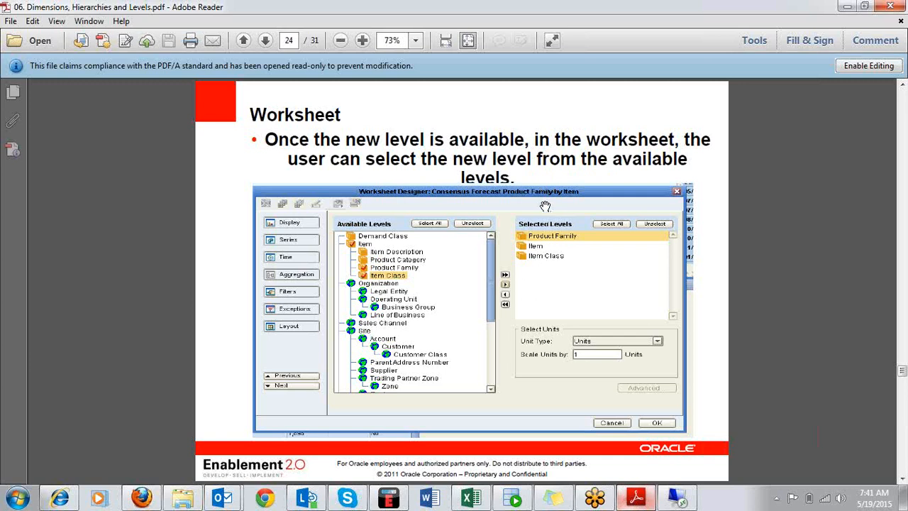
scroll(545, 206, down, 1)
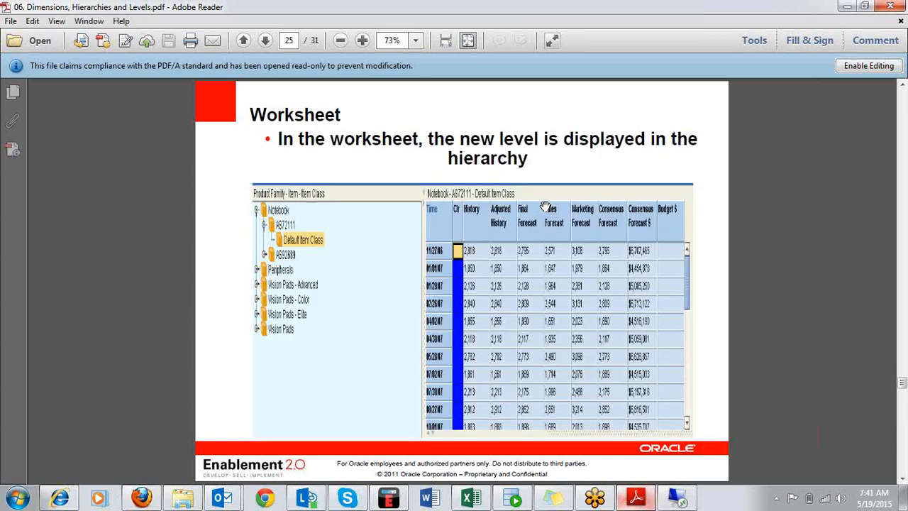
scroll(544, 206, down, 1)
scroll(545, 206, down, 1)
scroll(545, 206, up, 1)
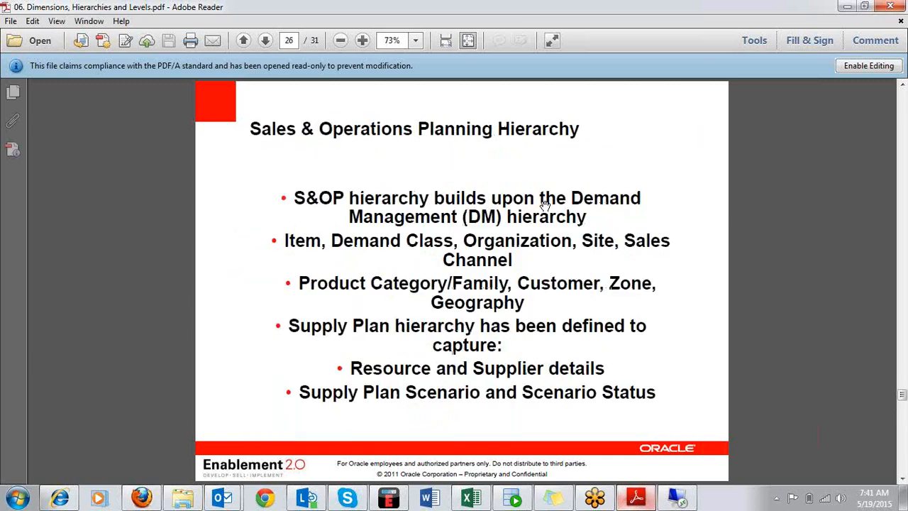
scroll(545, 205, up, 1)
scroll(545, 205, down, 1)
scroll(545, 206, down, 4)
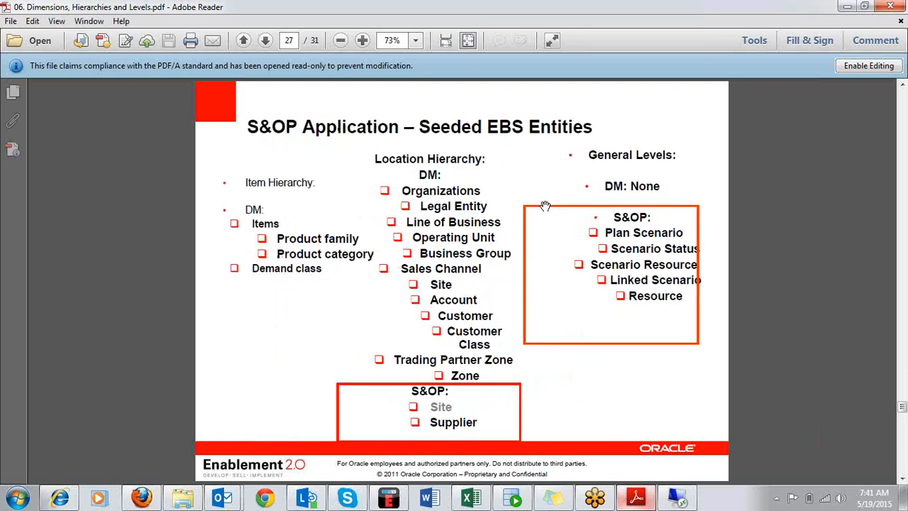
scroll(545, 205, down, 1)
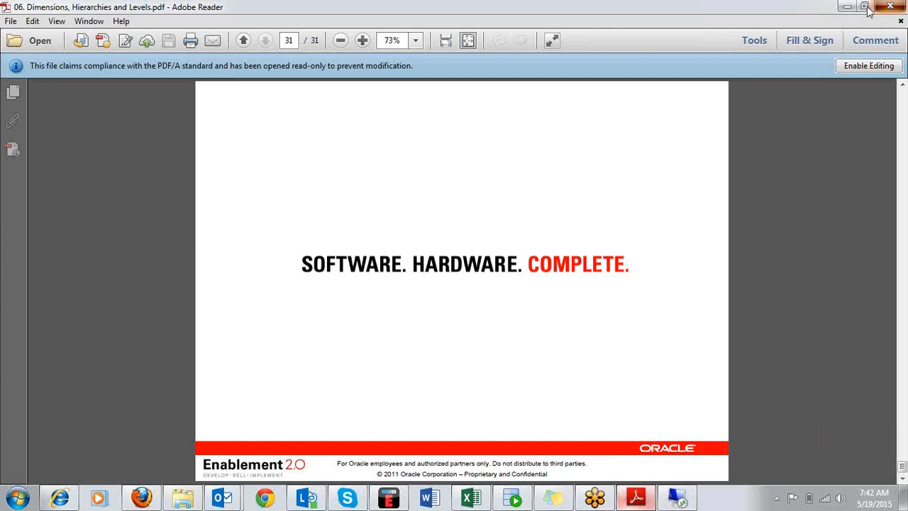
Close the Dimensions, Hierarchies and Levels PDF and keep the remote desktop session connected.
click(891, 7)
click(891, 7)
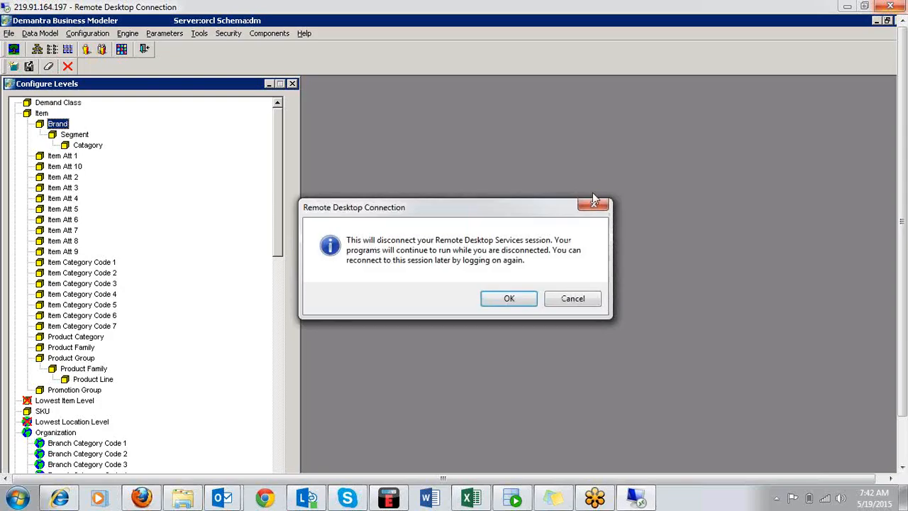
click(573, 298)
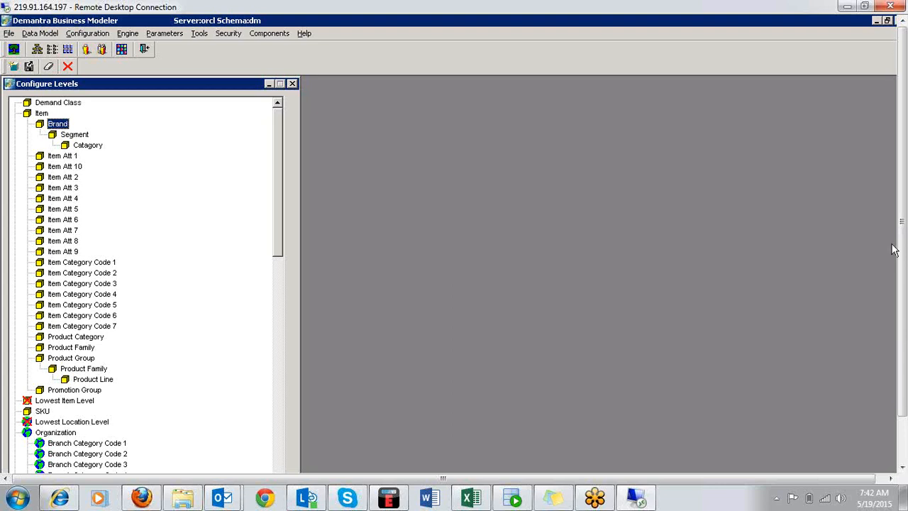
Bring up the Oracle Demantra Collaborator login page in the remote session.
drag(903, 274, 903, 329)
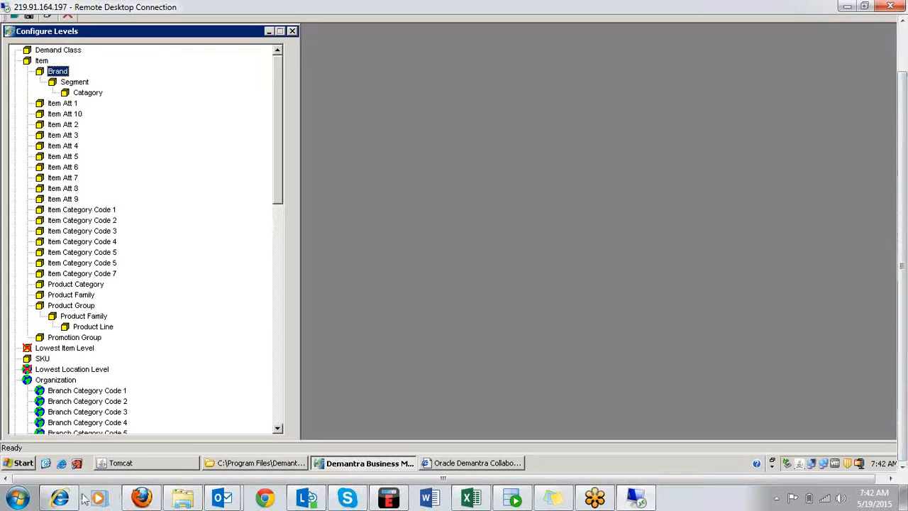
click(443, 465)
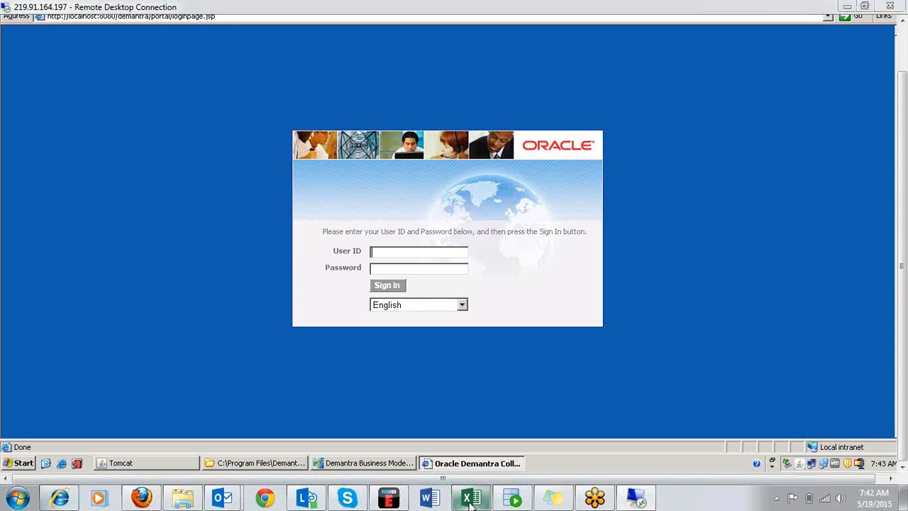
Open the exercise workbook from the Training folder in Excel and maximize its window.
right_click(470, 500)
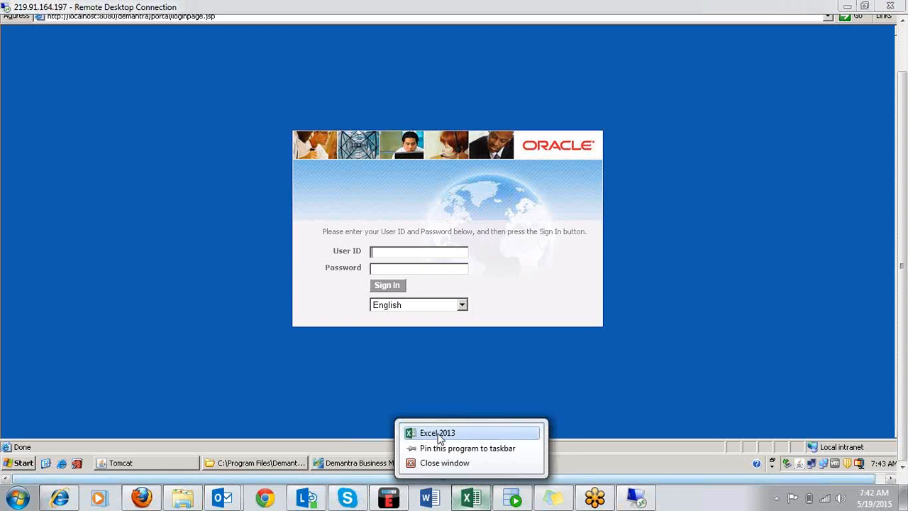
click(437, 433)
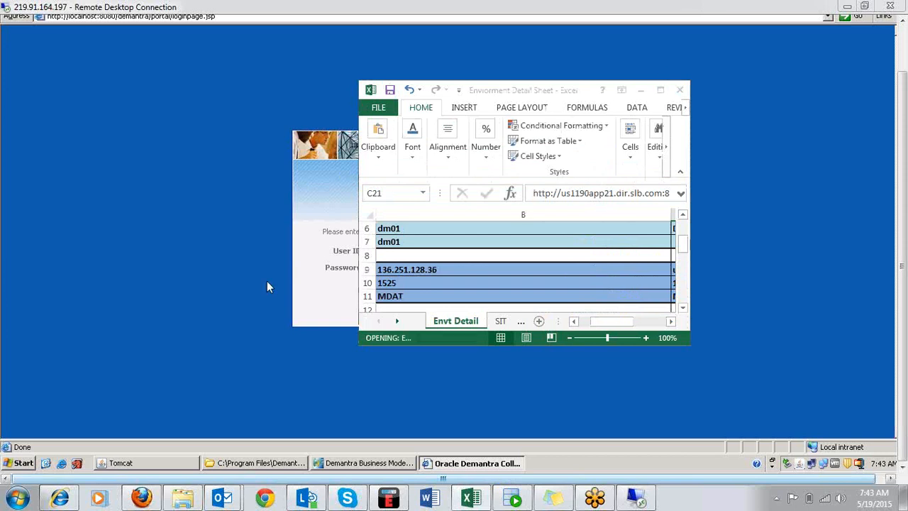
click(183, 501)
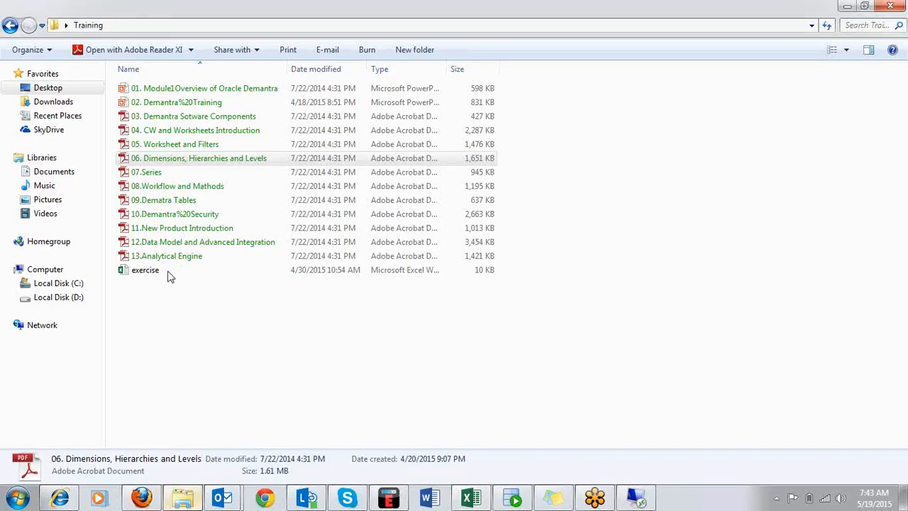
double_click(130, 273)
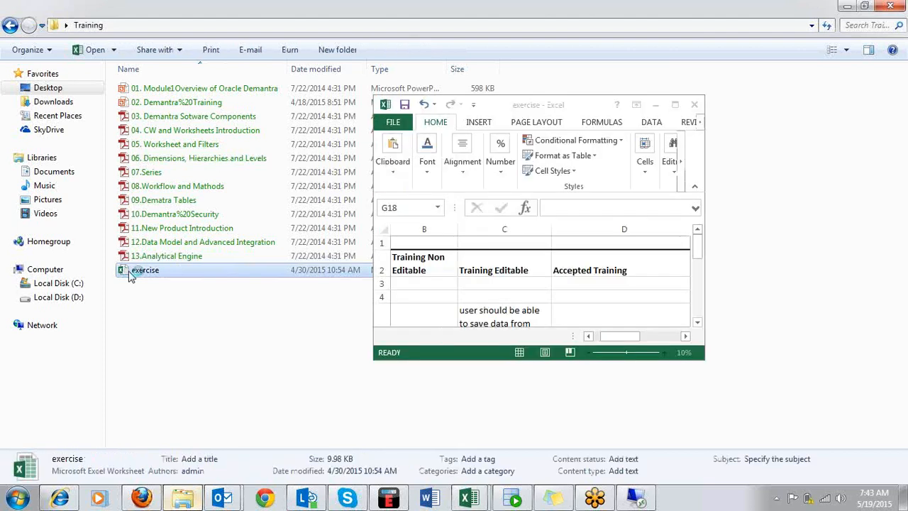
click(673, 102)
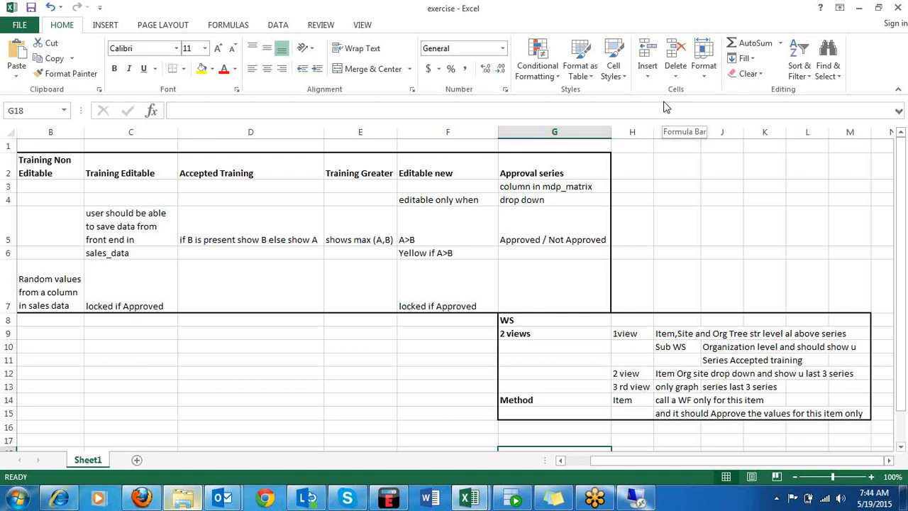
Add a new worksheet to the exercise workbook and enter Retailer in cell A1.
click(137, 460)
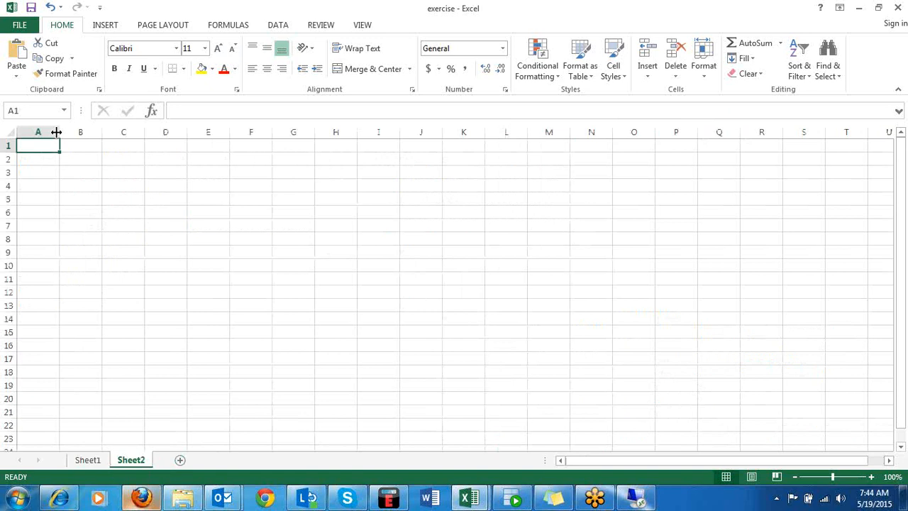
text(Retaille)
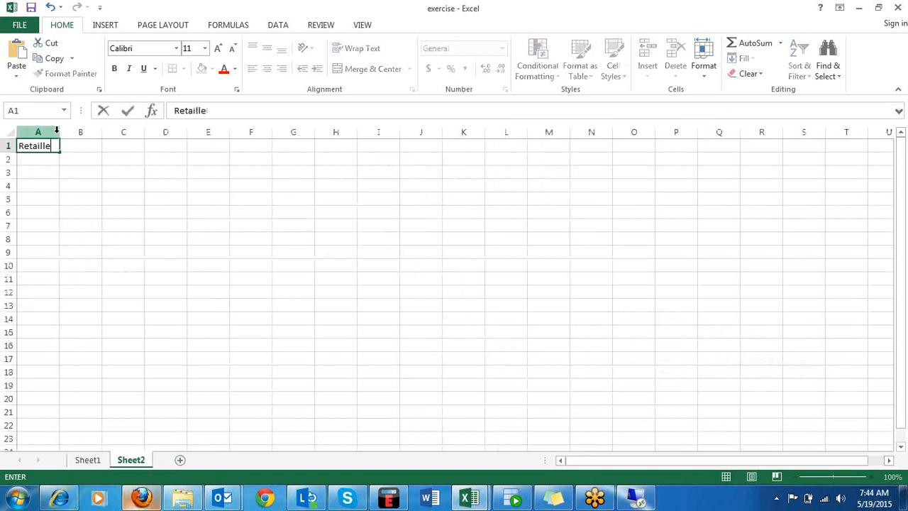
key(BackSpace)
key(BackSpace)
text(er)
key(ctrl+Return)
Enter cel phones in cell B1 of the new sheet.
click(98, 152)
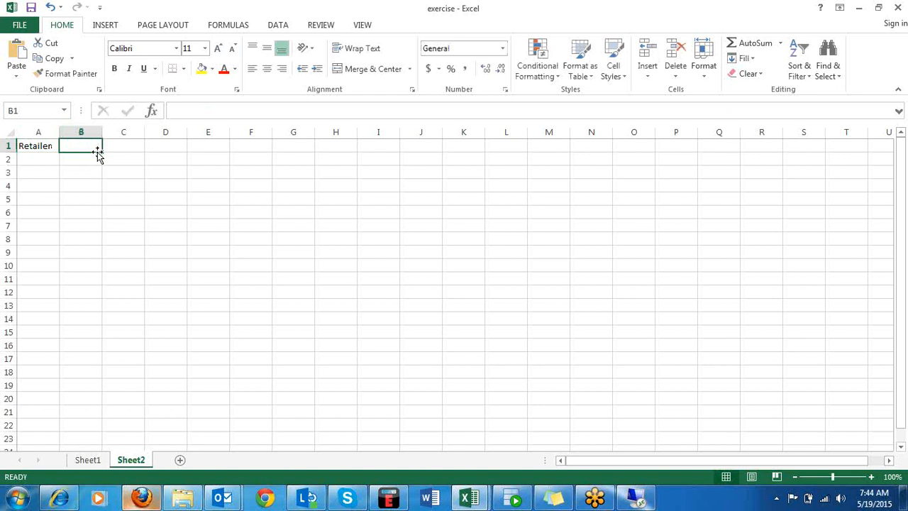
text(cell)
text(phones)
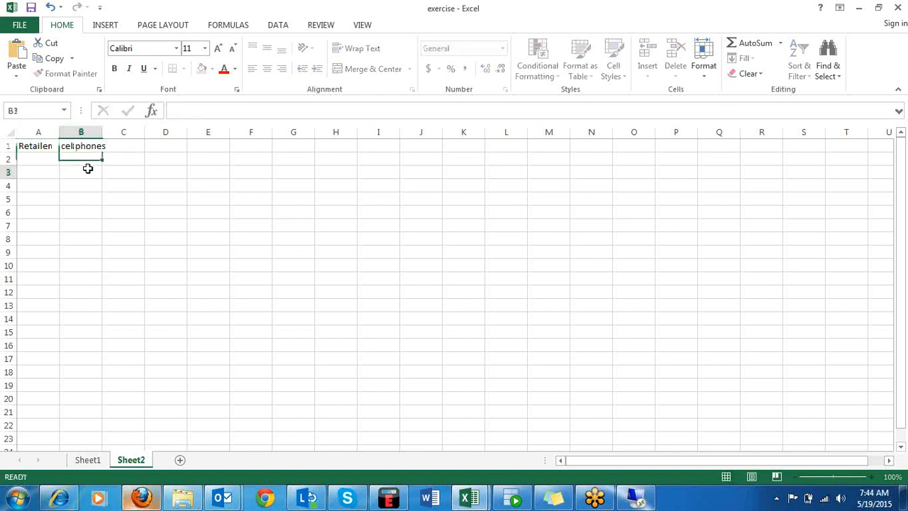
click(86, 170)
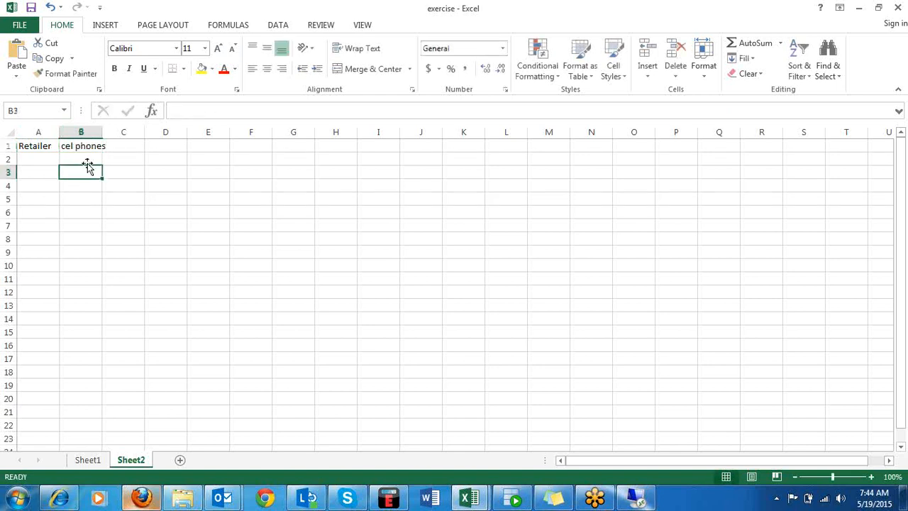
Enter Apple in cell D3 and samsung in cell D4 of Sheet2.
click(152, 170)
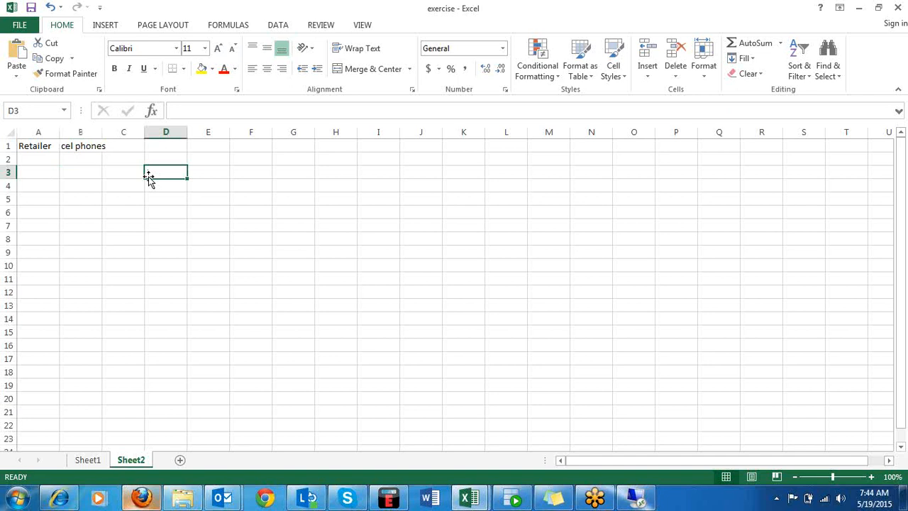
text(Apple)
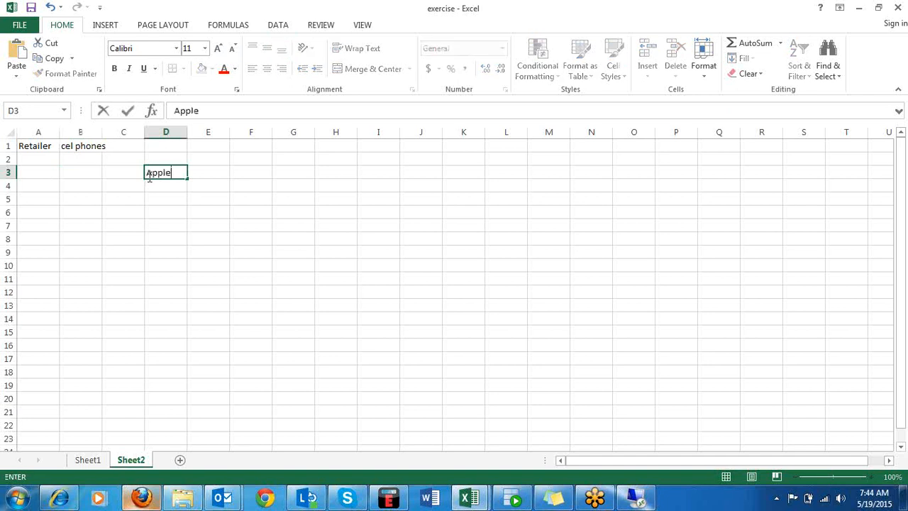
key(Return)
text(samsin)
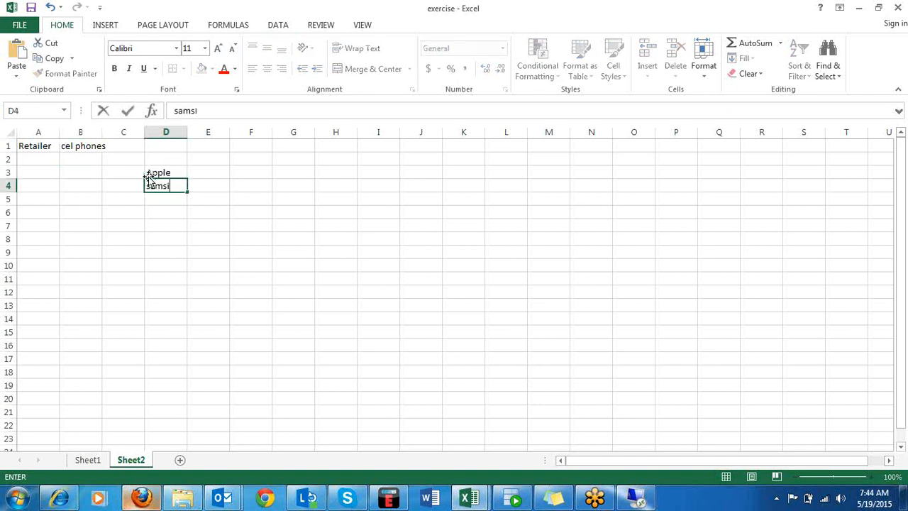
key(BackSpace)
key(BackSpace)
text(ung)
key(Return)
Continue the list with nokia in cell D5 and Motorola in cell D6.
text(nmo)
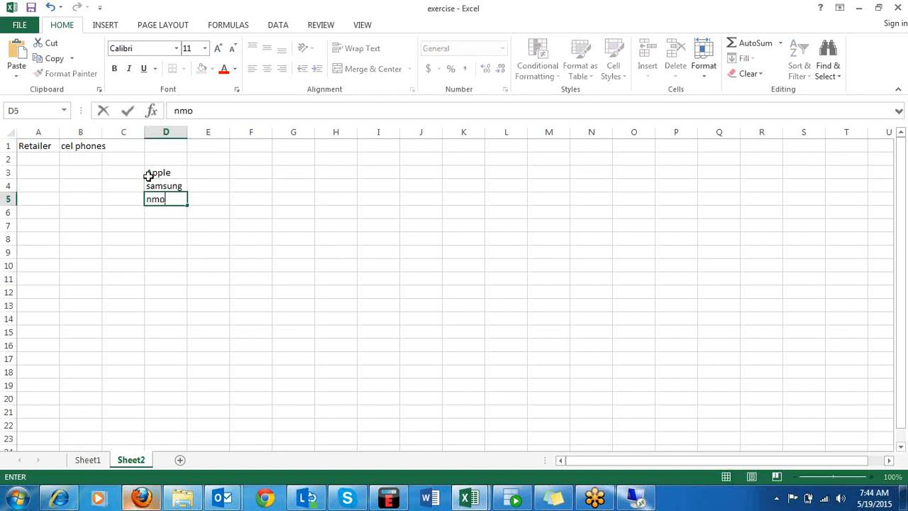
text(kia)
click(153, 199)
key(Delete)
key(Return)
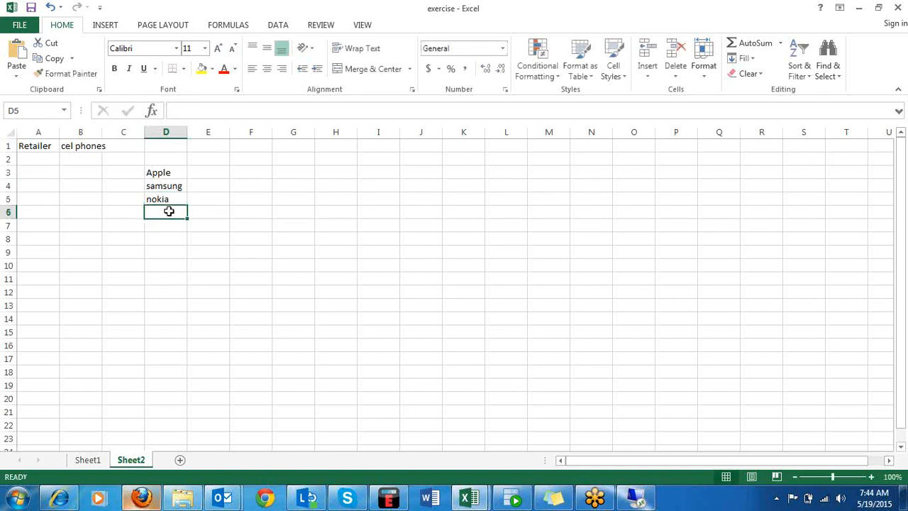
text(Motorola)
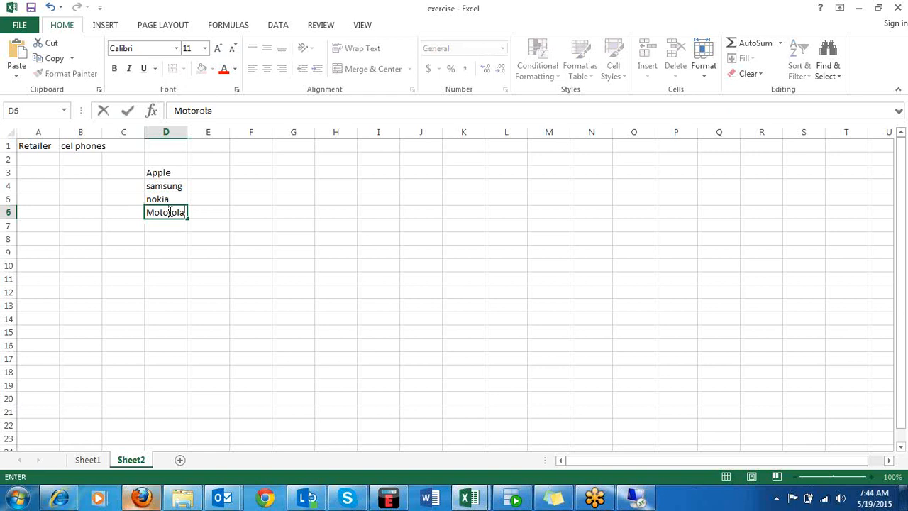
click(177, 232)
Enter the heading Brands in cell D2 above the phone makers and make it bold.
click(173, 160)
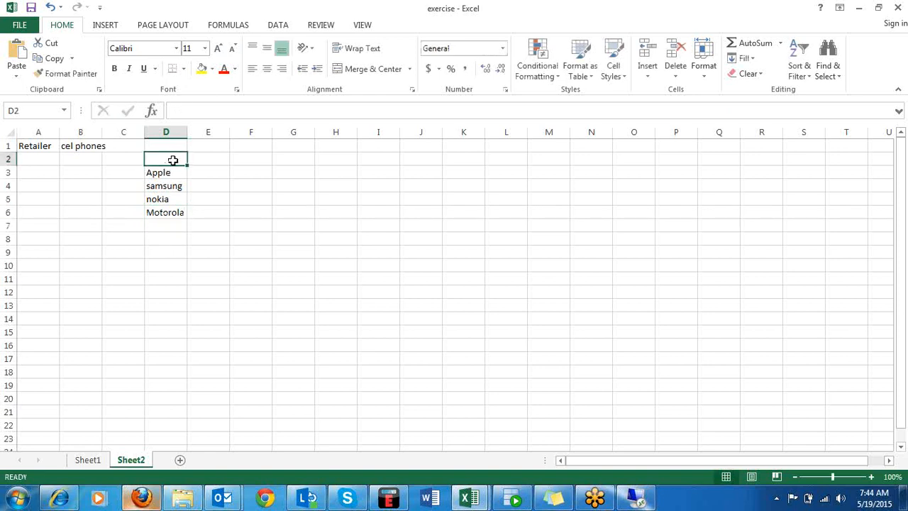
text(Brand)
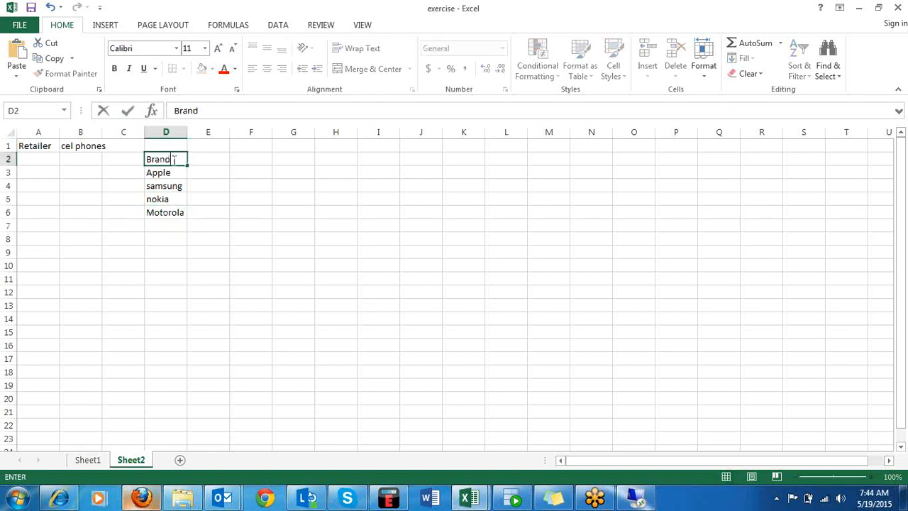
text(s)
drag(175, 159, 145, 159)
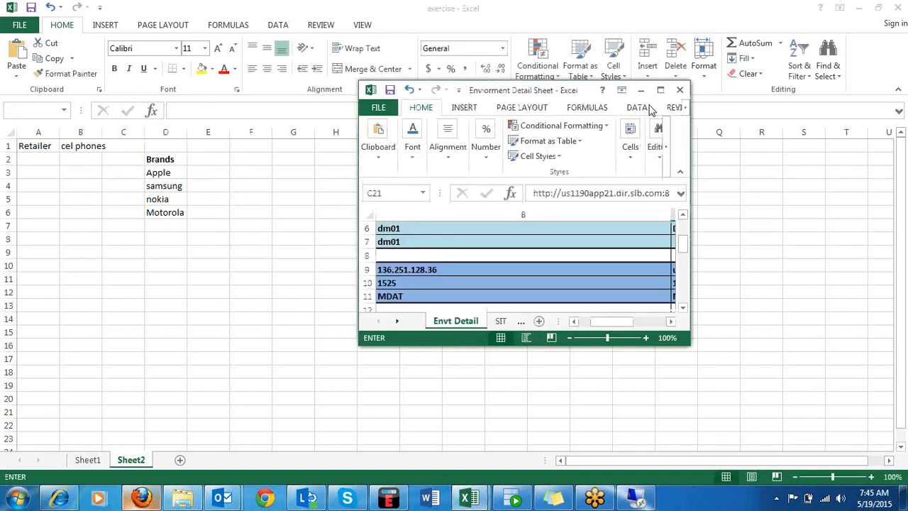
Minimize the Enviorment Detail Sheet workbook and return to the Brands list in the exercise workbook.
click(640, 90)
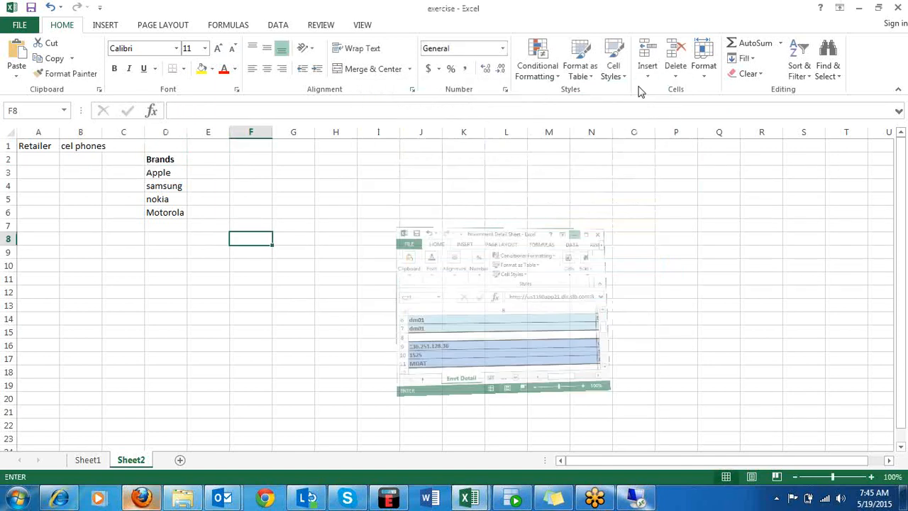
click(159, 162)
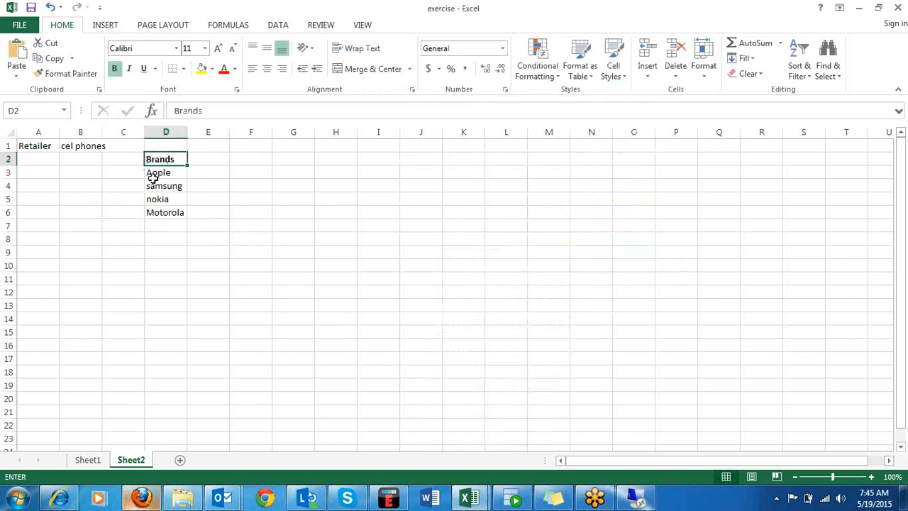
click(224, 162)
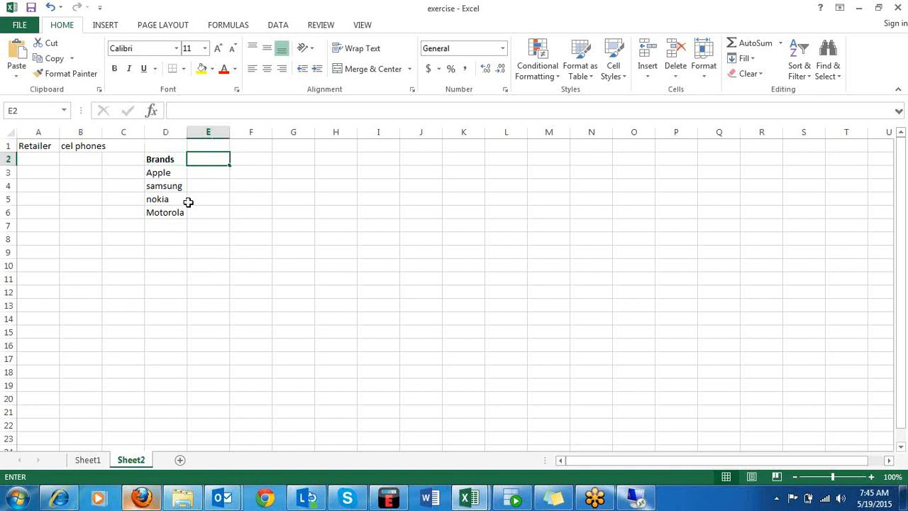
Enter the heading Warehouse in cell D9 below the brands list.
click(151, 248)
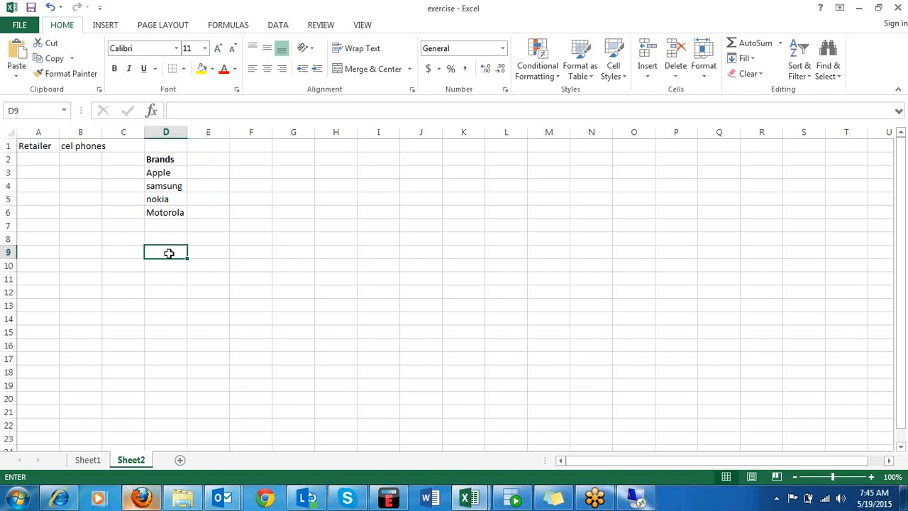
text(Wa)
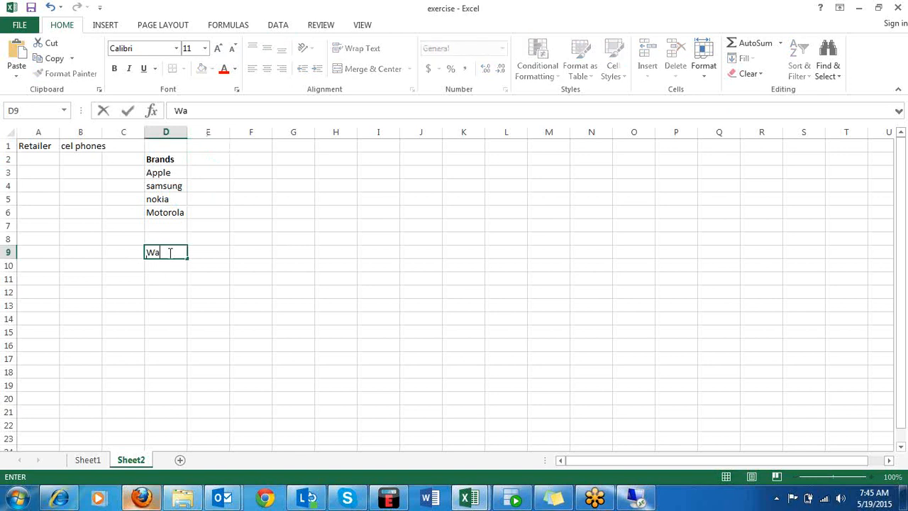
text(rehouse)
key(Return)
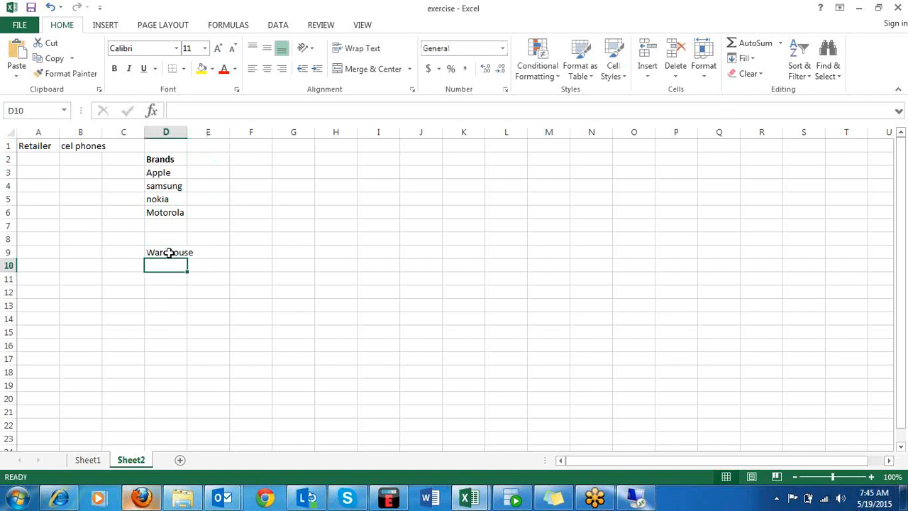
Enter us in cell D10 and uk in cell D11 under the Warehouse heading.
text(us)
key(Left)
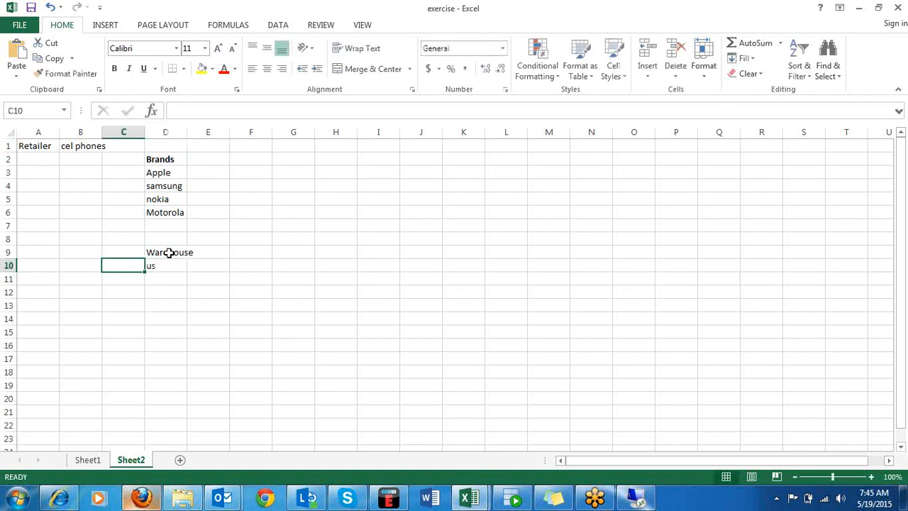
key(Down)
key(Right)
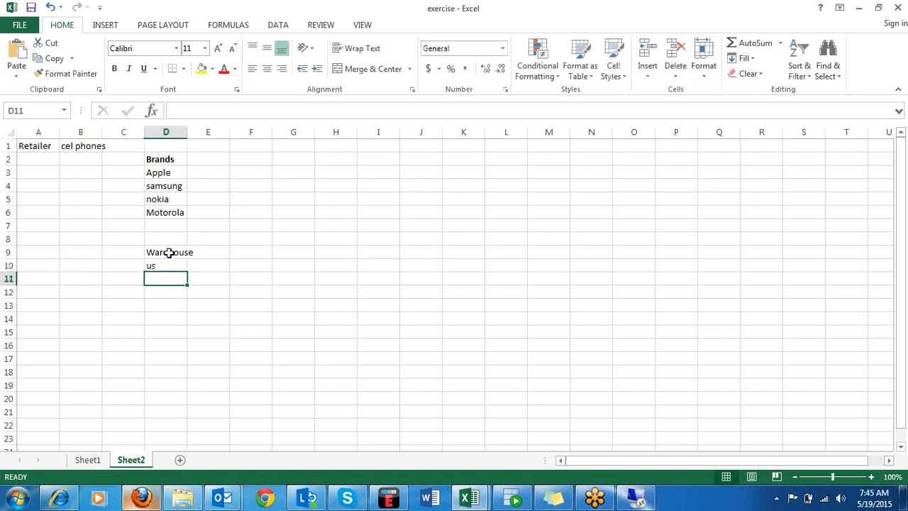
text(uk)
key(Return)
Complete the warehouse list with china in cell D12 and india in cell D13.
text(c)
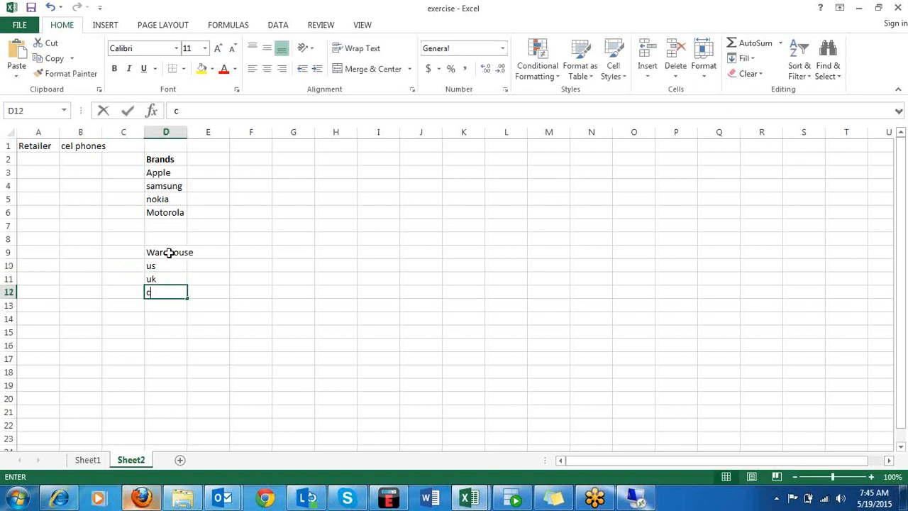
text(hina)
key(Return)
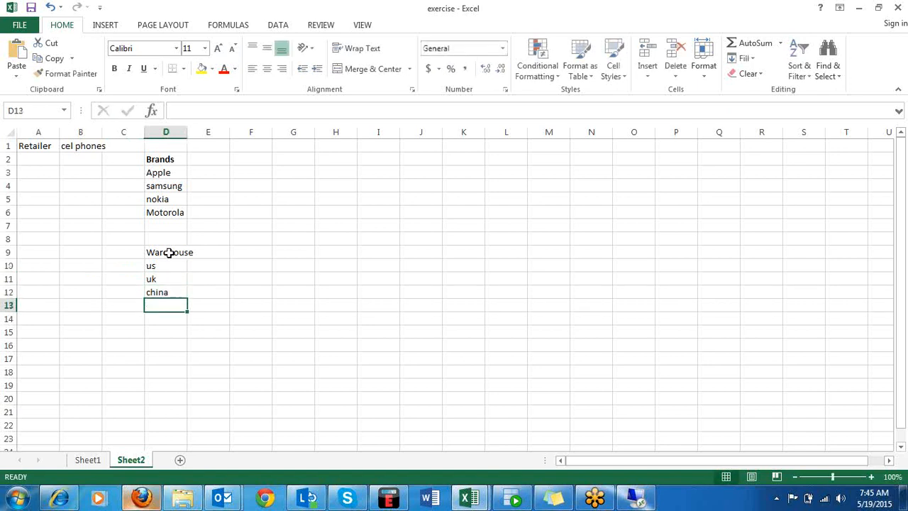
text(inia)
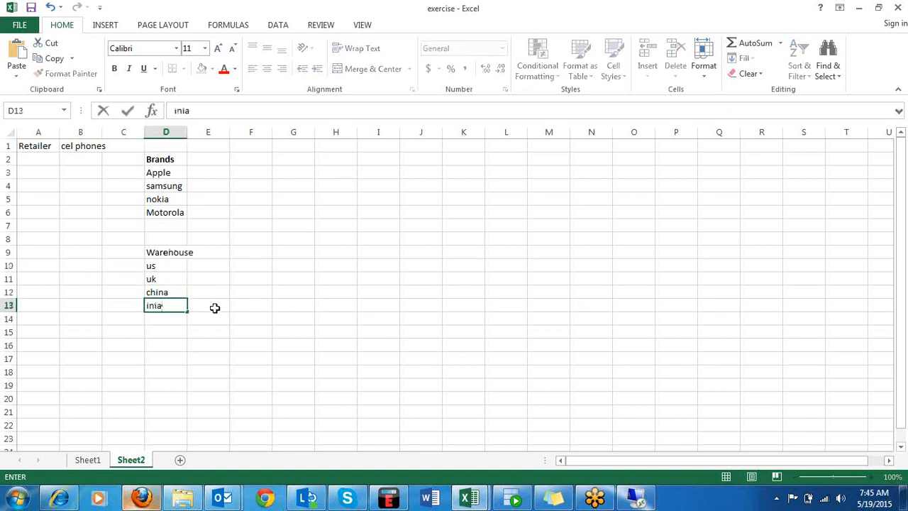
key(BackSpace)
key(BackSpace)
text(dia)
click(202, 349)
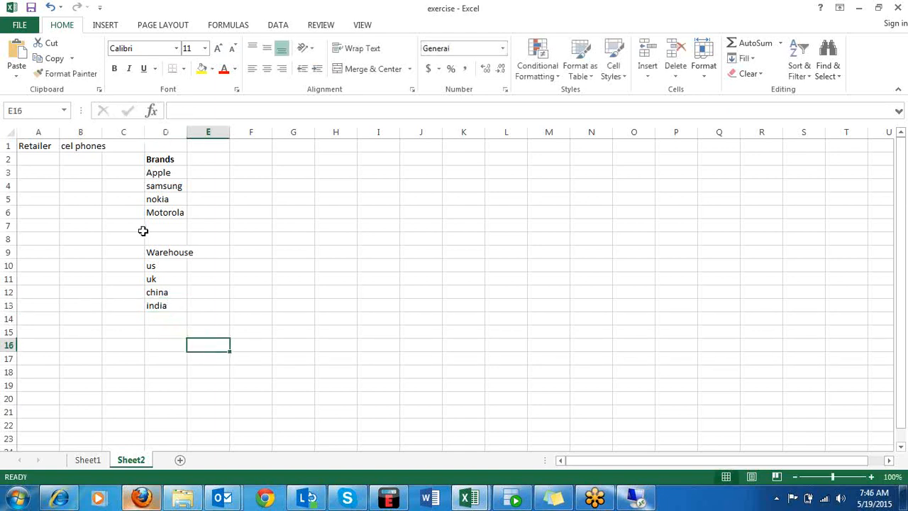
Enter the heading customers in cell H8.
click(156, 253)
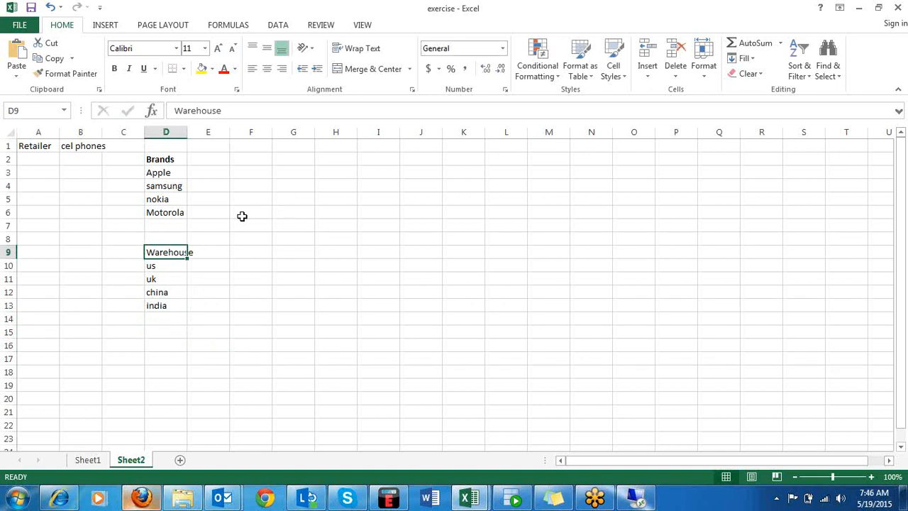
click(295, 236)
click(342, 236)
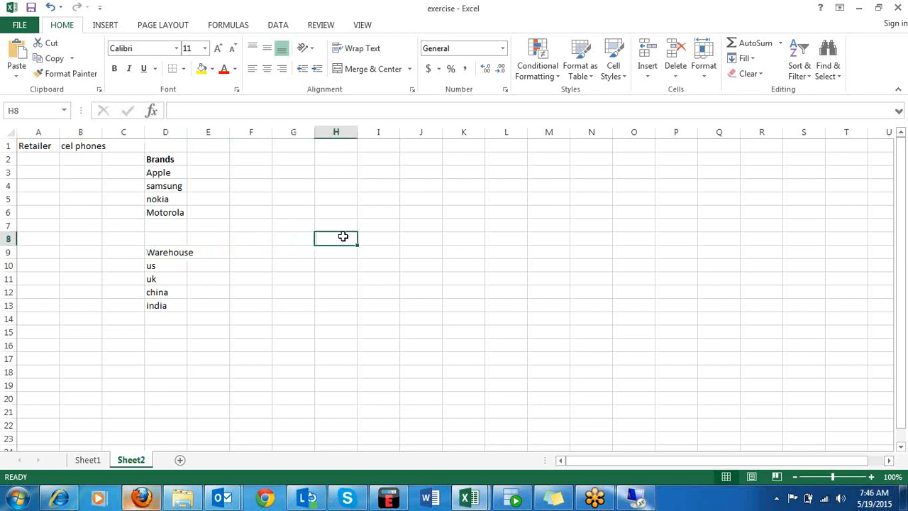
text(cus)
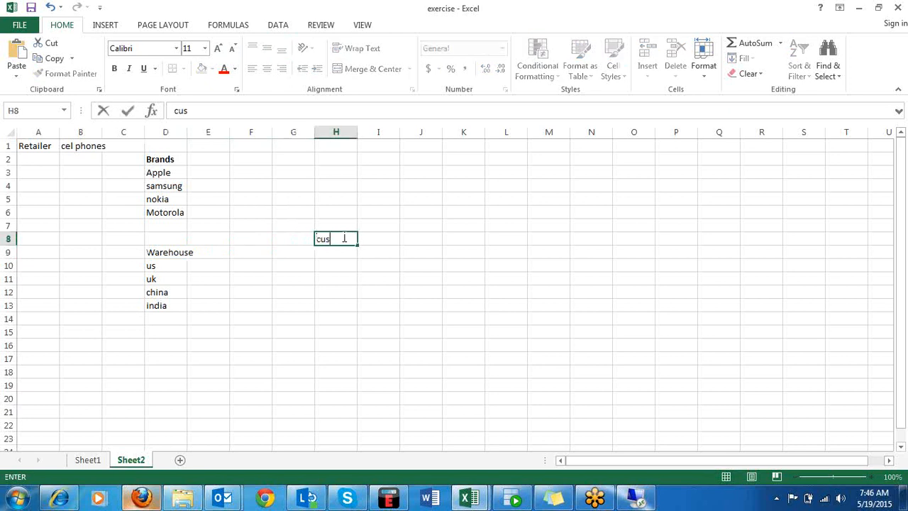
text(tomers)
click(388, 281)
Enter india in cell H9 and bangladesh in cell H10 under the customers heading.
click(344, 253)
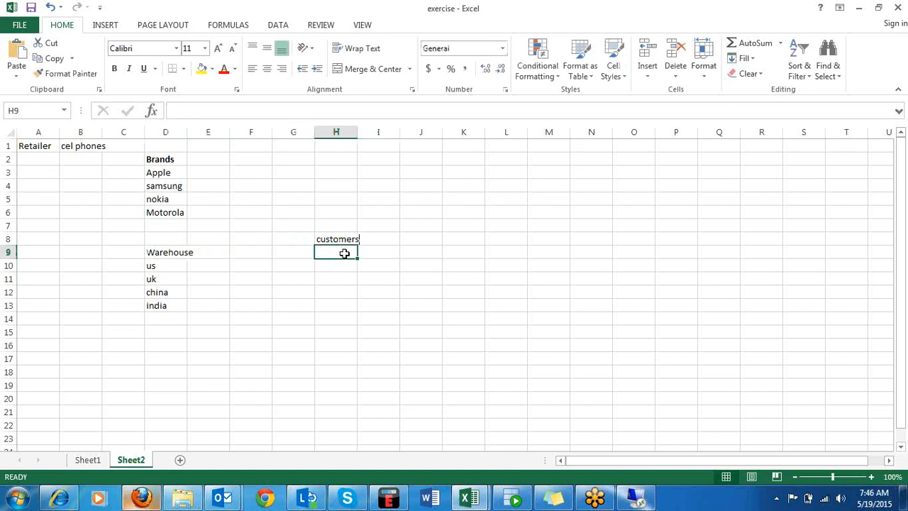
text(i)
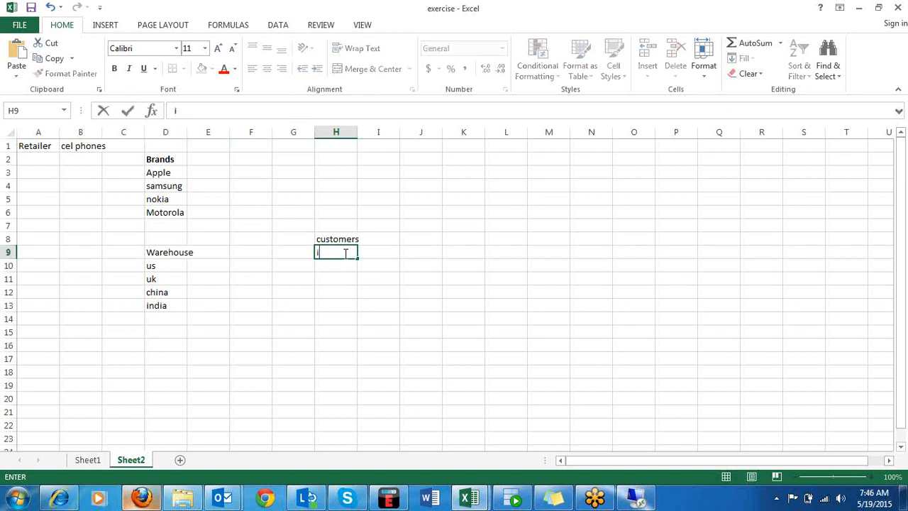
text(ndia)
key(Return)
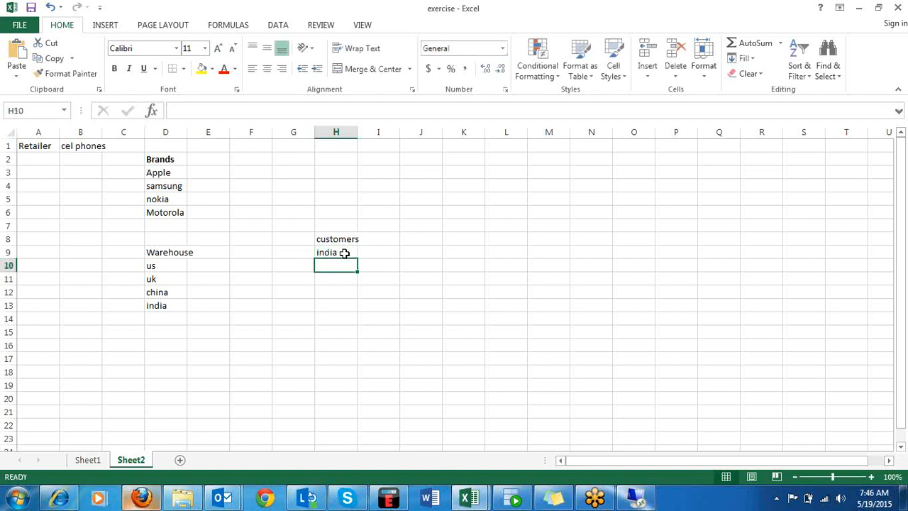
text(bangl)
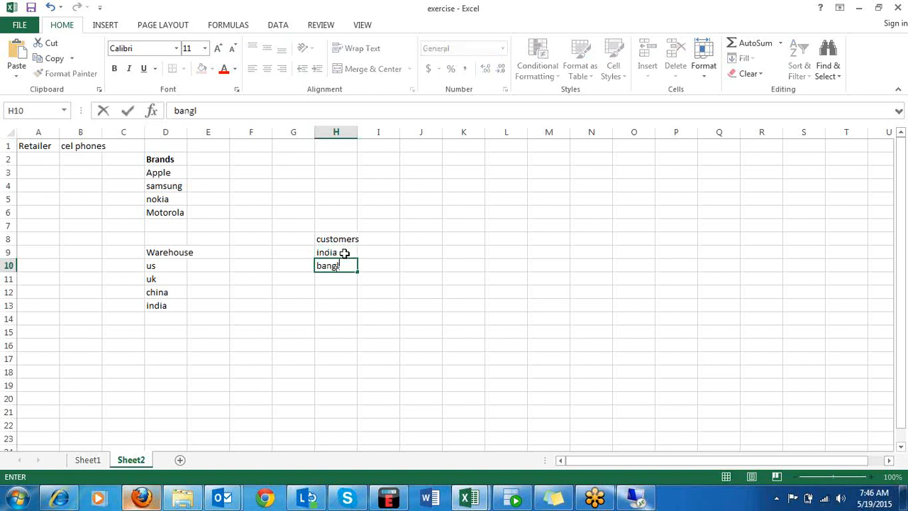
text(adesh)
key(Return)
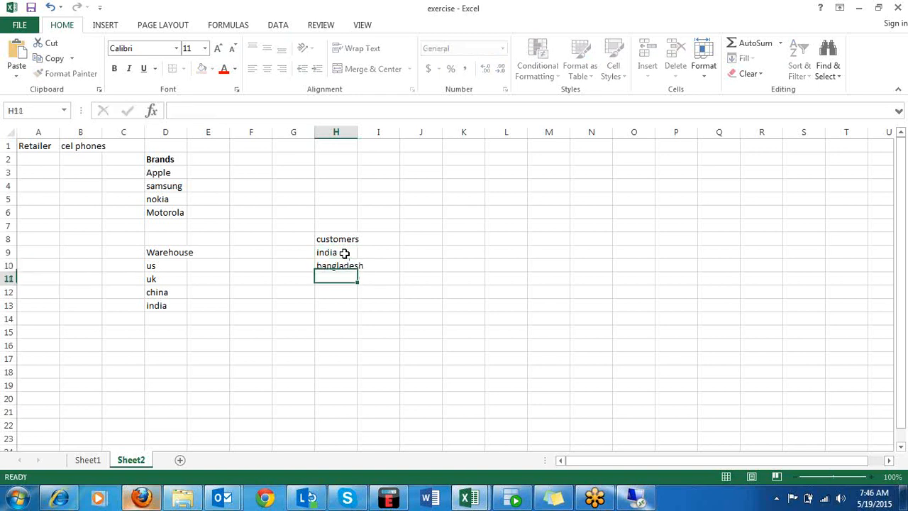
Extend the customers list with us in cell H11 and csanada in cell H12.
text(us)
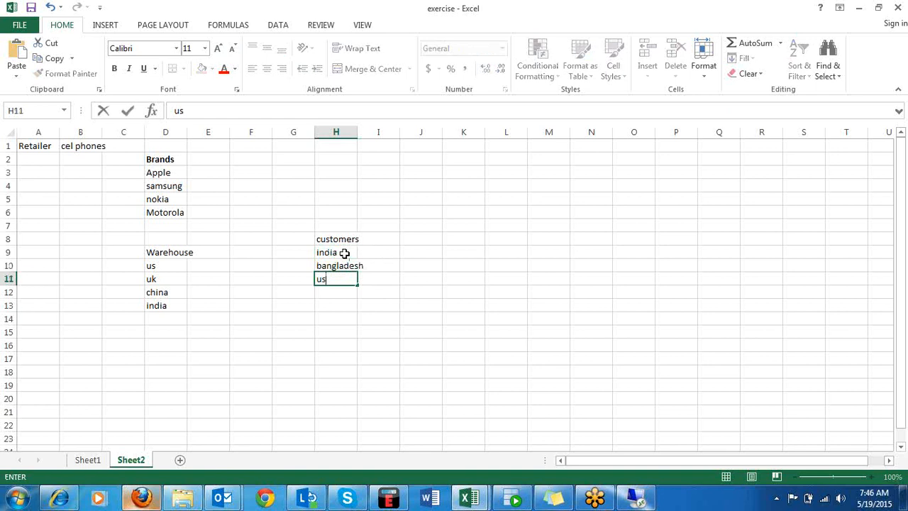
key(Return)
text(csanada)
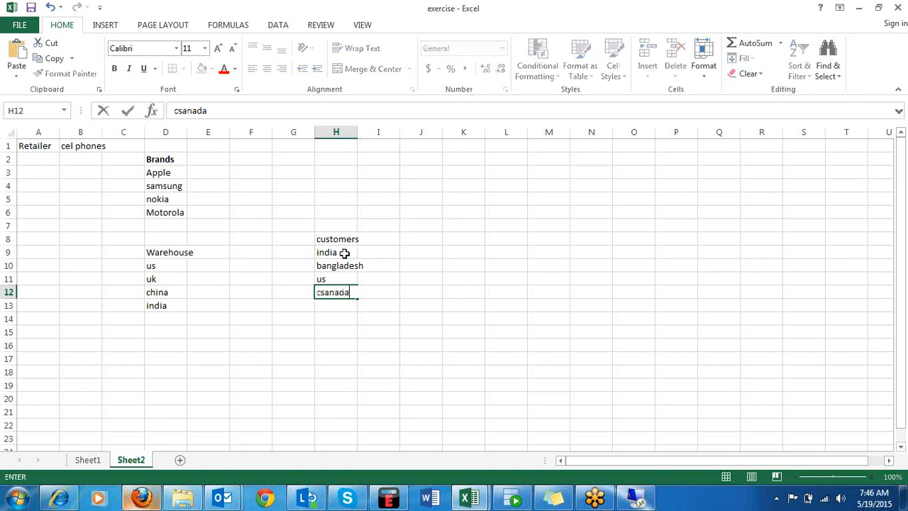
click(421, 333)
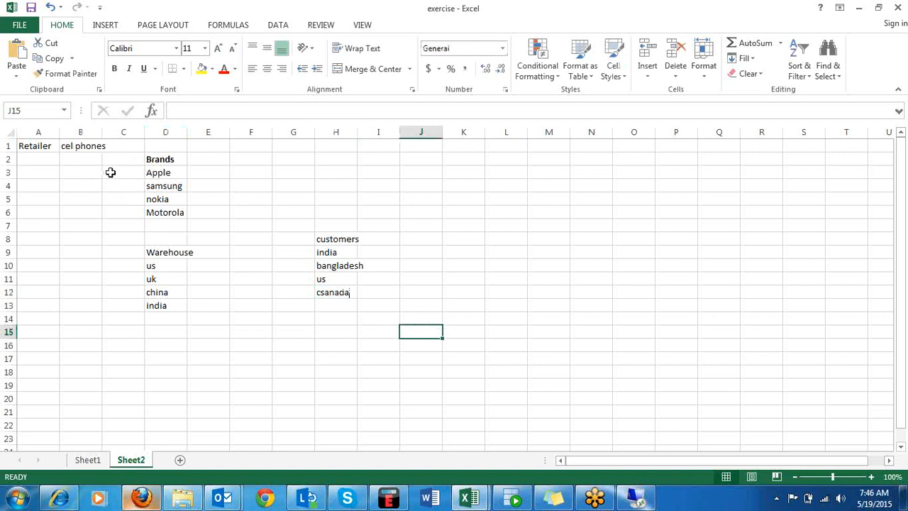
Enter iphone6 in cell B3 and iphione5 in cell A3 on the Apple row.
click(76, 172)
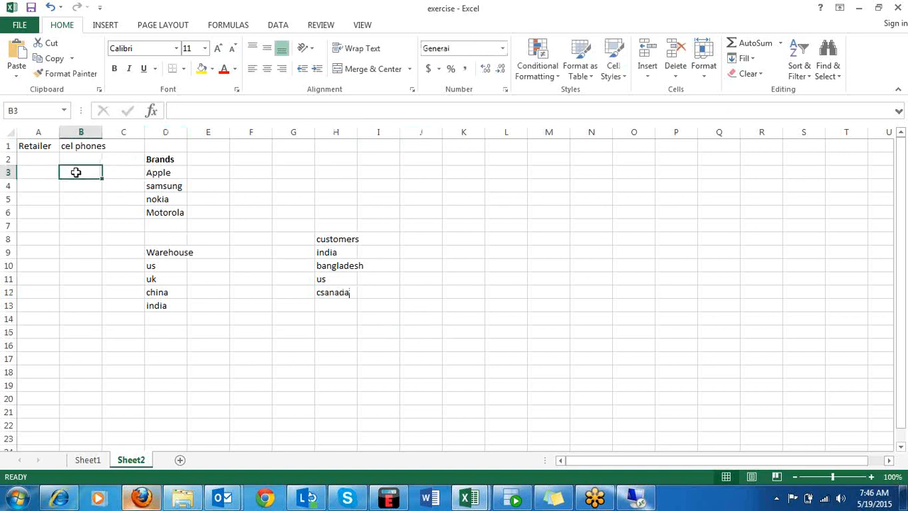
text(i)
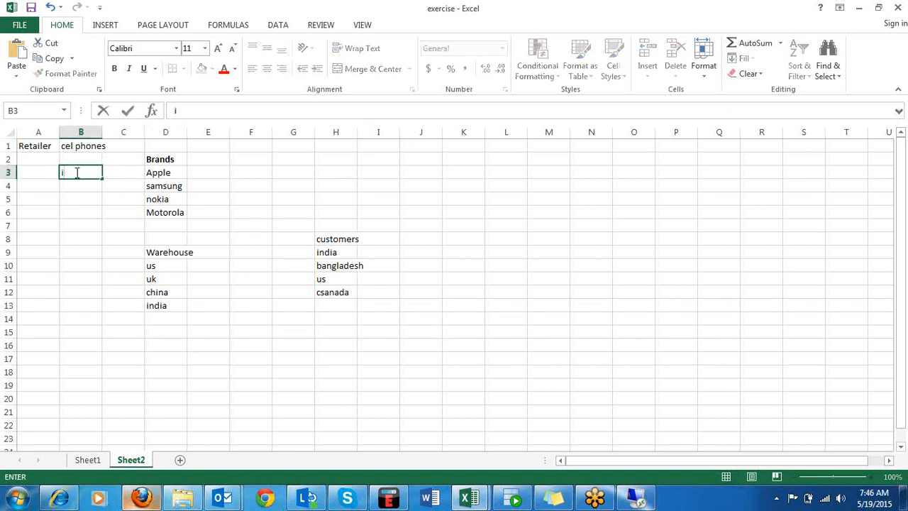
text(phone6)
key(Left)
text(i)
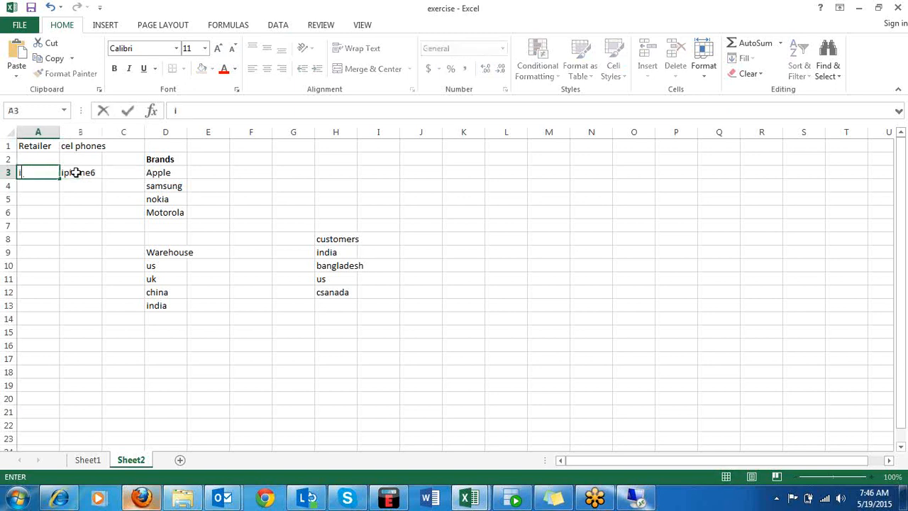
text(phione5)
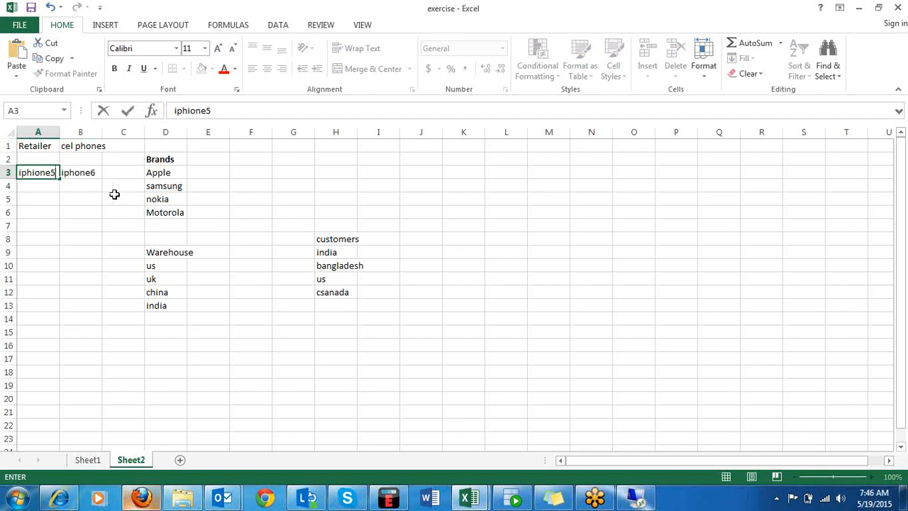
Complete the Apple items with iphone4s in cell C3.
click(127, 178)
text(iph)
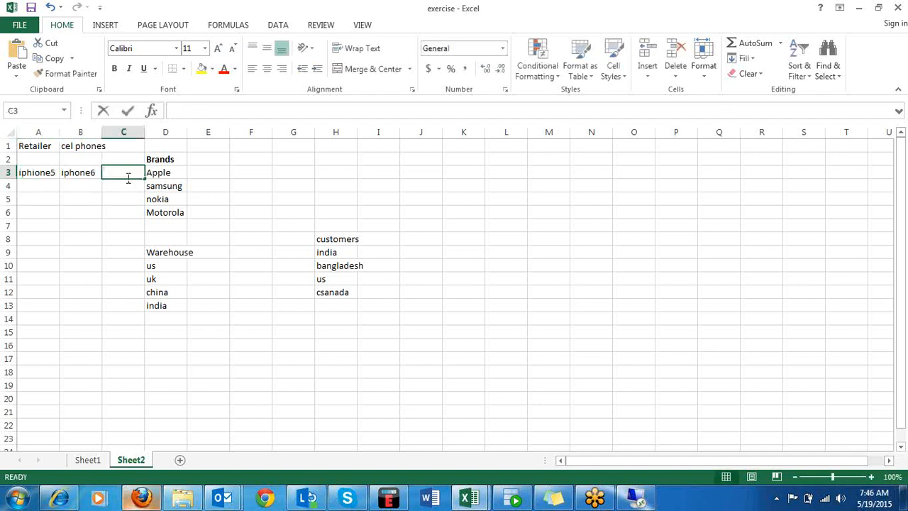
text(on)
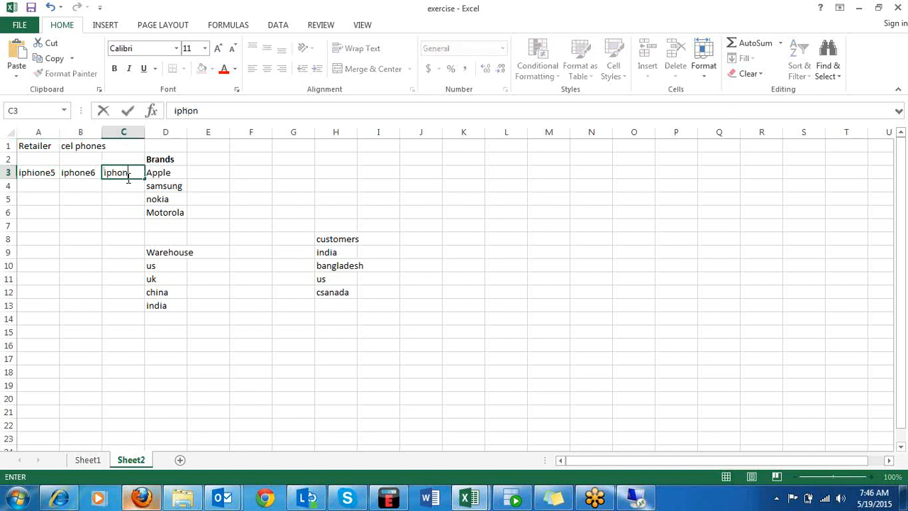
text(e4s)
click(126, 186)
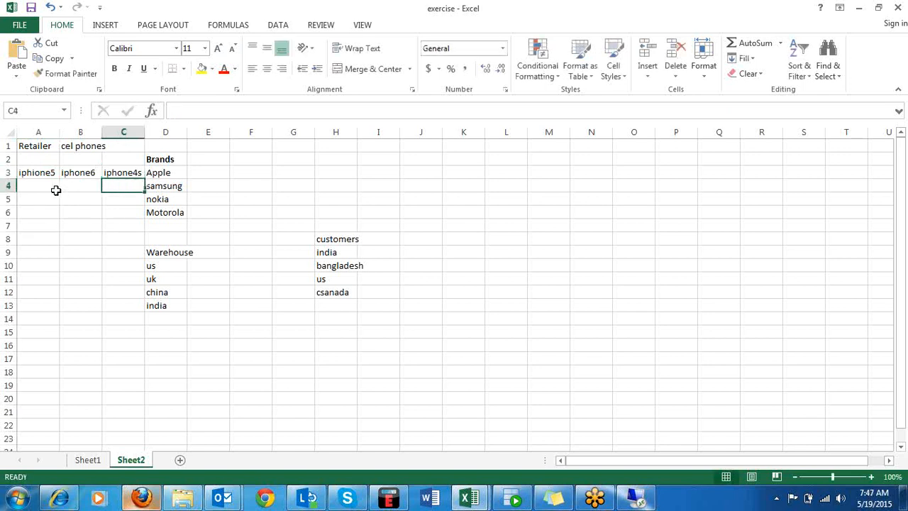
Fill the samsung row with the items duos in A4, s duos in B4 and grand in C4.
click(32, 177)
key(Return)
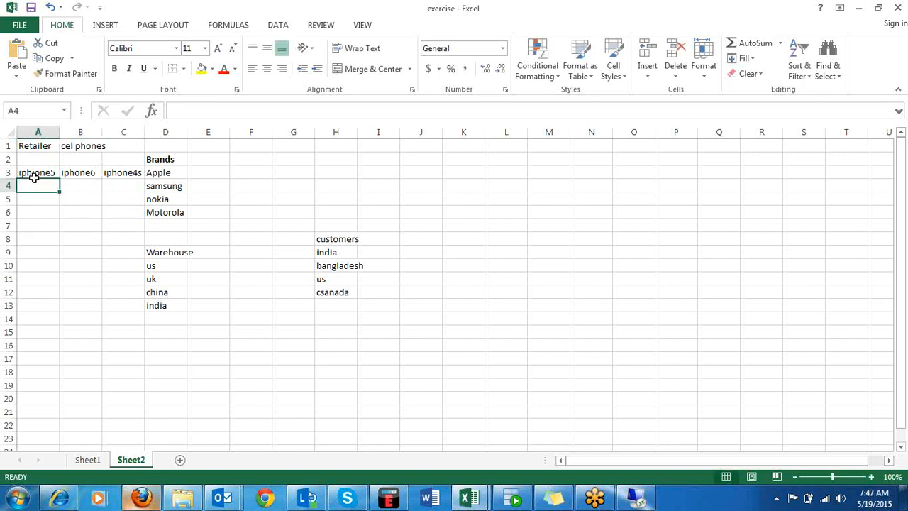
text(duos)
key(Tab)
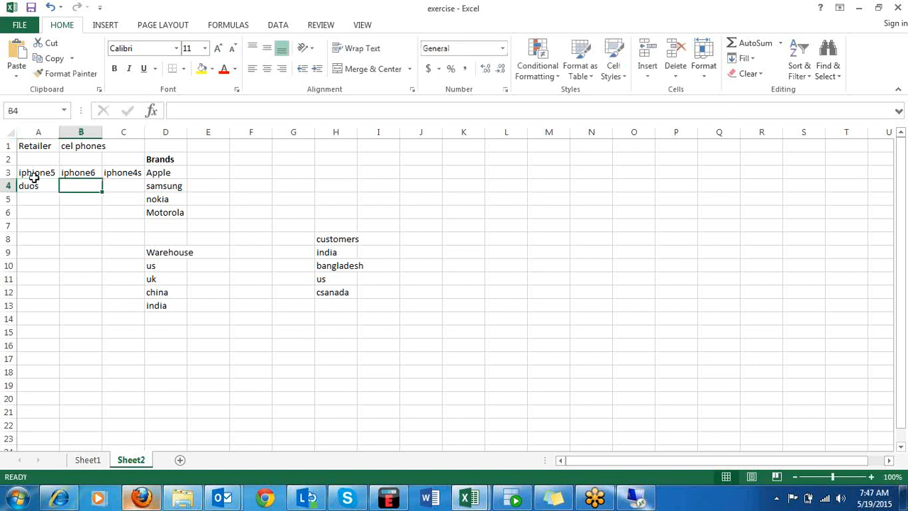
text(s duo)
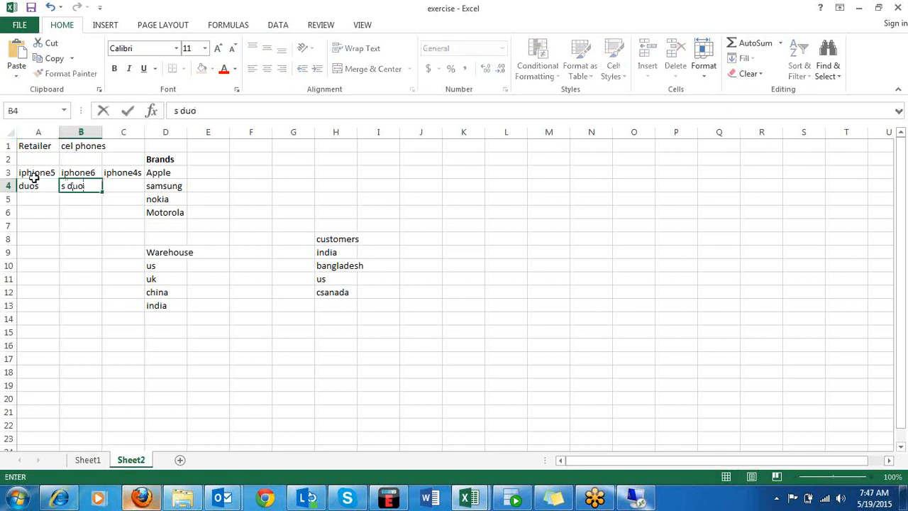
text(s)
key(Tab)
text(gra)
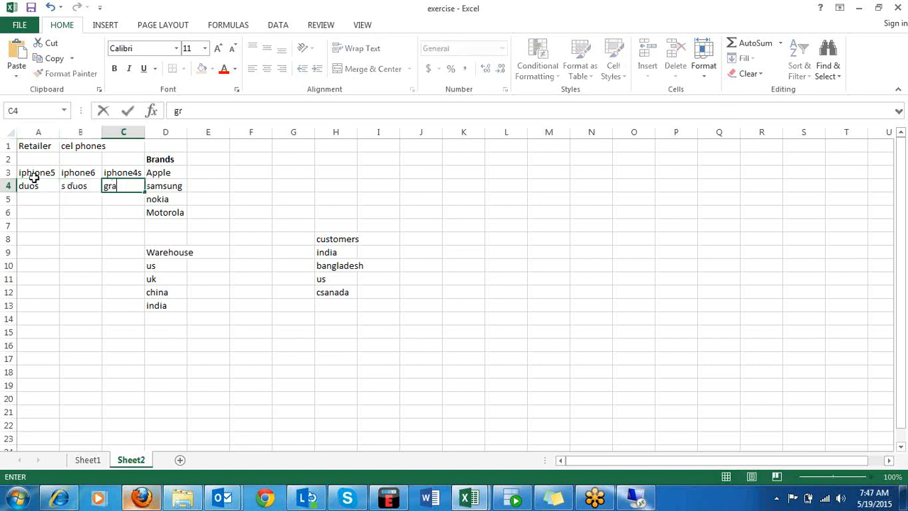
text(nd)
Fill the nokia row with the items lumia in A5, 3233 in B5 and 1619 in C5.
click(35, 202)
text(l)
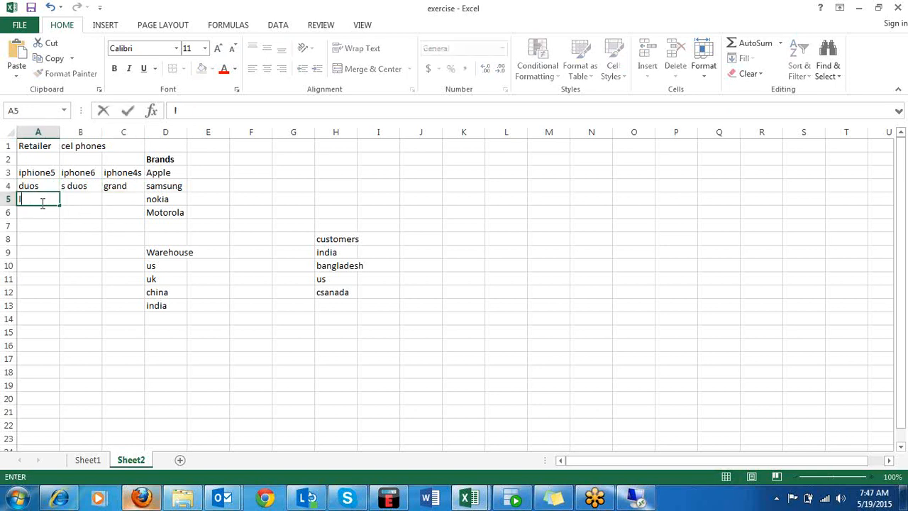
text(umia)
key(Tab)
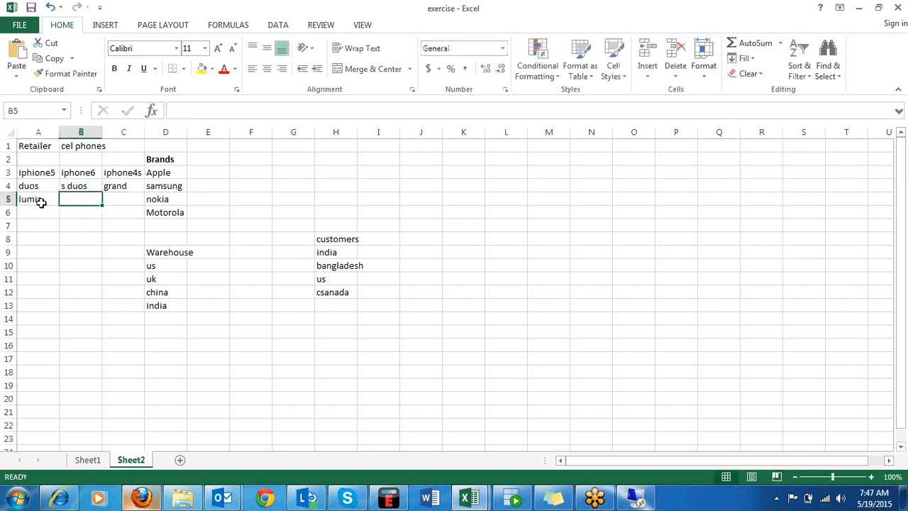
text(3232)
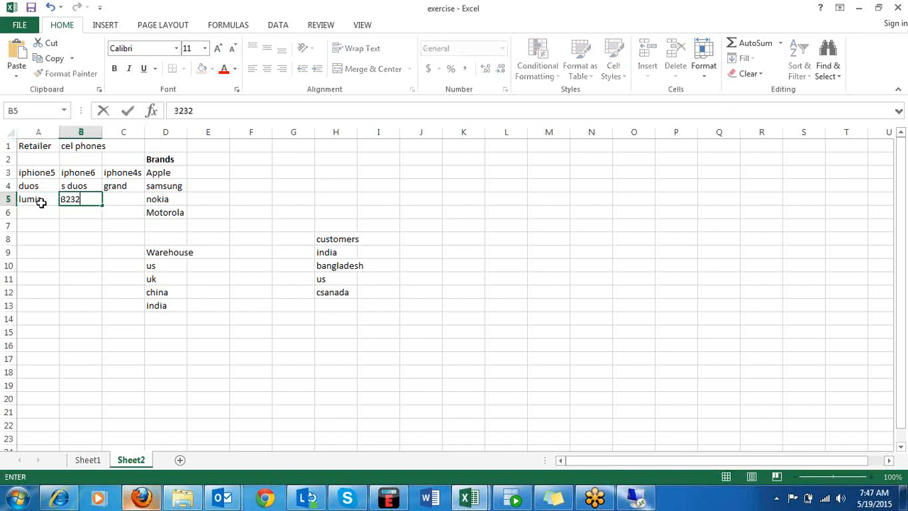
key(BackSpace)
text(3)
key(Tab)
text(16)
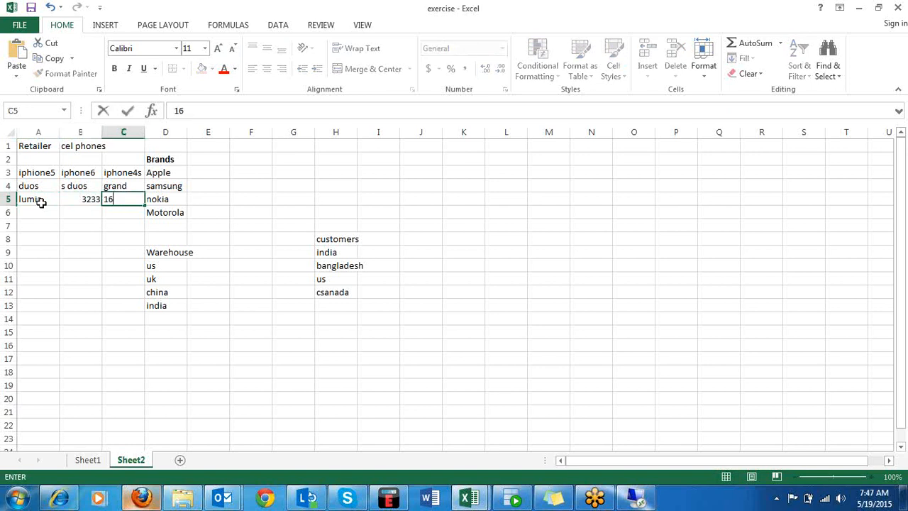
text(19)
Enter motg2 in cell A6 and motog1 in cell B6 on the Motorola row.
click(41, 213)
text(mo)
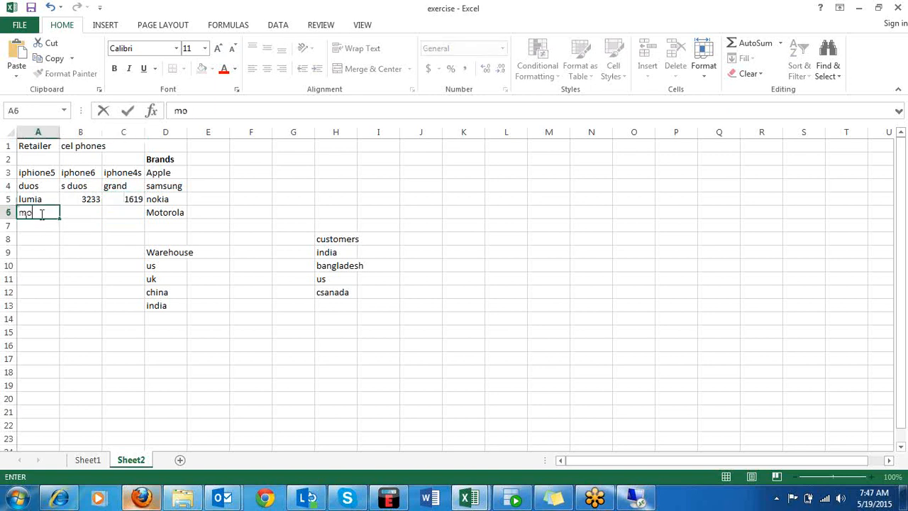
text(tg2)
key(Tab)
text(moto)
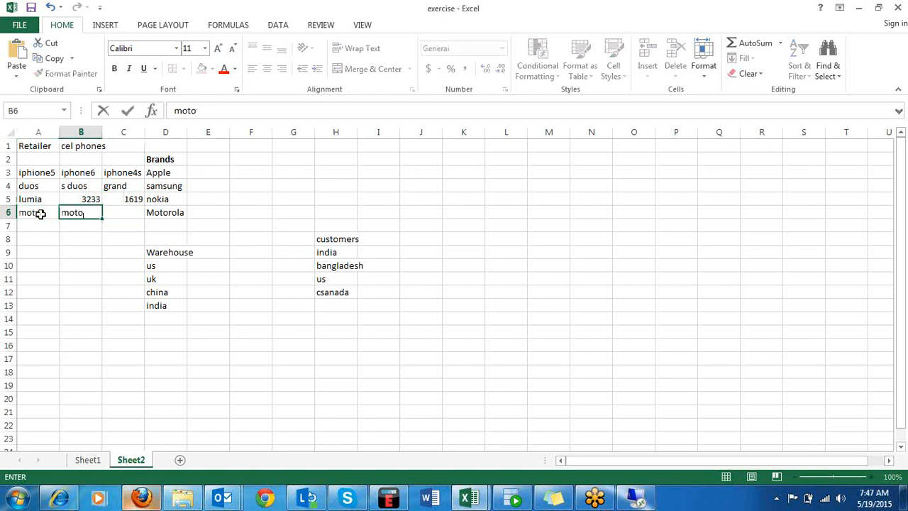
text(g1)
key(Tab)
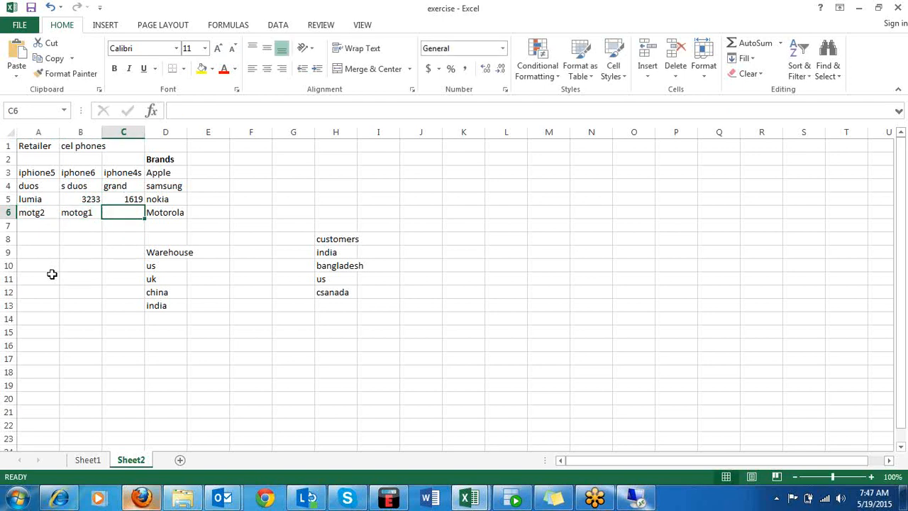
Enter moto junior in cell C6 and fit the width of column C to its contents.
text(moto)
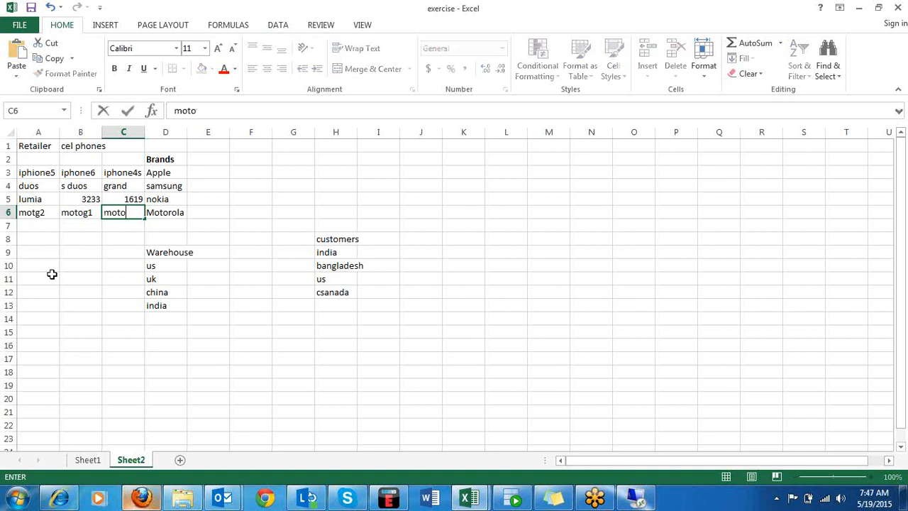
text(junior)
click(224, 227)
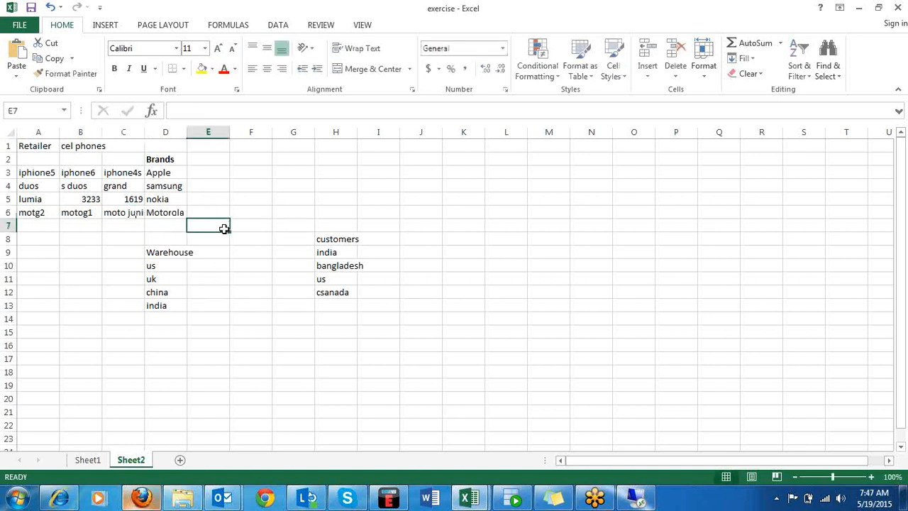
double_click(144, 132)
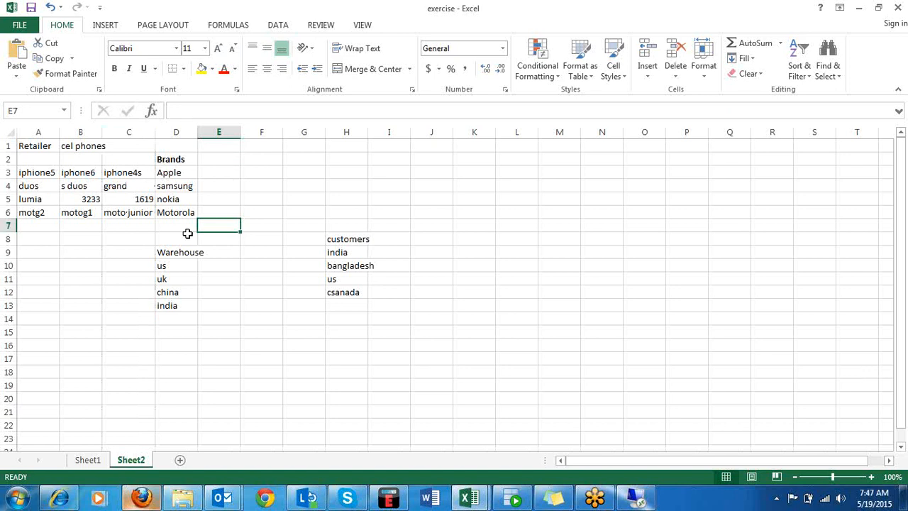
Enter the heading segment in cell F2.
click(249, 172)
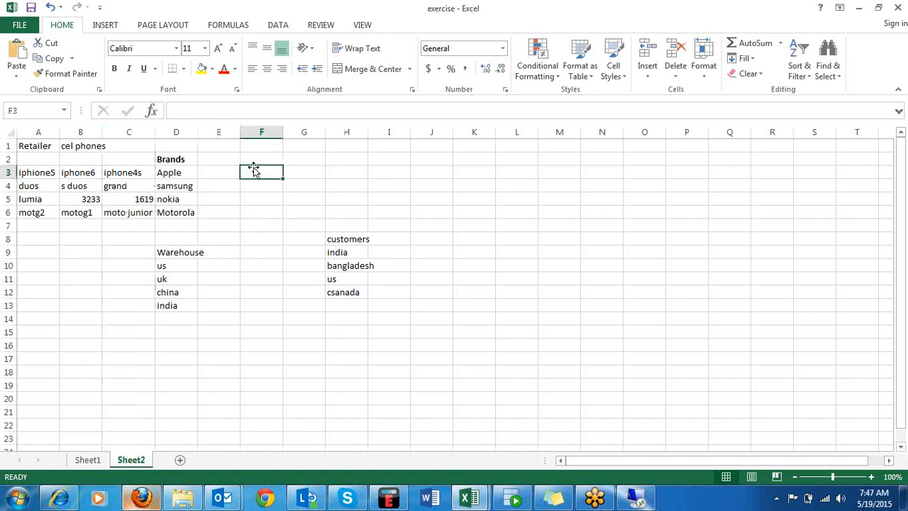
click(254, 159)
text(seg)
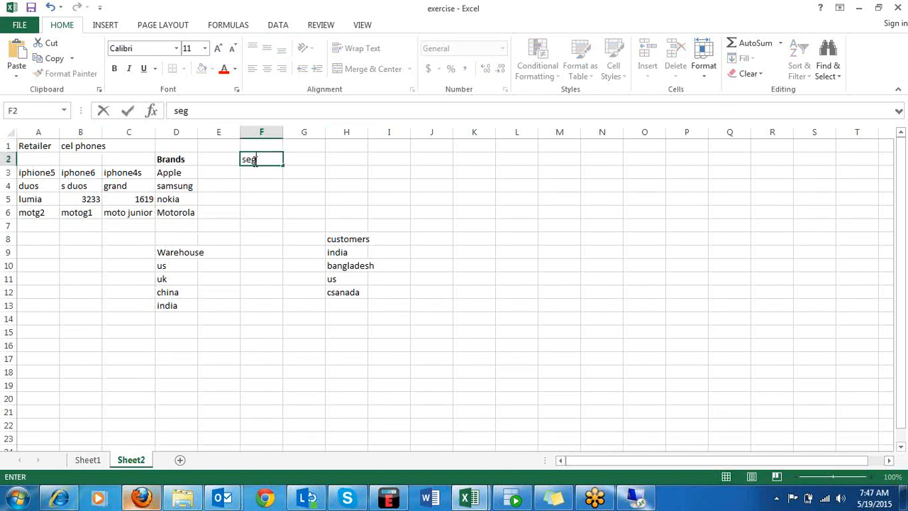
text(ment)
key(Return)
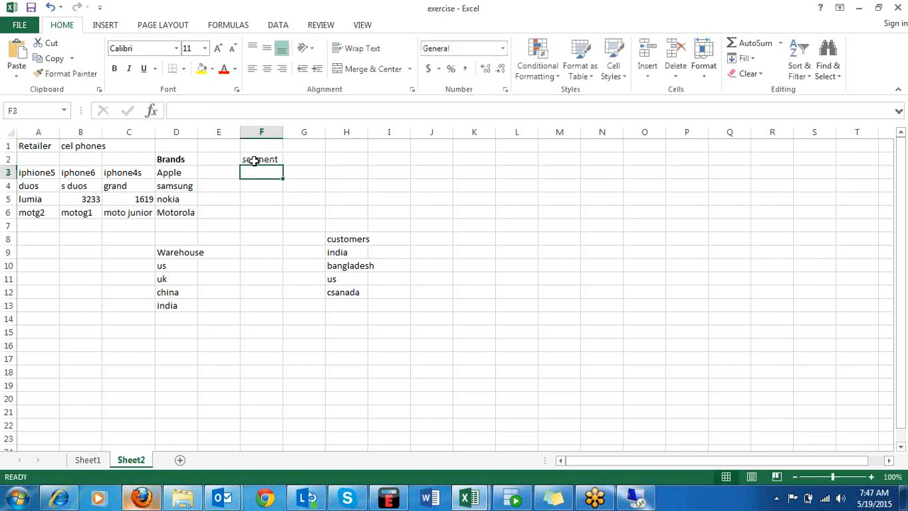
List smart phones in cell F3 and normal in cell F4 under the segment heading.
text(s)
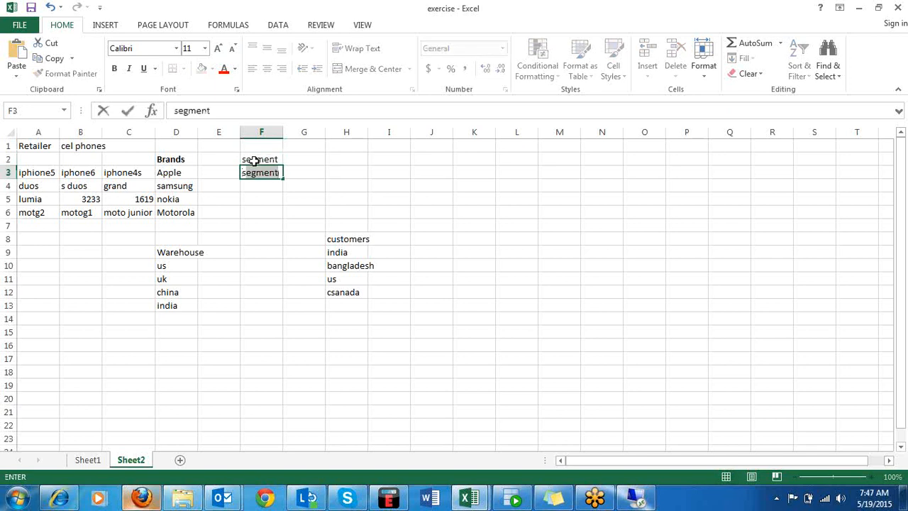
text(mar)
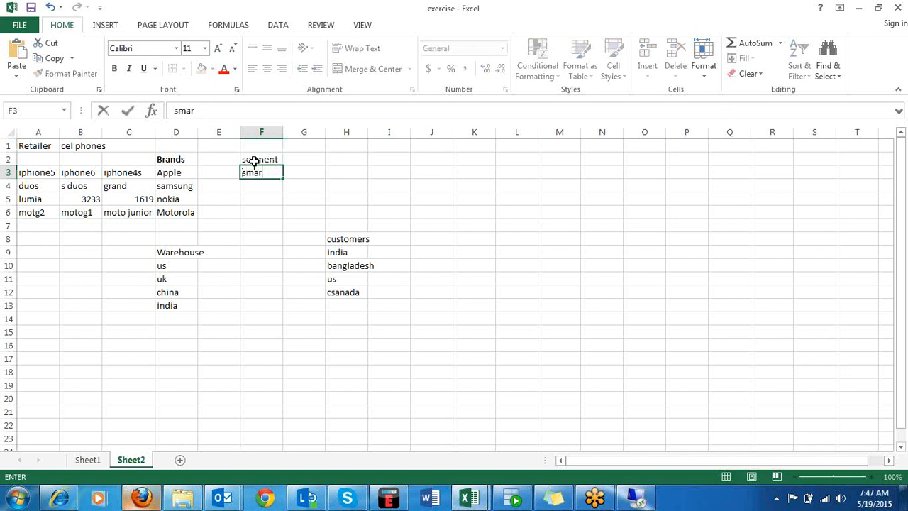
text(t phones)
click(257, 190)
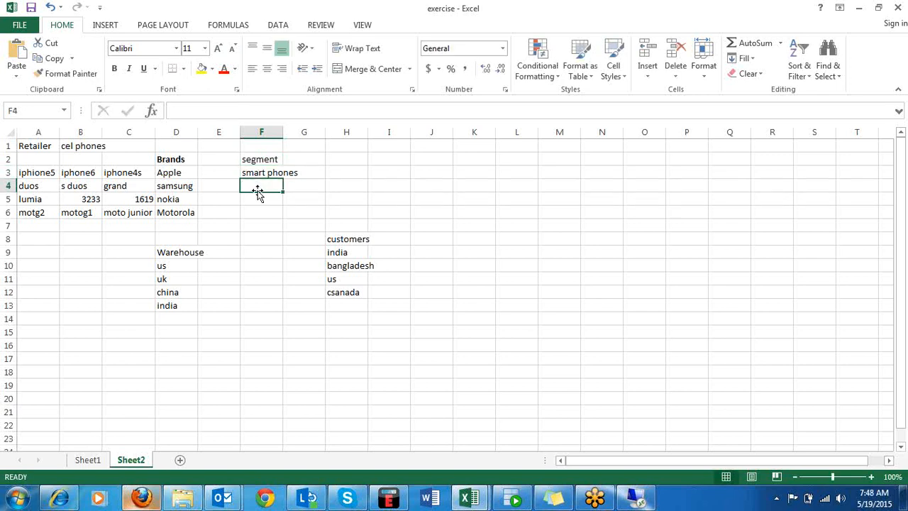
text(nor)
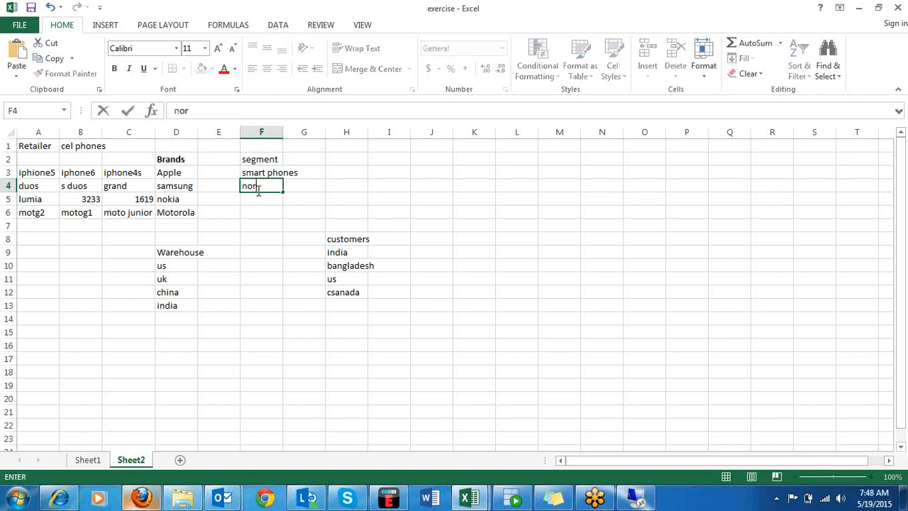
text(mal)
click(267, 222)
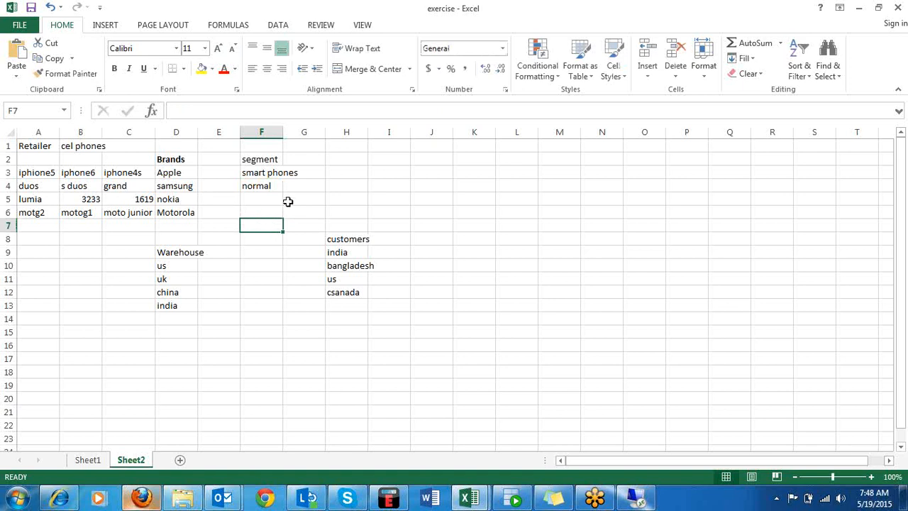
Insert an empty column before the Brands column.
click(174, 128)
right_click(174, 129)
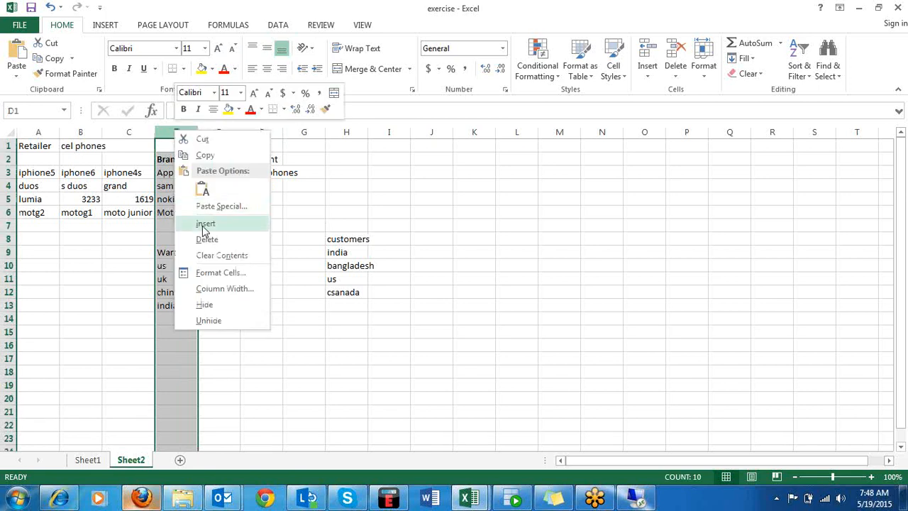
click(203, 226)
Enter apple headphone in cell D3 of the new column on the Apple row.
click(165, 173)
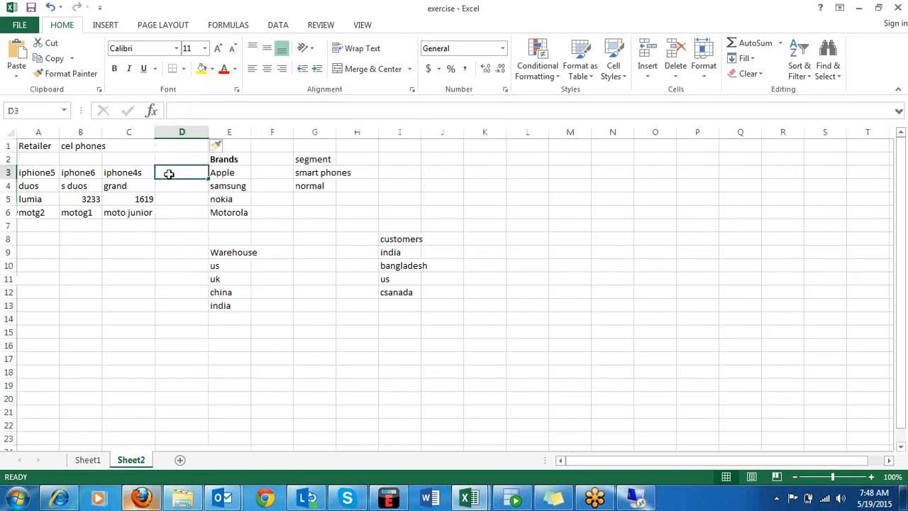
text(appl)
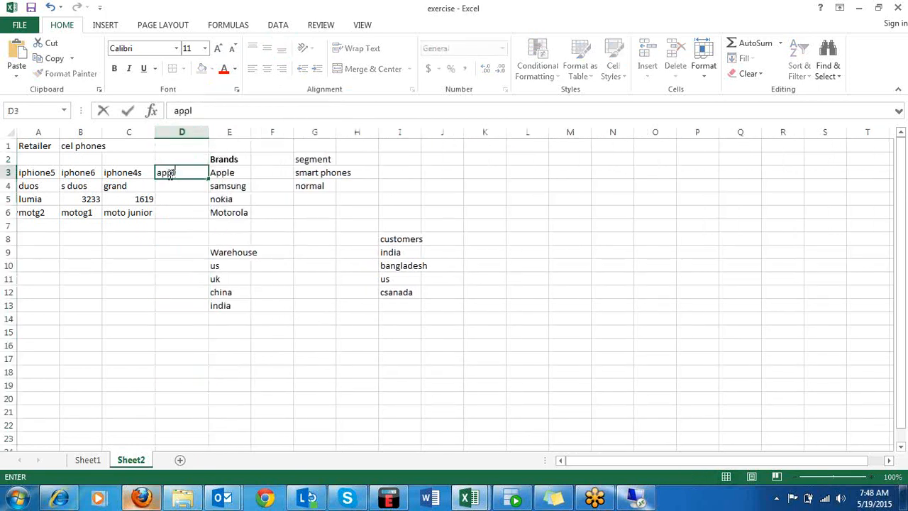
text(e headp)
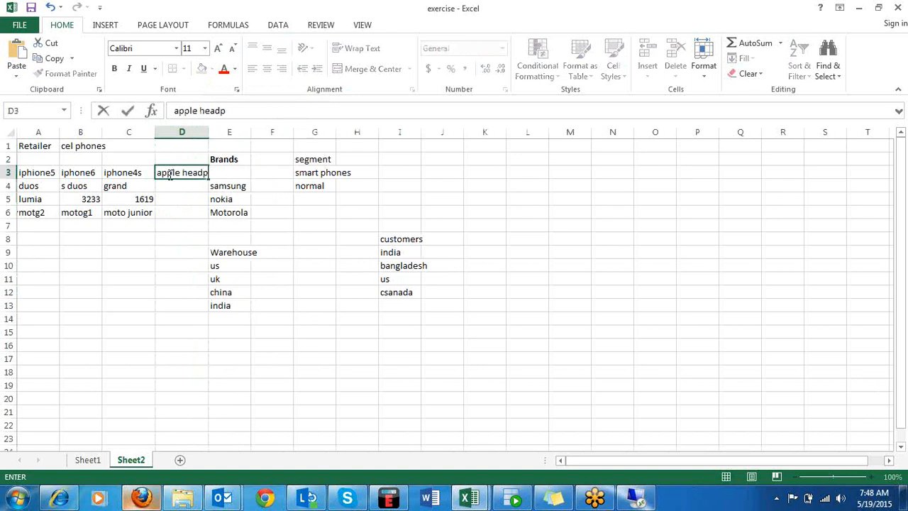
text(hone)
click(186, 186)
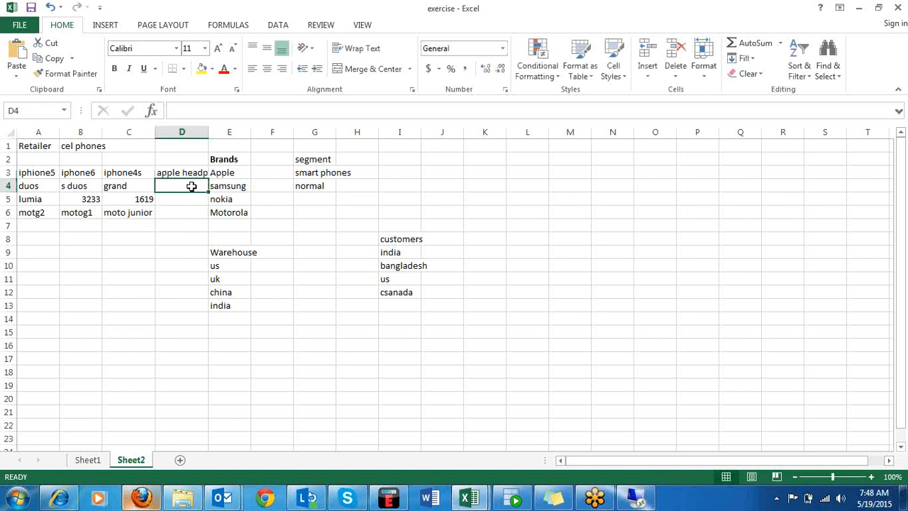
Fill cells D4 to D6 before the samsung, nokia and Motorola brands with headph, charger and batery.
text(headph)
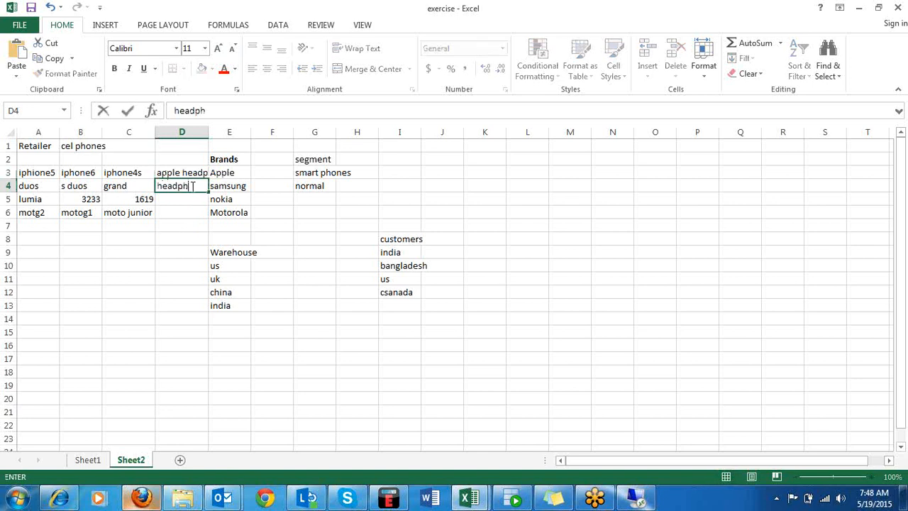
key(Return)
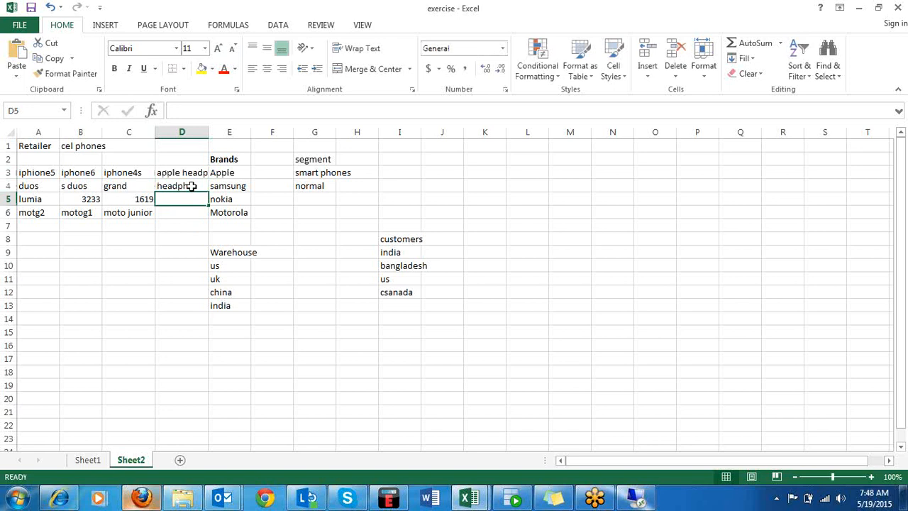
text(charger)
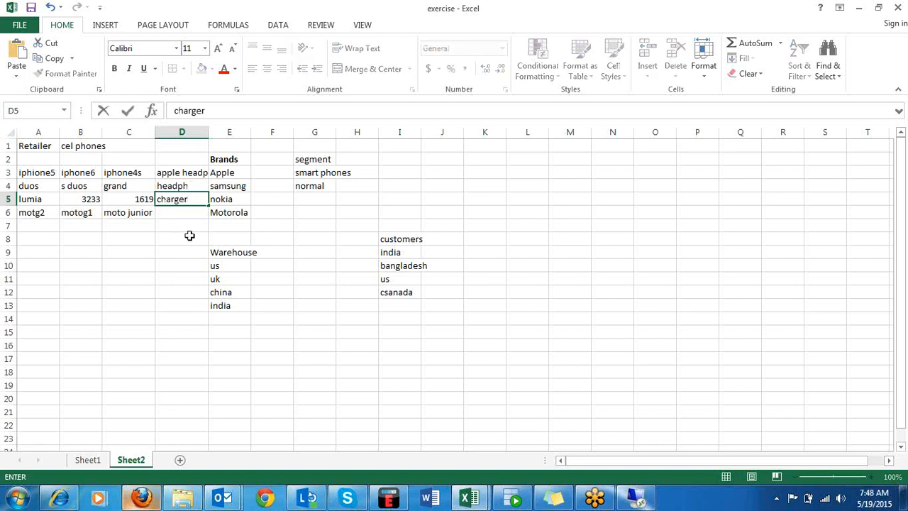
click(180, 215)
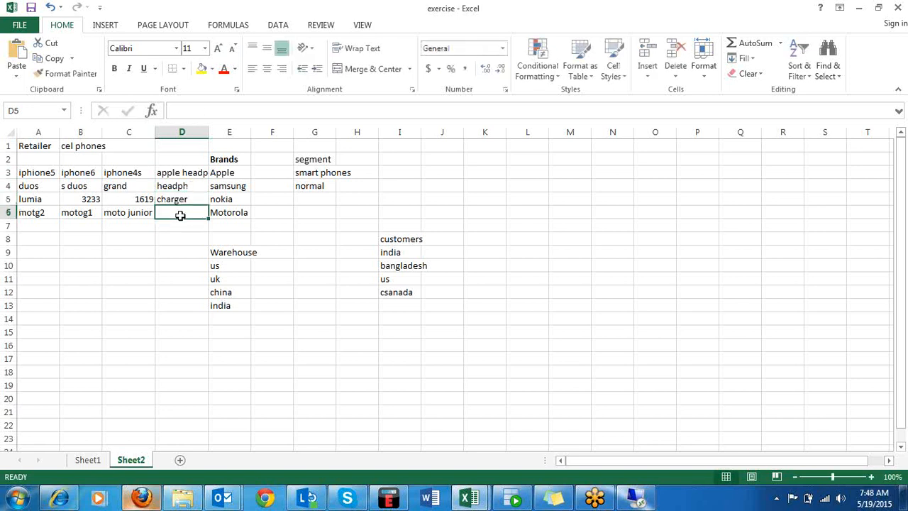
text(batery)
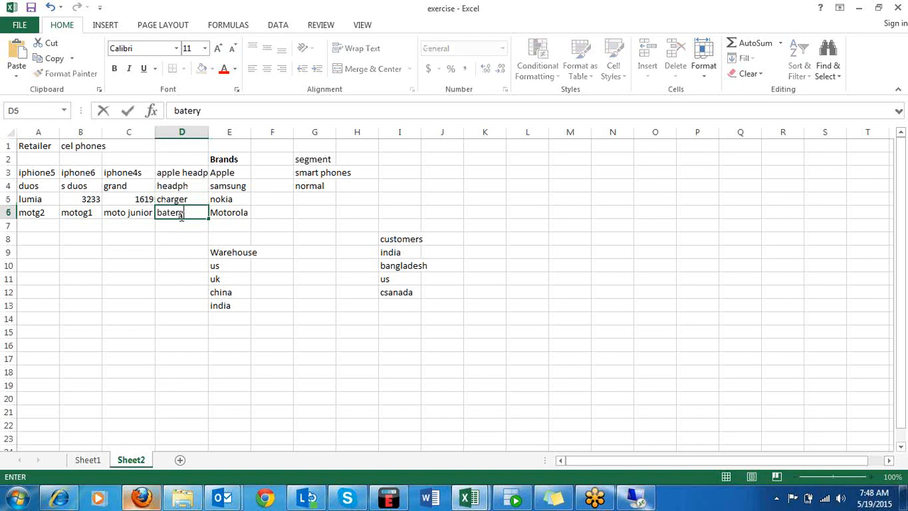
click(287, 201)
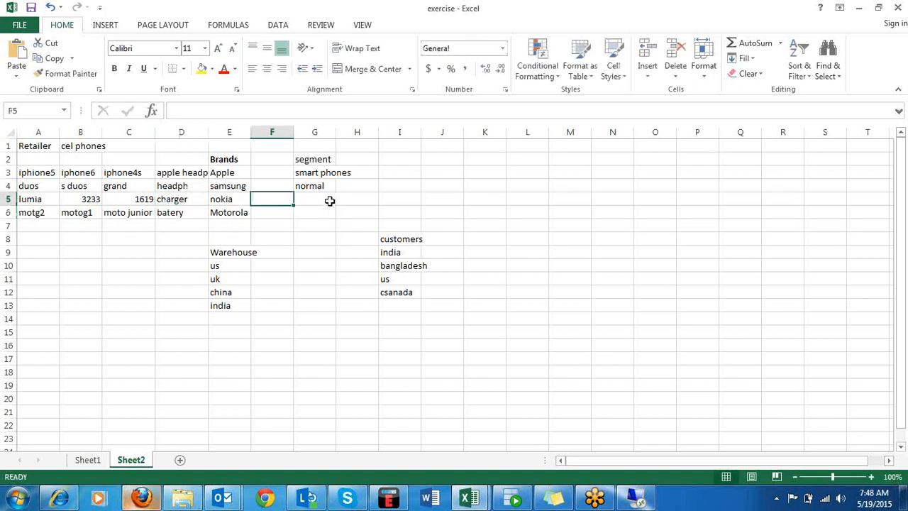
Enter accessory in cell G5 as a further entry under the segment heading, correcting its spelling.
click(321, 198)
text(acc)
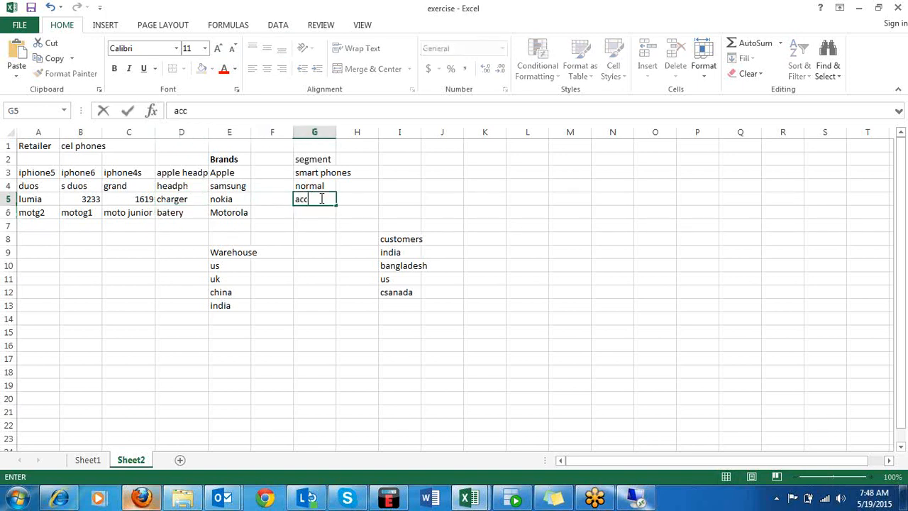
text(sseory)
click(320, 235)
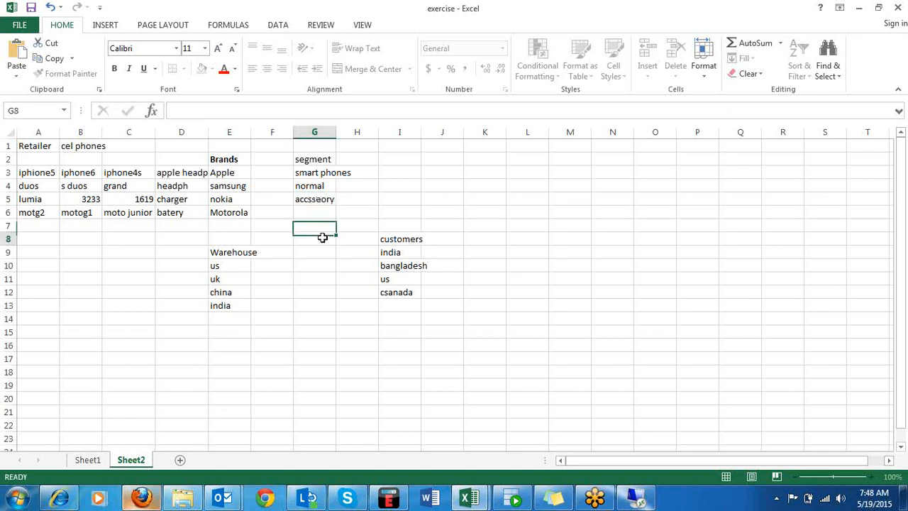
click(323, 201)
double_click(318, 200)
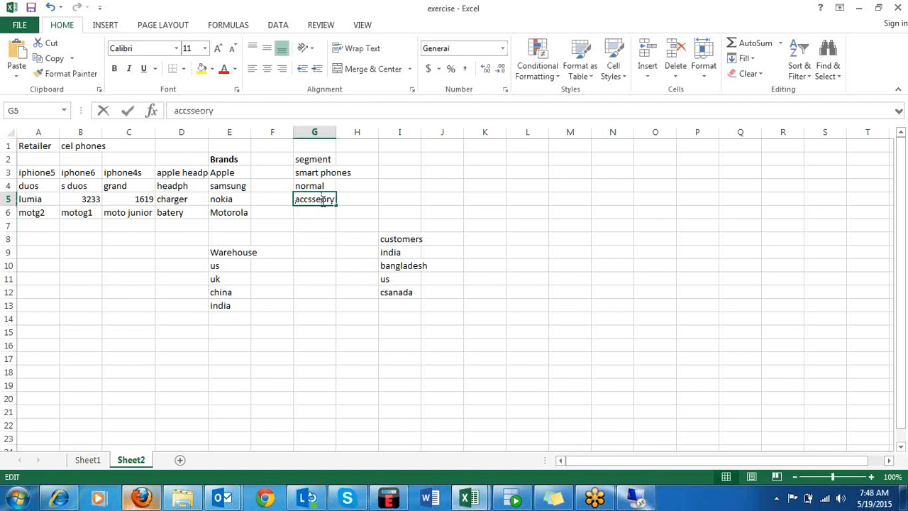
text(e)
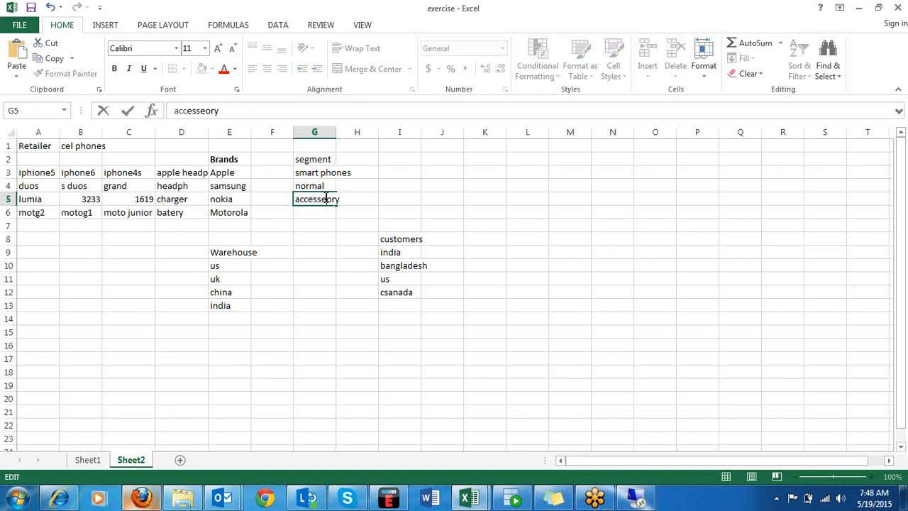
key(BackSpace)
click(316, 234)
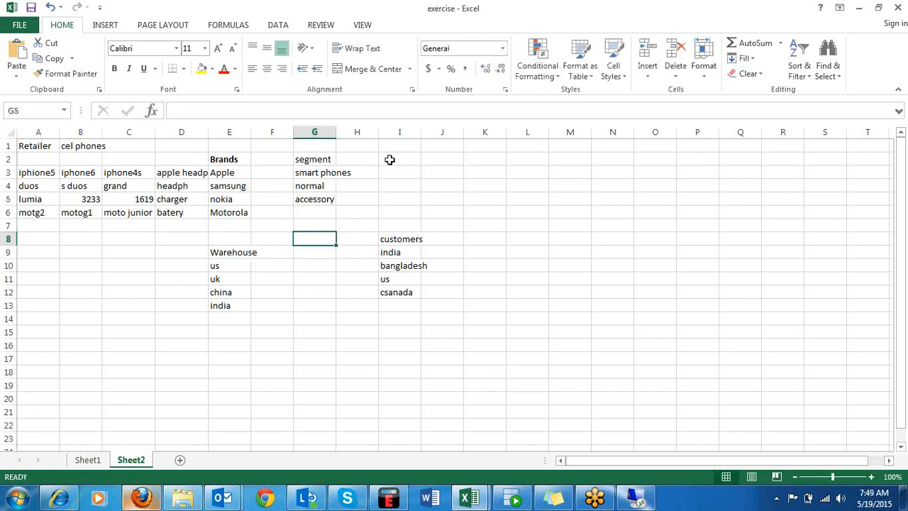
Enter the heading category in cell I2 and the value All in cell I4.
click(389, 159)
text(cate)
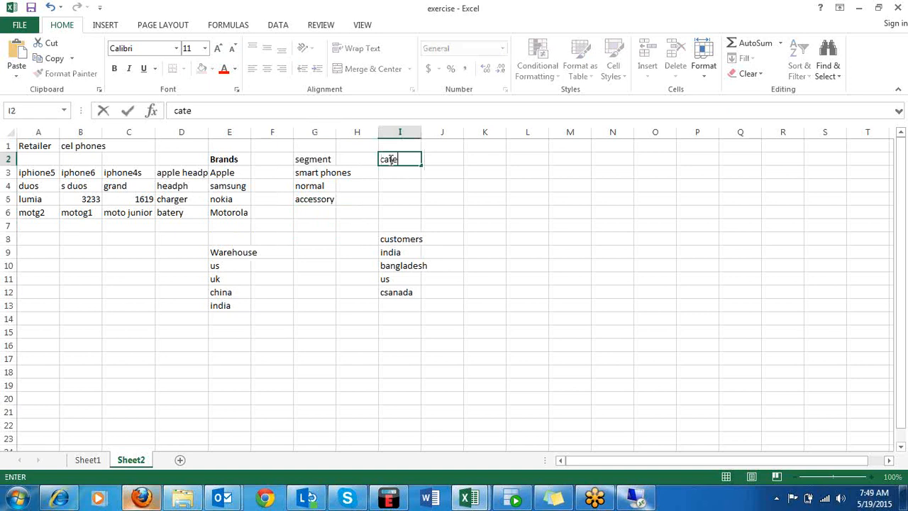
text(gory)
click(392, 183)
text(A)
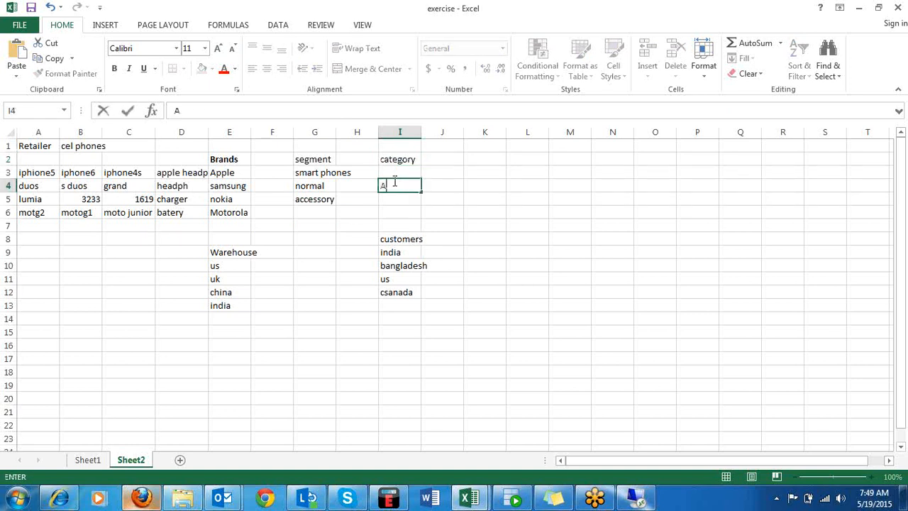
text(ll)
click(371, 201)
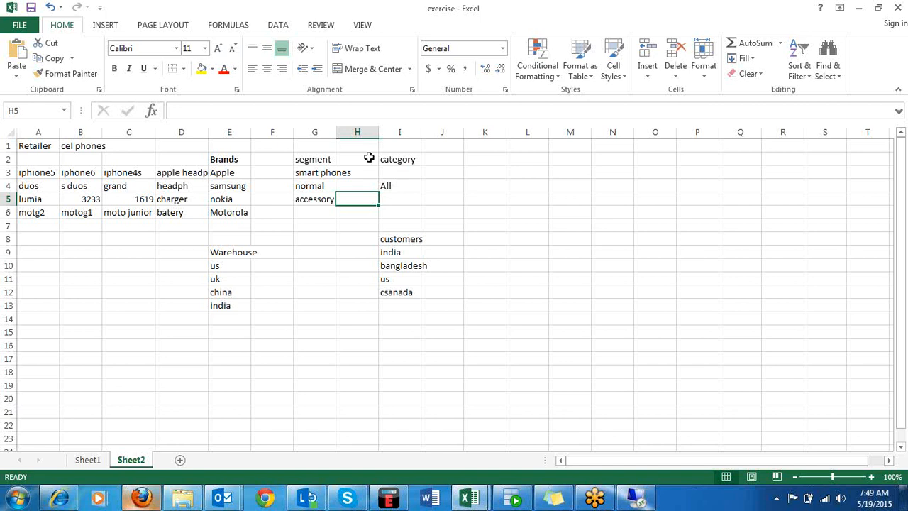
Merge and center cells A2 to D2 above the phone models and enter the heading item.
drag(30, 162, 170, 159)
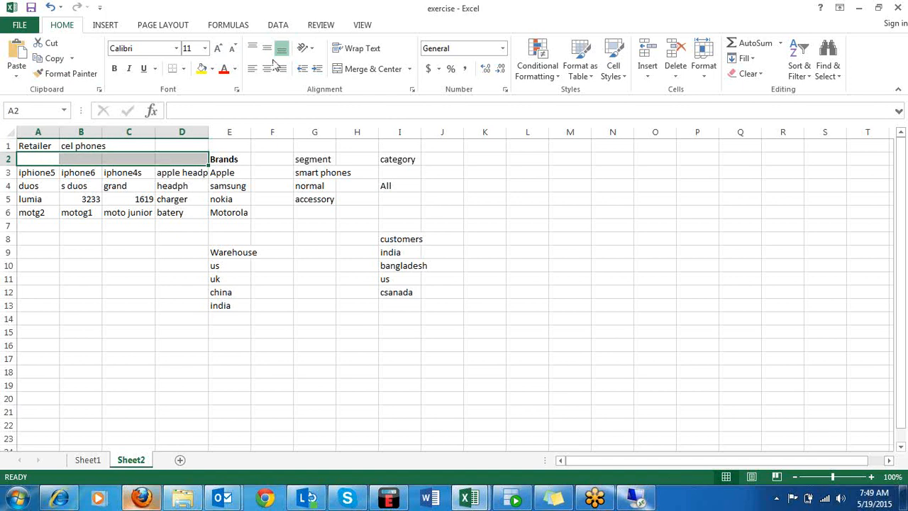
click(368, 69)
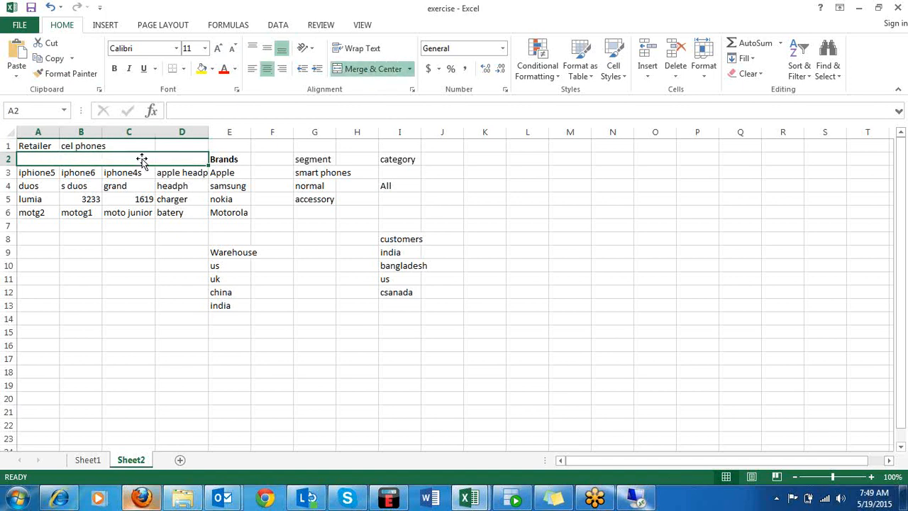
text(item)
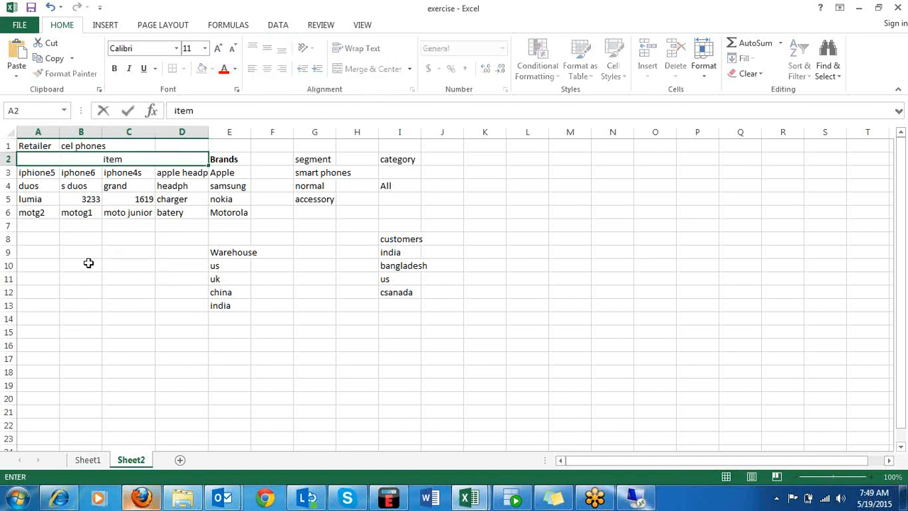
click(88, 264)
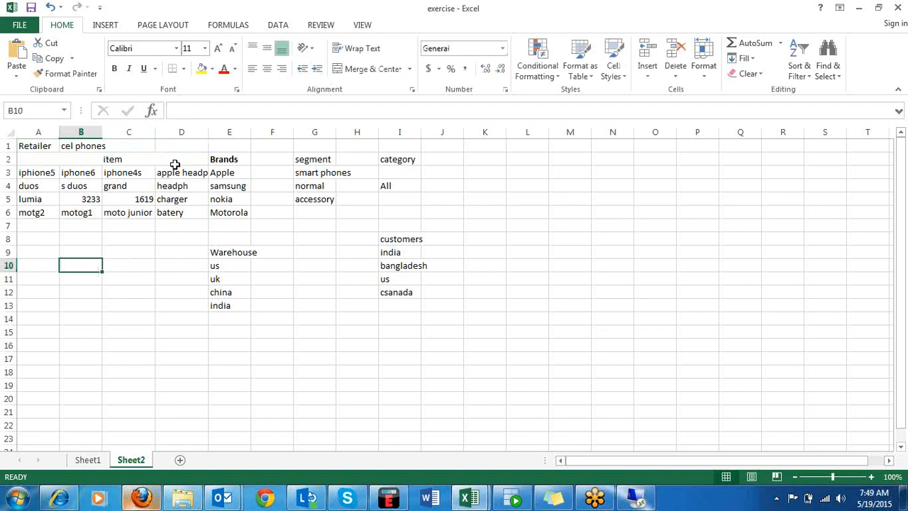
Make the segment heading in cell G2 bold.
click(219, 159)
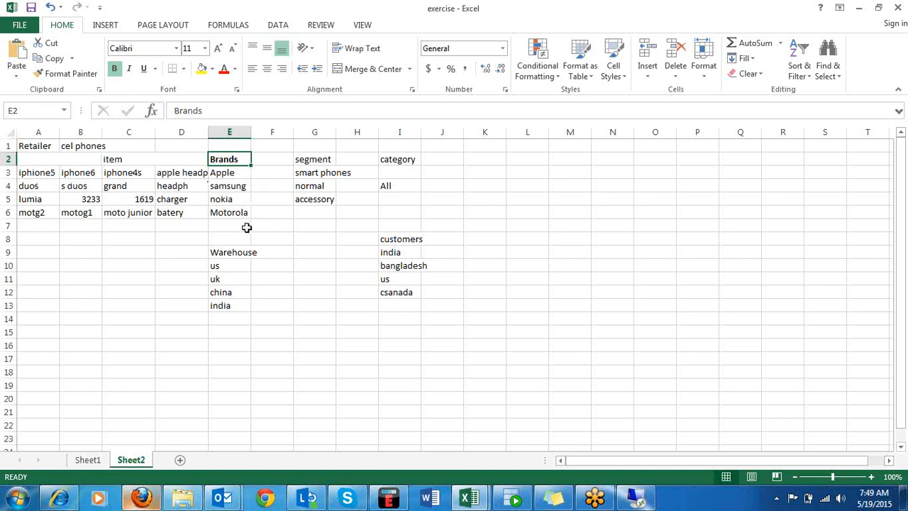
click(41, 175)
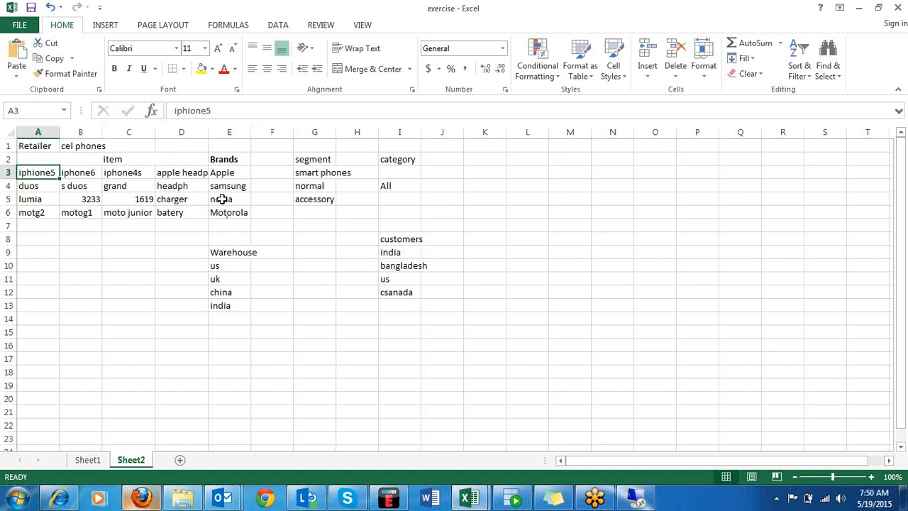
click(225, 170)
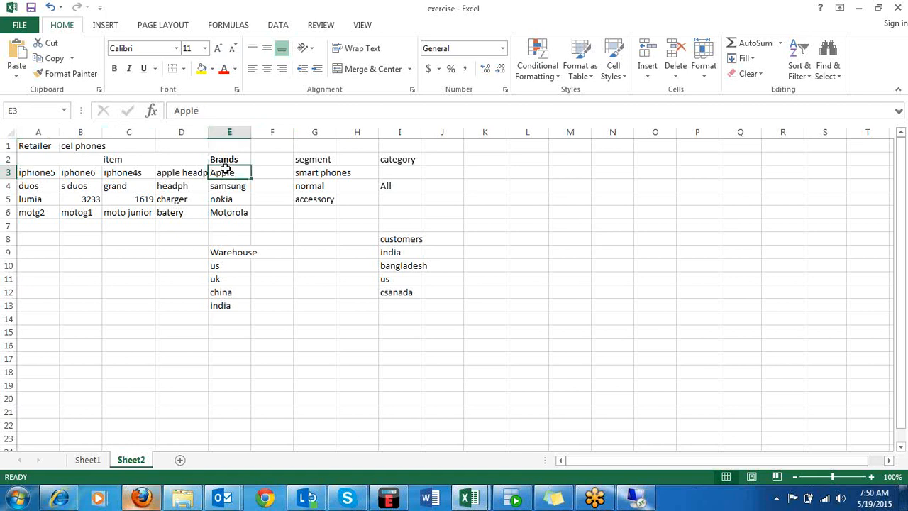
click(319, 162)
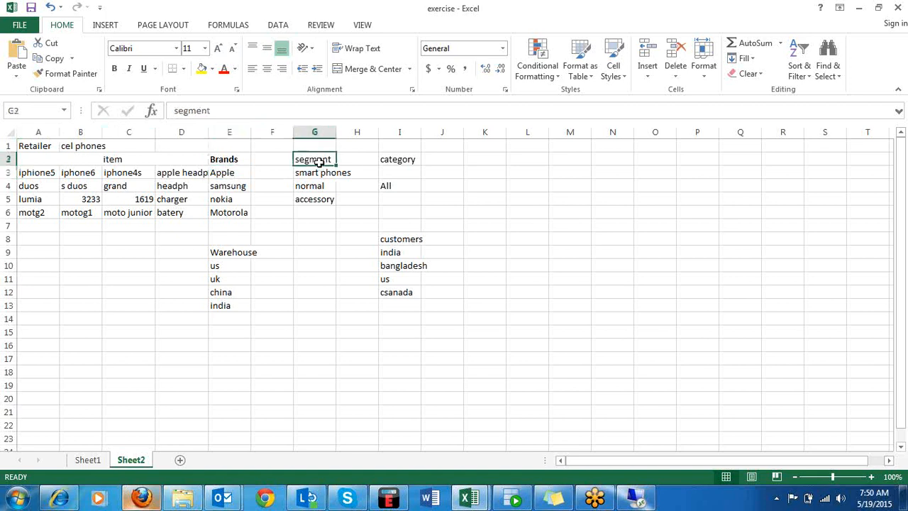
key(ctrl+b)
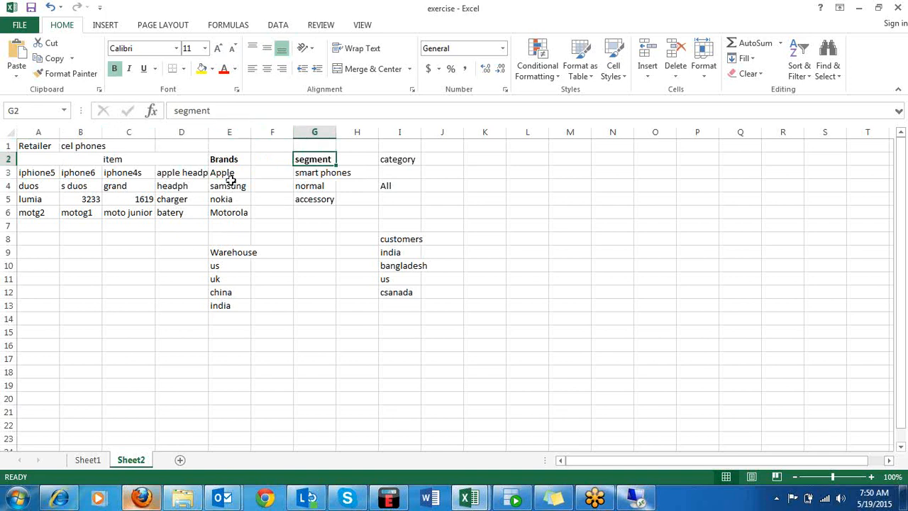
Examine how the items relate to the Apple brand, the smart phones, normal and accessory segments, and the category level.
click(408, 161)
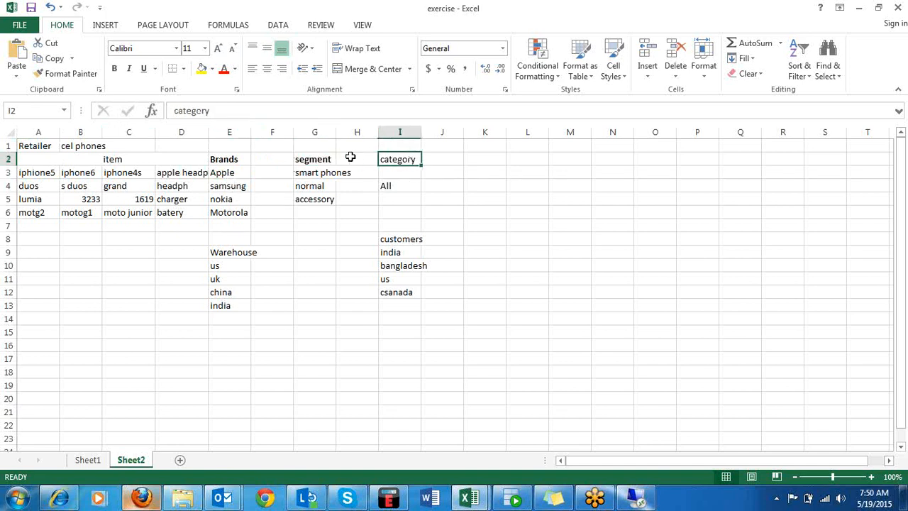
click(316, 173)
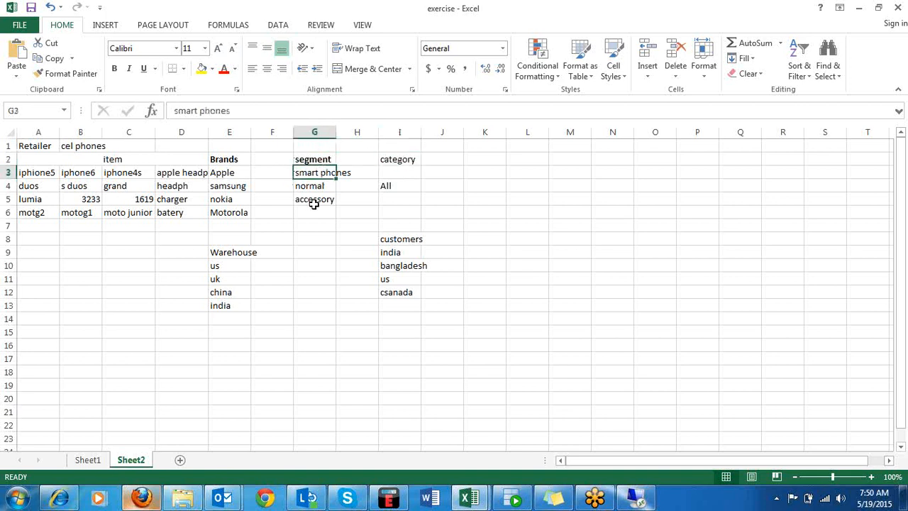
click(314, 202)
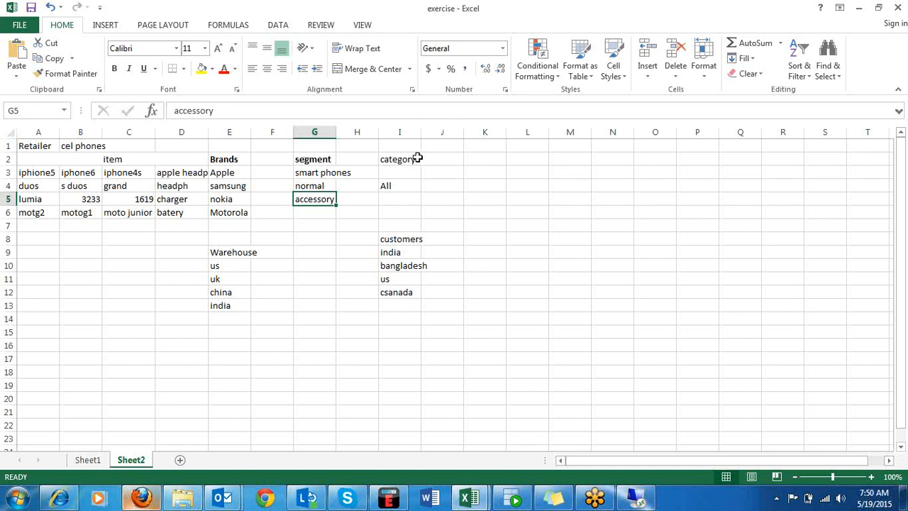
click(234, 183)
click(234, 172)
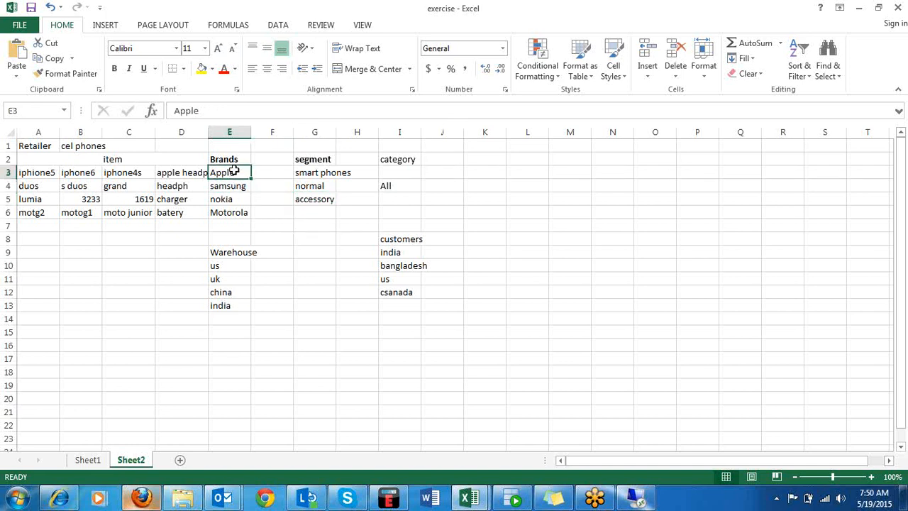
click(314, 209)
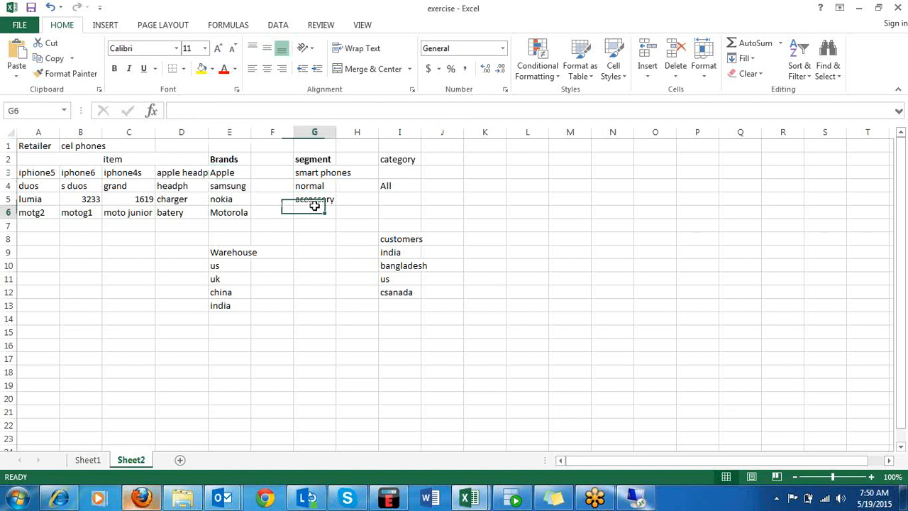
click(312, 198)
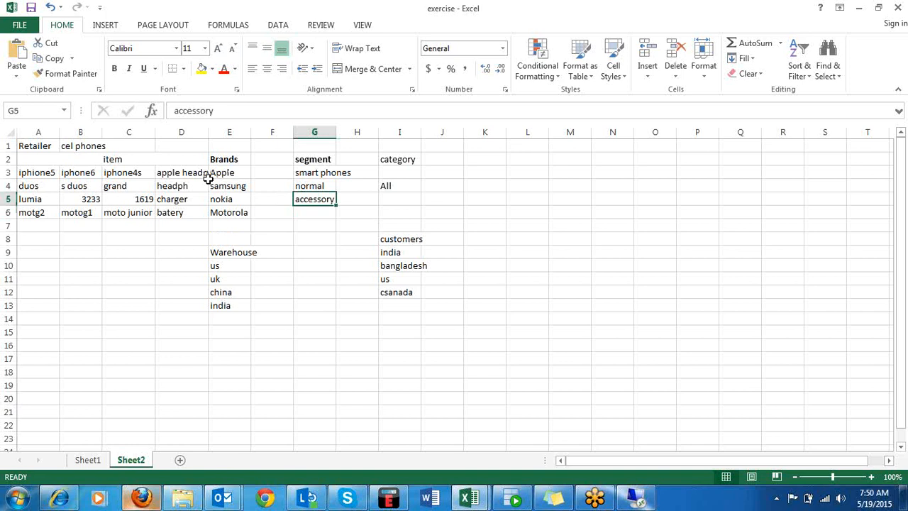
click(34, 173)
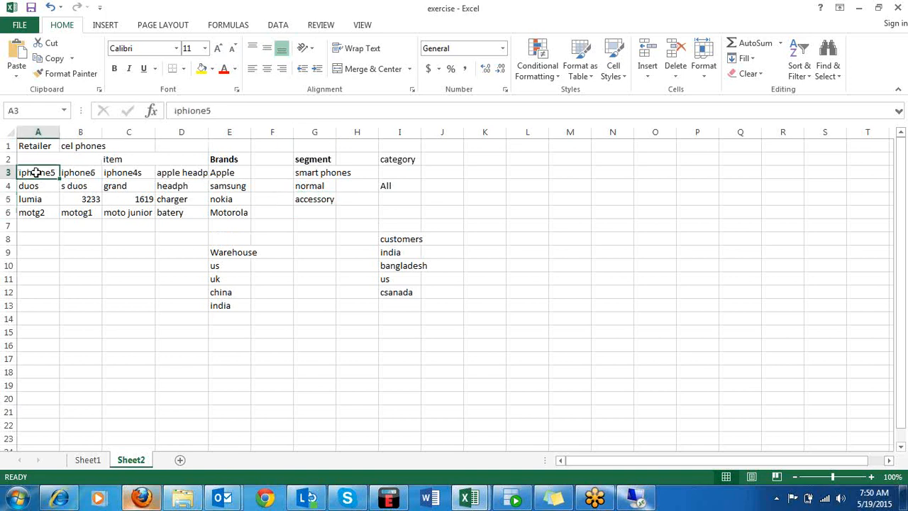
click(228, 173)
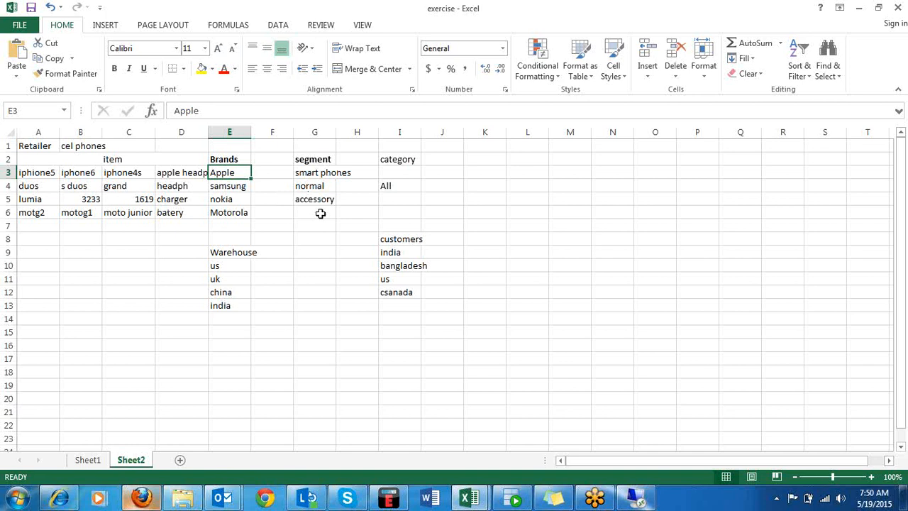
click(323, 174)
click(309, 189)
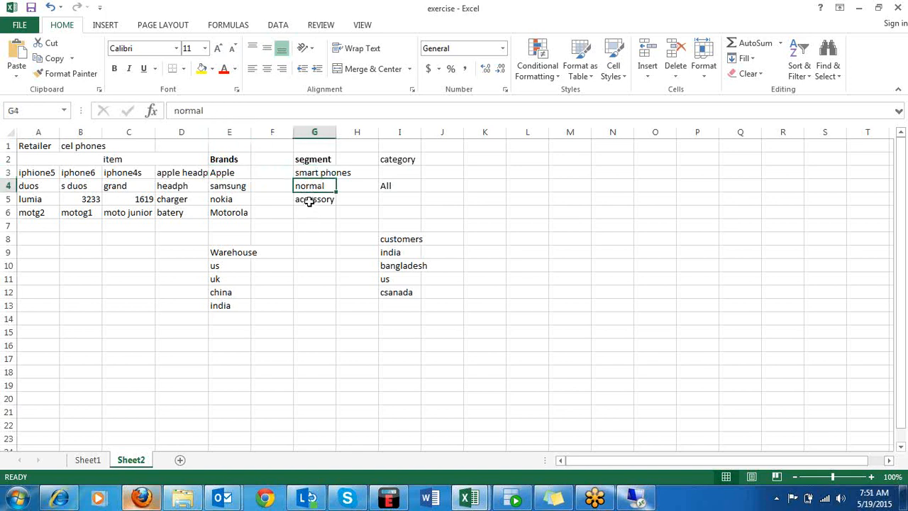
click(309, 201)
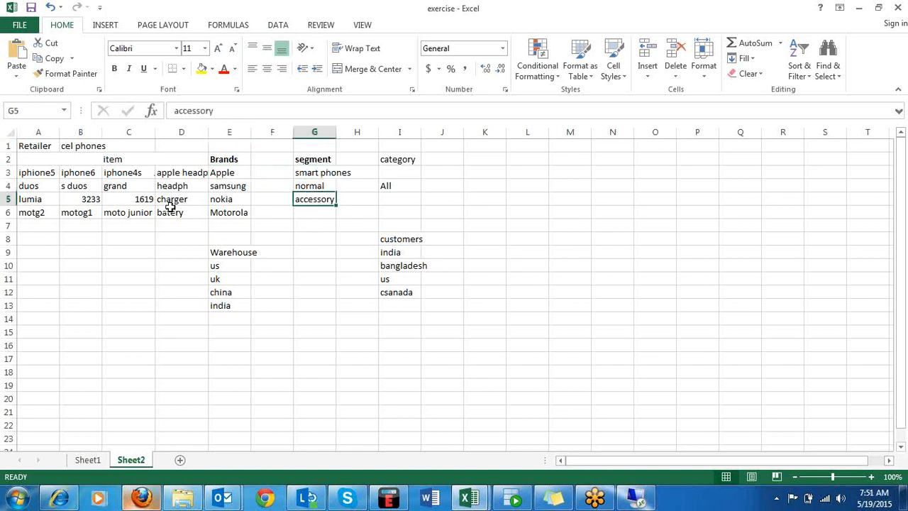
click(175, 241)
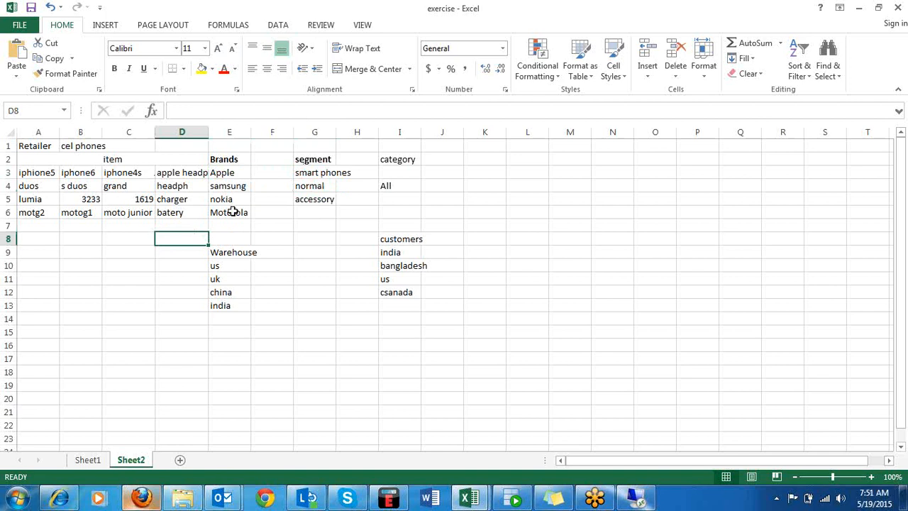
click(239, 172)
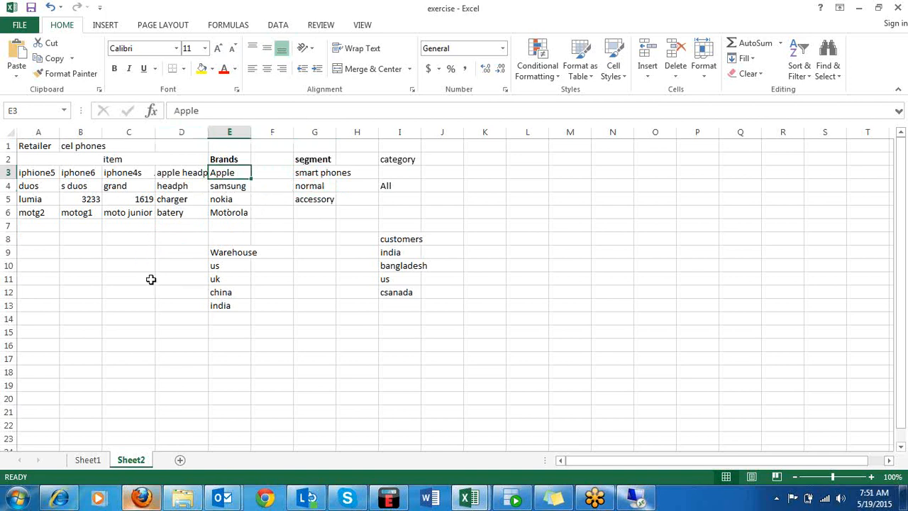
click(275, 342)
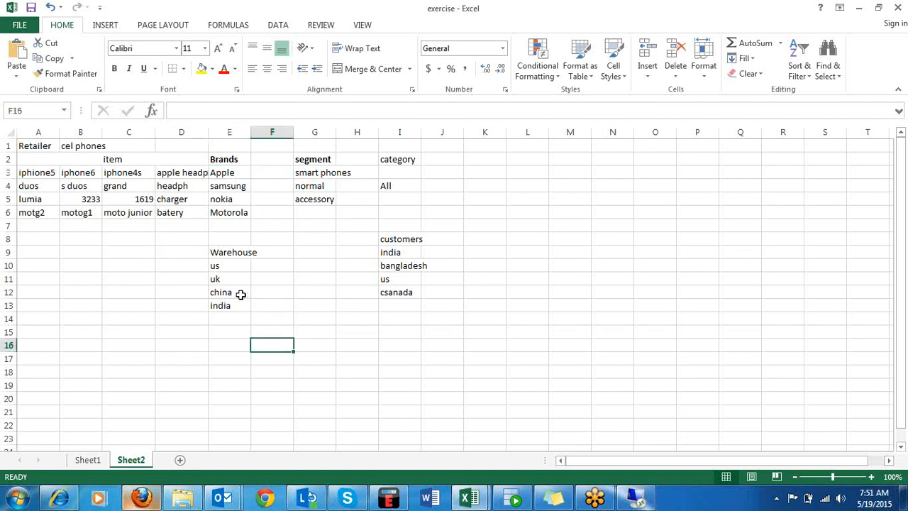
click(216, 251)
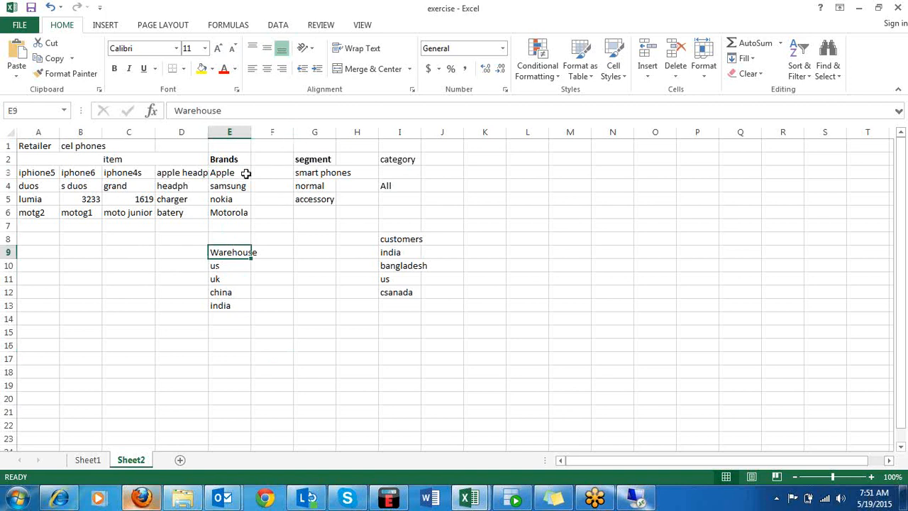
click(230, 174)
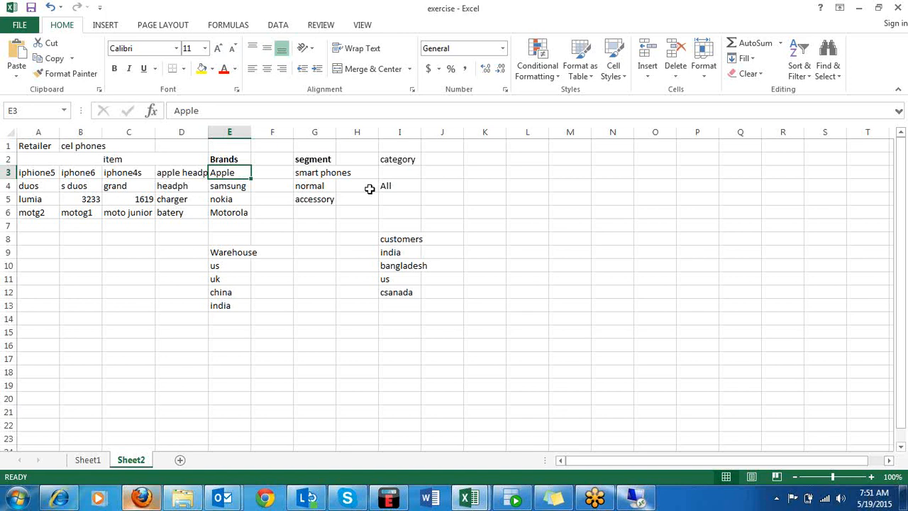
Start a level hierarchy below the lists with item in cell C16 and segment in cell D16.
click(134, 359)
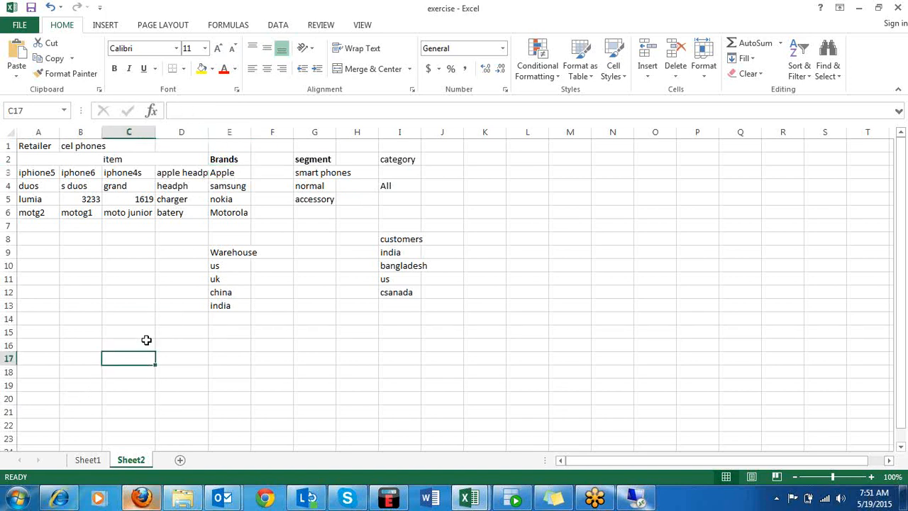
click(146, 340)
text(item)
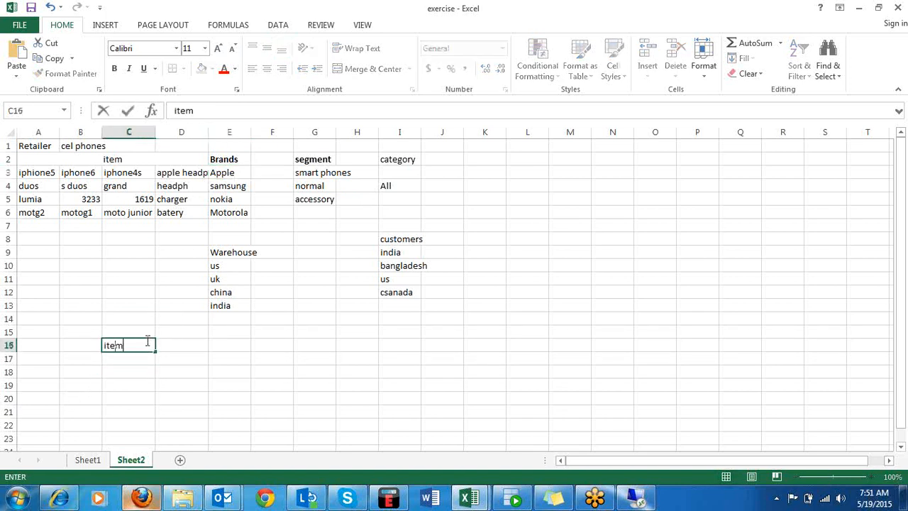
key(Tab)
text(segm)
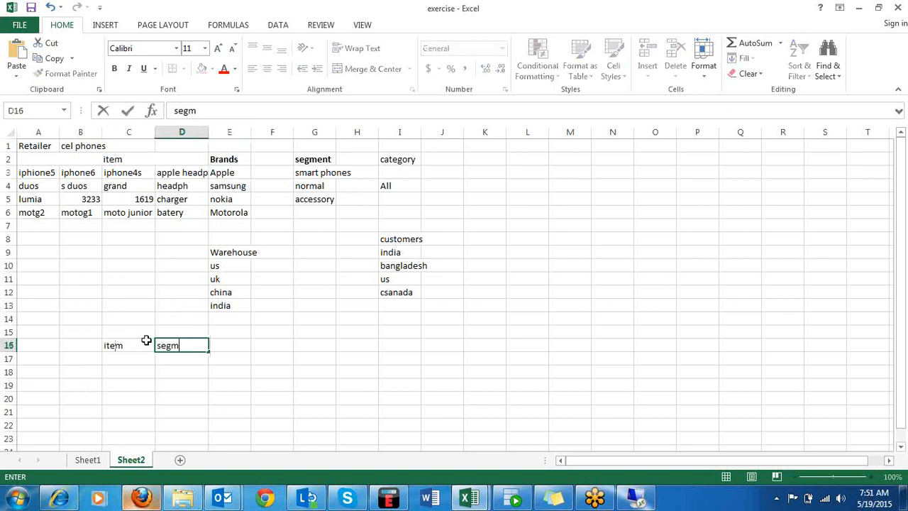
text(ret)
key(BackSpace)
key(BackSpace)
key(BackSpace)
text(ent)
Enter brand in cell E16 and catery in cell F16 to continue the level row.
key(Tab)
text(brand)
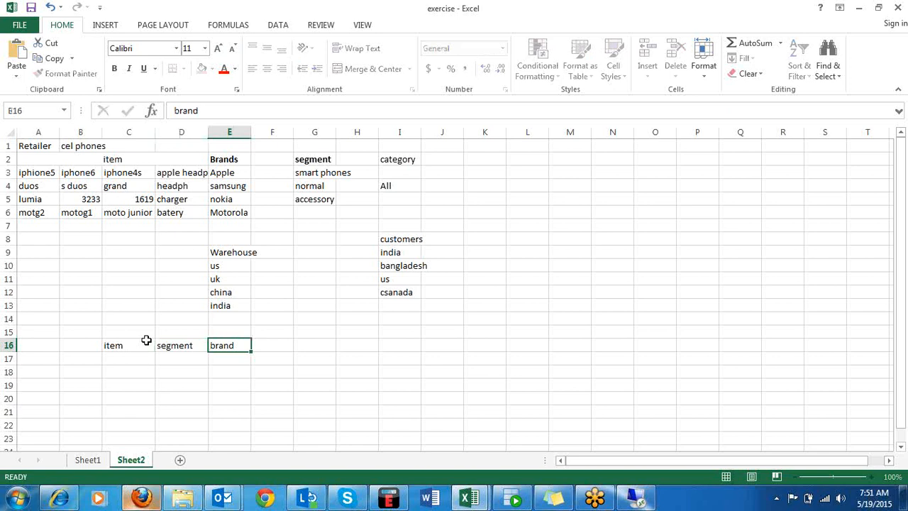
key(Tab)
text(c)
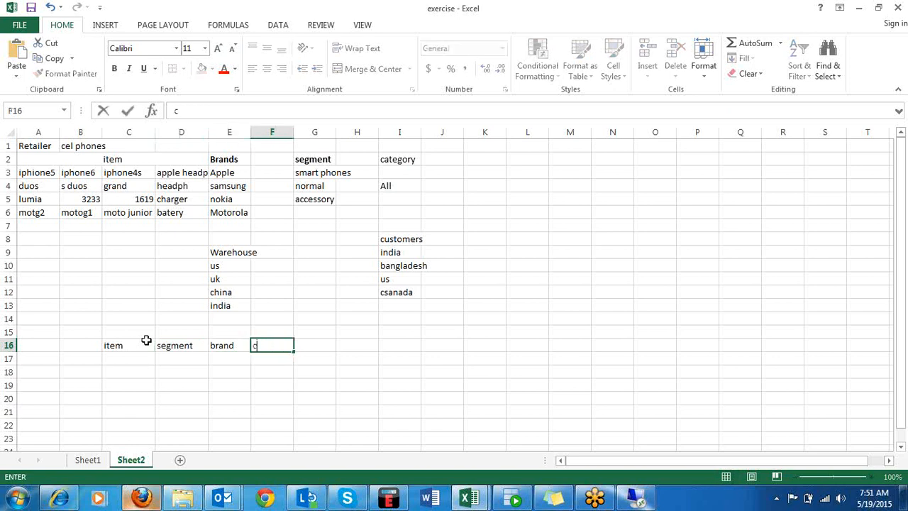
text(atery)
click(313, 357)
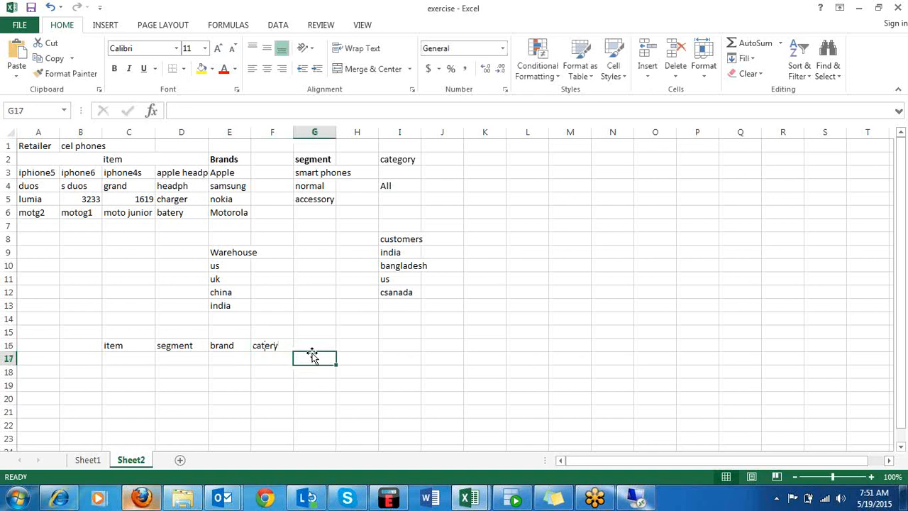
Clear brand from cell E16 and enter it in cell D15, directly above segment.
click(200, 345)
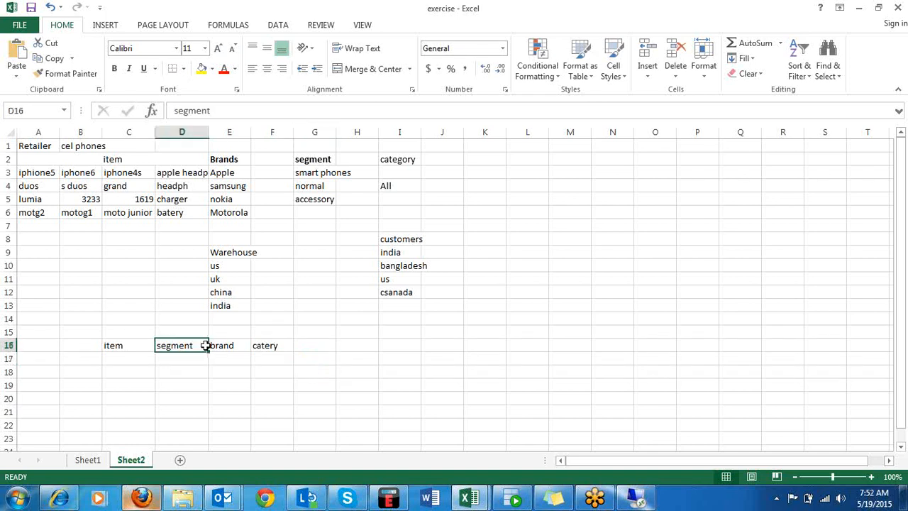
click(237, 349)
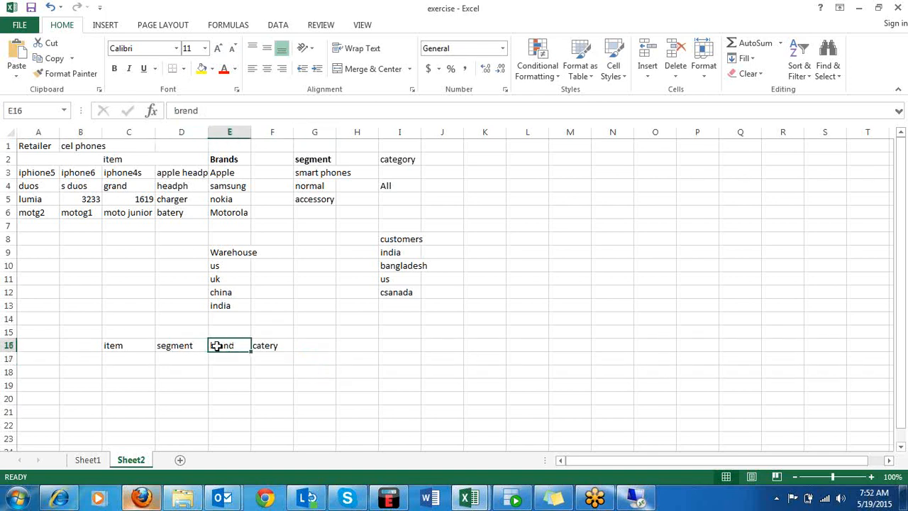
key(BackSpace)
click(183, 331)
text(b)
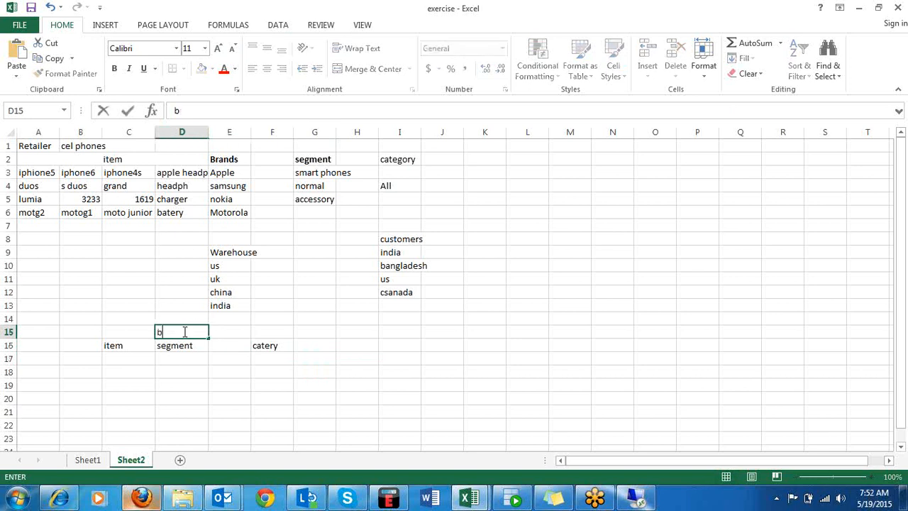
text(rand)
click(278, 383)
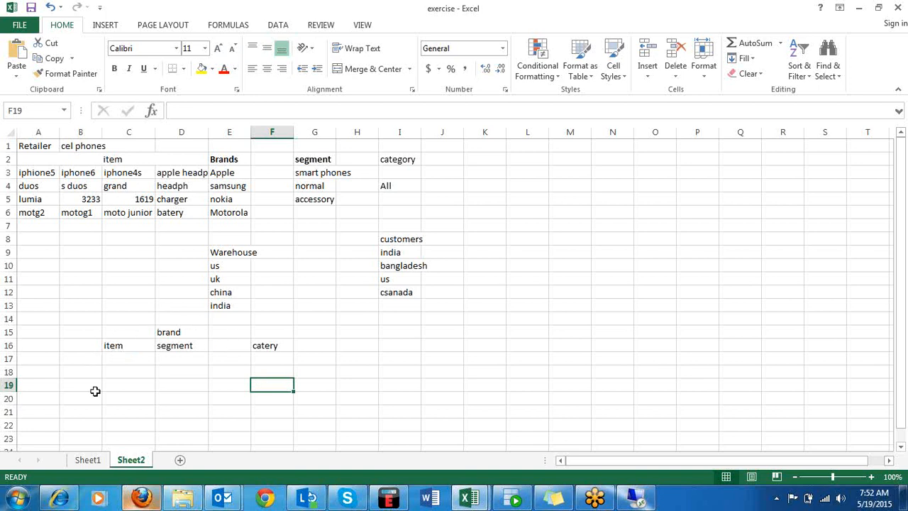
Clear cell F16 and enter category in cell E16, directly beside segment.
click(273, 348)
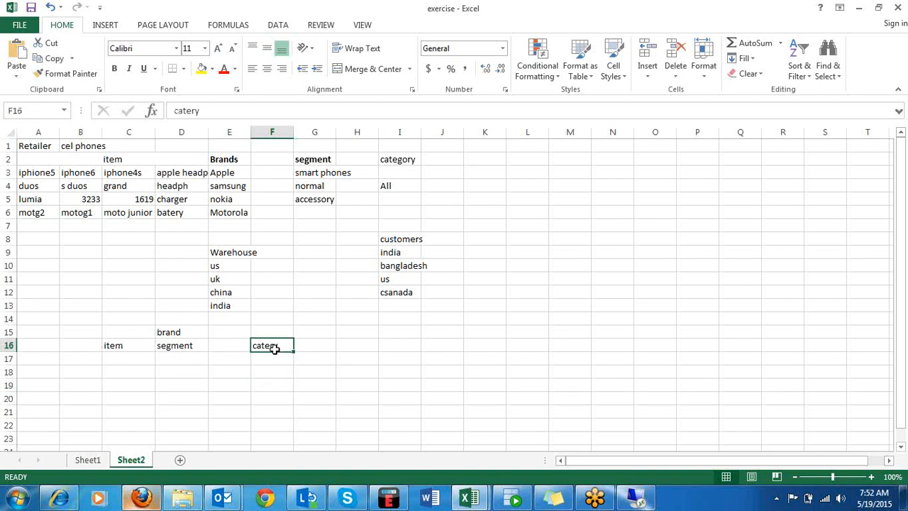
key(BackSpace)
click(236, 346)
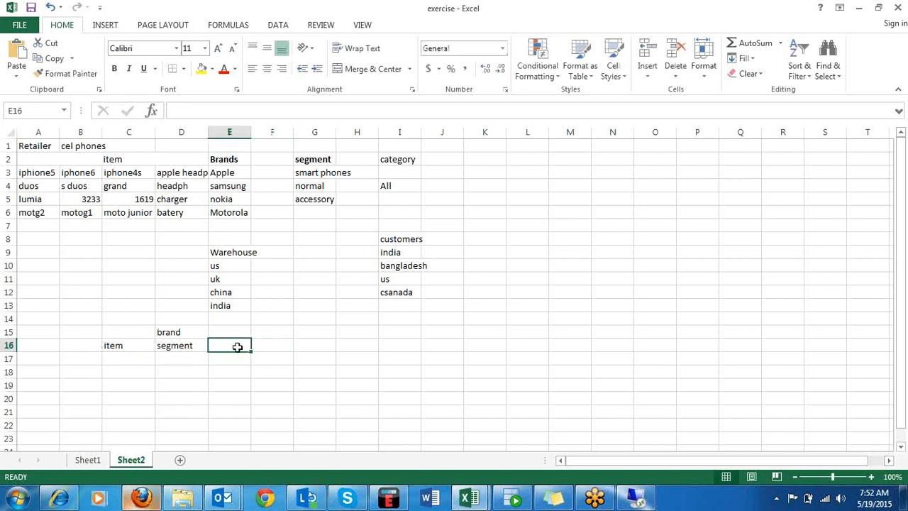
text(cater)
key(BackSpace)
text(gory)
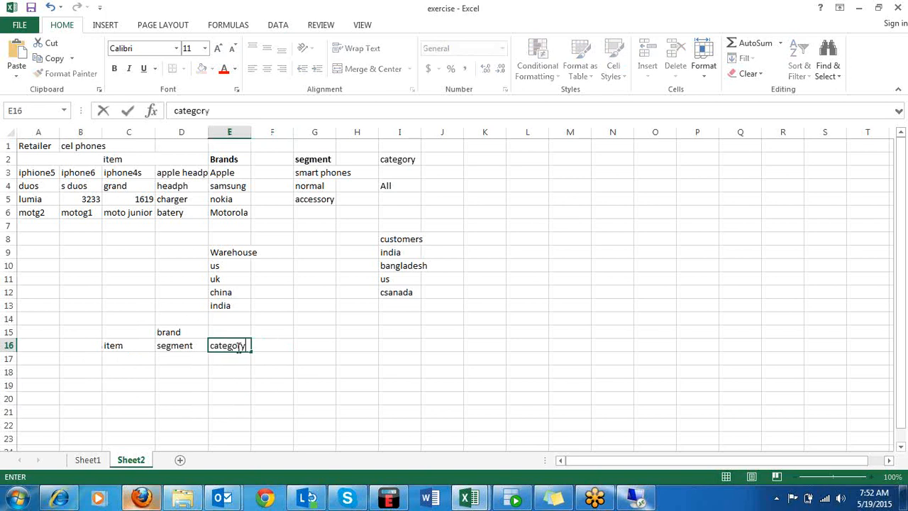
click(357, 341)
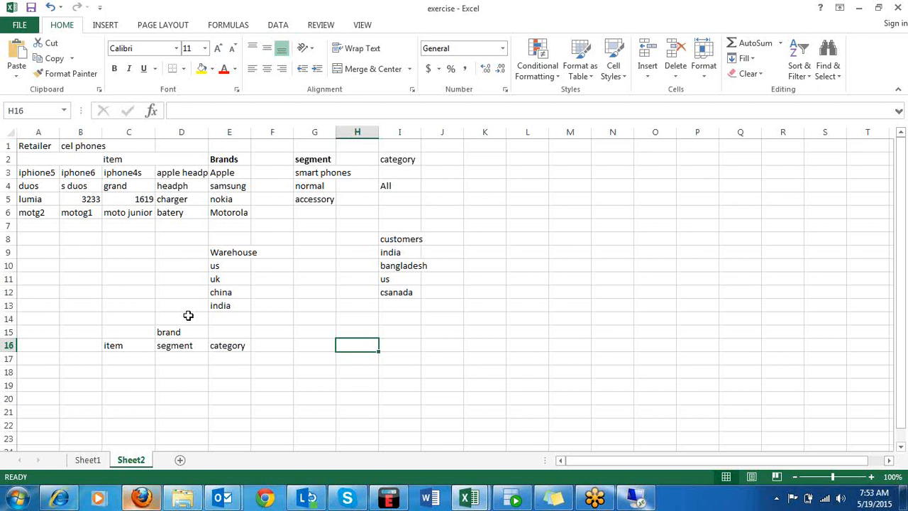
click(131, 346)
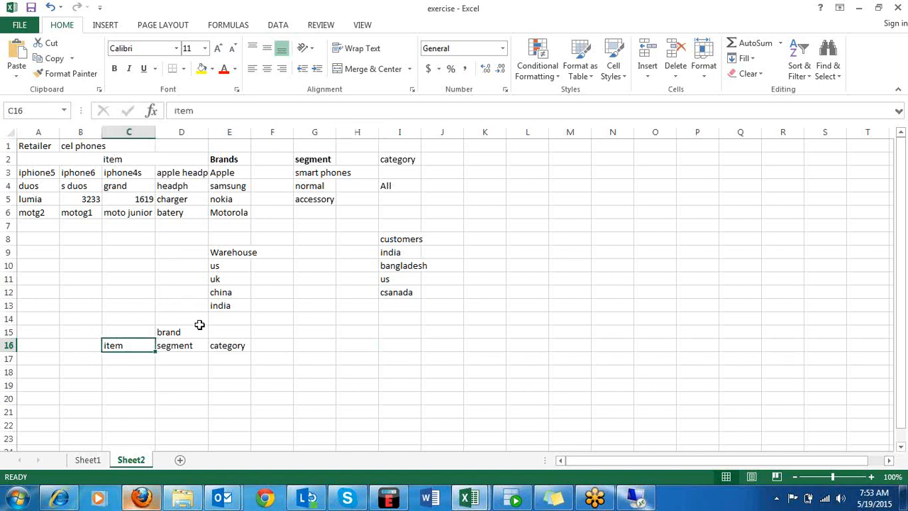
click(198, 329)
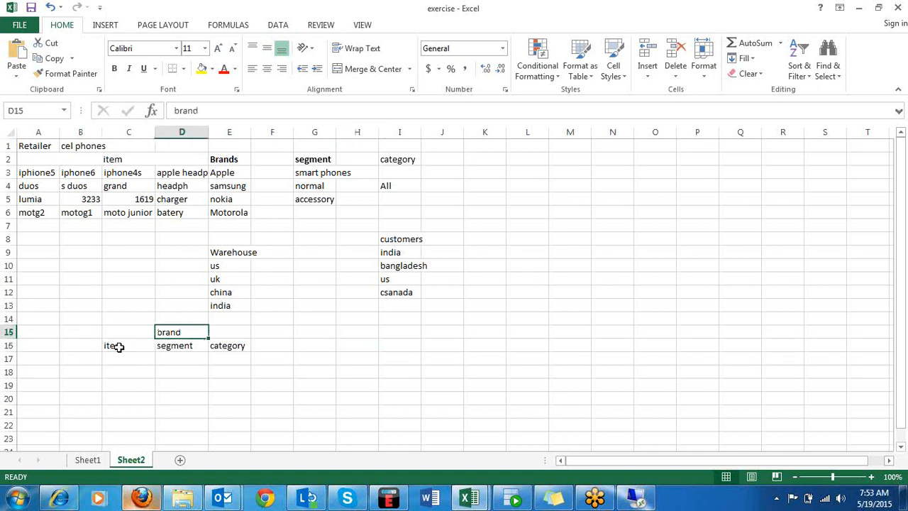
click(201, 356)
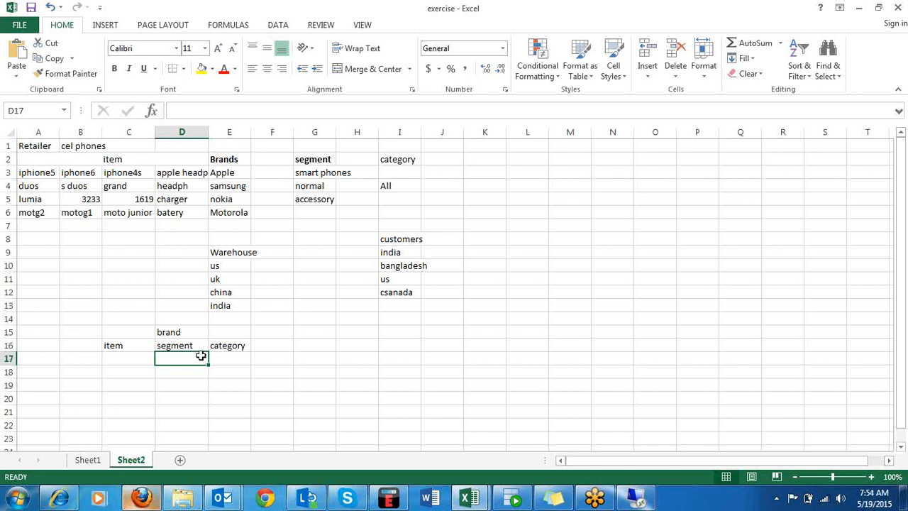
Clear brand from cell D15 and enter Brand in cell G16, on the same row as item, segment and category.
click(91, 358)
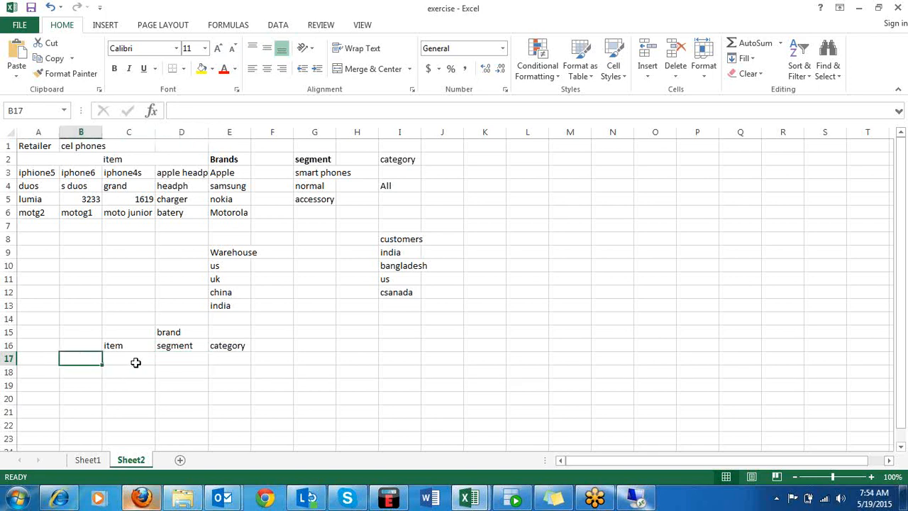
click(135, 360)
click(182, 332)
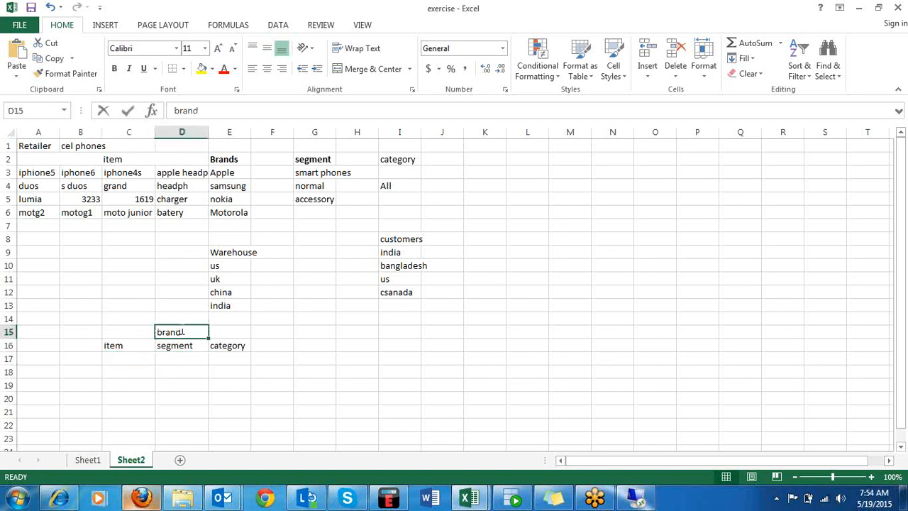
key(BackSpace)
click(324, 345)
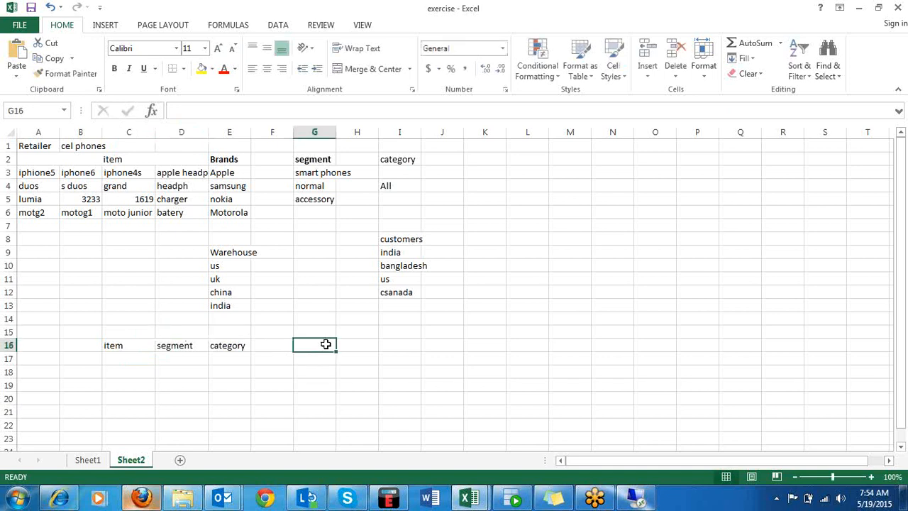
text(Brand)
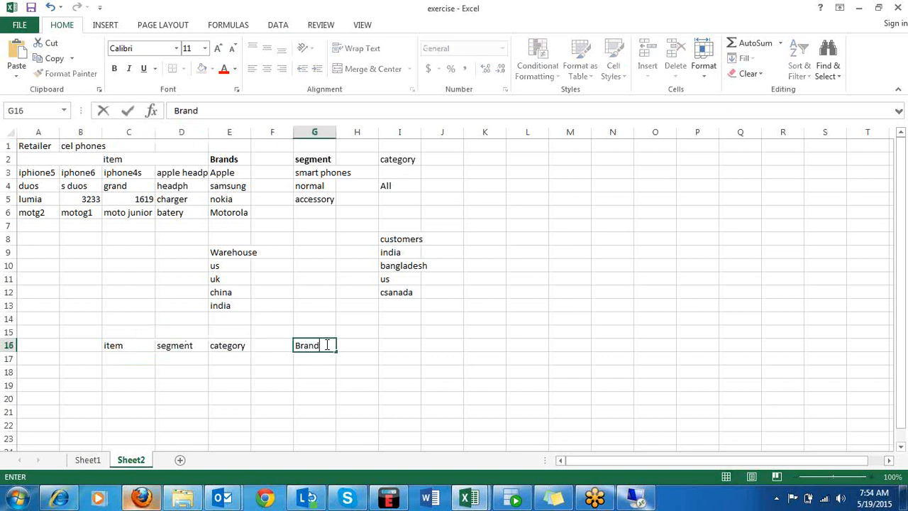
click(194, 398)
List iphone5, iphone 6 and iphone 4s under the item heading in cells C17 to C19.
click(135, 371)
click(135, 362)
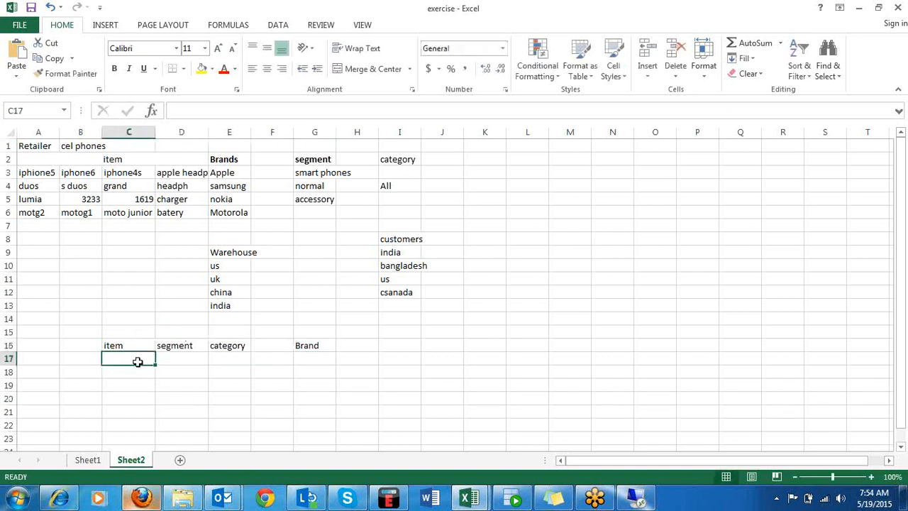
text(iphon)
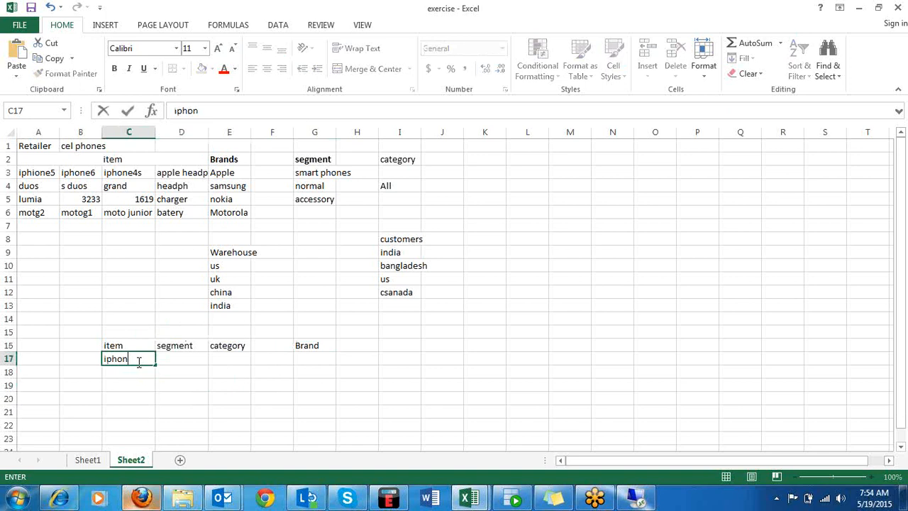
text(e5)
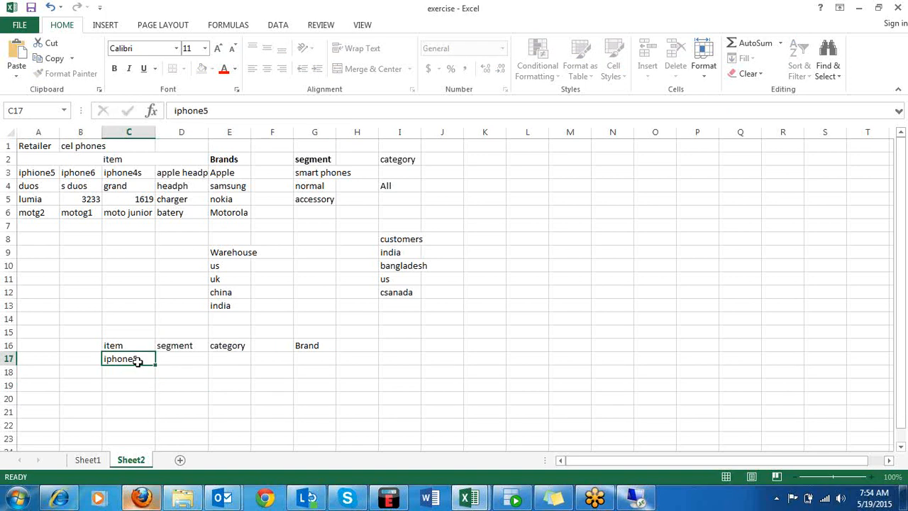
key(Return)
text(iphone5)
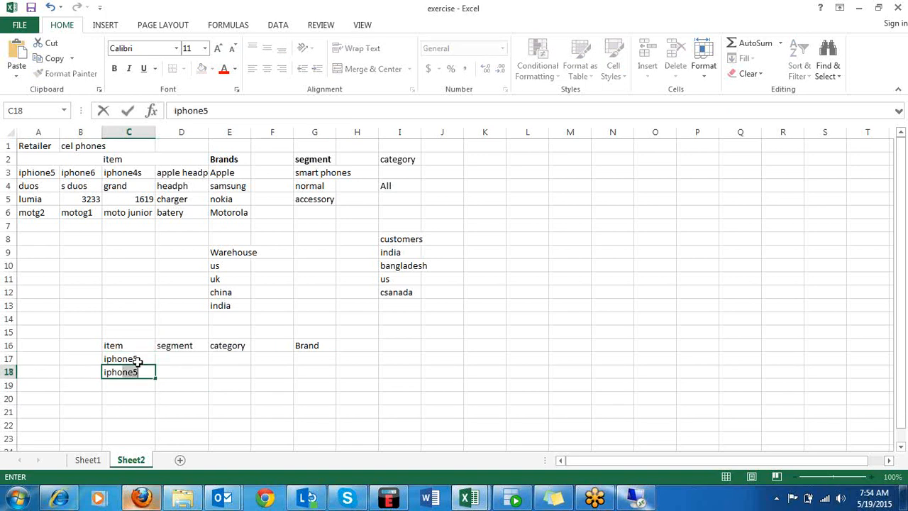
text(e)
key(Return)
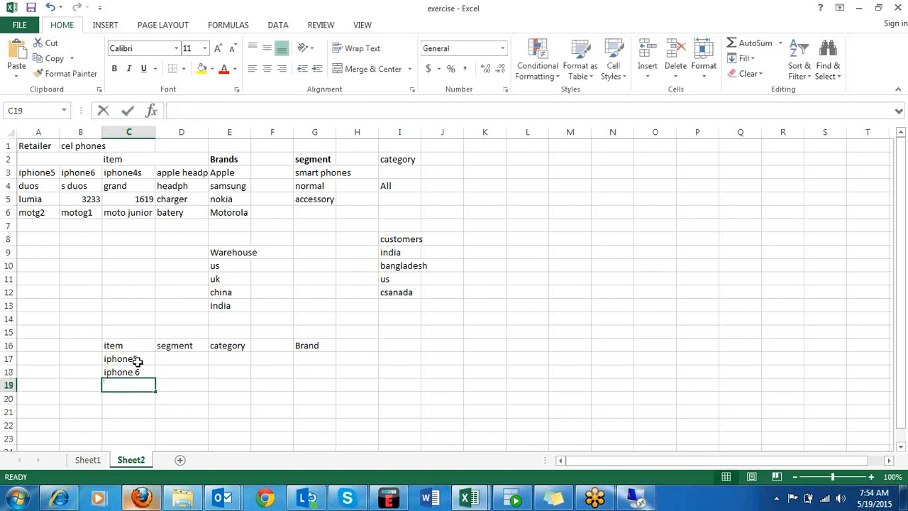
text(iphone)
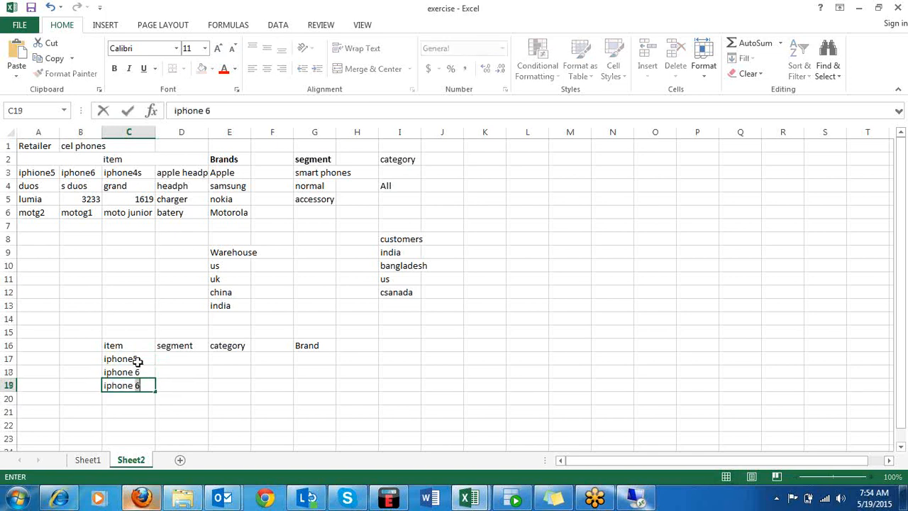
text( 4s)
click(132, 403)
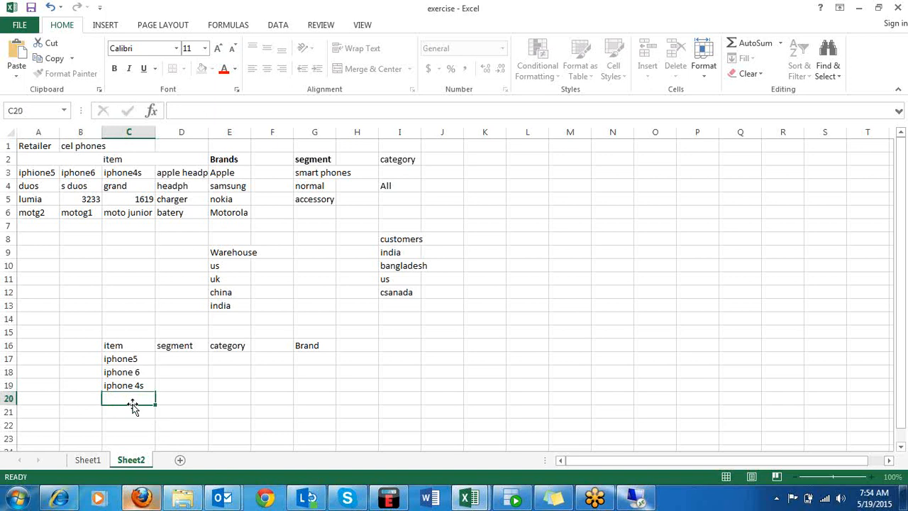
Copy apple headphone from cell D3 into cell C20, directly below iphone 4s.
click(197, 172)
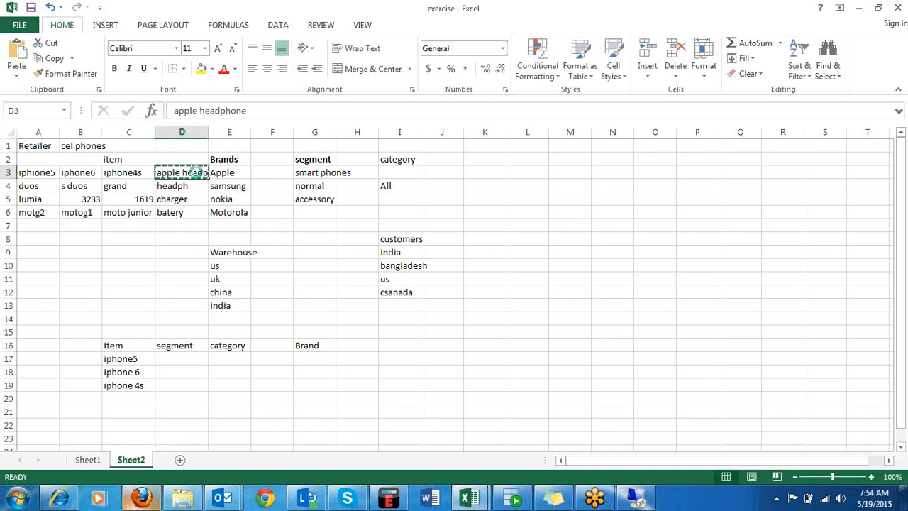
click(117, 401)
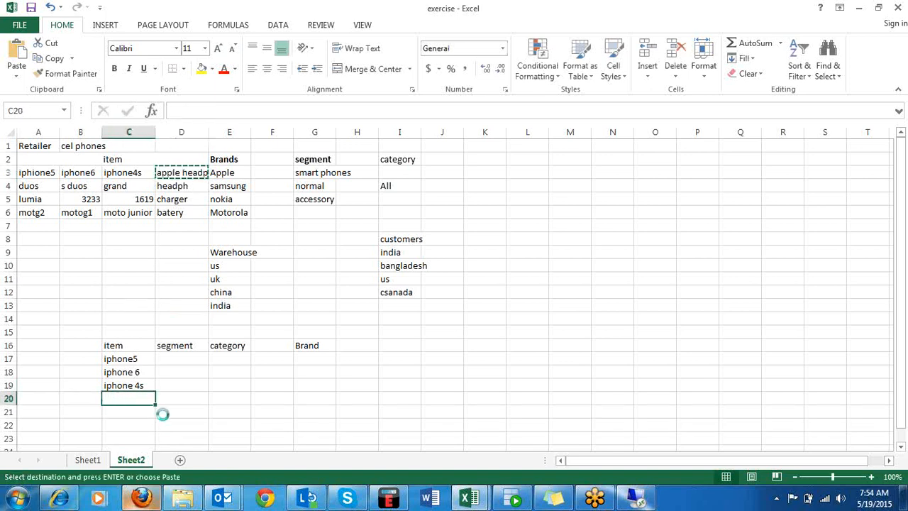
text(apple headphone)
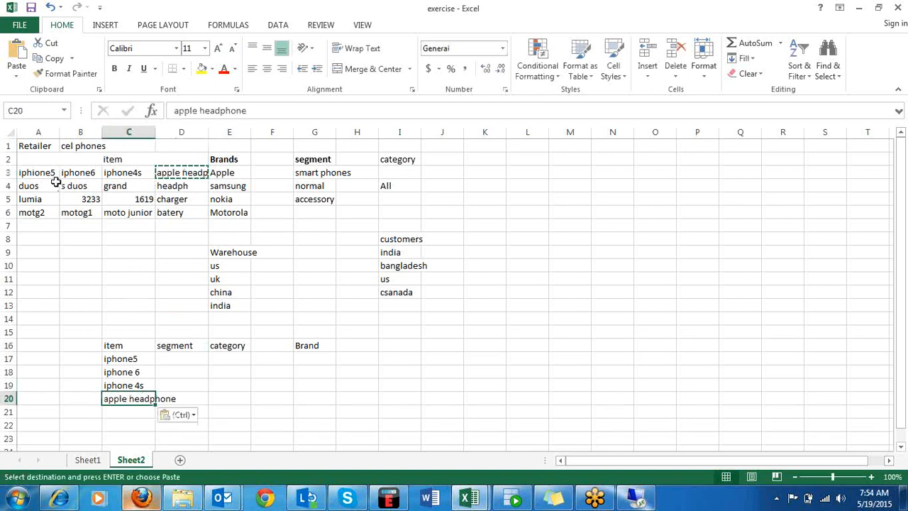
Copy the samsung items duos, s duos, grand and headph from A4:D4 and paste them transposed into the item column from C21.
click(46, 186)
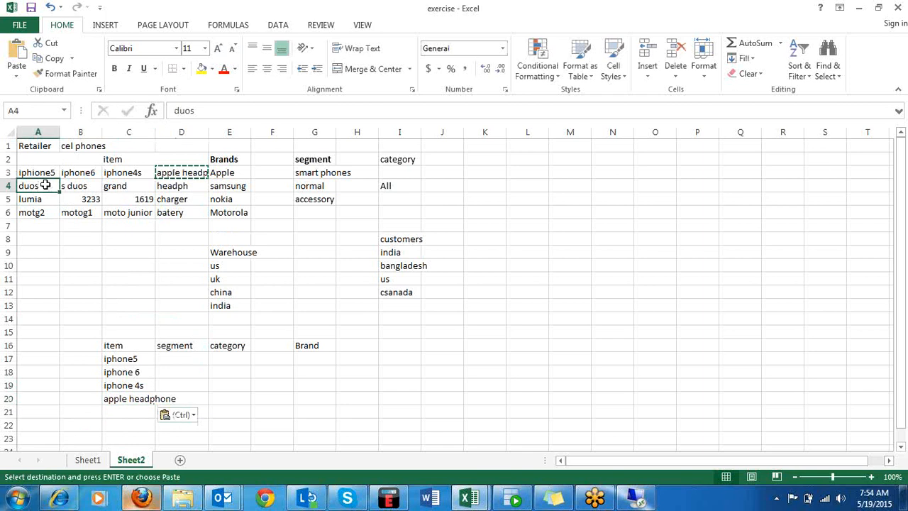
mouse_move(190, 185)
mouse_down()
mouse_move(78, 174)
mouse_move(32, 200)
mouse_move(77, 184)
mouse_move(206, 188)
mouse_up()
click(40, 186)
key(ctrl+c)
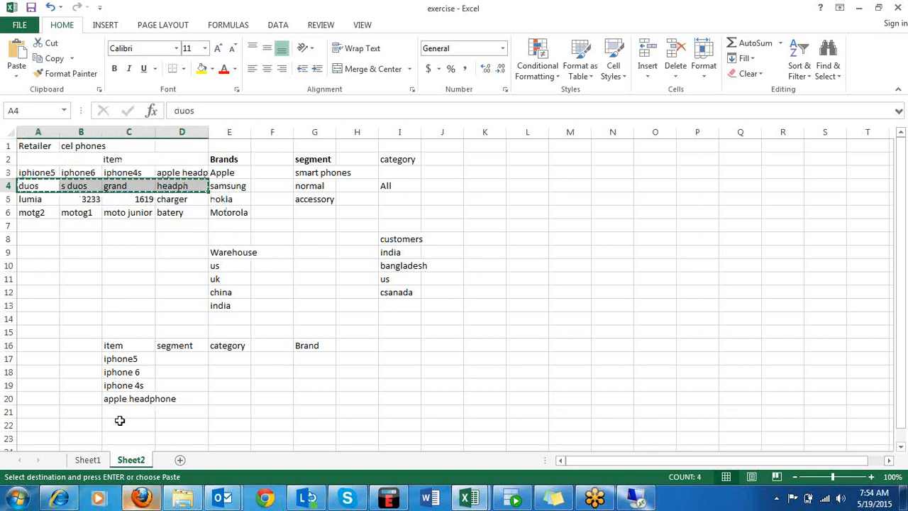
drag(120, 421, 119, 414)
click(122, 409)
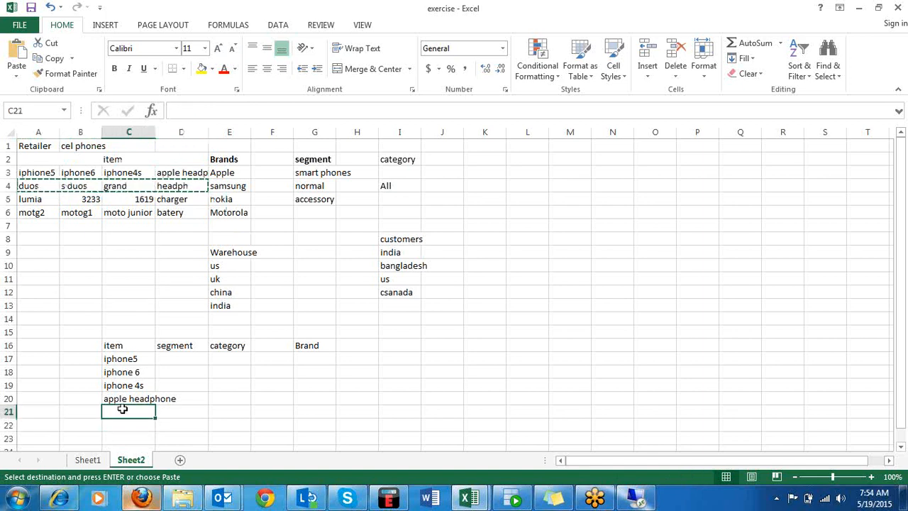
right_click(122, 409)
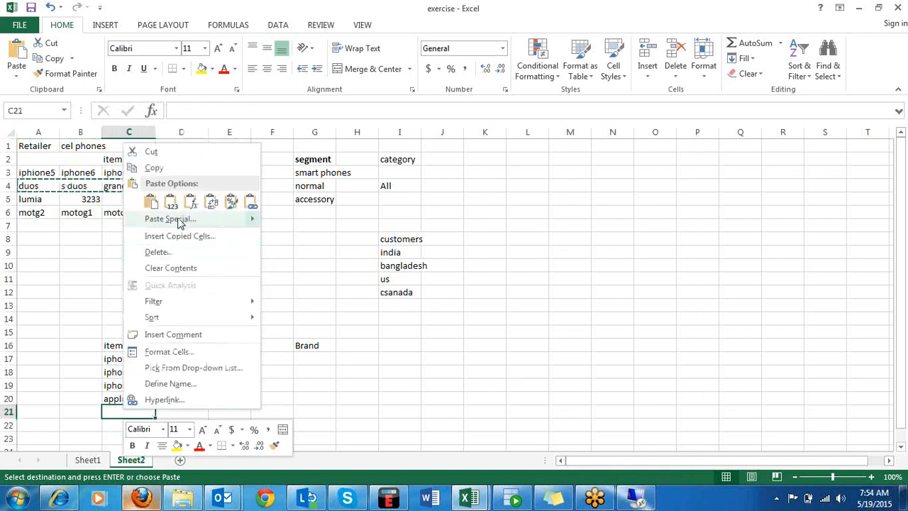
mouse_move(179, 223)
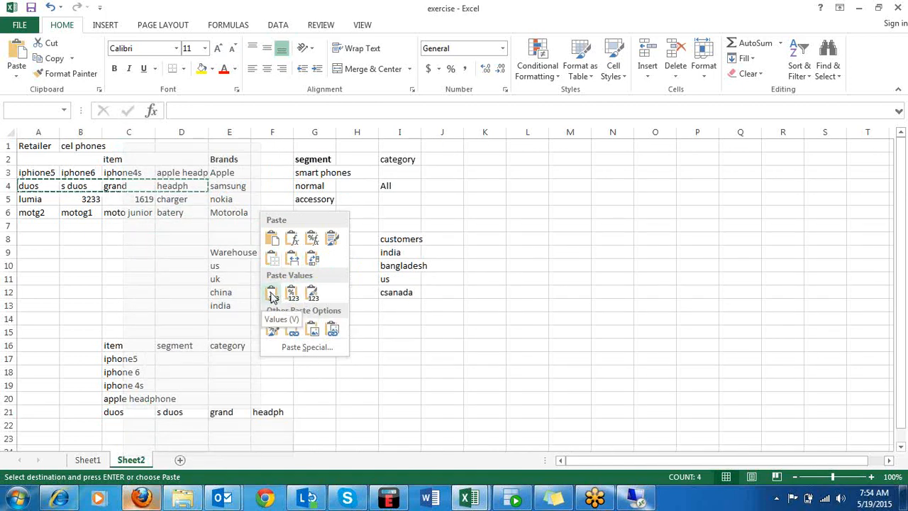
click(313, 261)
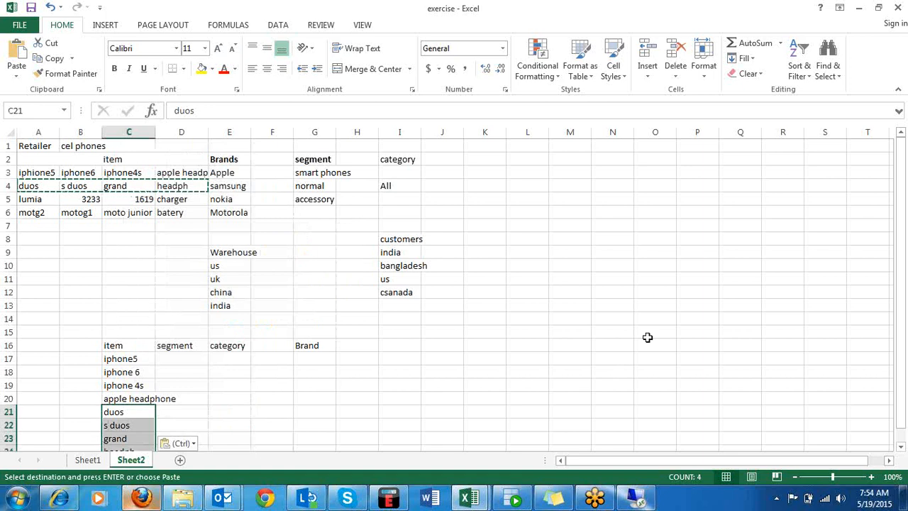
Copy the nokia items lumia, 3233, 1619 and charger from A5:D5 and paste them transposed into the item column from C25.
drag(902, 250, 902, 258)
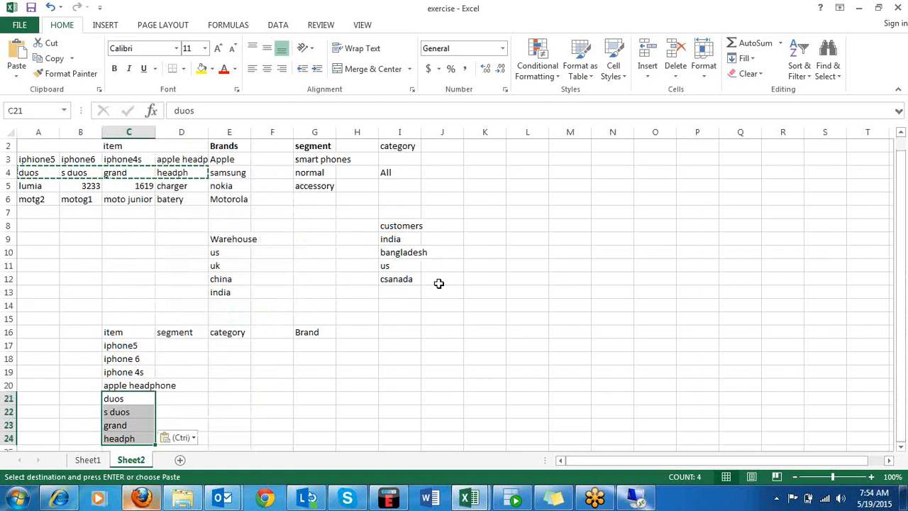
drag(22, 187, 182, 184)
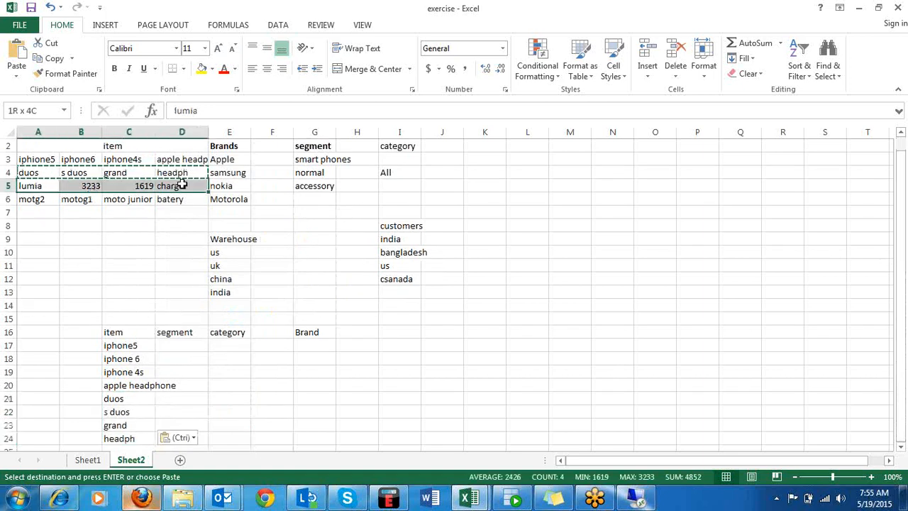
key(ctrl+c)
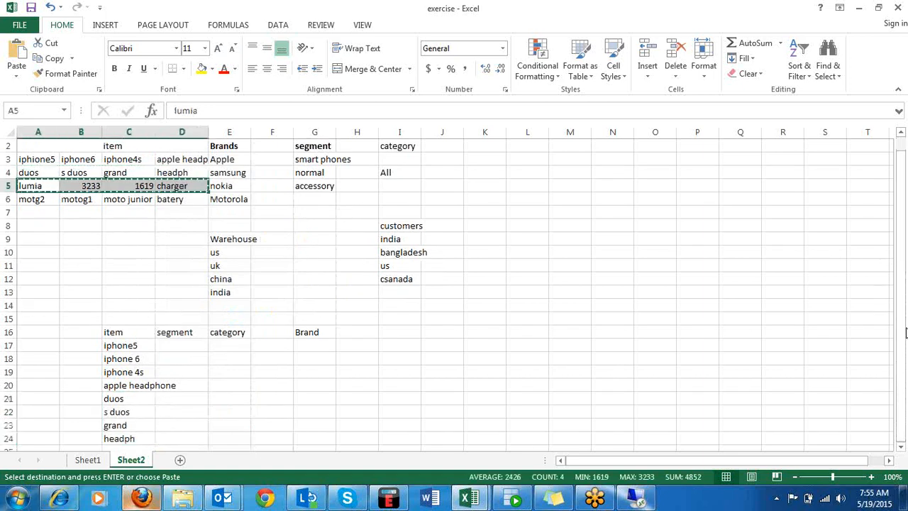
click(434, 443)
scroll(435, 443, down, 3)
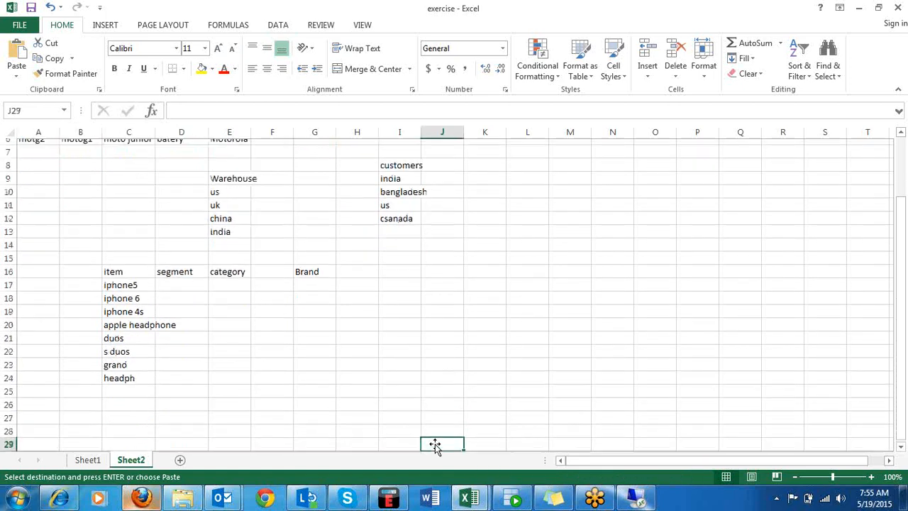
click(122, 360)
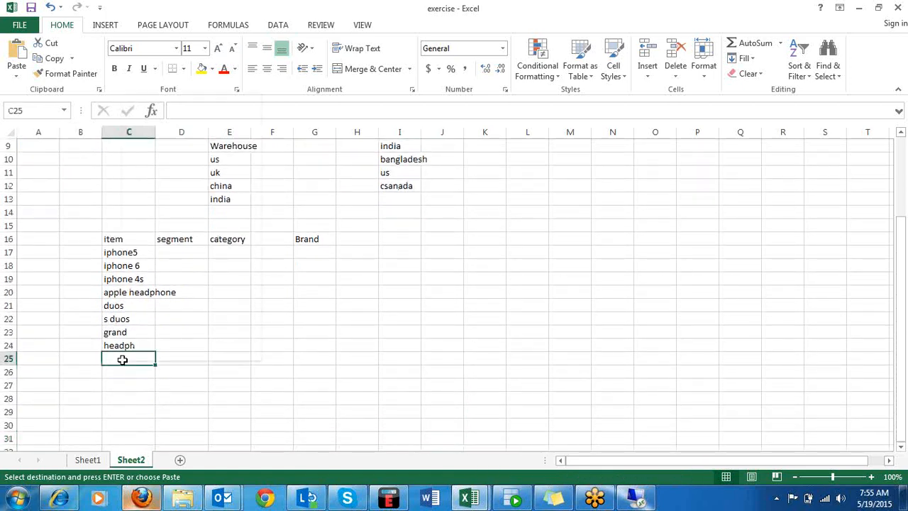
right_click(123, 360)
click(200, 176)
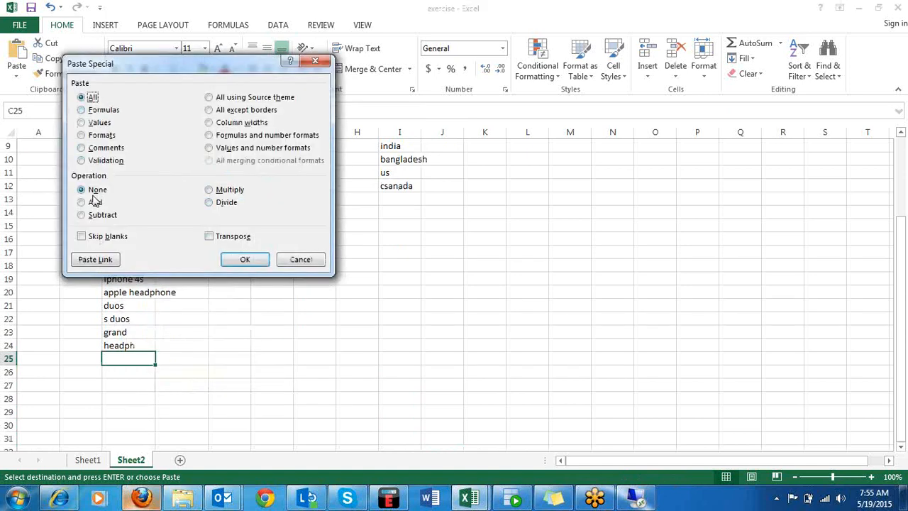
click(209, 237)
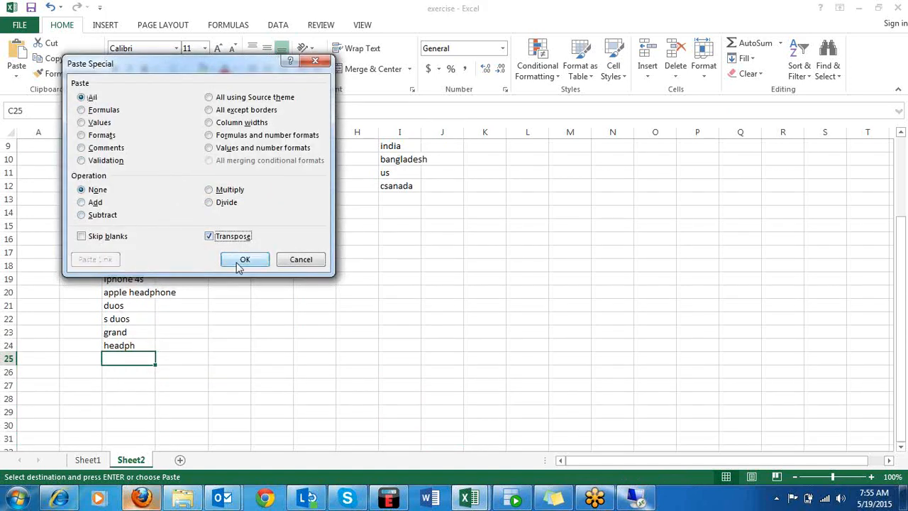
click(241, 261)
Copy the Motorola items motg2, motog1, moto junior and batery from A6:D6 and paste them transposed into the item column from C29.
click(386, 307)
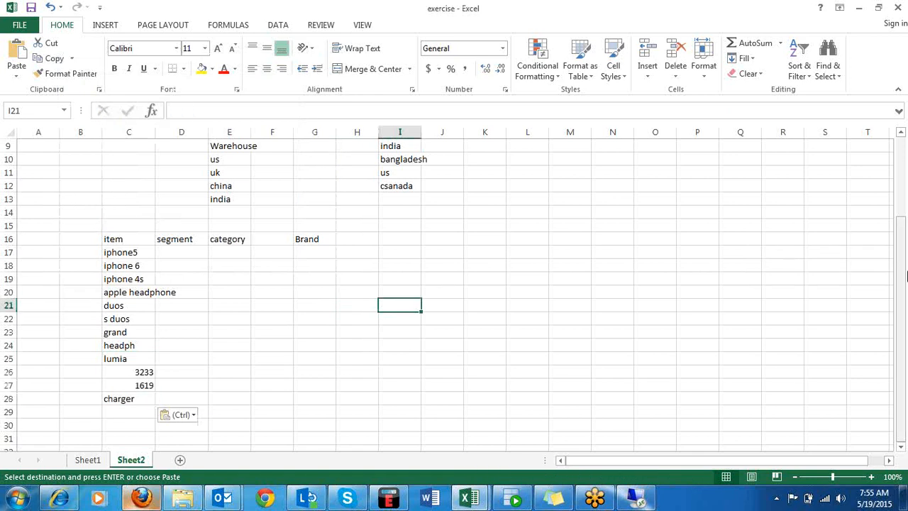
drag(902, 287, 901, 153)
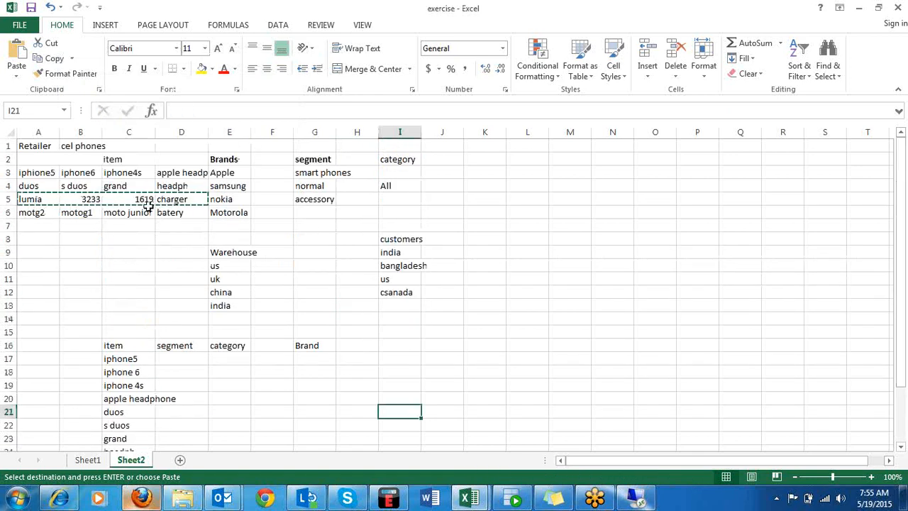
drag(35, 213, 197, 214)
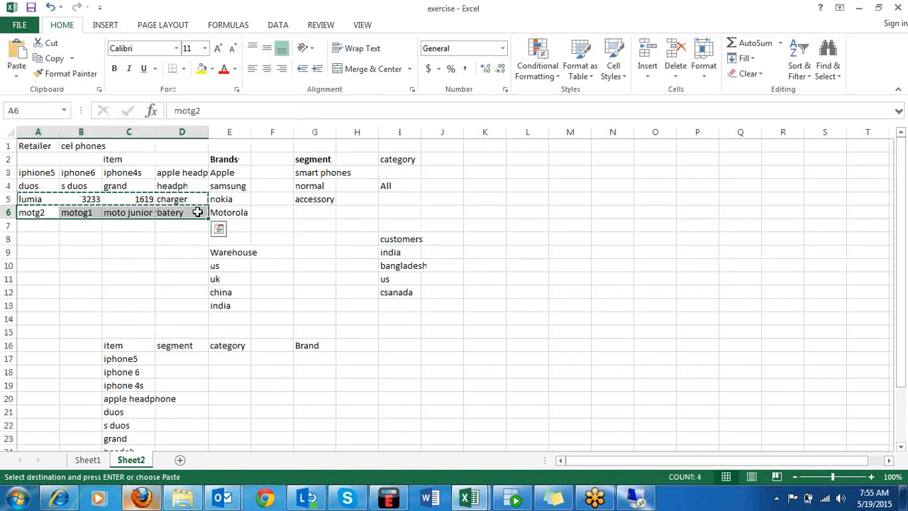
key(ctrl+c)
drag(898, 220, 886, 315)
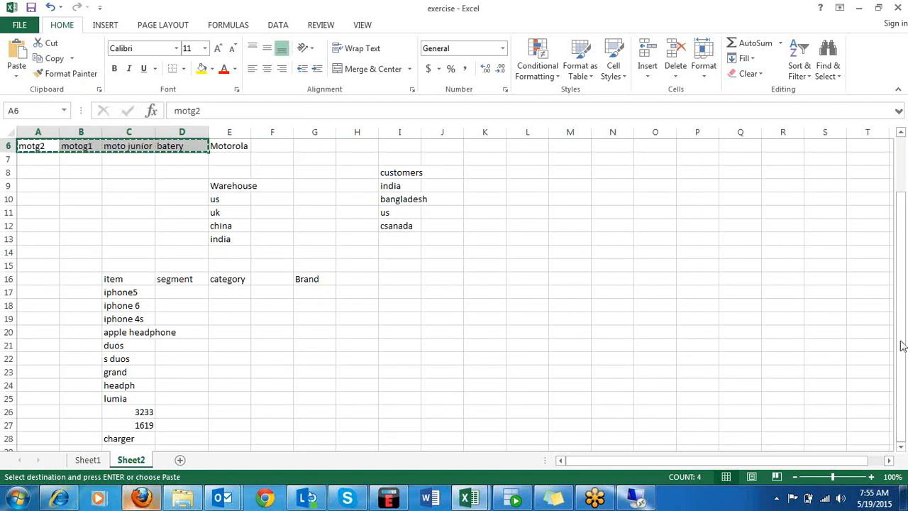
click(146, 434)
key(Down)
scroll(147, 426, down, 2)
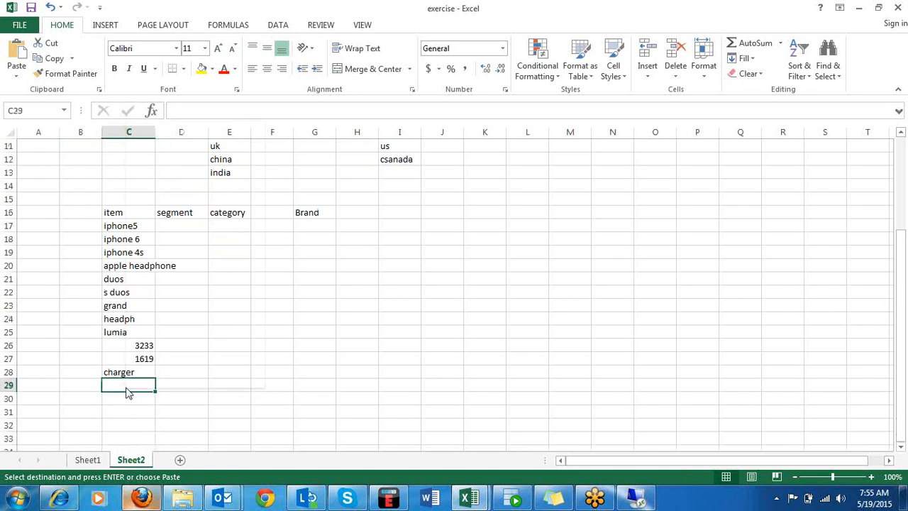
right_click(127, 389)
click(174, 198)
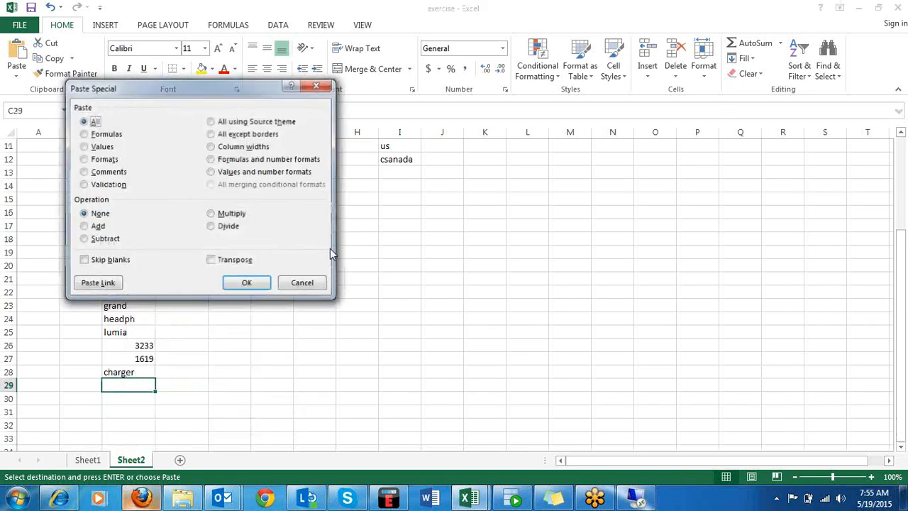
click(211, 261)
click(244, 283)
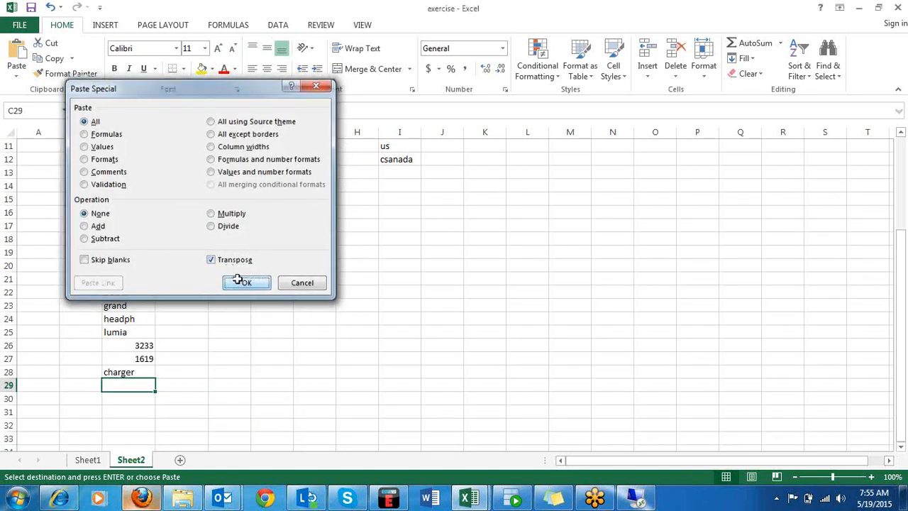
Move the item, segment, category and Brand table from C16:G32 to the area starting at cell K1.
drag(120, 217, 321, 434)
key(ctrl+c)
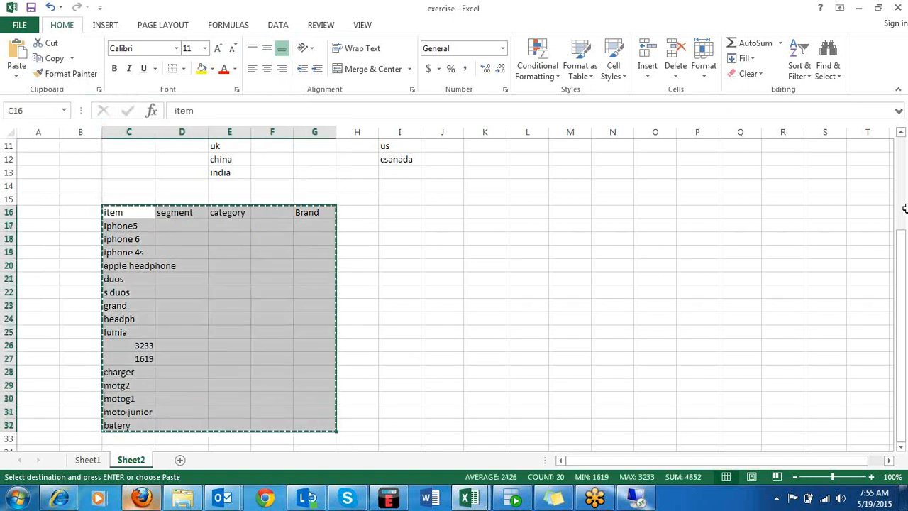
drag(900, 247, 899, 160)
click(489, 147)
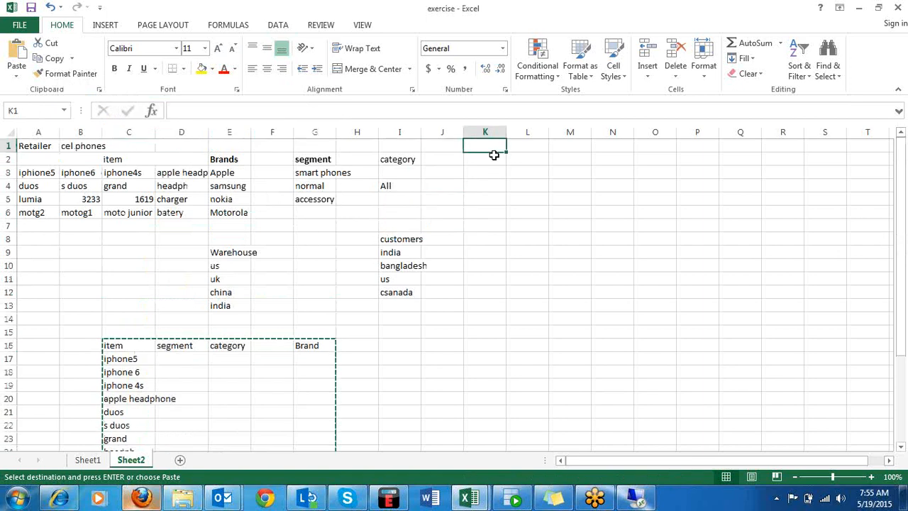
key(Return)
Autofit the width of the item column K to its contents.
click(703, 159)
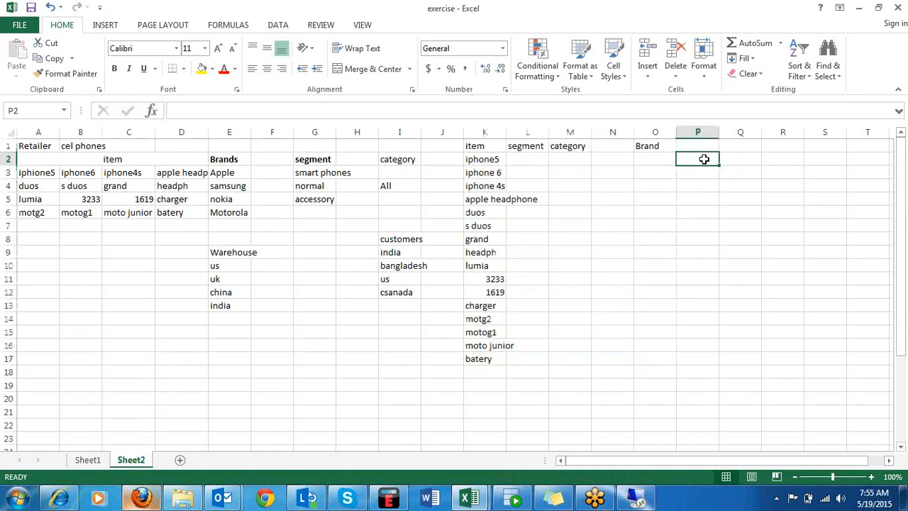
click(481, 223)
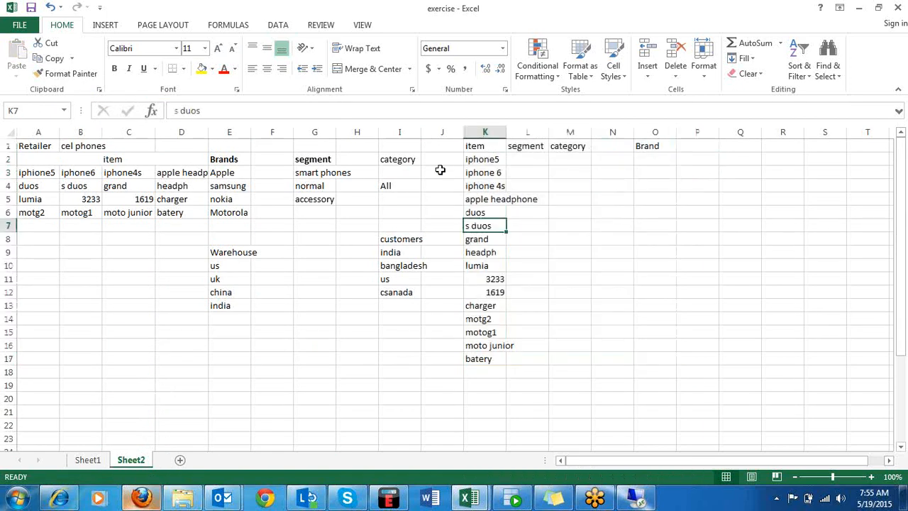
double_click(505, 132)
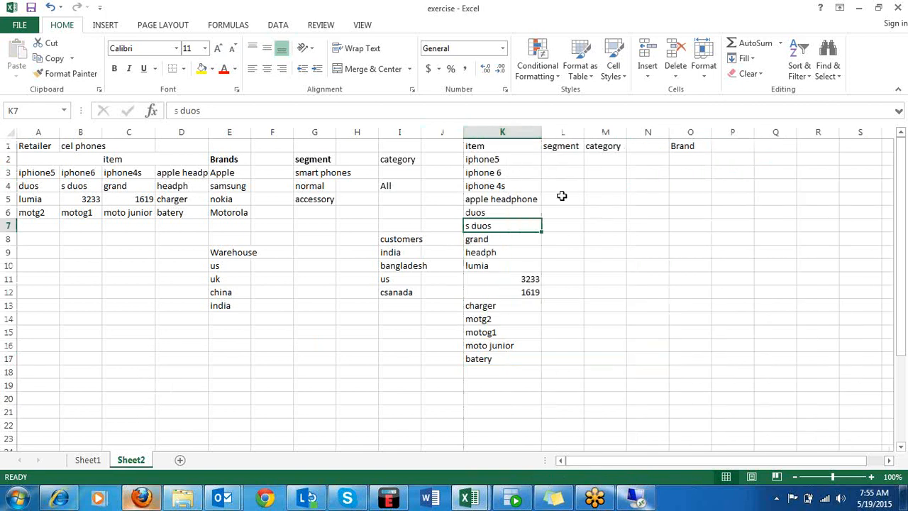
Copy the segment smart phones from G3 into L2:L4, L6:L8, L10 and L14:L15 beside the iphone, duos, grand, lumia, motg2 and motog1 items.
click(567, 158)
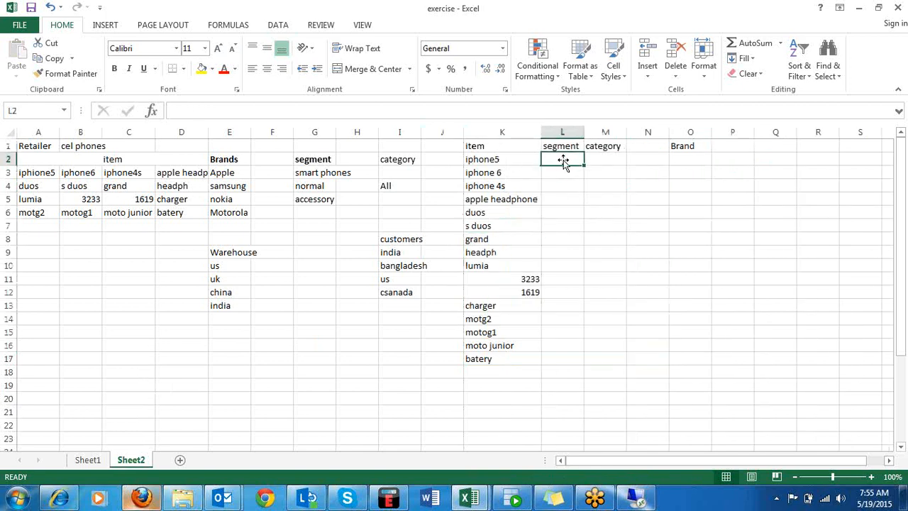
click(316, 174)
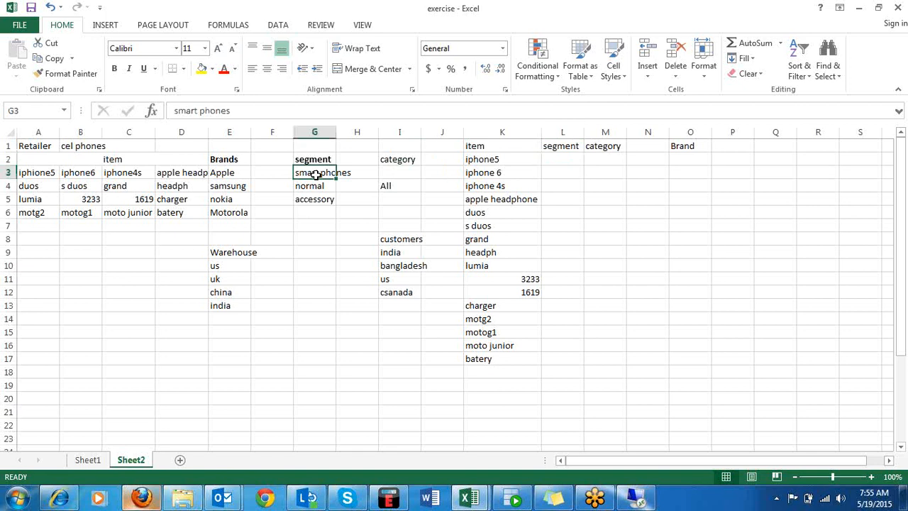
key(ctrl+c)
drag(554, 155, 556, 241)
key(ctrl+v)
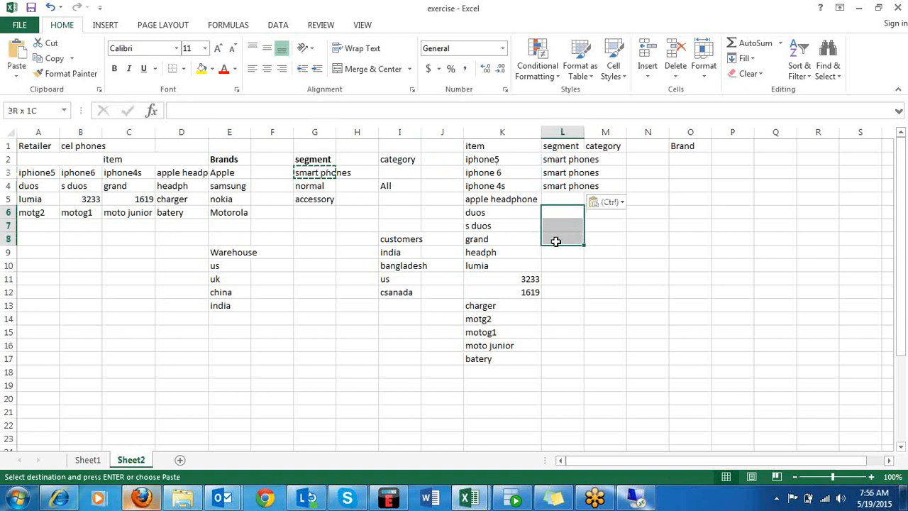
key(ctrl+v)
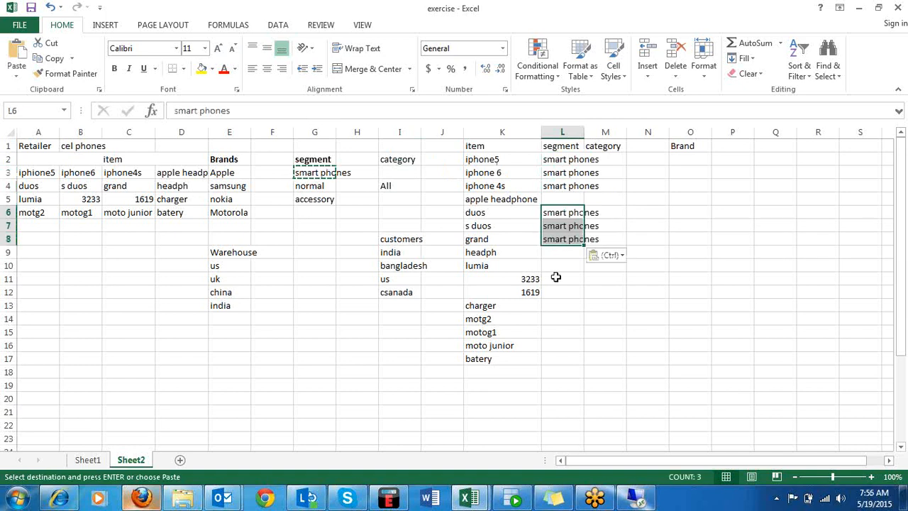
click(555, 267)
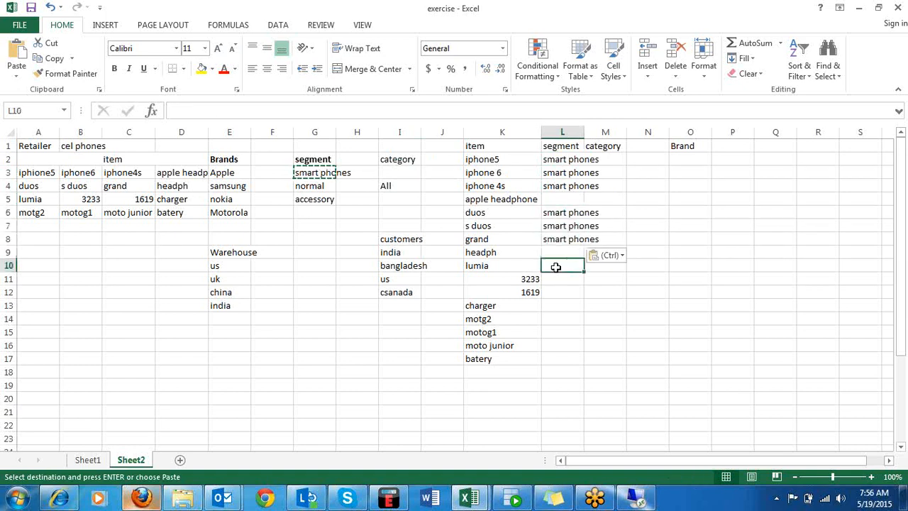
key(ctrl+v)
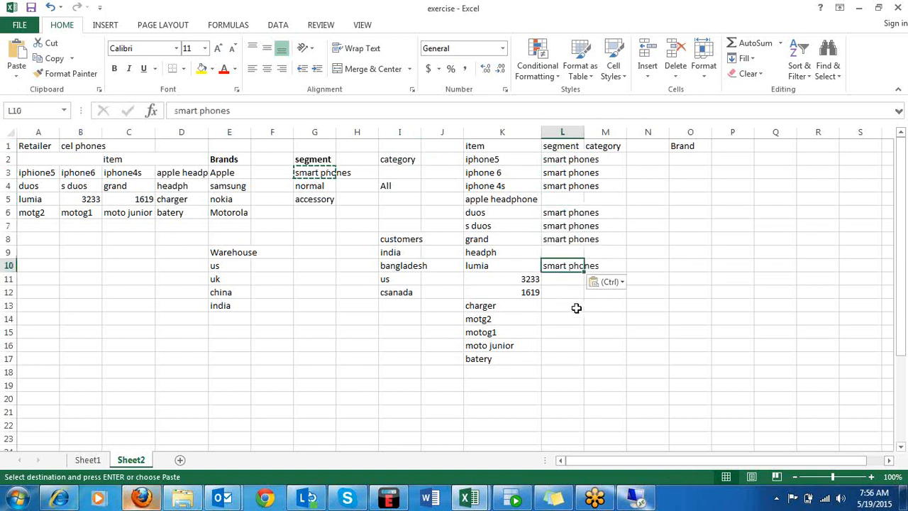
drag(563, 319, 565, 334)
key(ctrl+v)
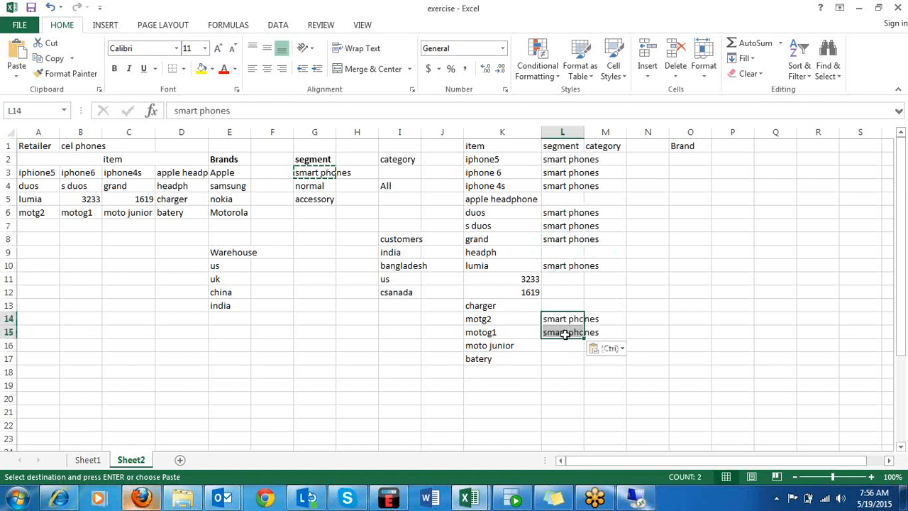
Copy the segment normal from G4 into L5, L11:L12 and L16 for apple headphone, 3233, 1619 and moto junior.
click(302, 186)
key(ctrl+c)
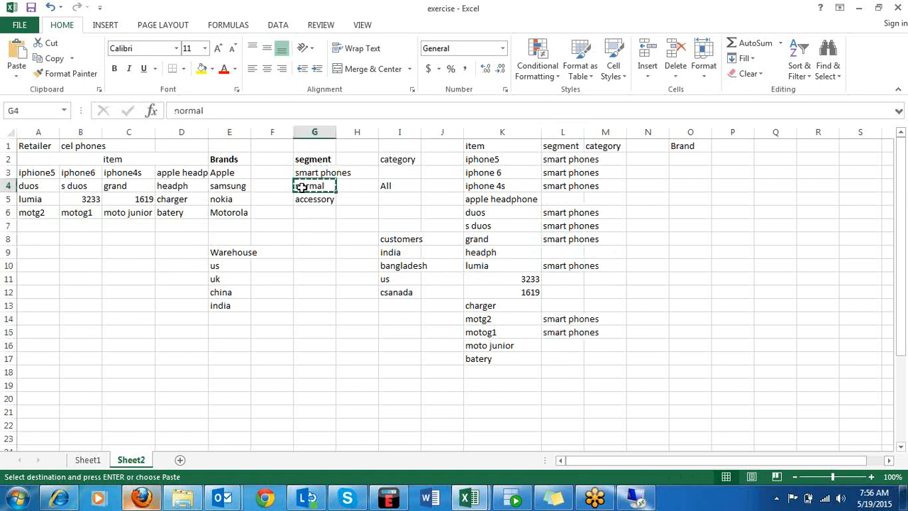
click(556, 199)
key(ctrl+v)
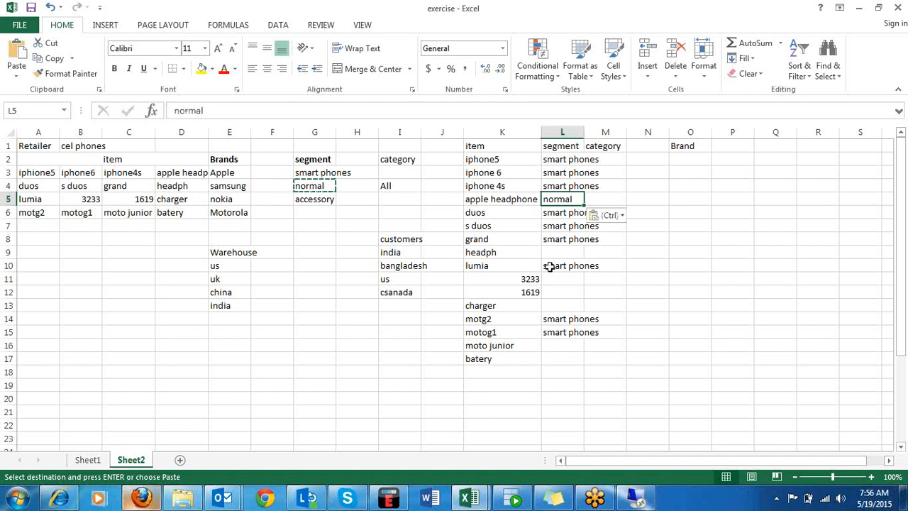
click(563, 252)
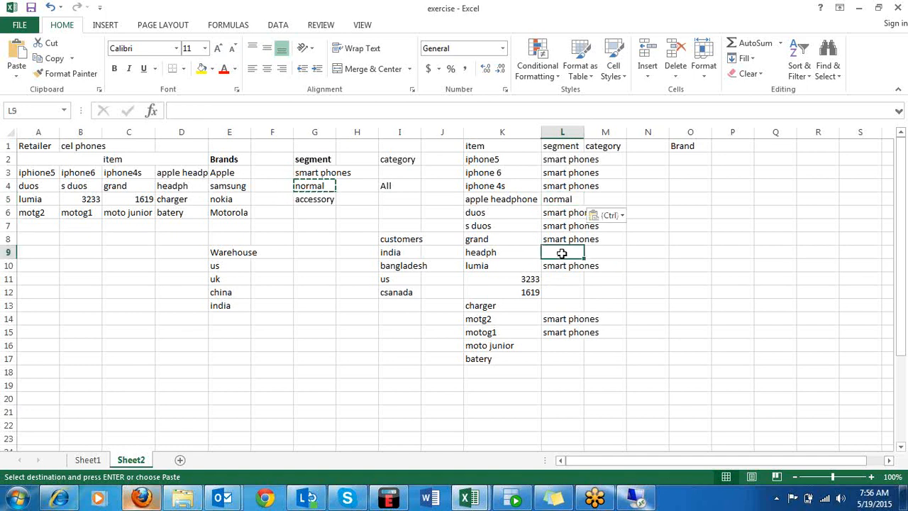
drag(560, 279, 560, 292)
key(ctrl+v)
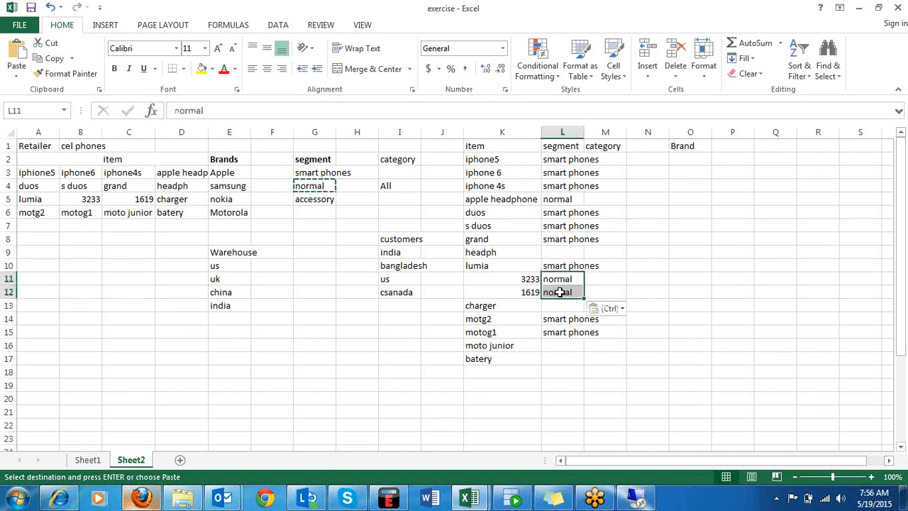
click(558, 347)
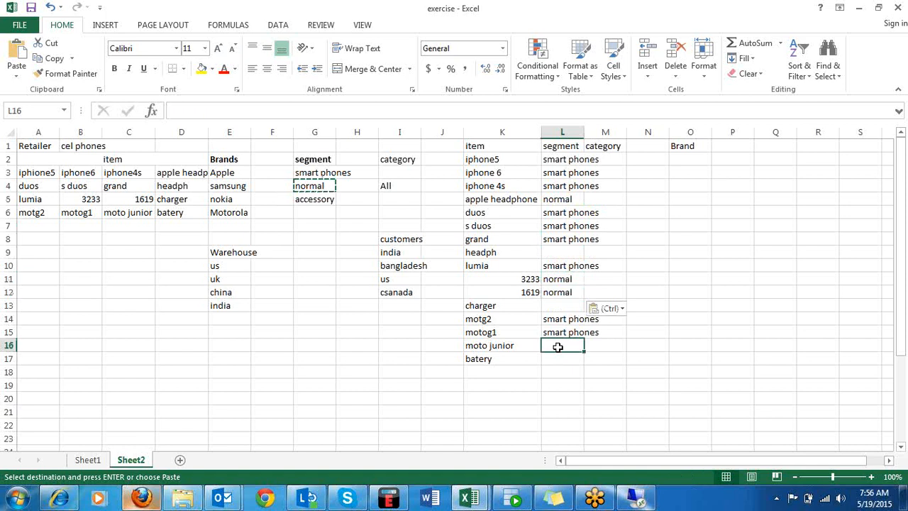
key(ctrl+v)
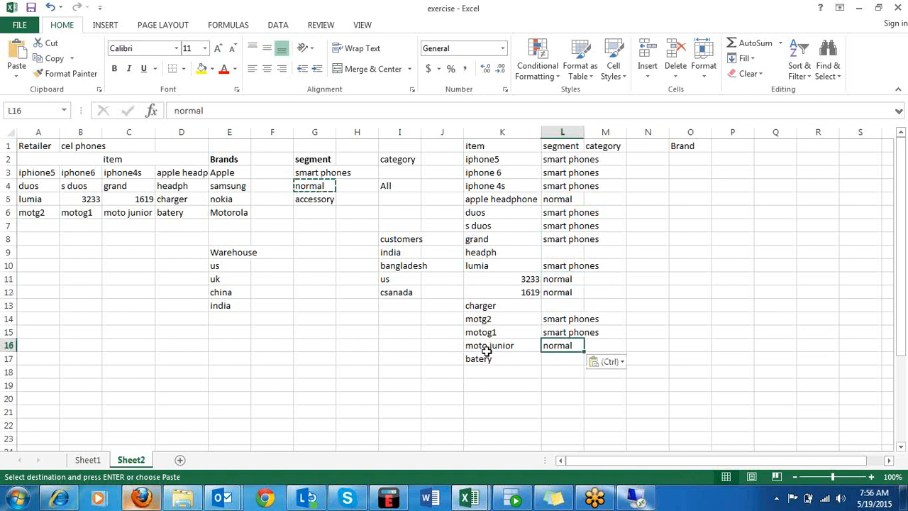
Copy the segment accessory from G5 into L9, L17 and L13 for headph, batery and charger.
click(307, 203)
key(ctrl+c)
click(558, 252)
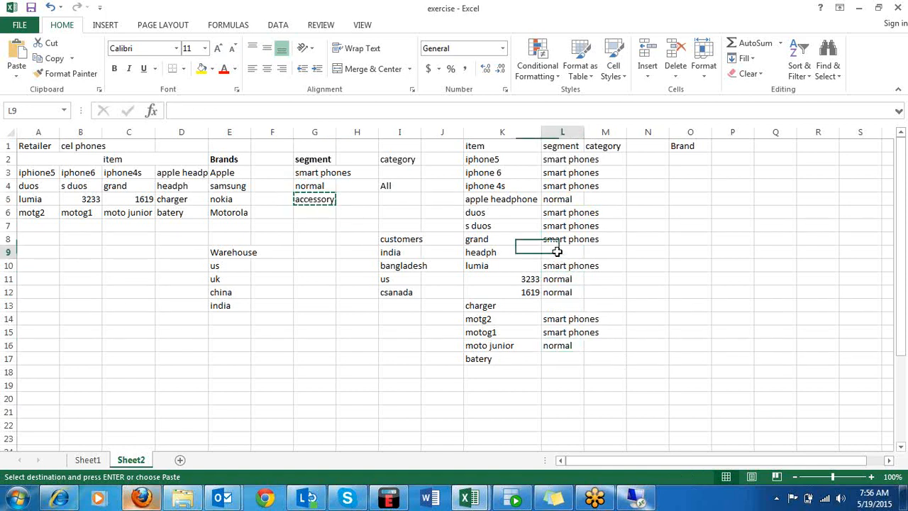
key(ctrl+v)
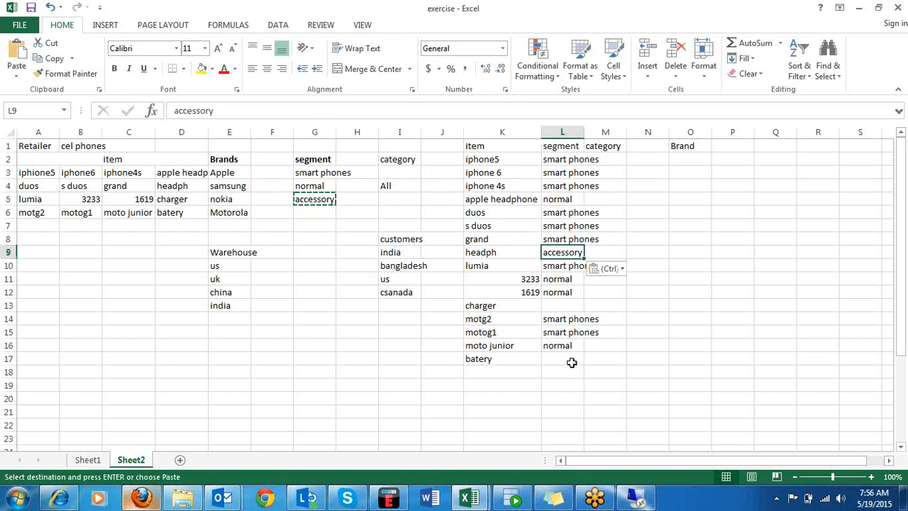
click(572, 359)
key(ctrl+v)
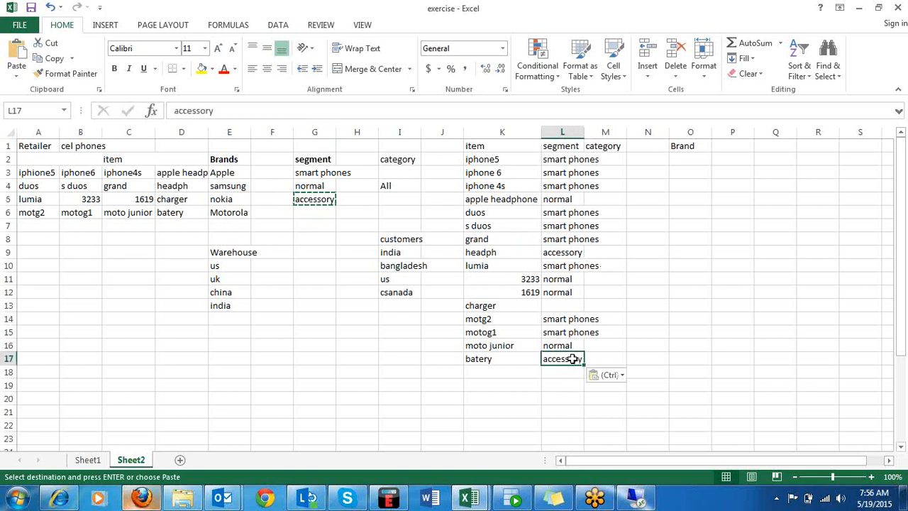
click(569, 305)
key(ctrl+v)
click(595, 372)
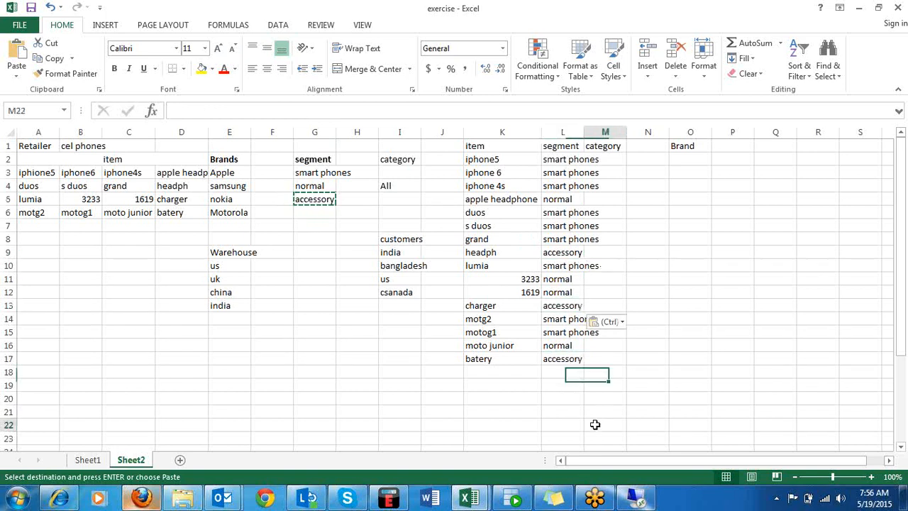
click(594, 423)
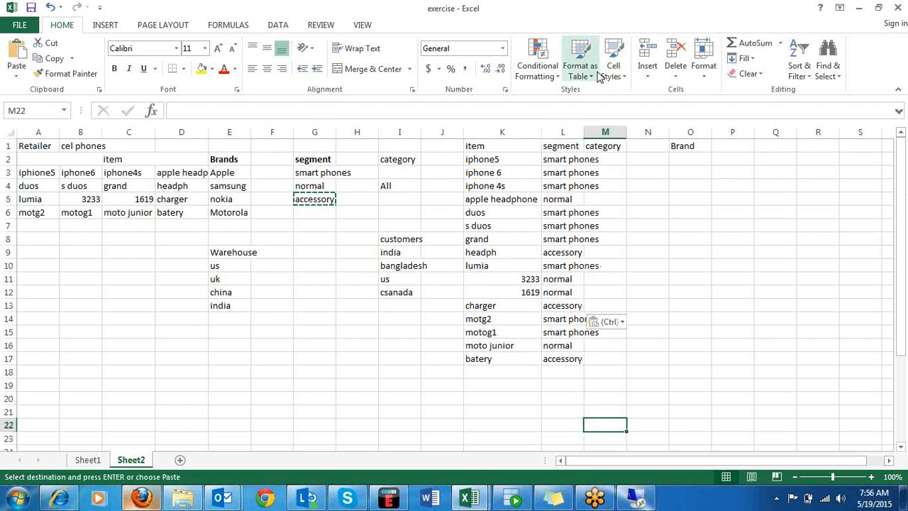
Autofit the segment column L and replace the apple headphone segment in L5 with the copied accessory value.
double_click(584, 132)
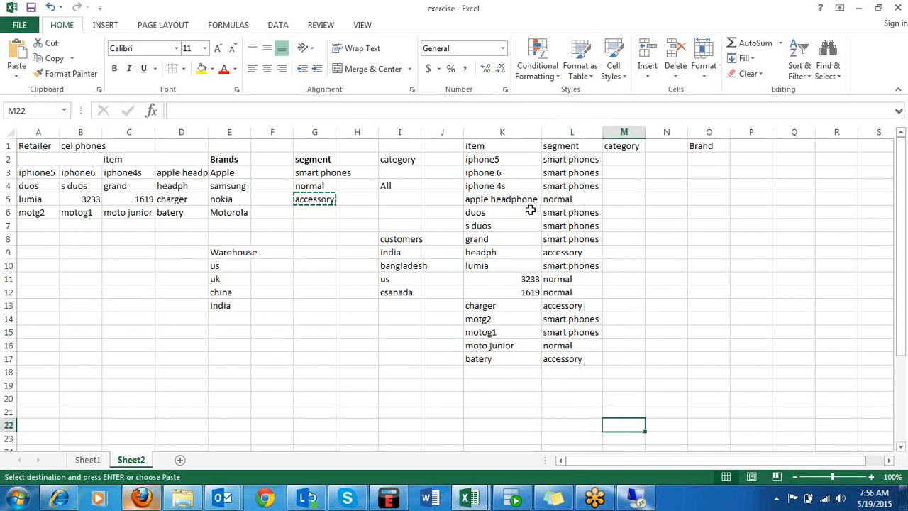
click(568, 200)
key(ctrl+v)
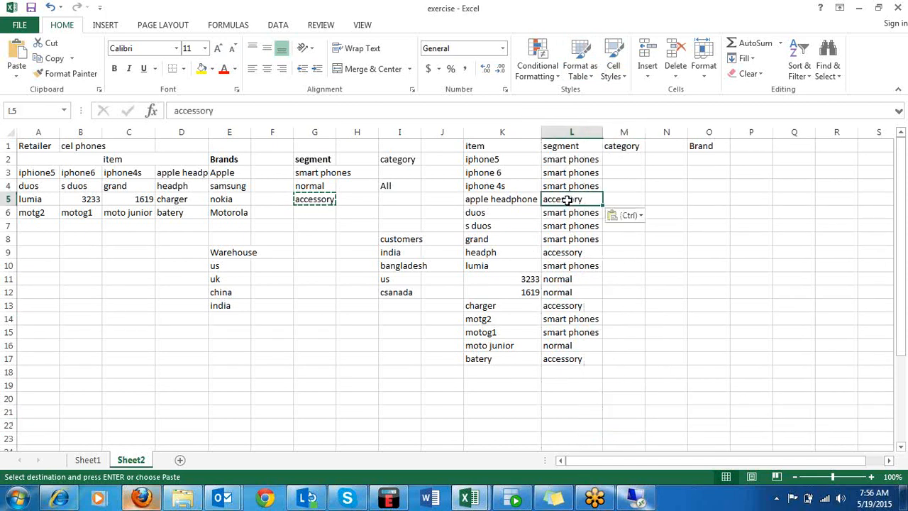
click(582, 371)
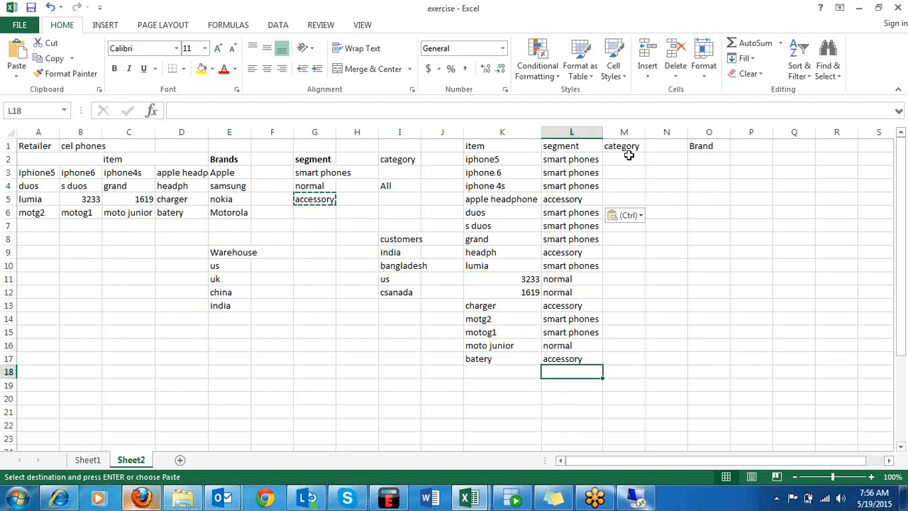
Widen the category column M and fill M2:M17 with the category All copied from I4.
drag(646, 132, 680, 132)
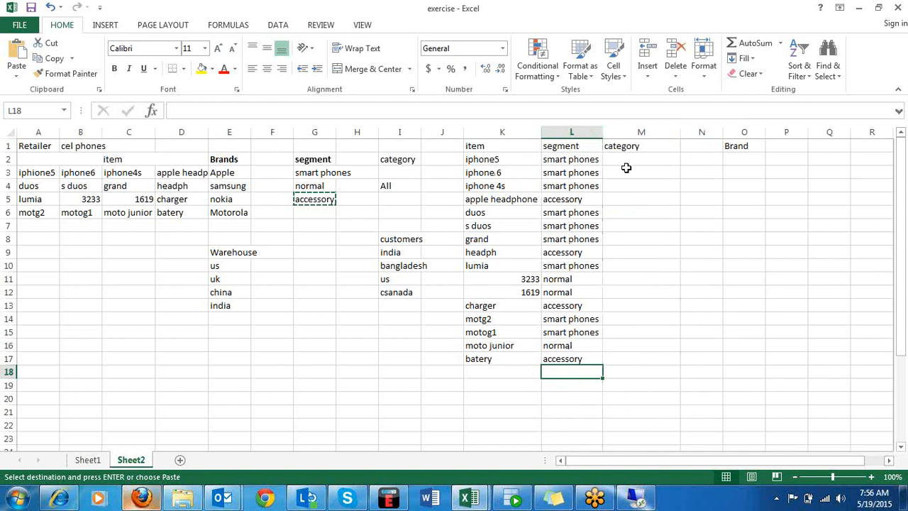
click(401, 188)
key(ctrl+c)
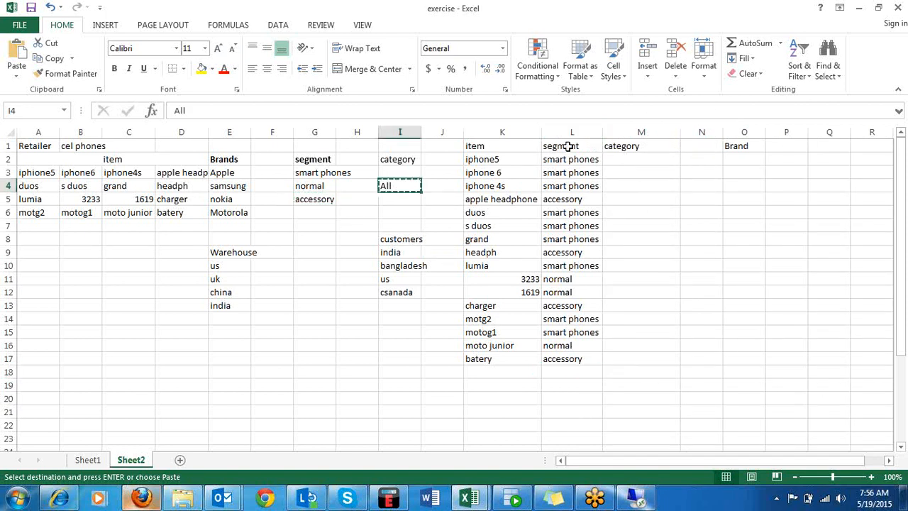
drag(628, 157, 615, 361)
key(ctrl+v)
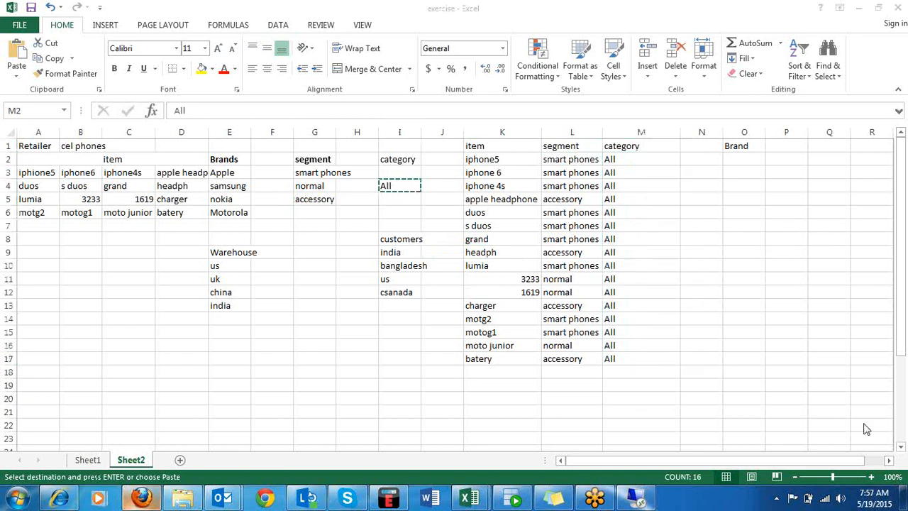
Copy the brand Apple from E3 into O2:O5 for the iphone items and apple headphone.
click(738, 157)
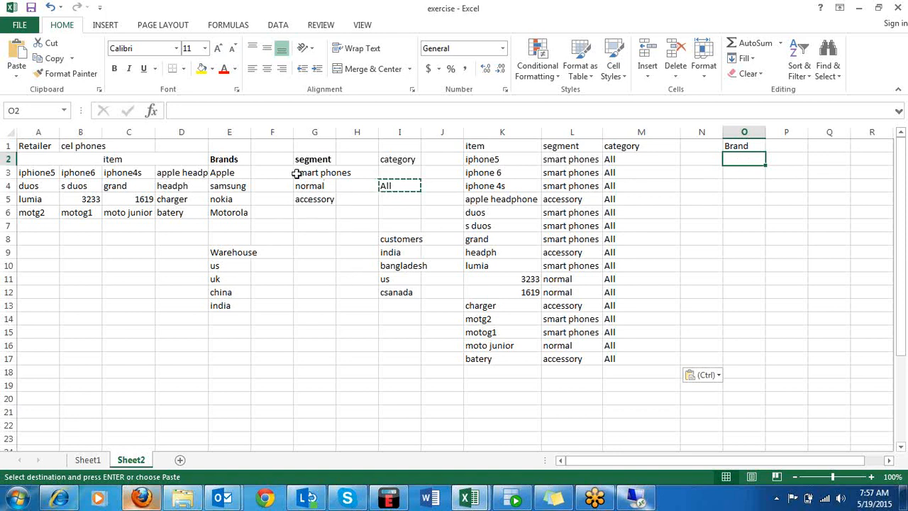
click(238, 174)
key(ctrl+c)
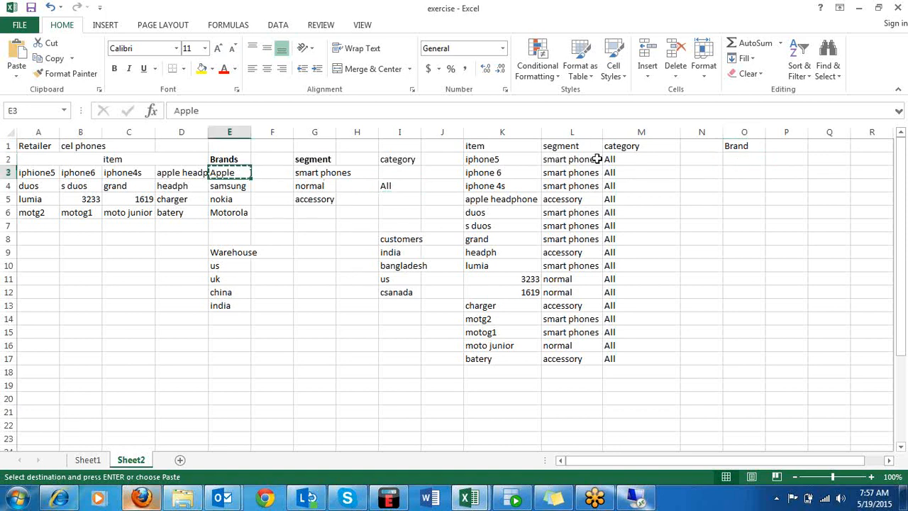
drag(735, 157, 742, 201)
key(ctrl+v)
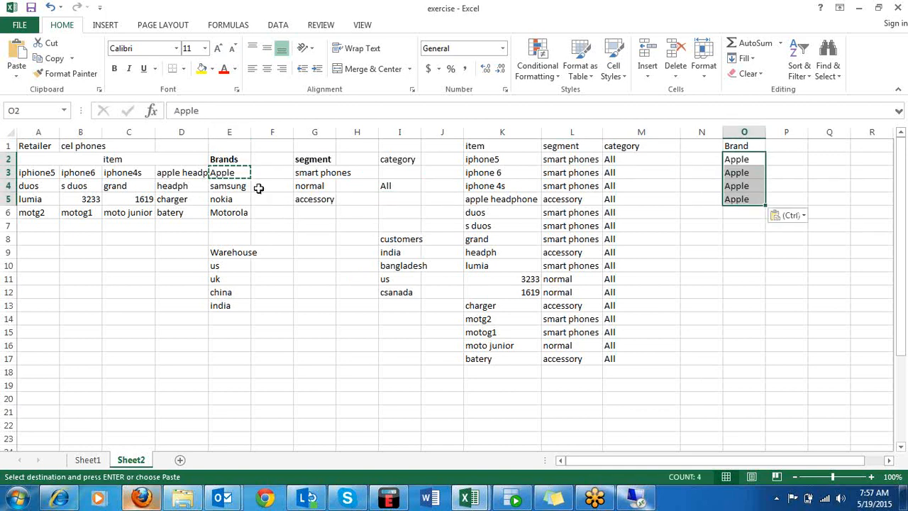
Copy the brand samsung from E4 into O6:O9 for duos, s duos, grand and headph.
click(231, 188)
key(ctrl+c)
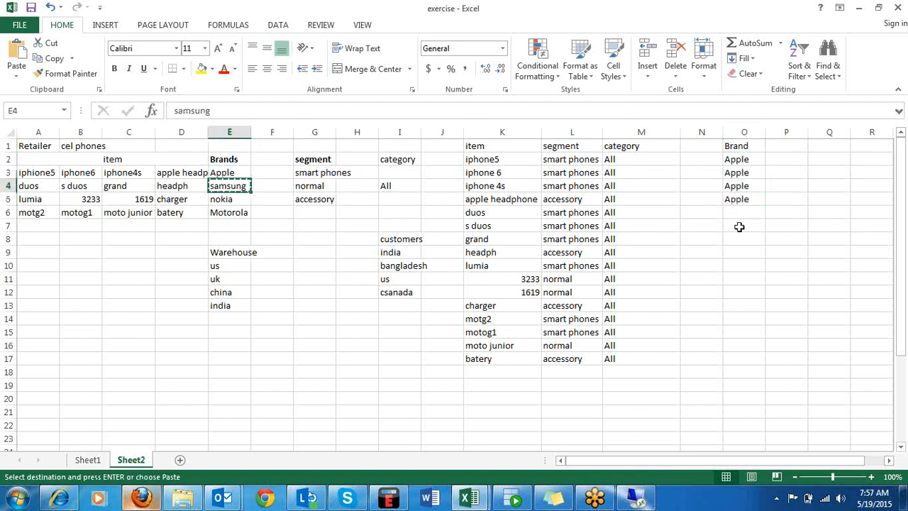
drag(739, 212, 747, 252)
key(ctrl+v)
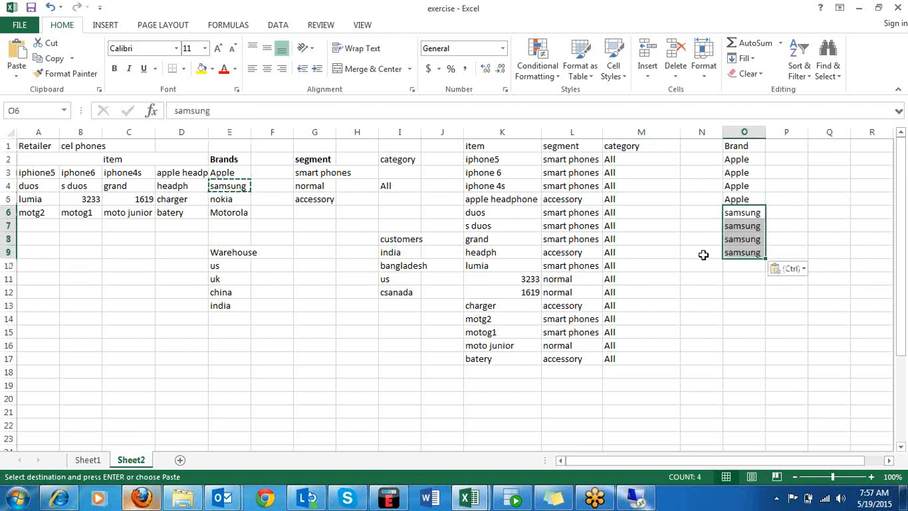
Copy the brand nokia from E5 into O10:O12 for lumia, 3233 and 1619.
click(246, 200)
key(ctrl+c)
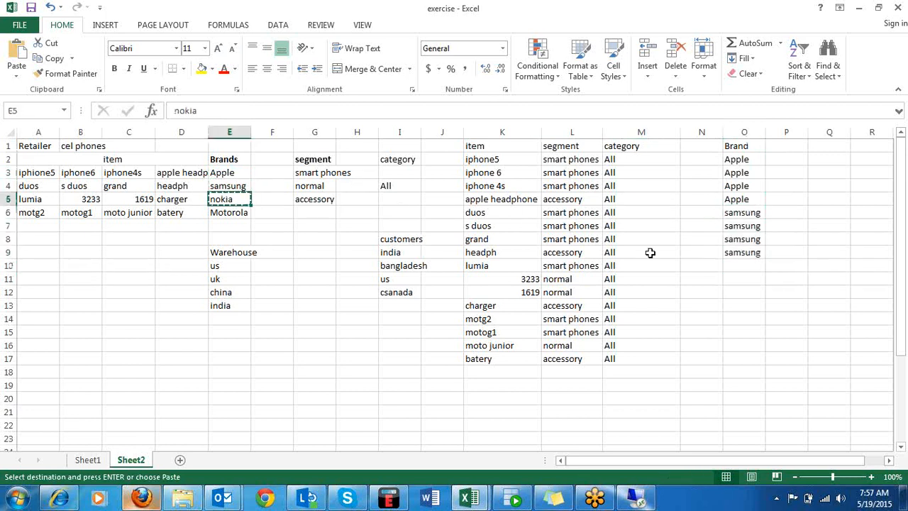
drag(742, 263, 740, 290)
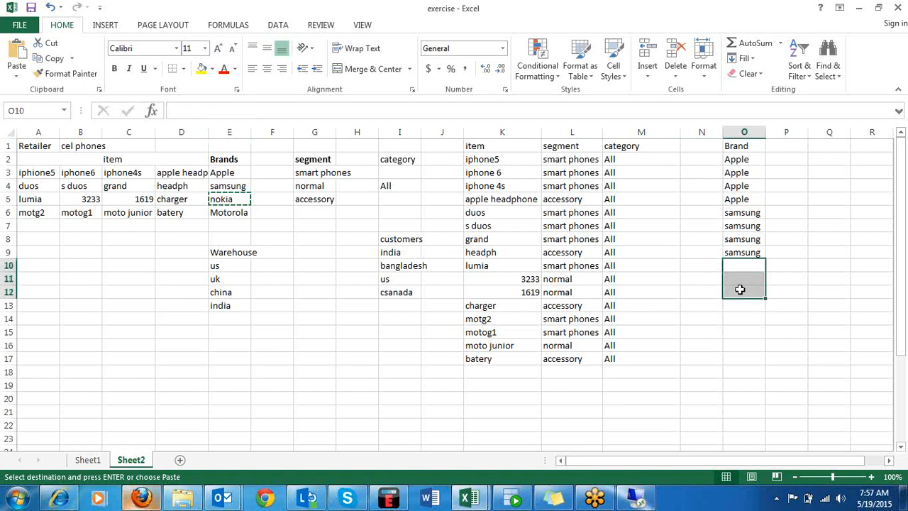
key(ctrl+v)
Copy the brand Motorola from E6 into O14:O17 for motg2, motog1, moto junior and batery.
click(239, 213)
key(ctrl+c)
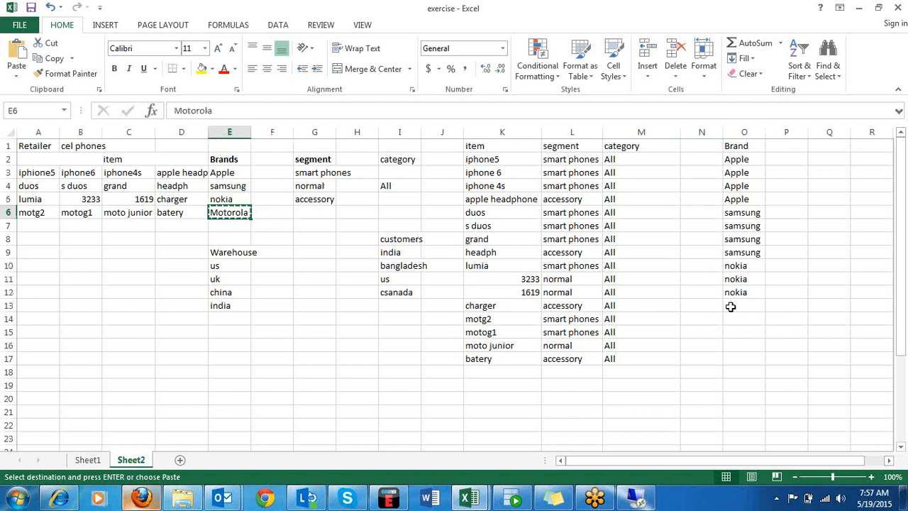
drag(735, 318, 733, 359)
key(ctrl+v)
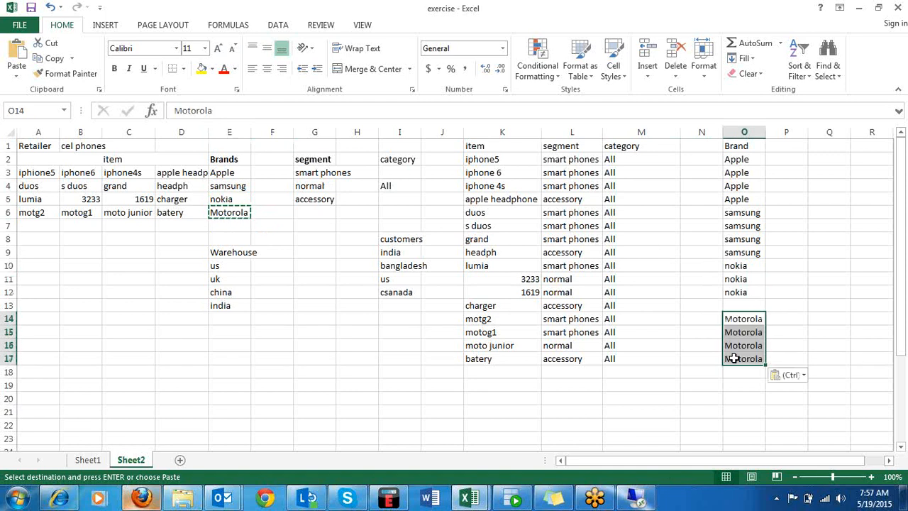
Fill the empty brand cell O13 for charger with nokia copied from O12.
click(751, 291)
key(ctrl+c)
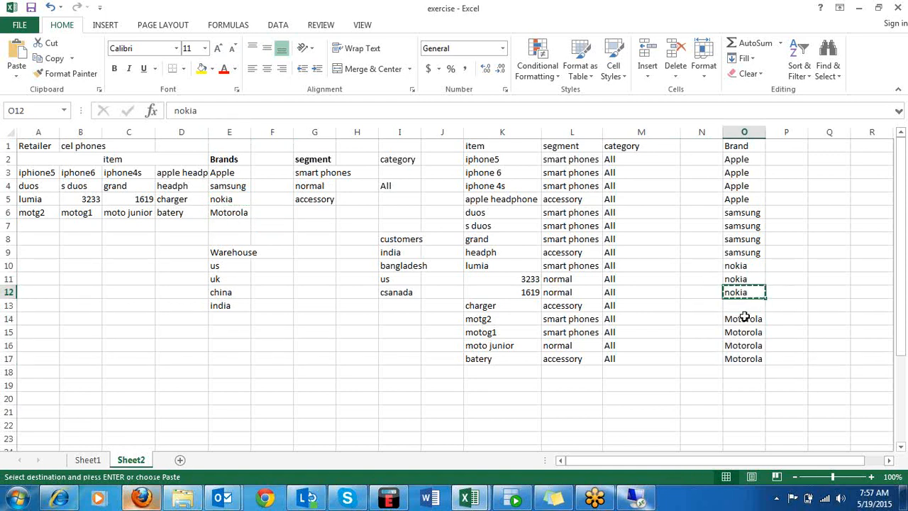
click(744, 306)
key(ctrl+v)
click(859, 278)
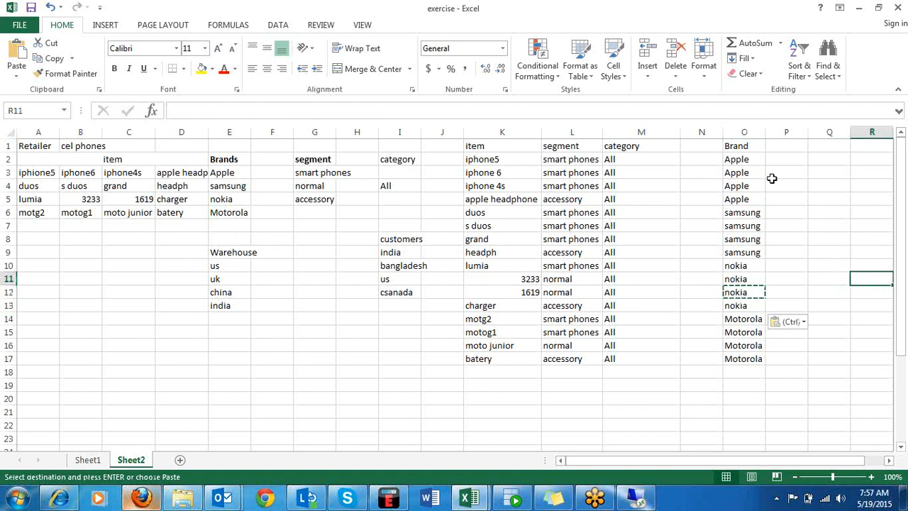
Make the item, segment, category and Brand headings in K1:O1 bold.
drag(474, 145, 730, 135)
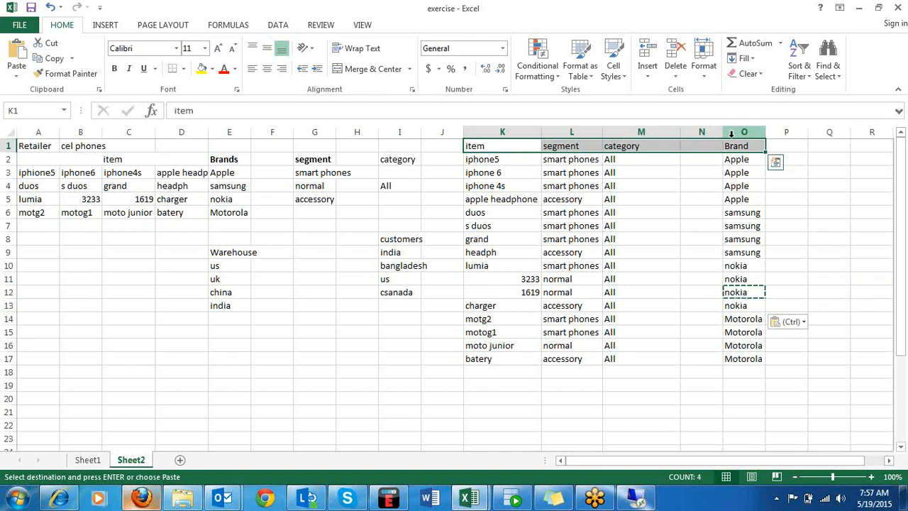
key(Escape)
click(669, 278)
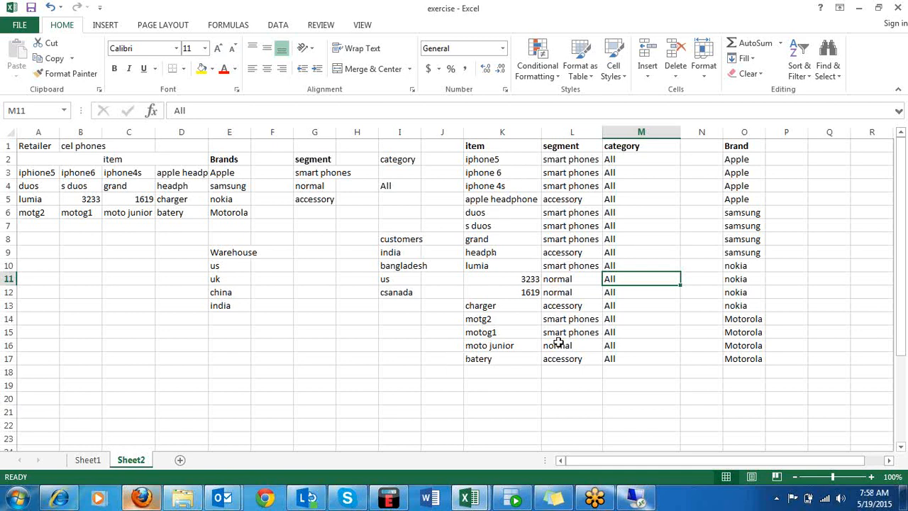
Enter the heading item type in H19, correcting the typing error in it.
click(500, 408)
click(328, 367)
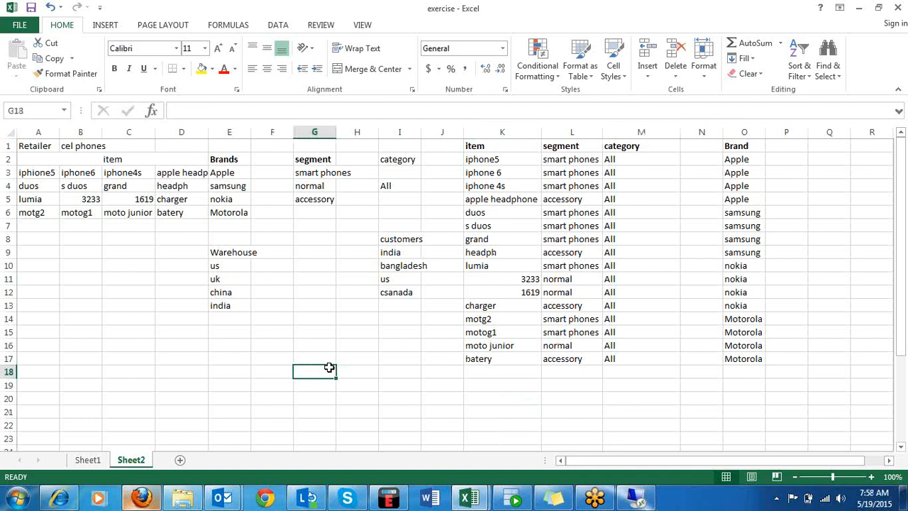
click(369, 388)
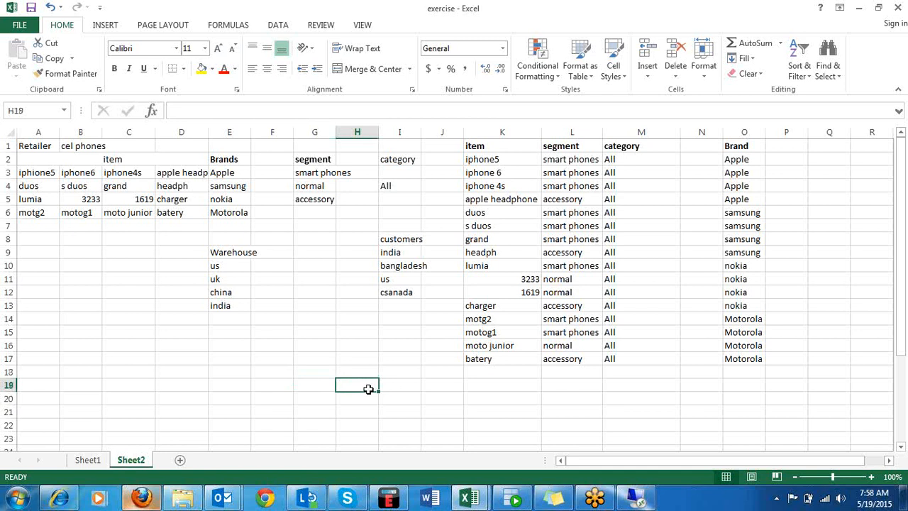
text(tyu)
key(BackSpace)
key(BackSpace)
key(BackSpace)
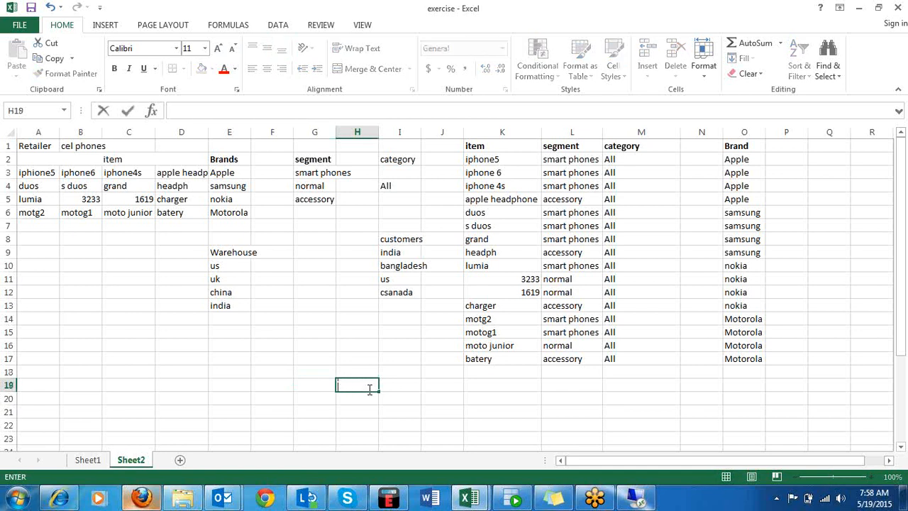
text(item typ[e)
key(Return)
double_click(375, 385)
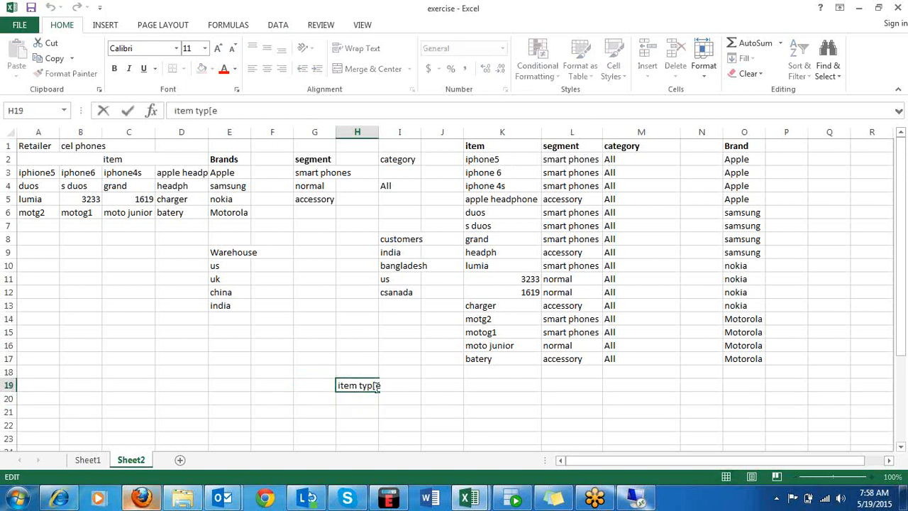
key(BackSpace)
click(359, 400)
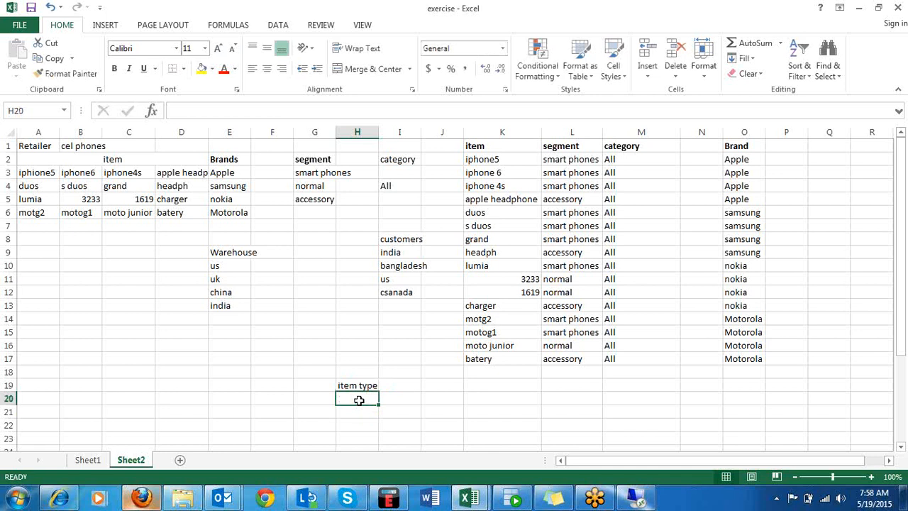
List the item type values phonres in H20 and accessory in H21 under the heading.
text(phonr)
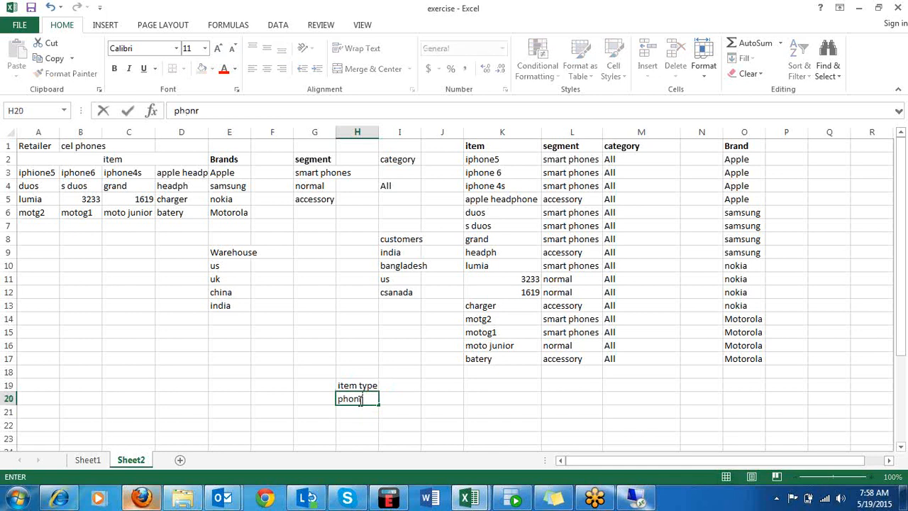
text(es)
key(Return)
text(acces)
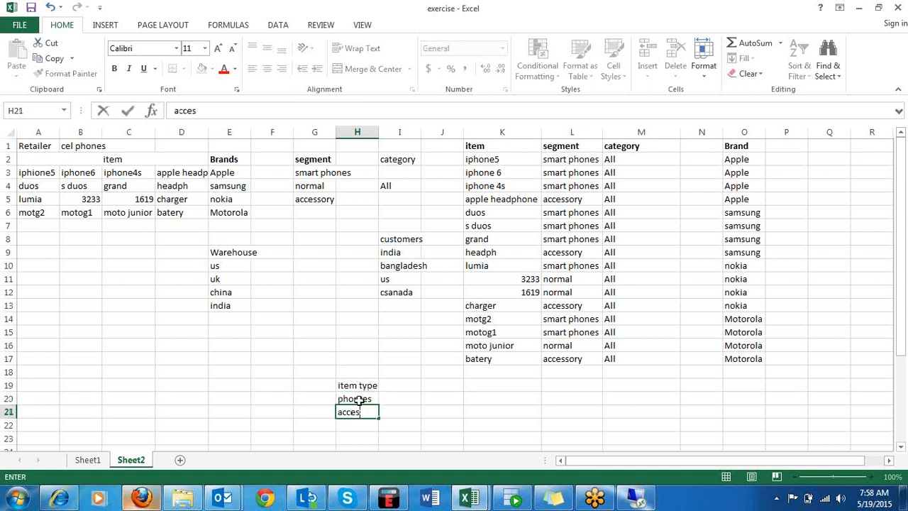
text(sory)
click(421, 399)
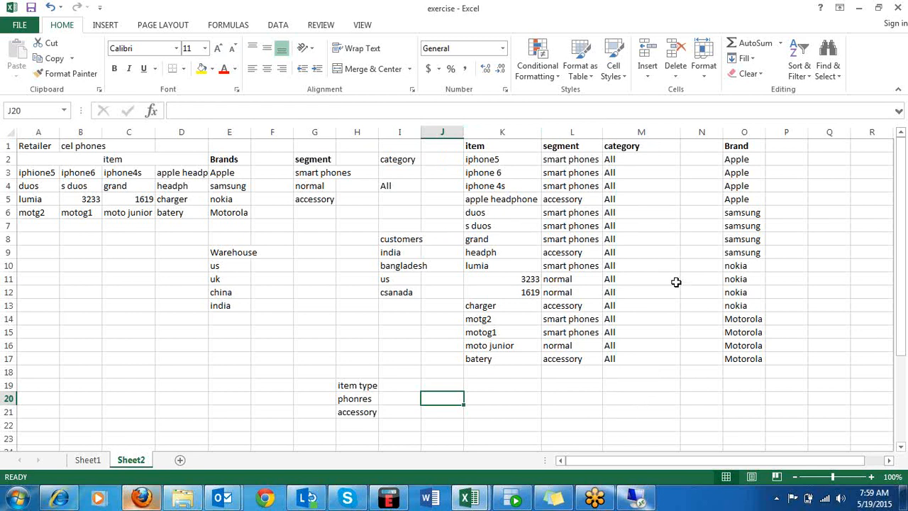
Insert a new column between segment and category and title it item type in M1.
click(636, 128)
right_click(636, 129)
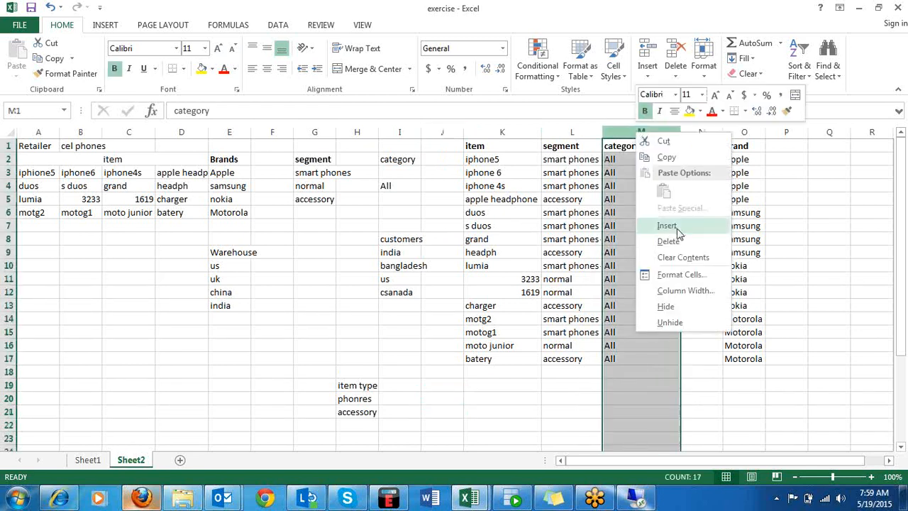
click(674, 226)
click(632, 159)
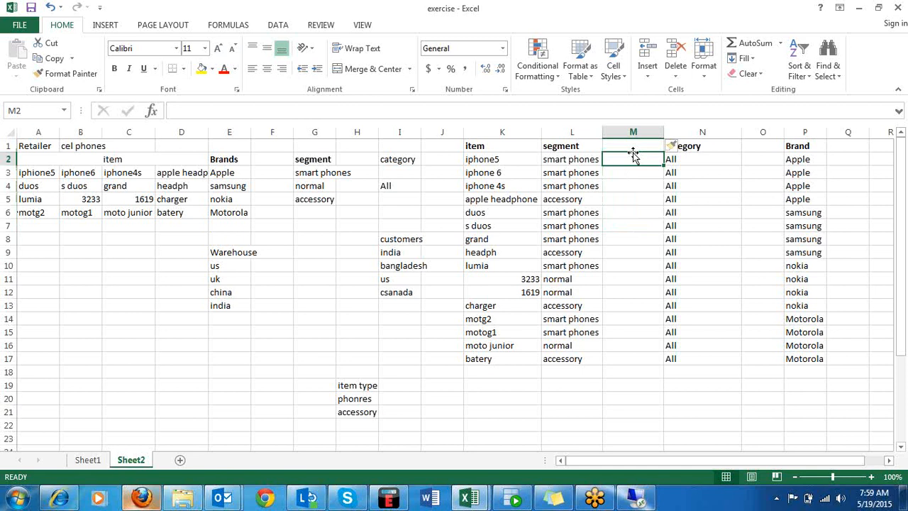
key(Up)
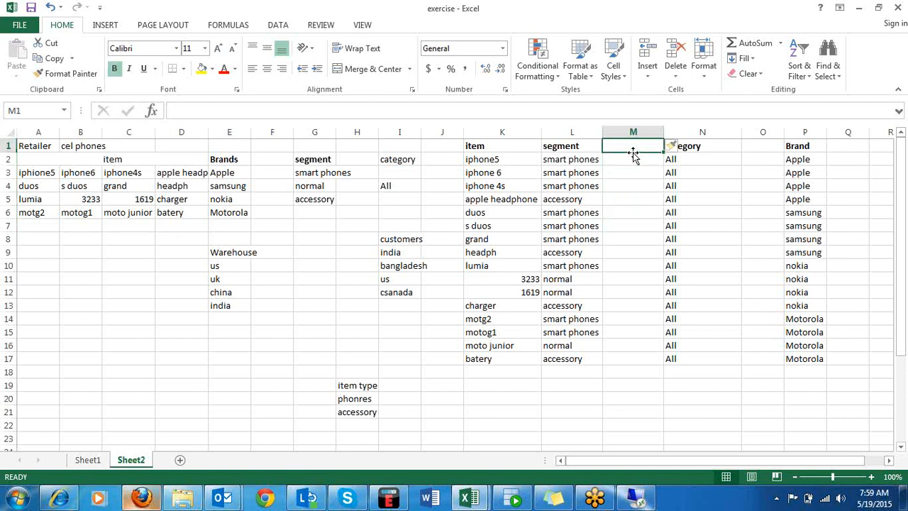
text(item type)
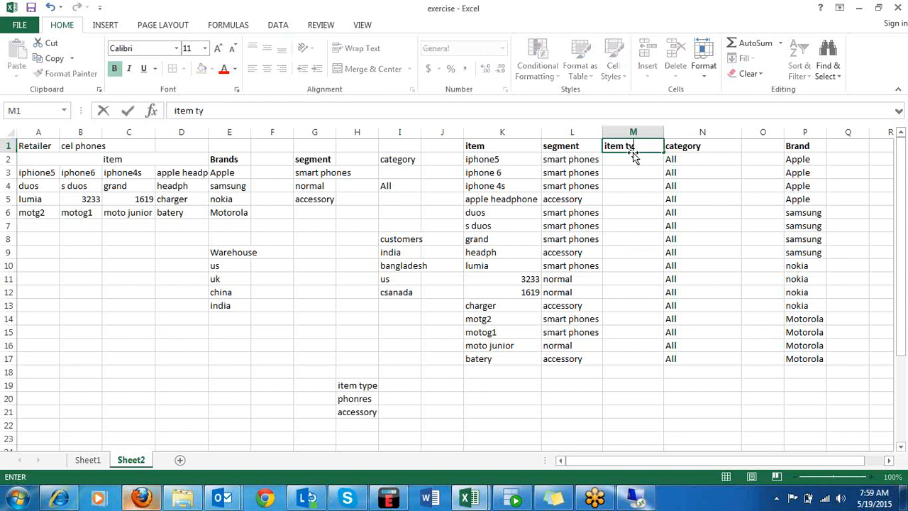
click(637, 174)
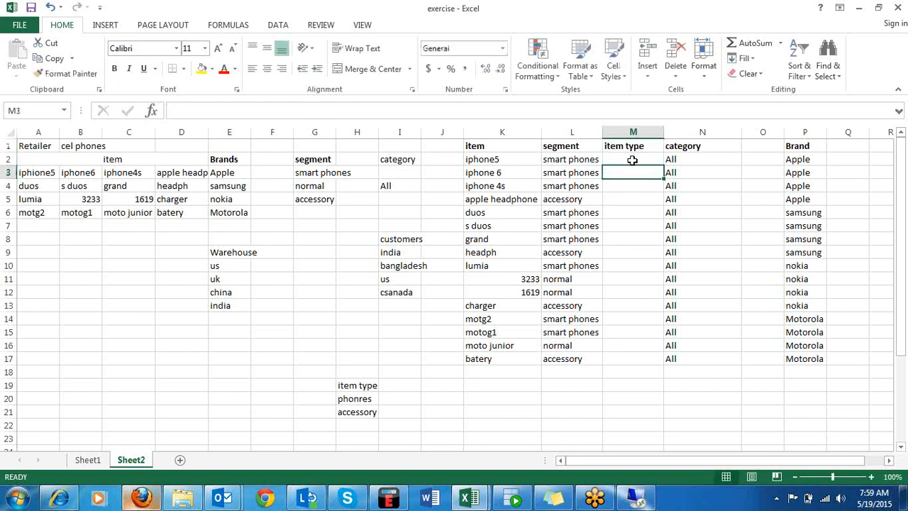
Copy phonres from H20 into the item type column for all phones: M2:M4, M6:M8, M10:M12 and M14:M16.
click(348, 399)
key(ctrl+c)
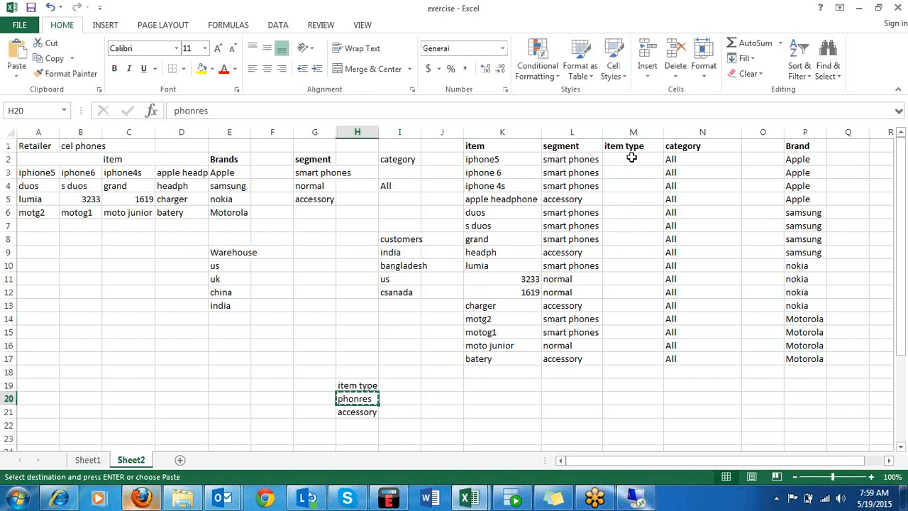
drag(630, 158, 637, 234)
key(ctrl+v)
key(ctrl+v)
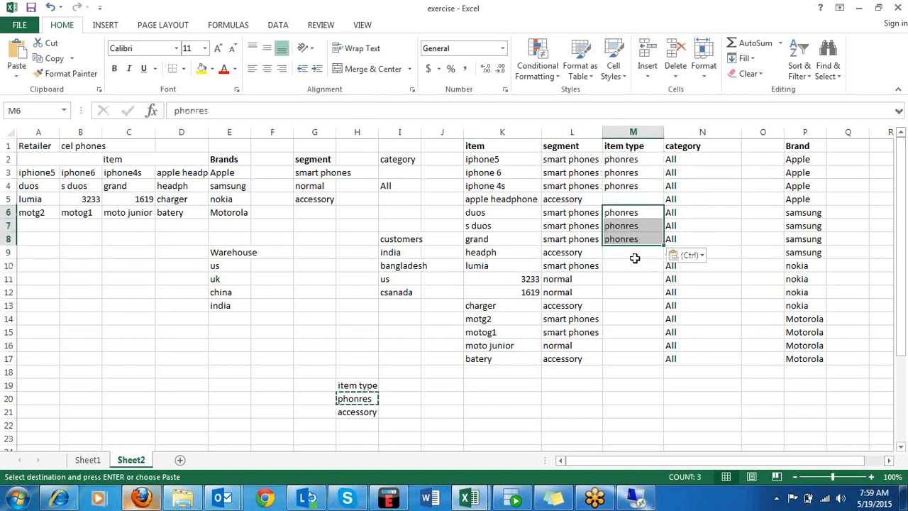
drag(623, 266, 621, 347)
key(ctrl+v)
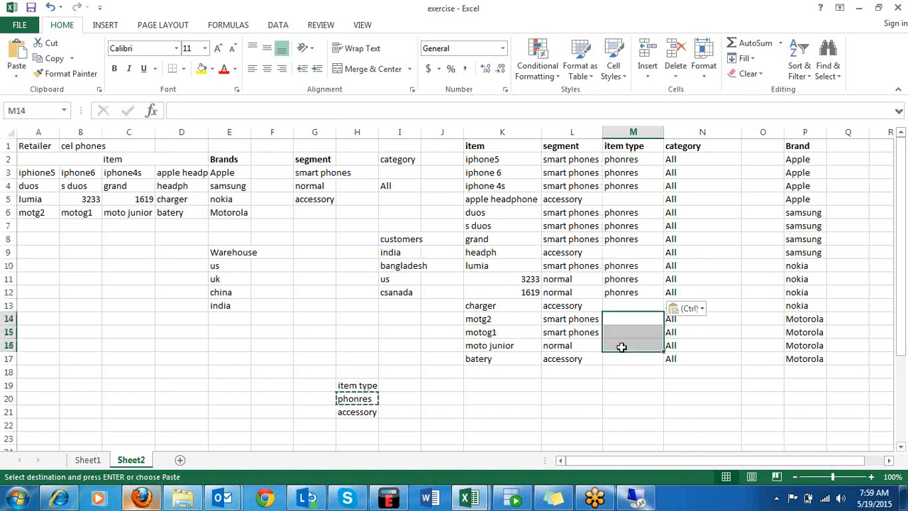
key(ctrl+v)
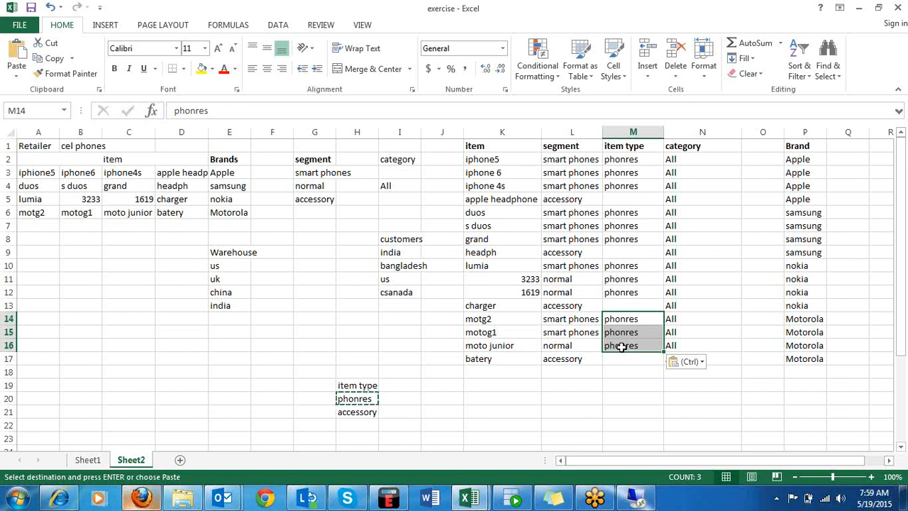
Copy accessory from H21 into item type cells M5, M9, M13 and M17 for the headphones, charger and batery.
click(346, 413)
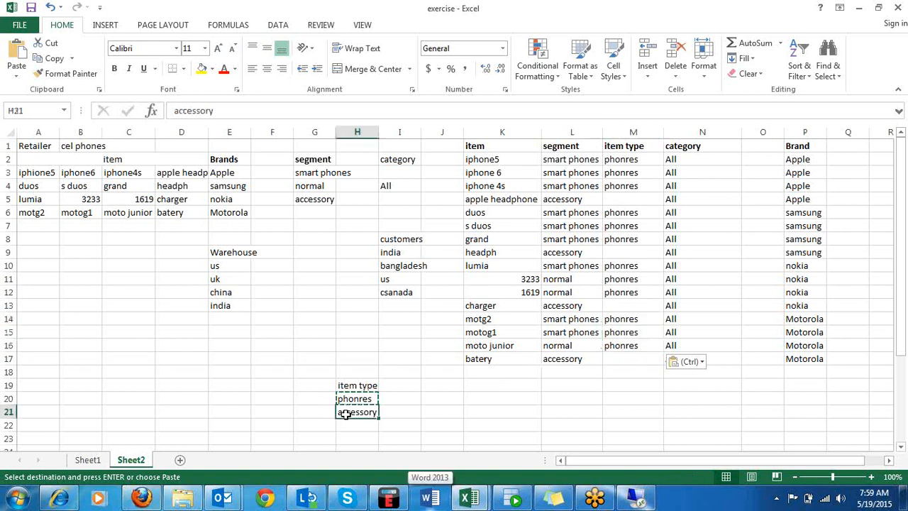
key(ctrl+c)
click(624, 202)
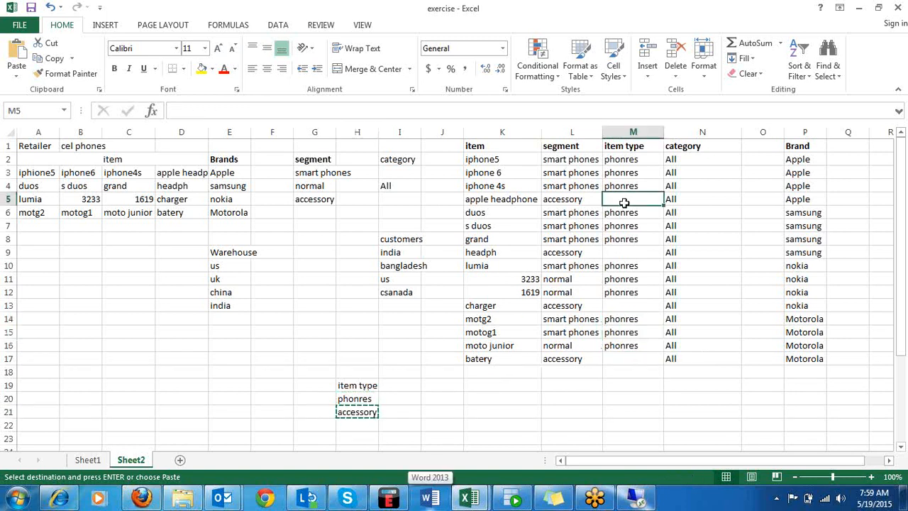
key(ctrl+v)
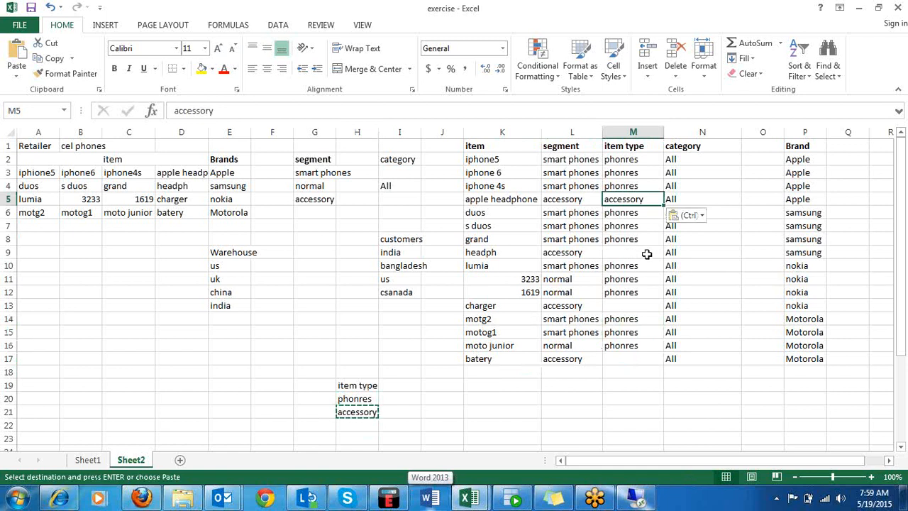
click(647, 253)
key(ctrl+v)
drag(632, 317, 632, 307)
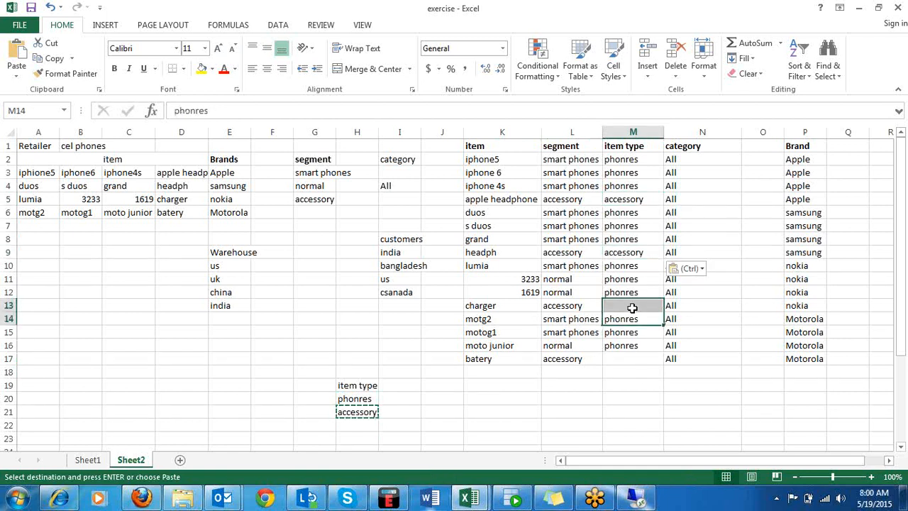
click(632, 307)
key(ctrl+v)
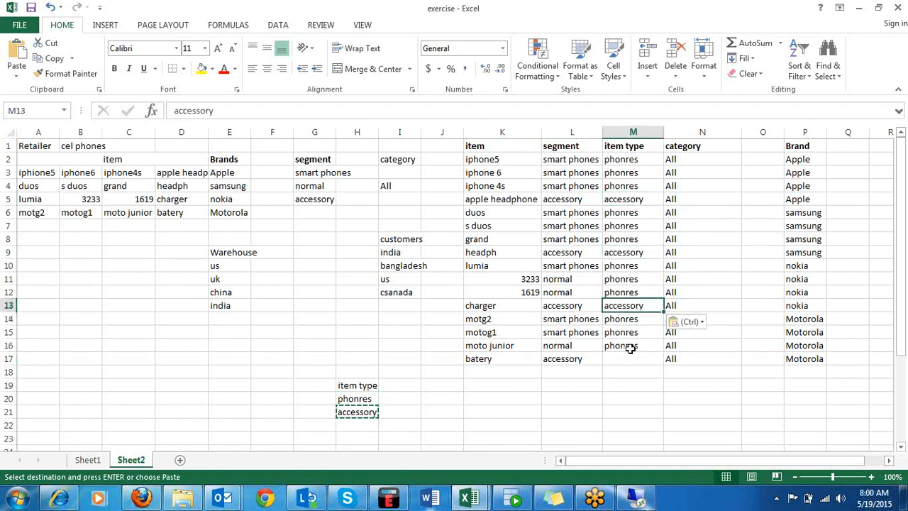
click(628, 358)
key(ctrl+v)
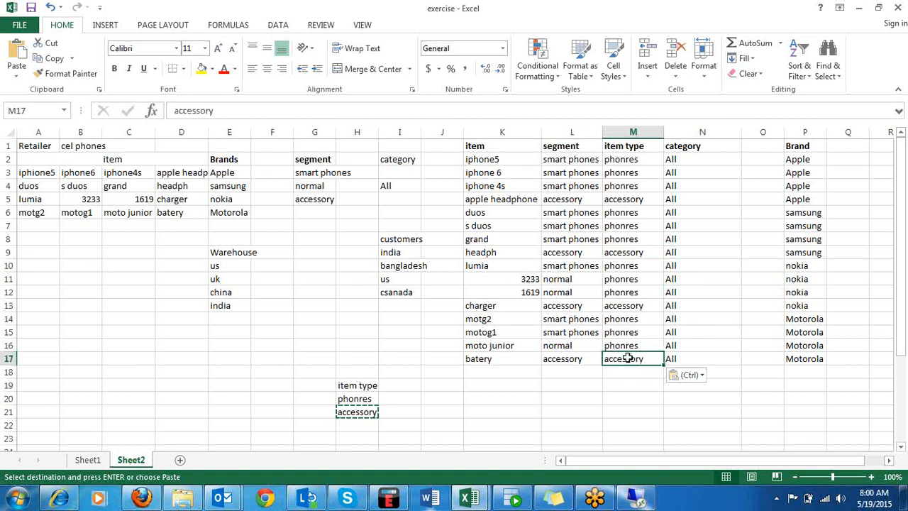
click(724, 274)
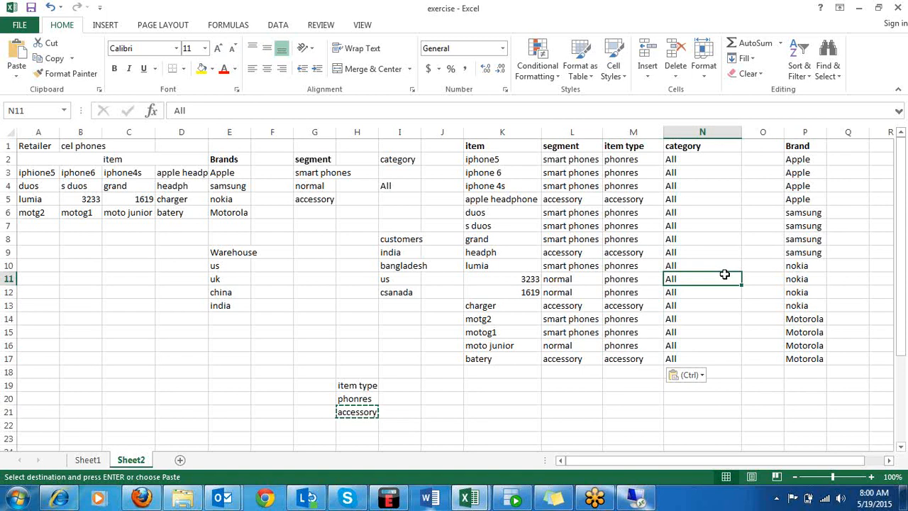
Enter the heading Category in F17.
click(273, 355)
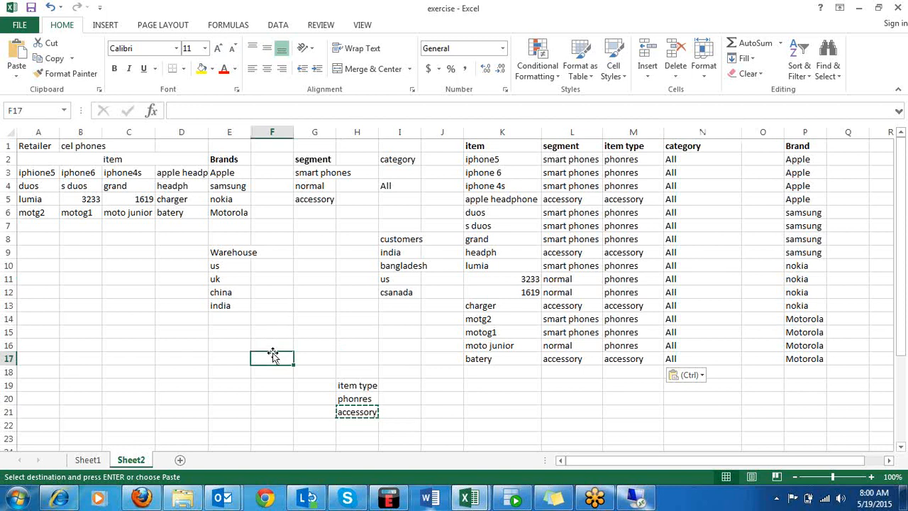
text(Cate)
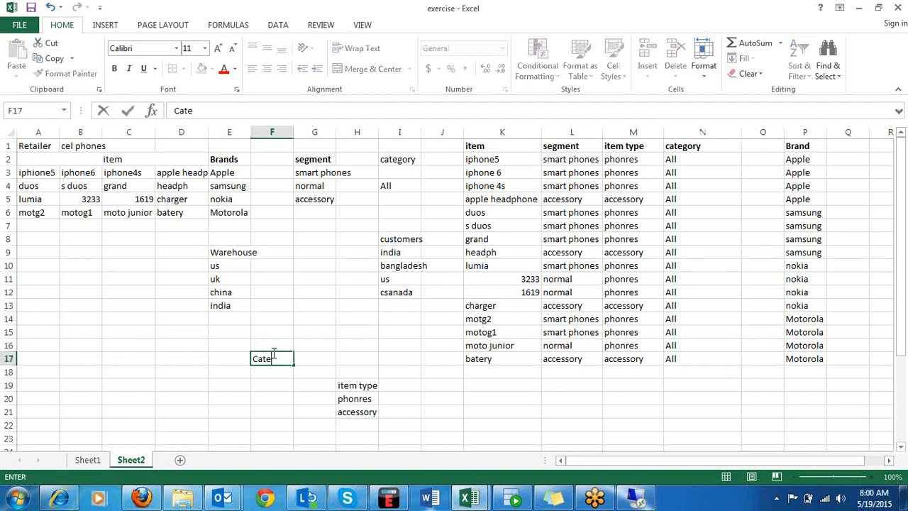
text(gory)
click(262, 372)
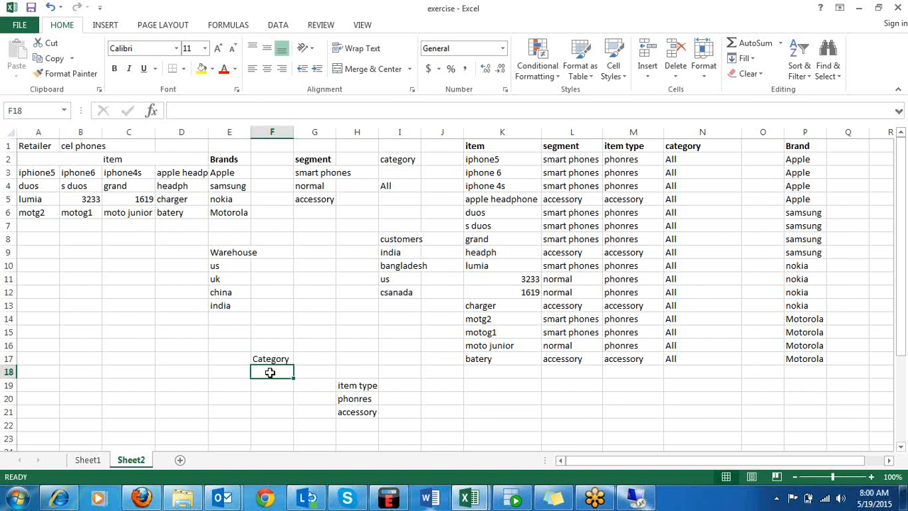
Enter launch type in F18 under the Category heading.
text(laun)
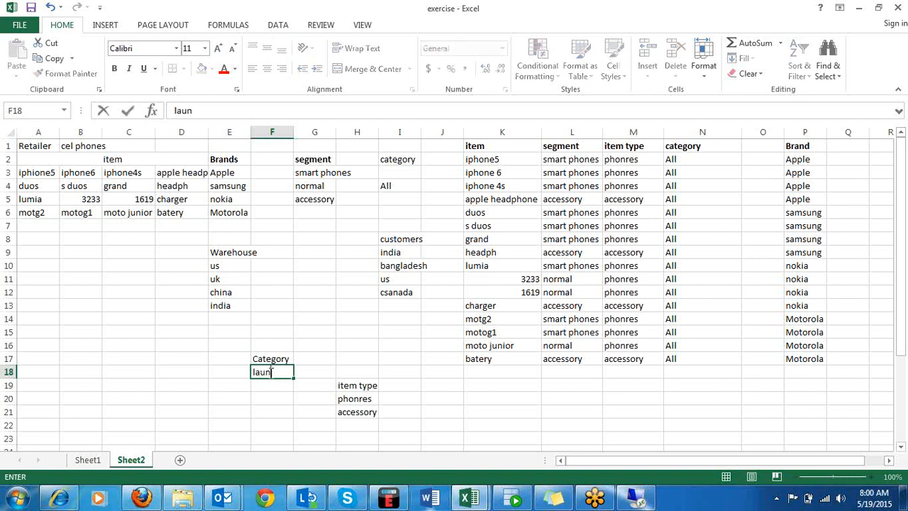
text(ch type,)
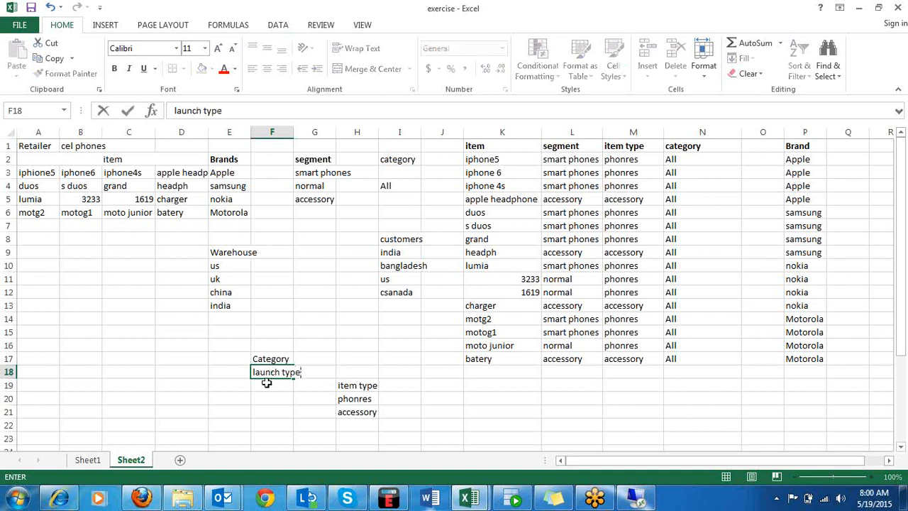
key(Return)
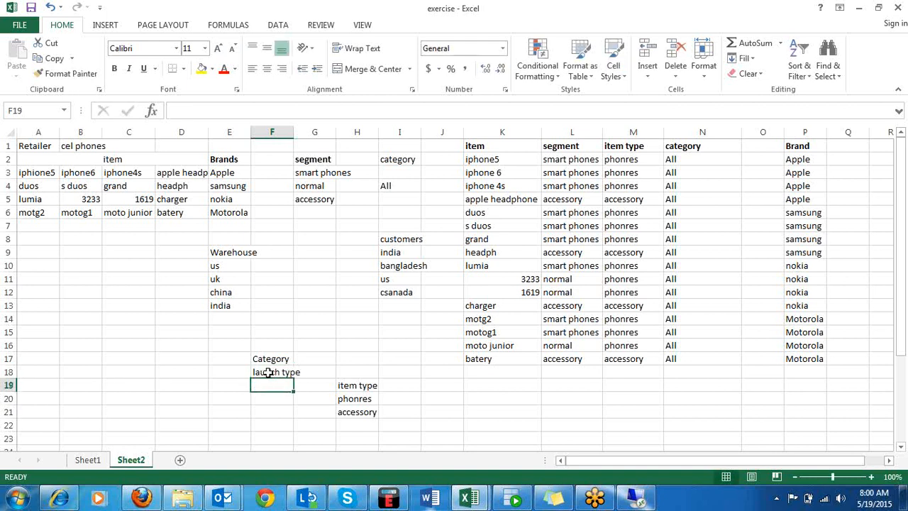
click(276, 374)
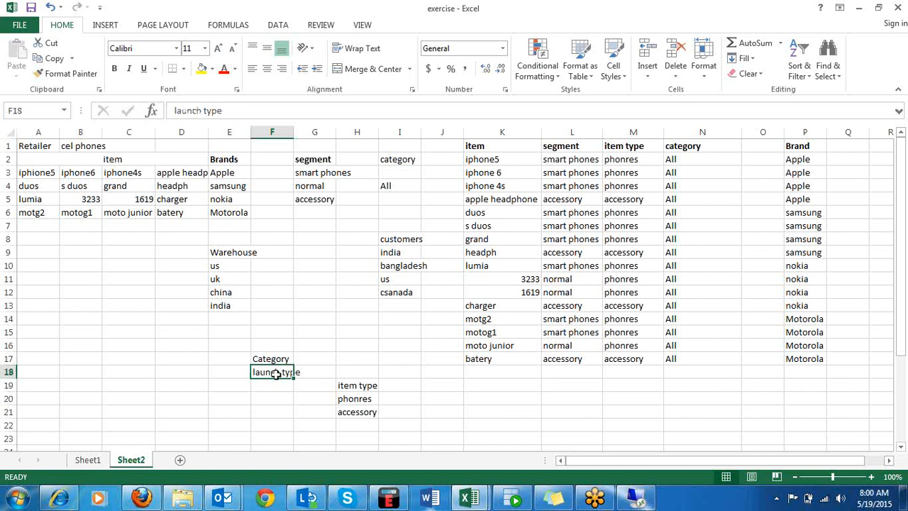
text(built)
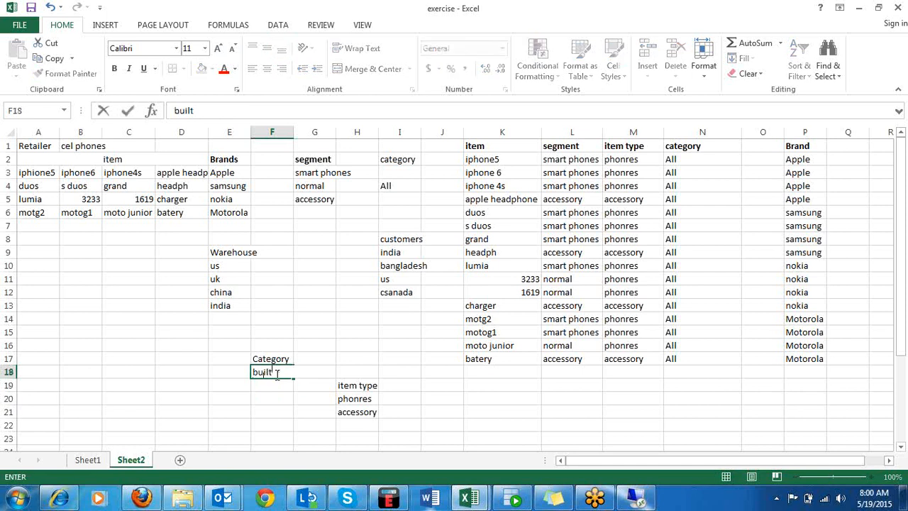
key(BackSpace)
key(BackSpace)
key(BackSpace)
key(BackSpace)
key(BackSpace)
Enter Compact phones in F18 as the first value under the Category heading.
click(278, 374)
text(Compac)
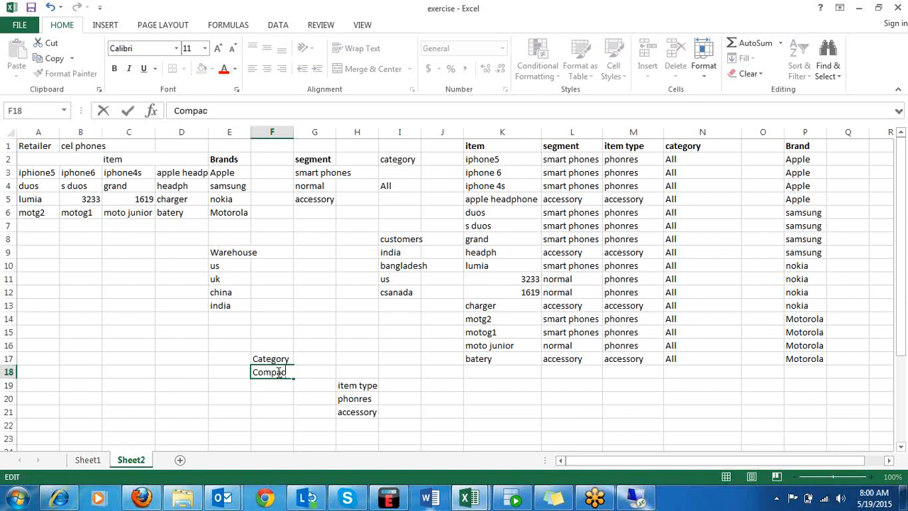
text(t p)
text(es an)
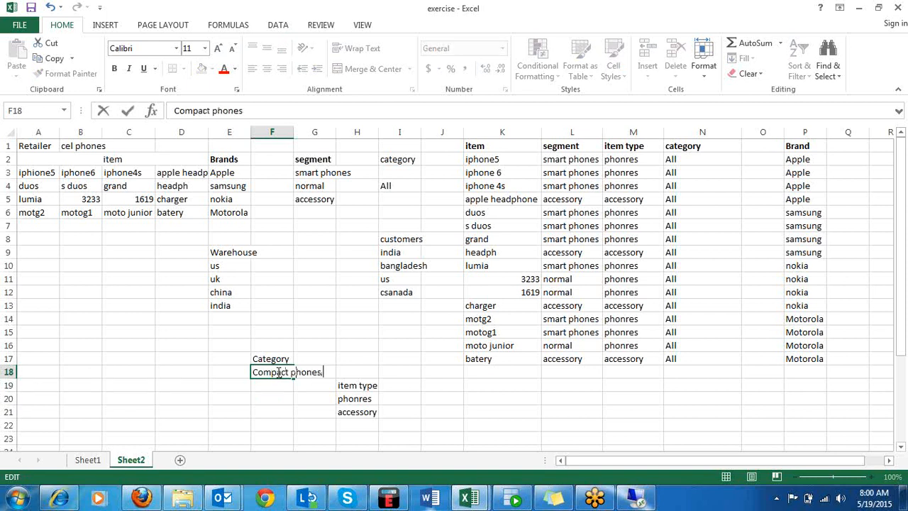
key(BackSpace)
key(BackSpace)
key(BackSpace)
Enter Big phones in F19 as the second value of the list.
click(262, 385)
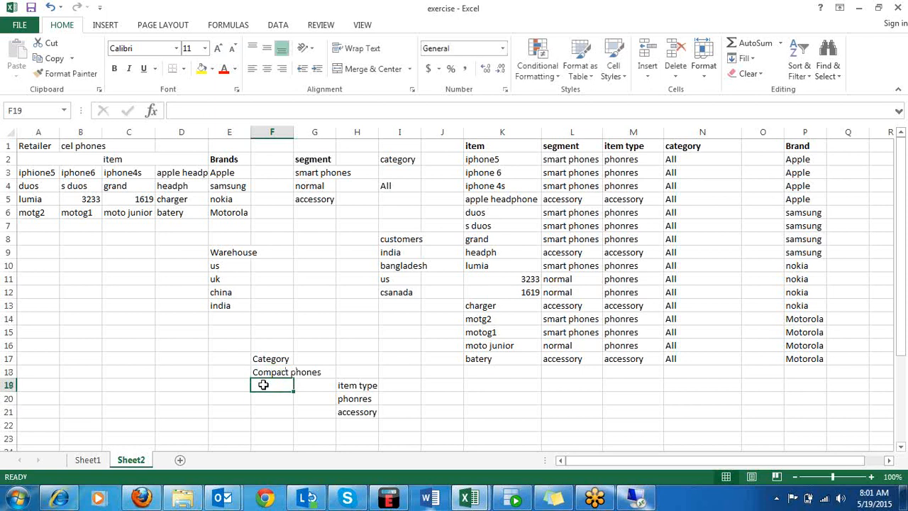
text(Big)
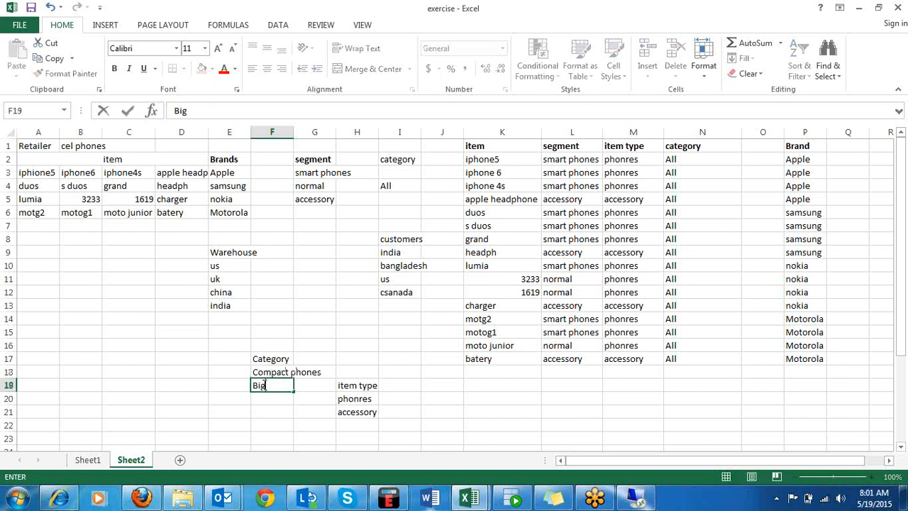
text( phones)
key(Return)
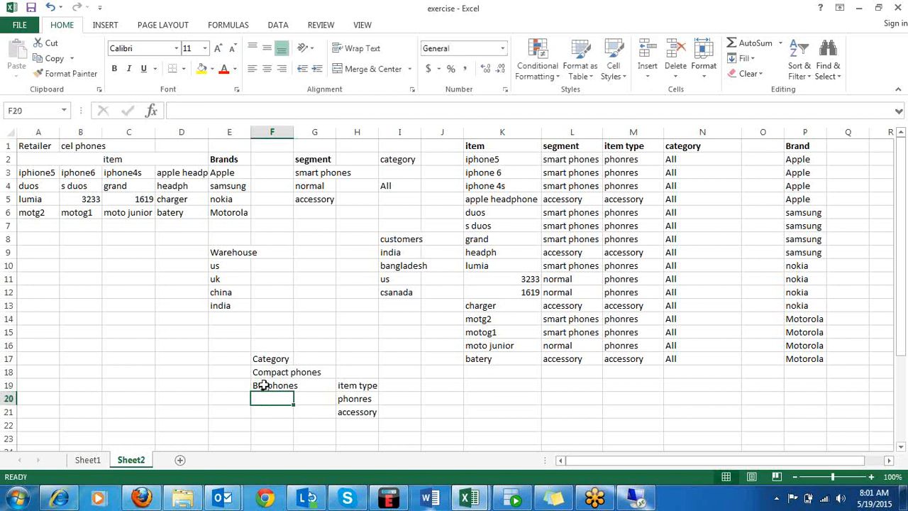
click(242, 371)
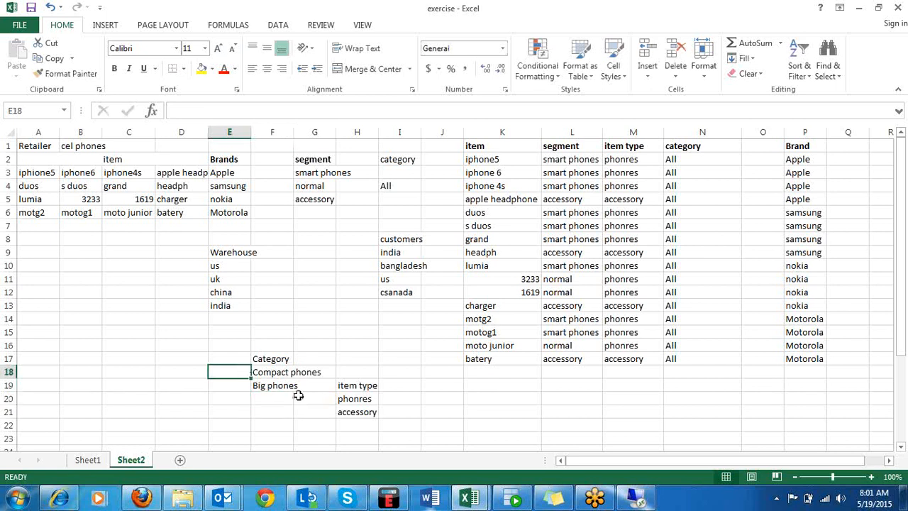
click(281, 375)
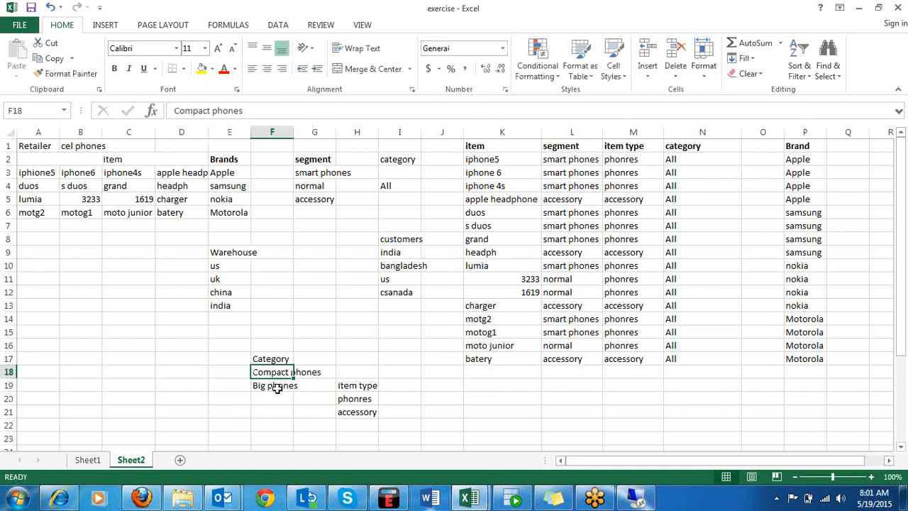
click(276, 387)
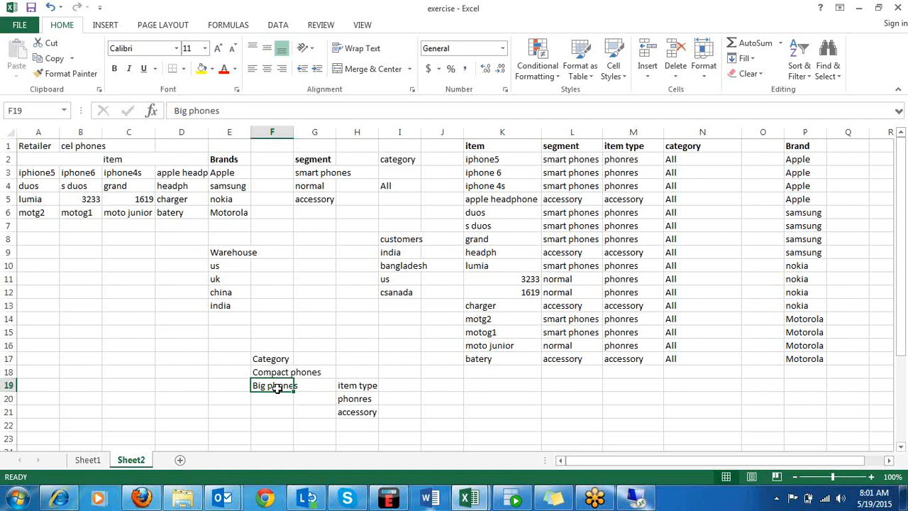
Change the Category heading in F17 to phone type.
click(249, 359)
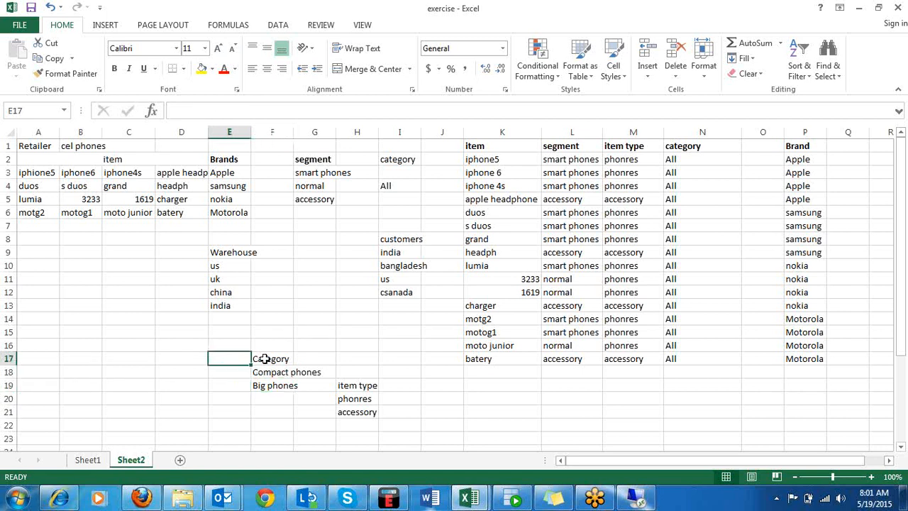
click(264, 359)
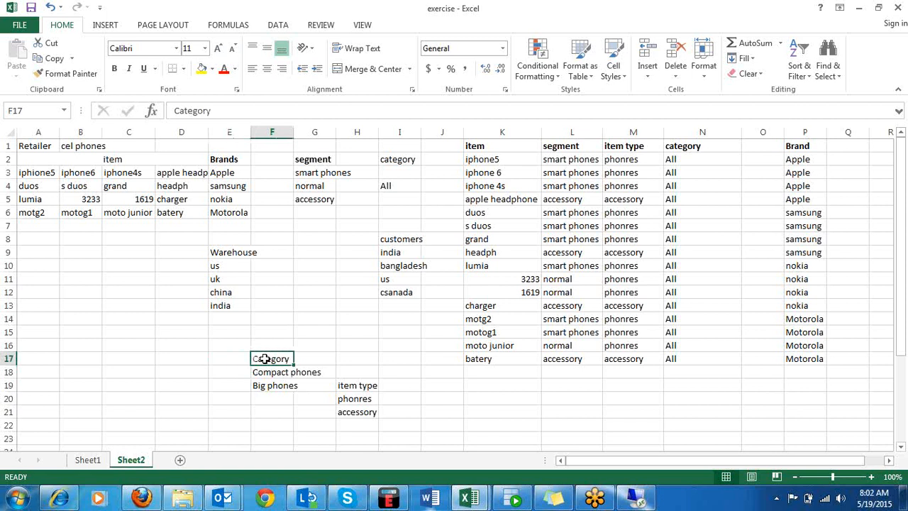
text(phone)
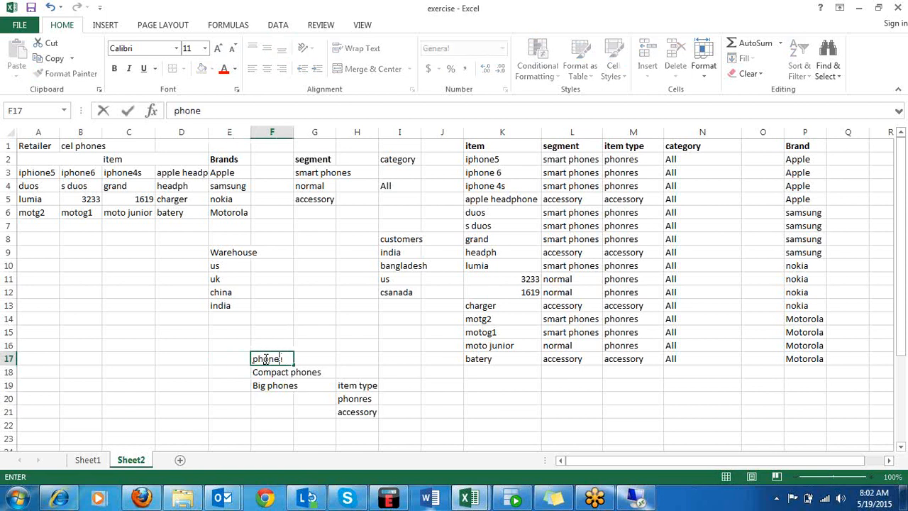
text( type)
click(347, 383)
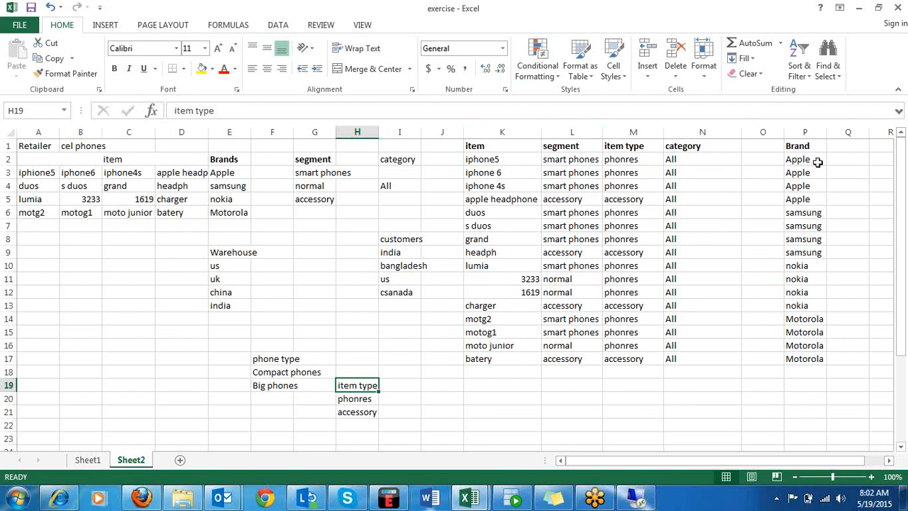
Add the column heading Phone type in R1, past the Brand column.
click(879, 144)
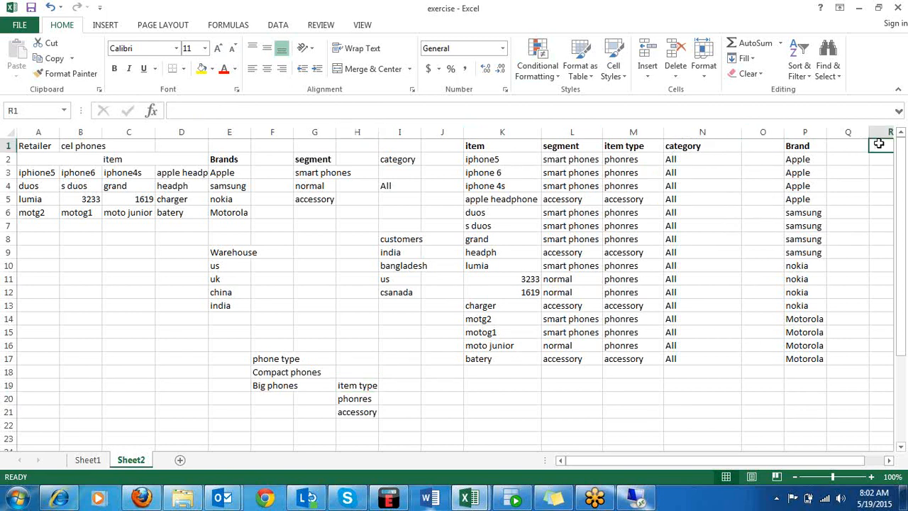
text(Phone typ)
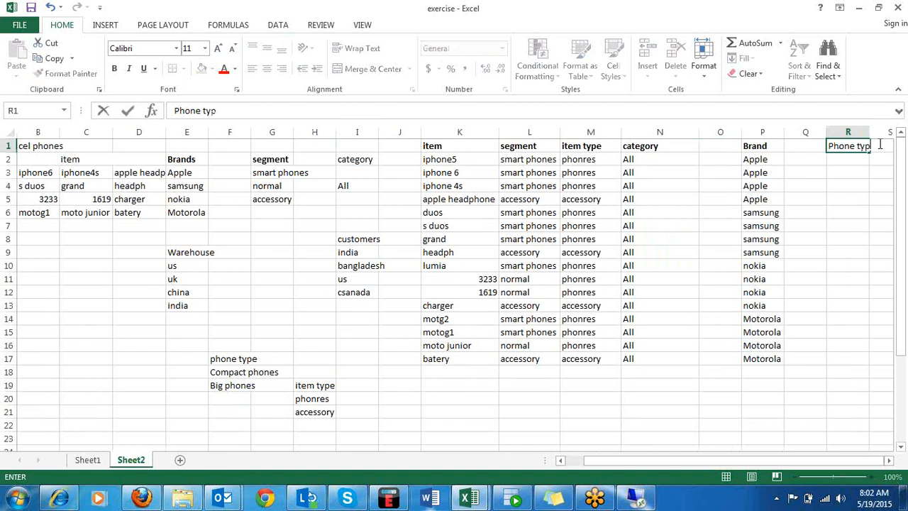
text(e)
click(848, 187)
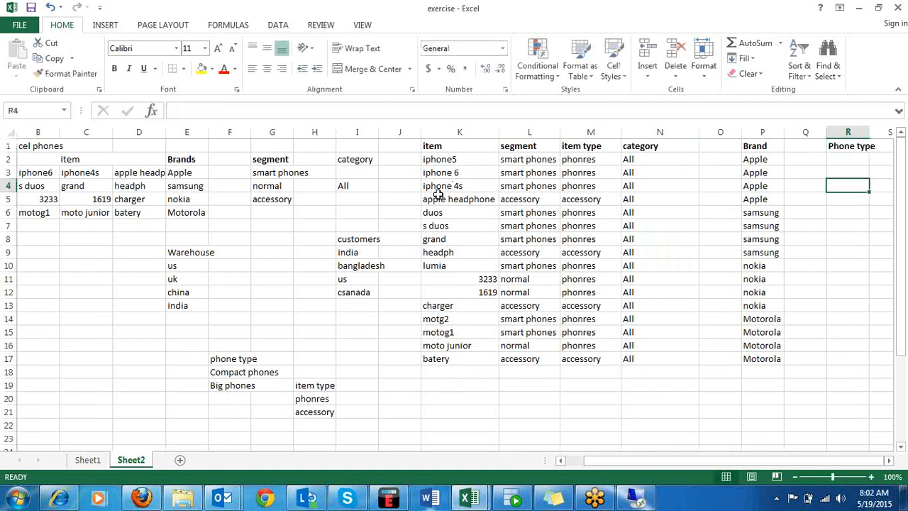
Enter N/A in R5 as the phone type of the apple headphone.
drag(445, 162, 448, 187)
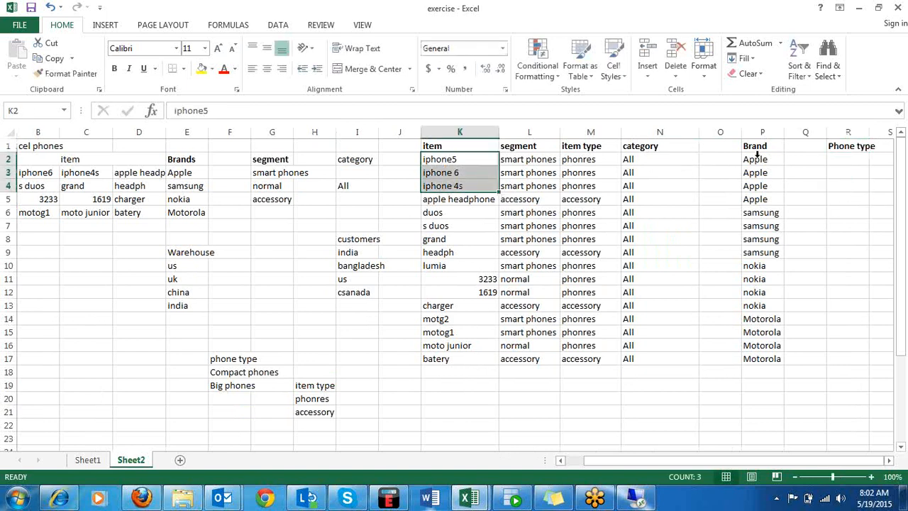
click(844, 162)
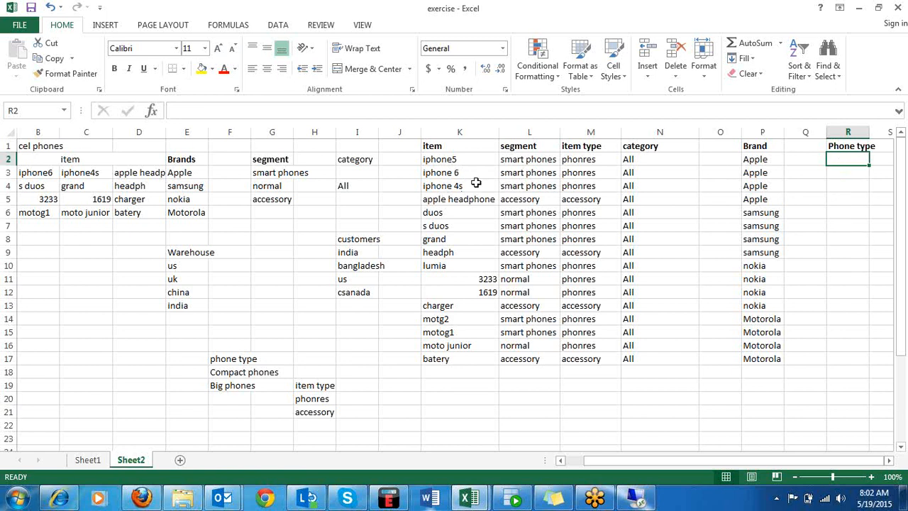
click(551, 198)
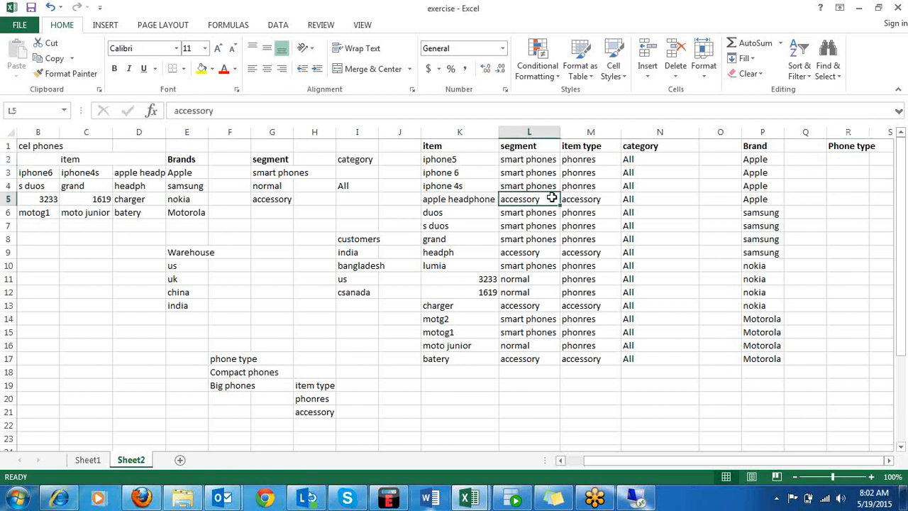
click(844, 203)
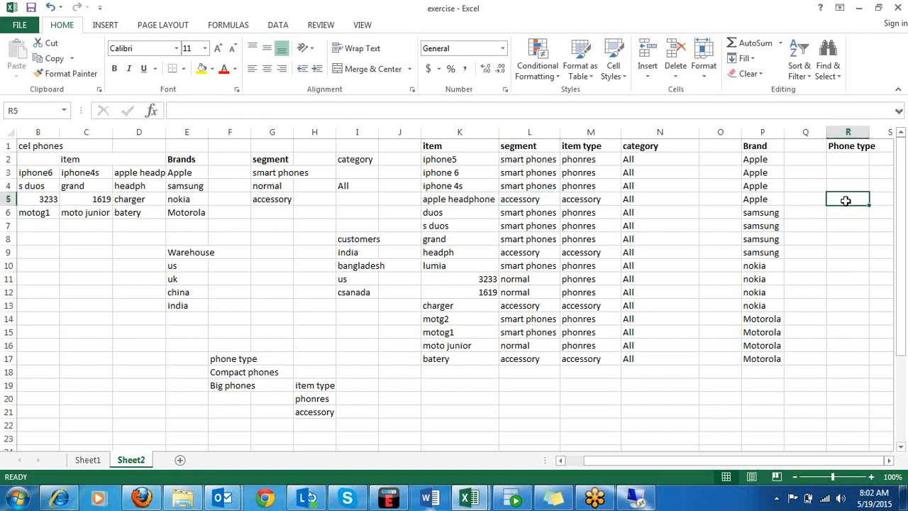
text(N/A)
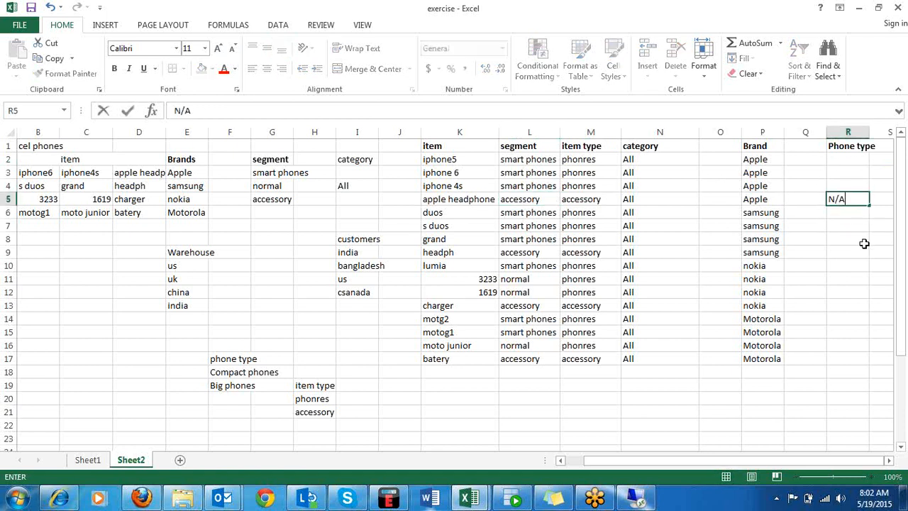
click(865, 253)
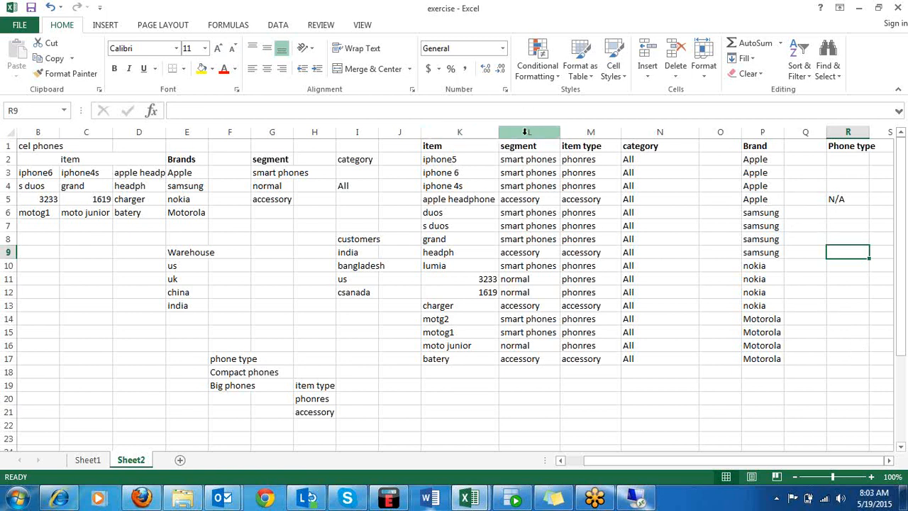
click(851, 145)
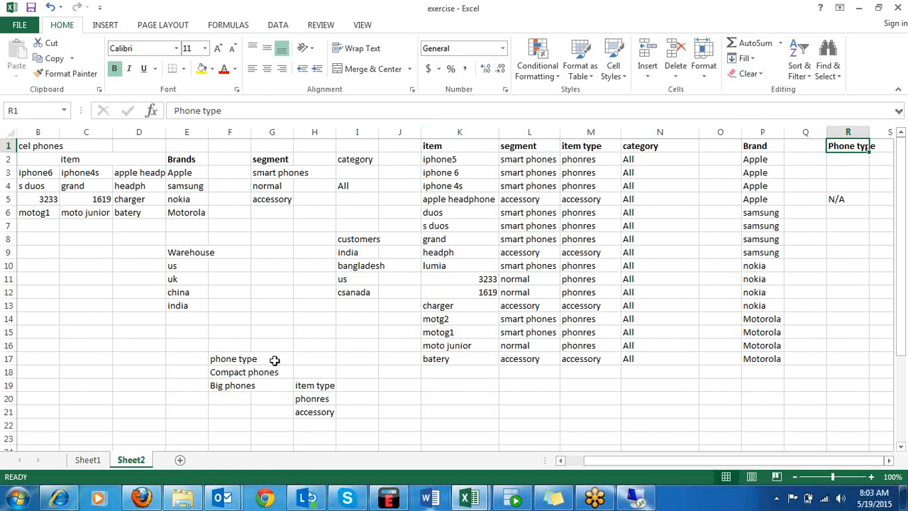
click(220, 330)
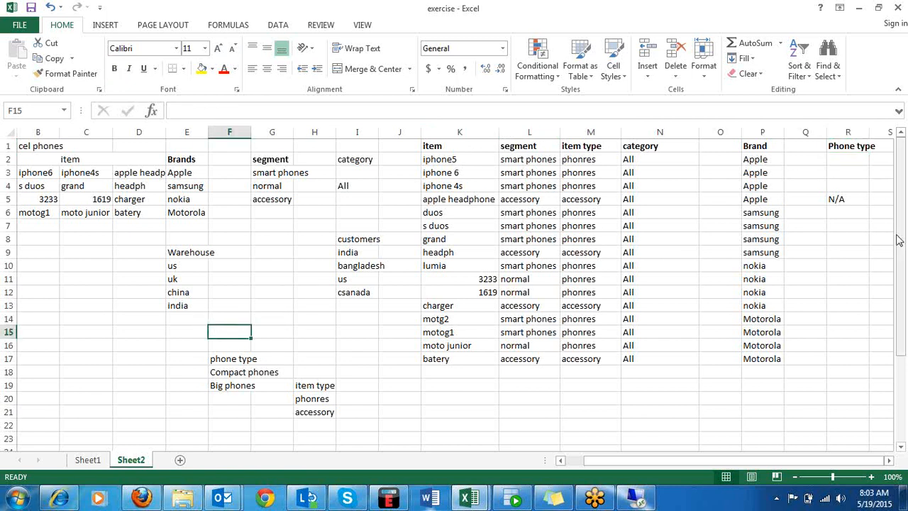
mouse_move(901, 242)
mouse_down()
mouse_move(904, 298)
mouse_move(899, 250)
mouse_up()
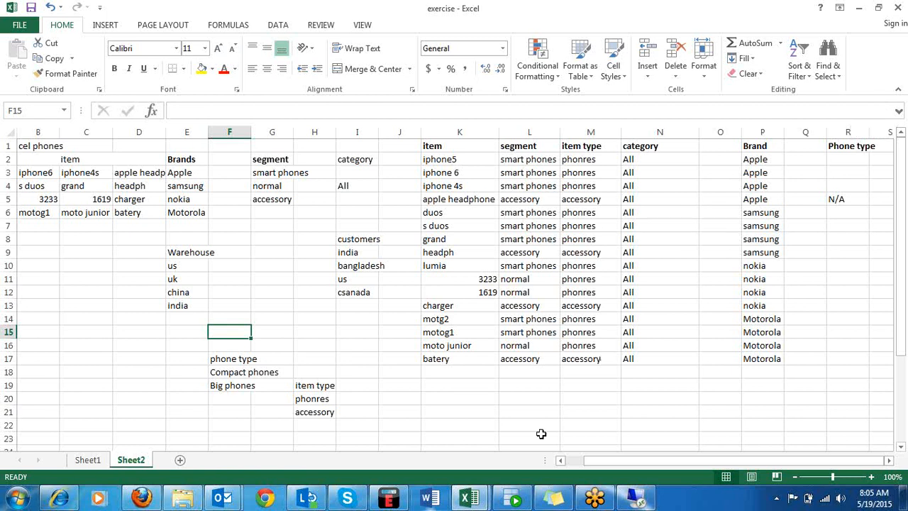
Start a new heading row below the item table with item in K19 and maniufacturer in L19.
click(432, 383)
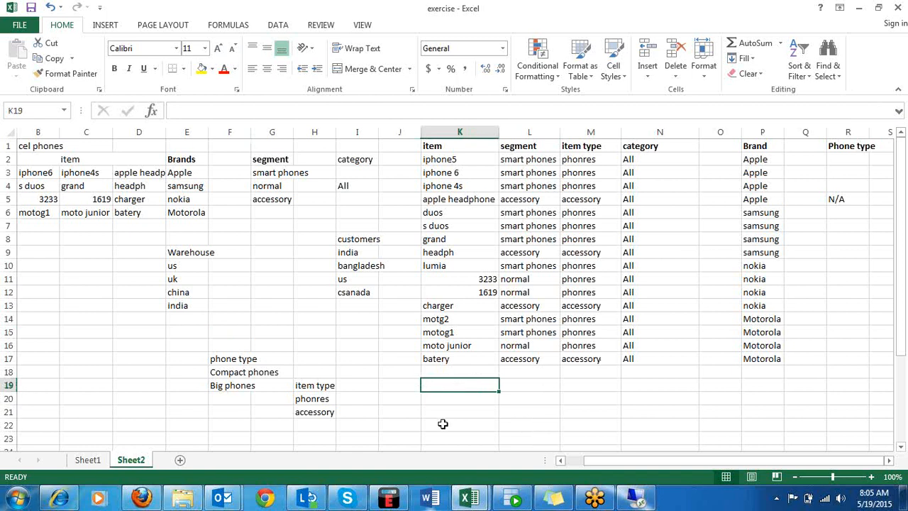
text(itwe)
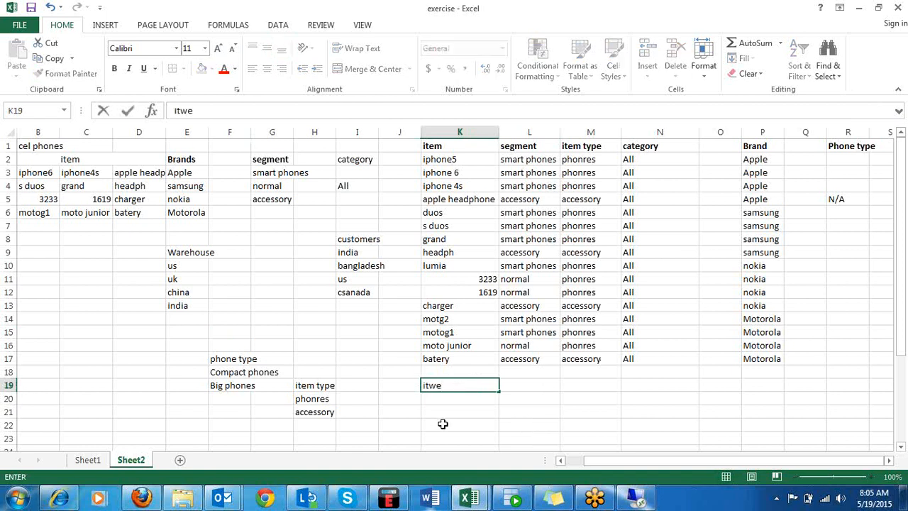
key(BackSpace)
key(BackSpace)
text(em)
key(Tab)
text(ma)
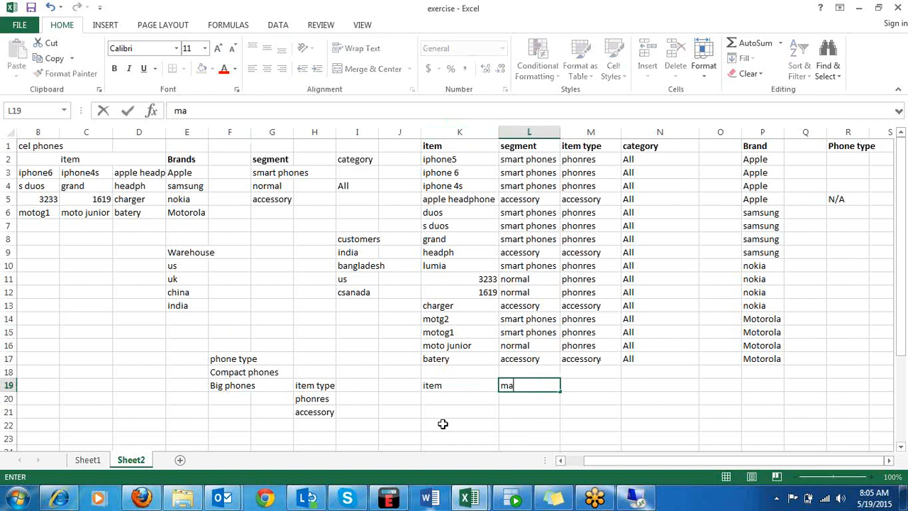
text(niufacturer)
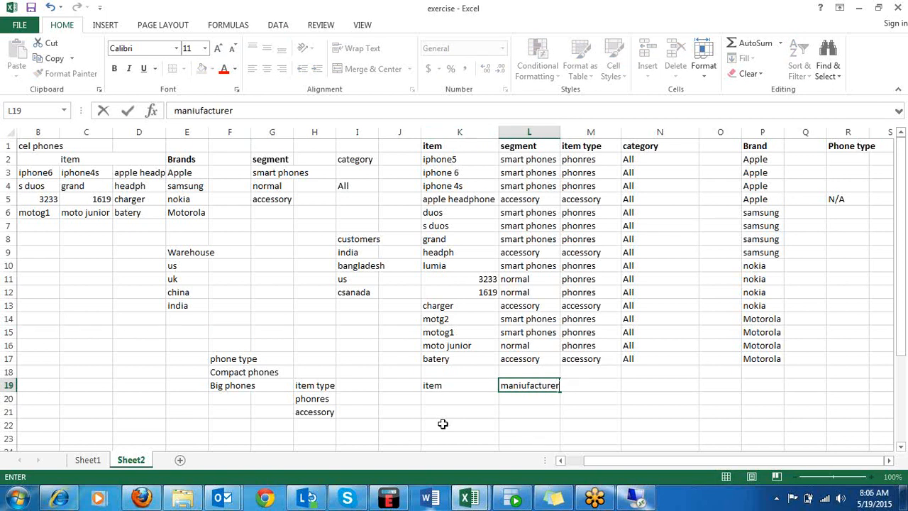
key(F2)
click(632, 389)
Complete the heading row of the lower table with date in M19 and sales in N19.
click(609, 383)
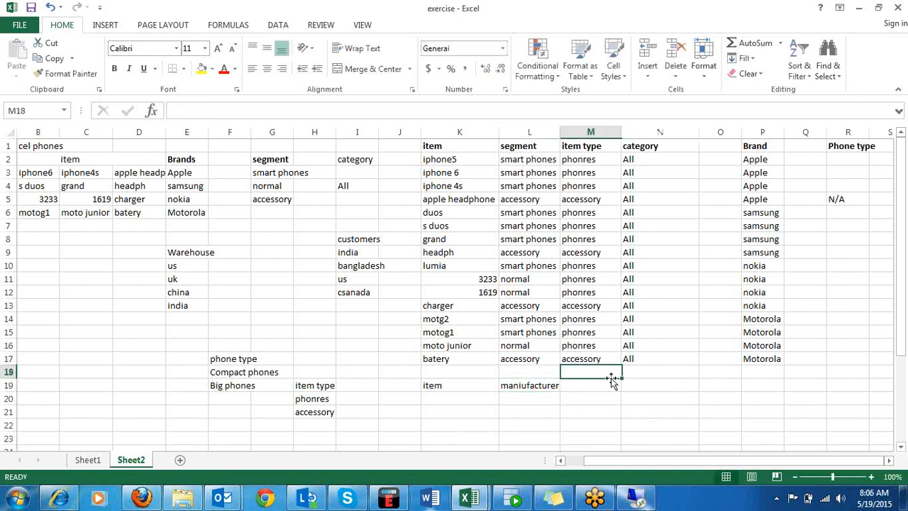
text(datew)
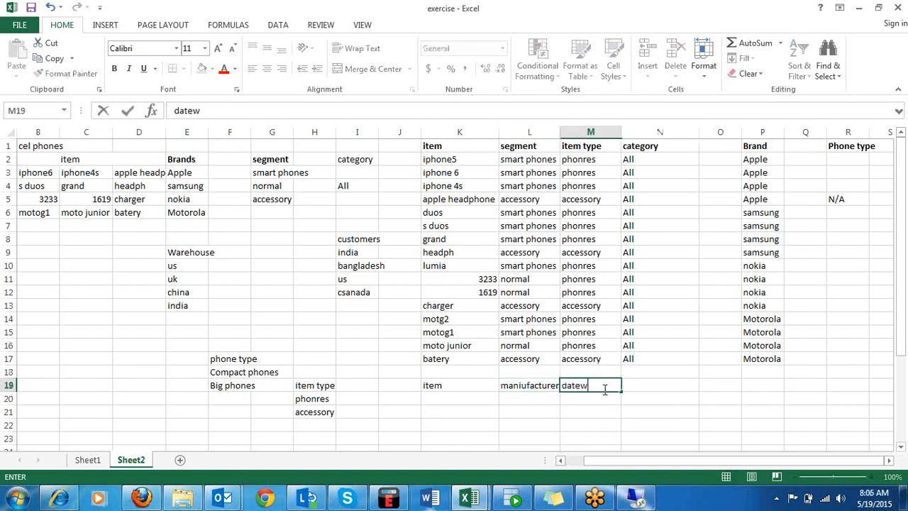
key(Tab)
text(d)
key(BackSpace)
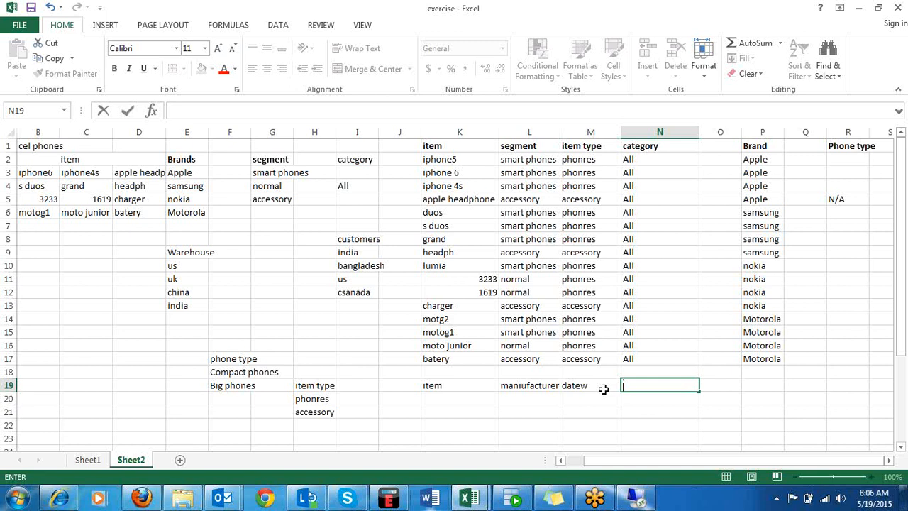
text(sales)
click(607, 387)
double_click(610, 385)
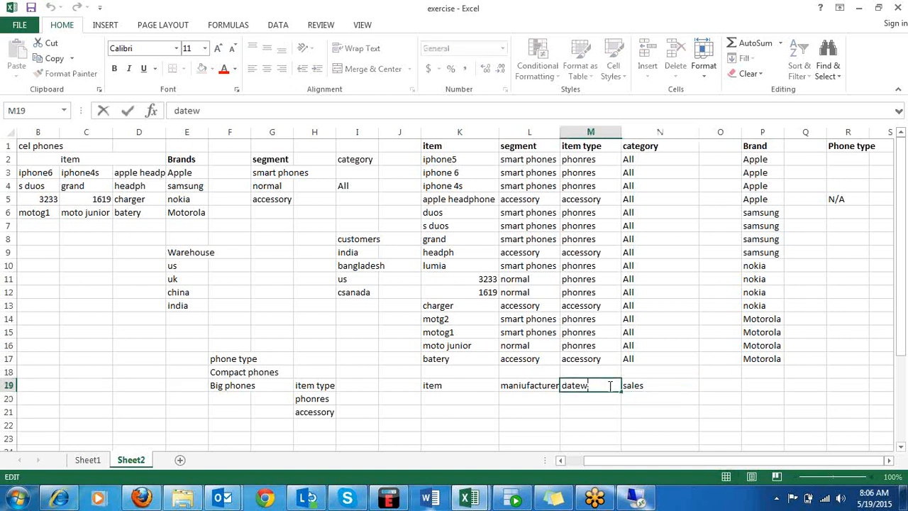
key(BackSpace)
click(595, 421)
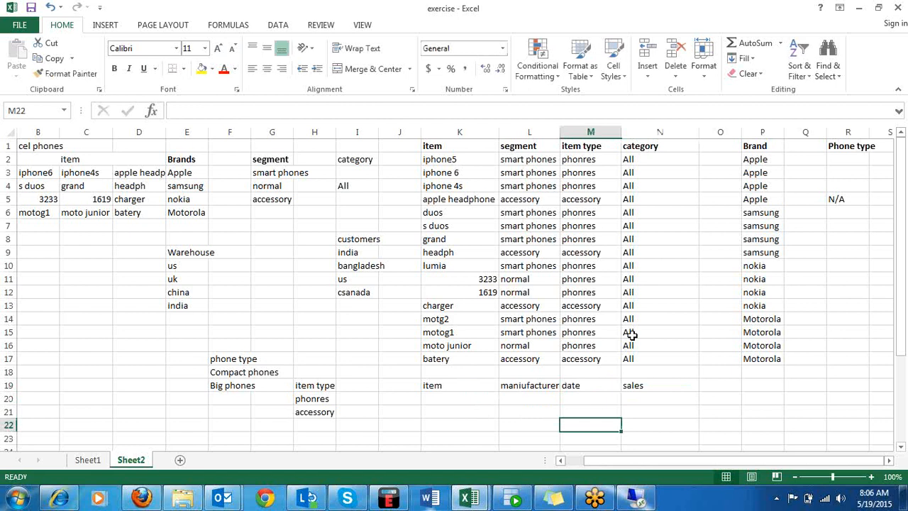
Enter microchip as the item in both K20 and K21.
click(463, 398)
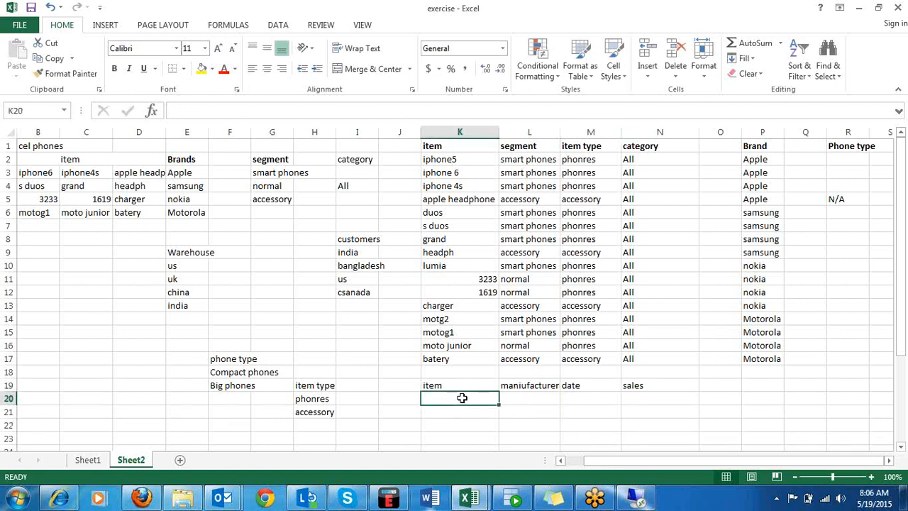
text(micr)
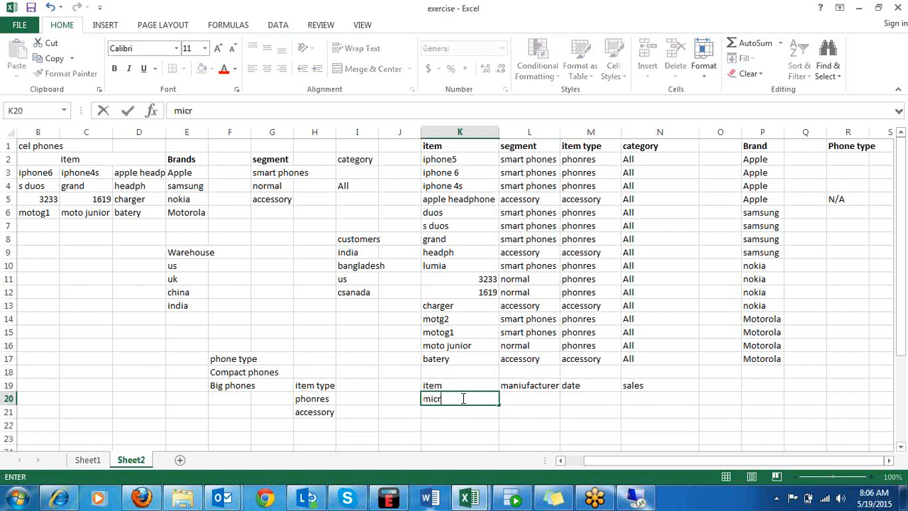
text(ochip)
key(Tab)
key(Return)
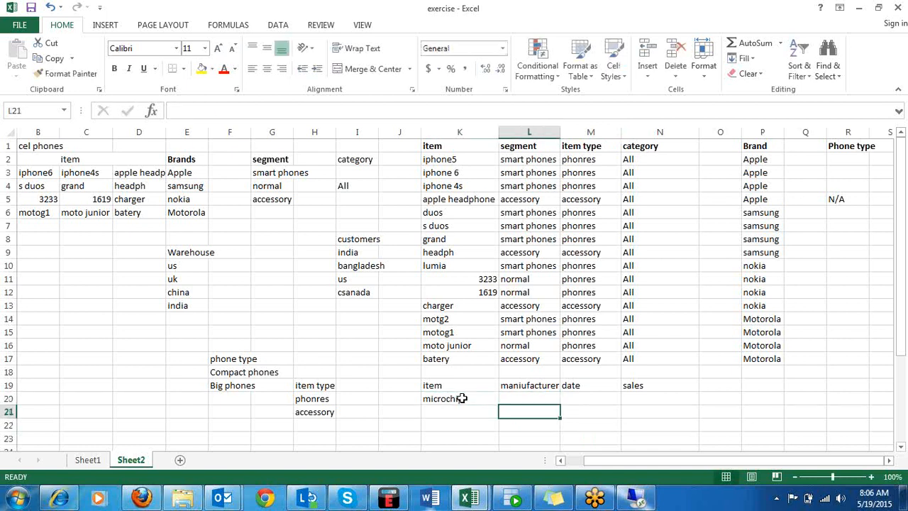
text(micro)
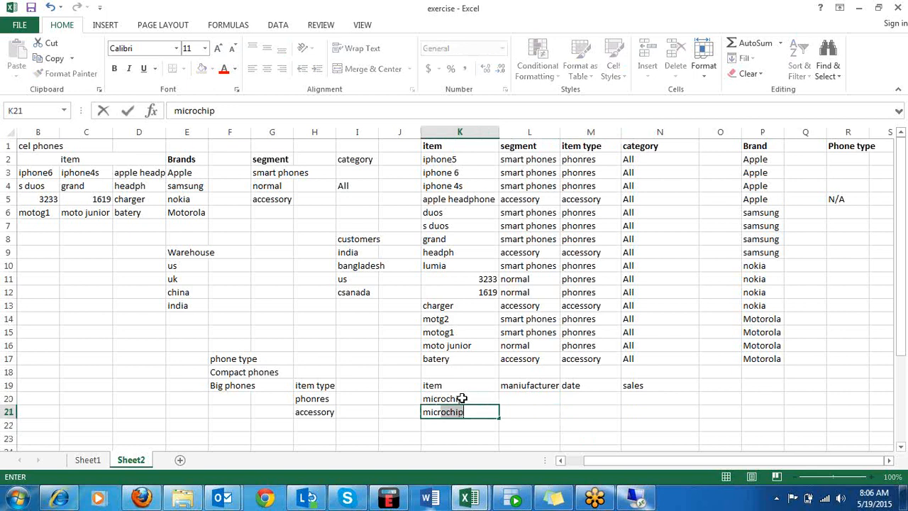
text(chip)
key(Tab)
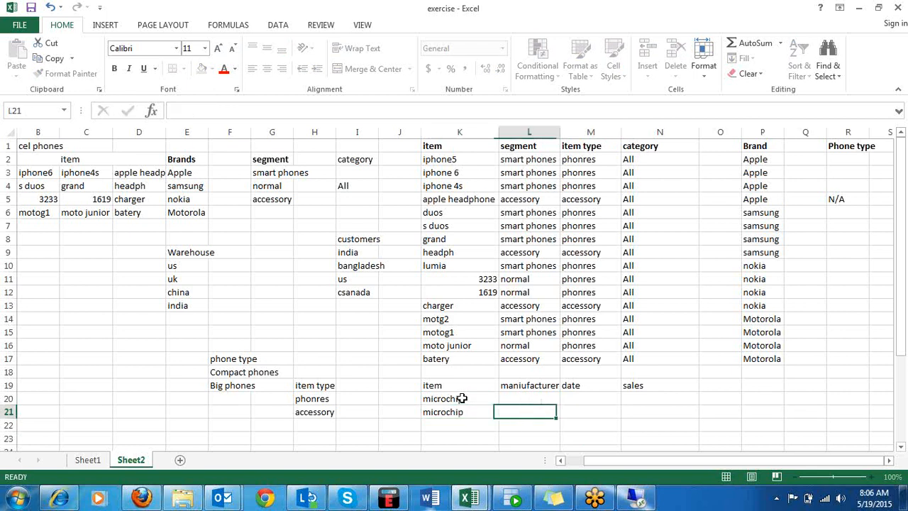
Enter m1 in L20 and m2 in L21 as the manufacturers of the two microchip rows.
key(Up)
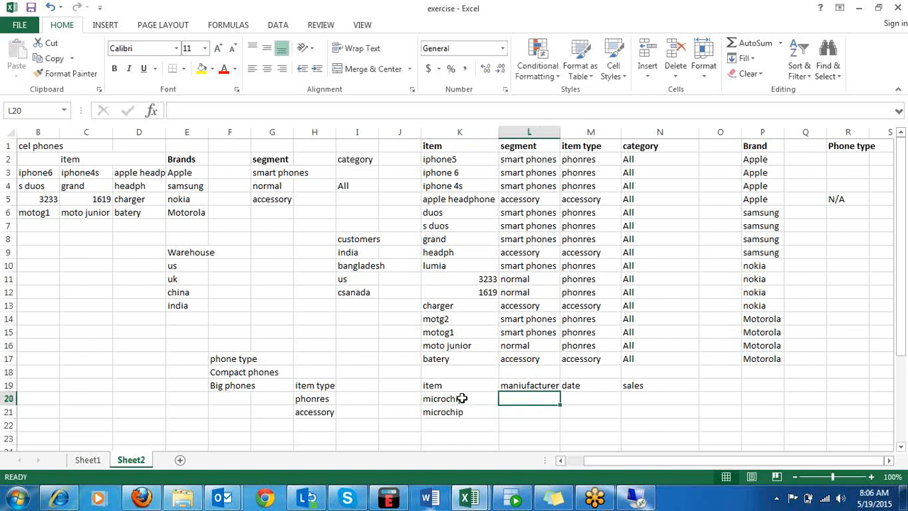
text(m1)
key(Return)
text(m)
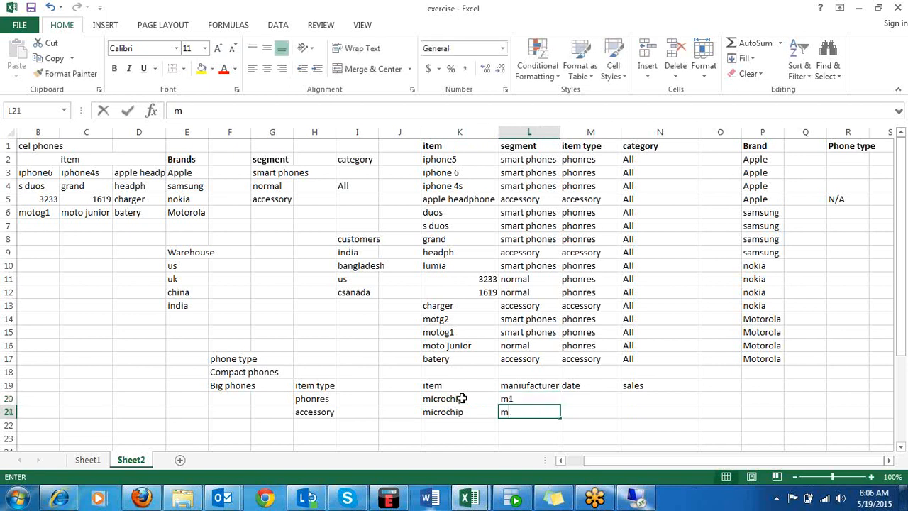
text(2)
key(Tab)
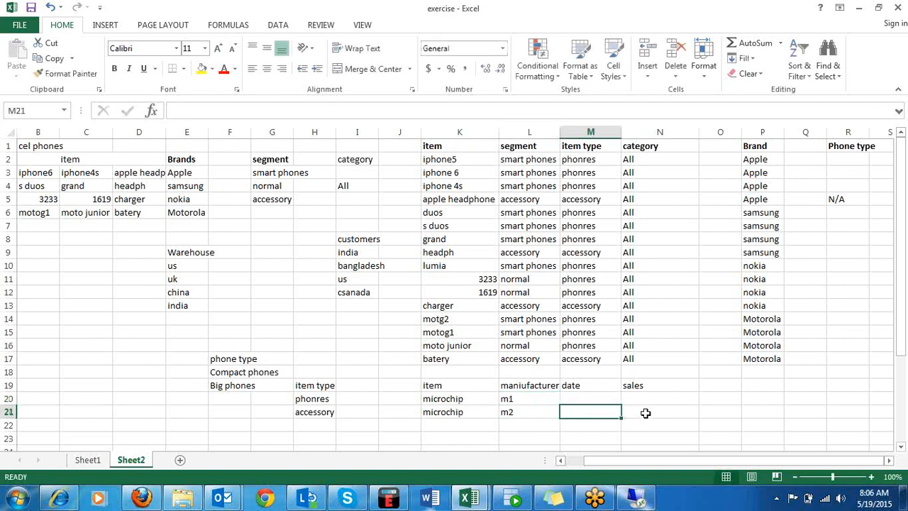
Enter sales of 10 in N20 for m1 and 15 in N21 for m2.
click(645, 400)
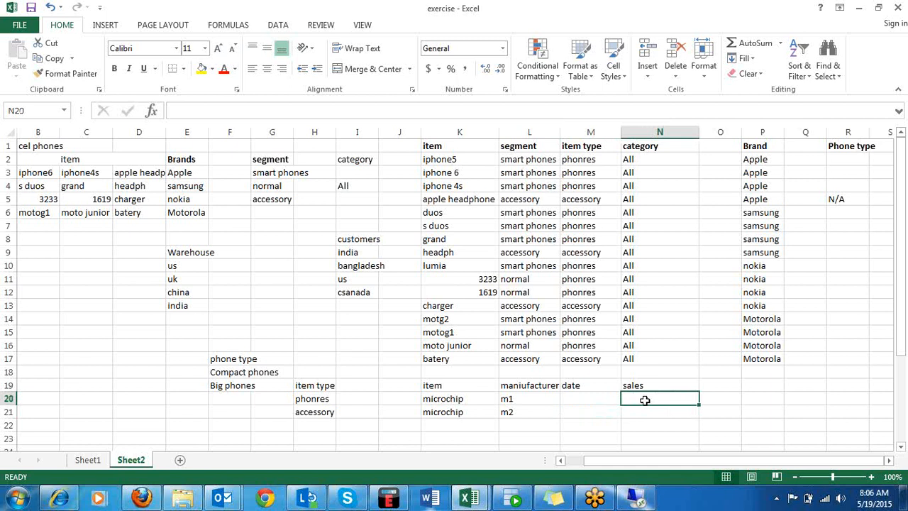
text(1)
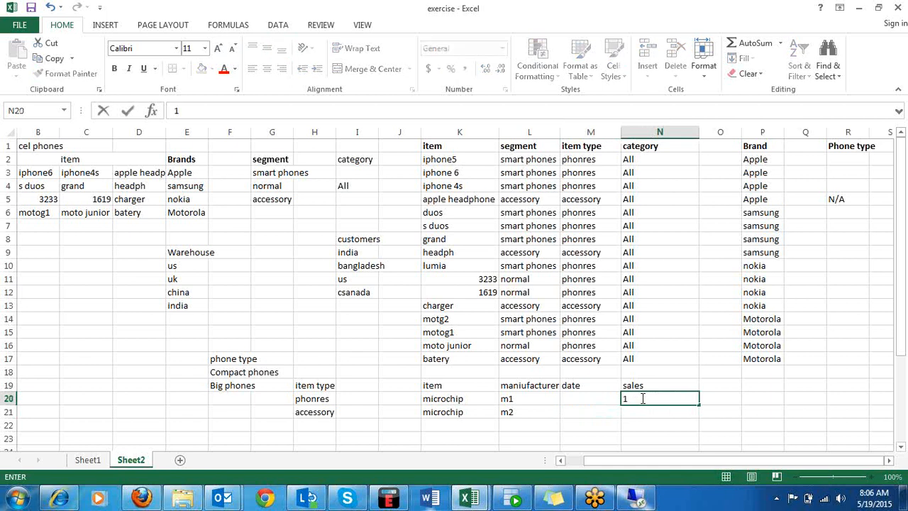
text(0)
key(Return)
text(1)
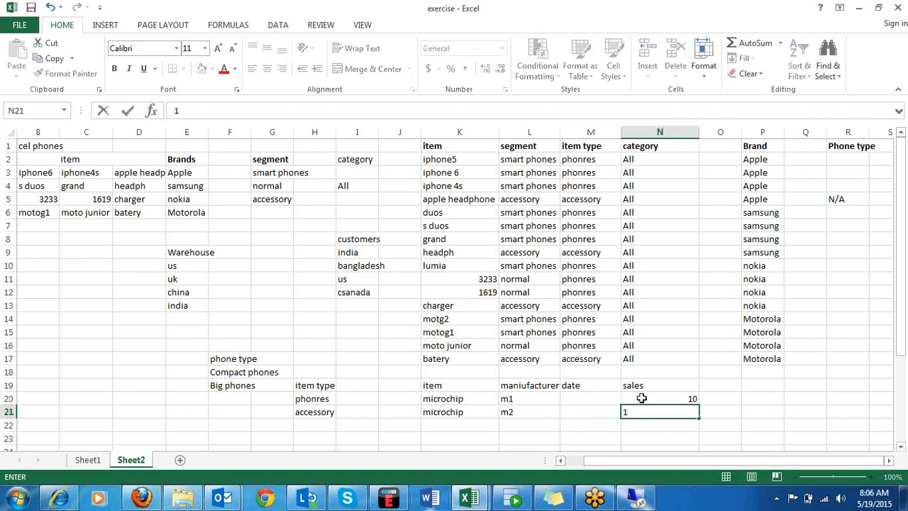
text(5)
key(Tab)
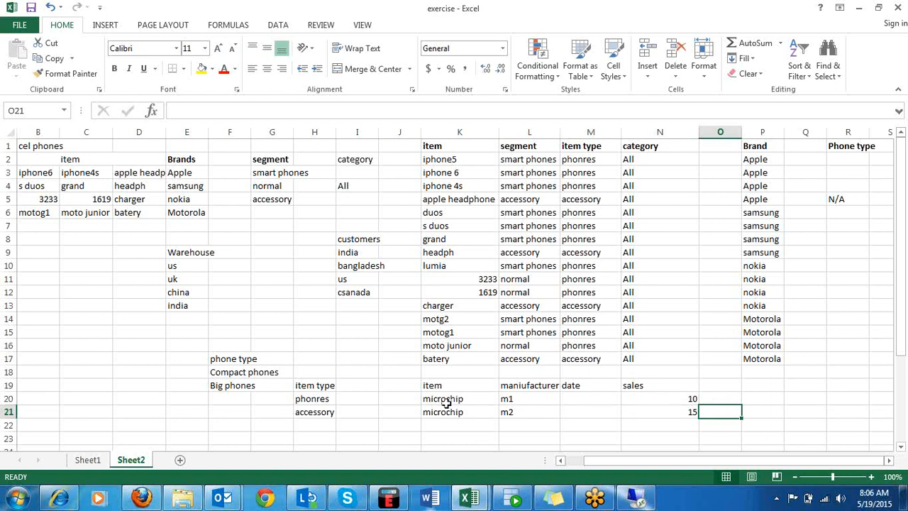
Compare the item and Brand columns of the main table with the item, manufacturer, date and sales table in K19:N21.
click(447, 401)
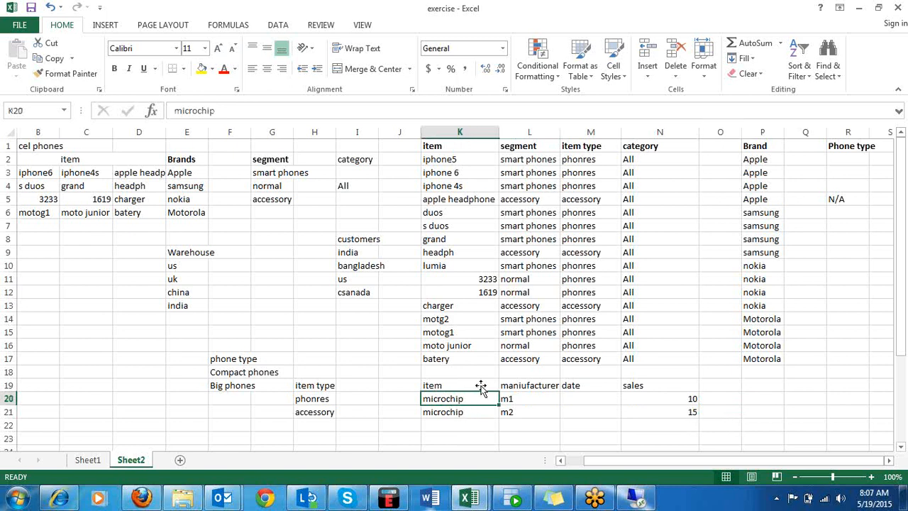
click(440, 157)
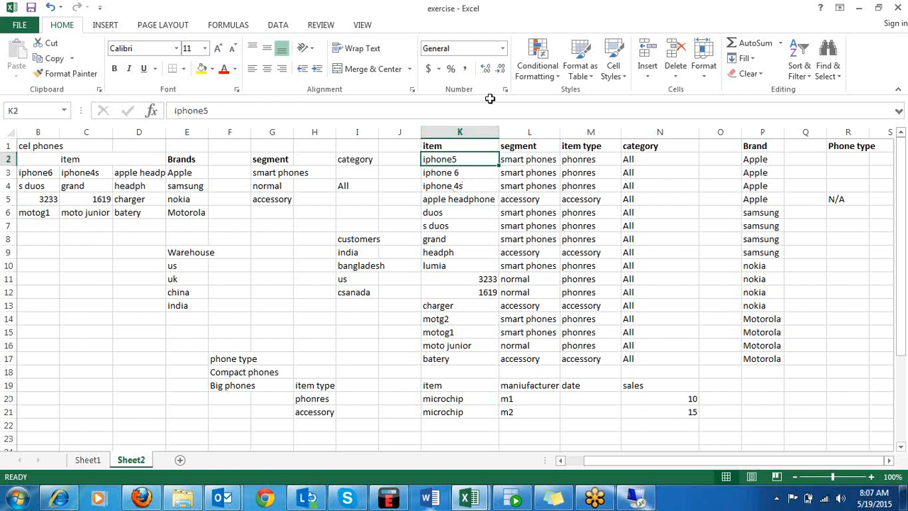
click(451, 144)
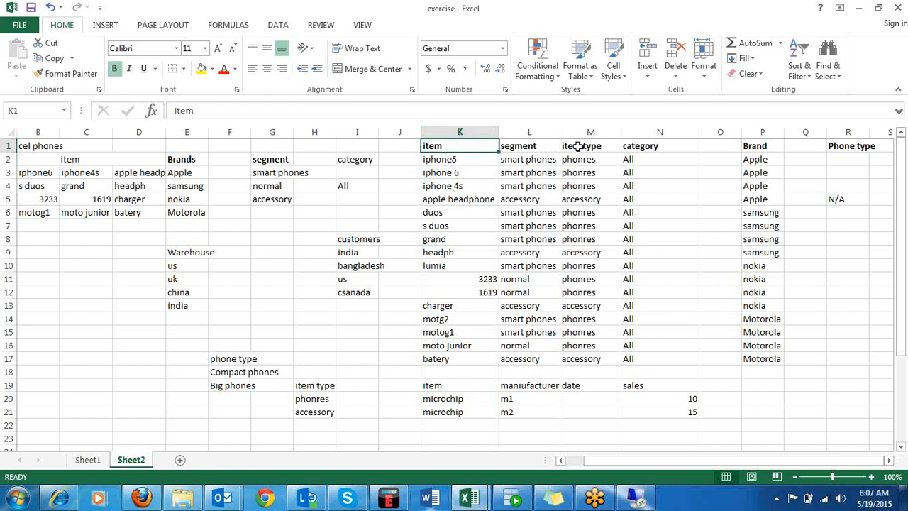
click(758, 144)
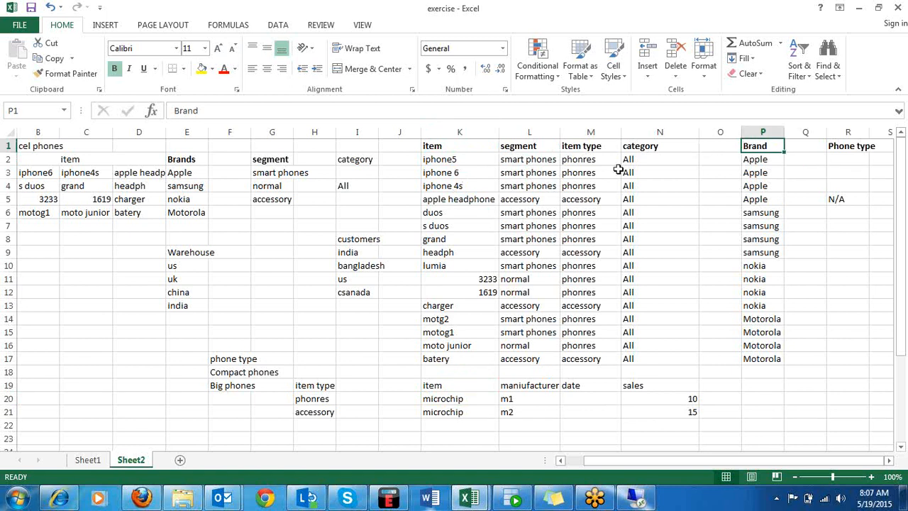
click(477, 164)
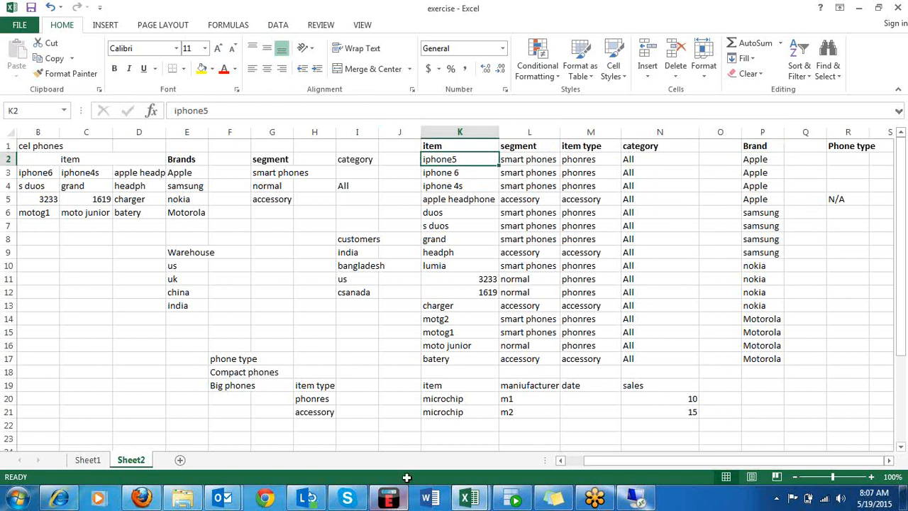
click(437, 386)
click(548, 389)
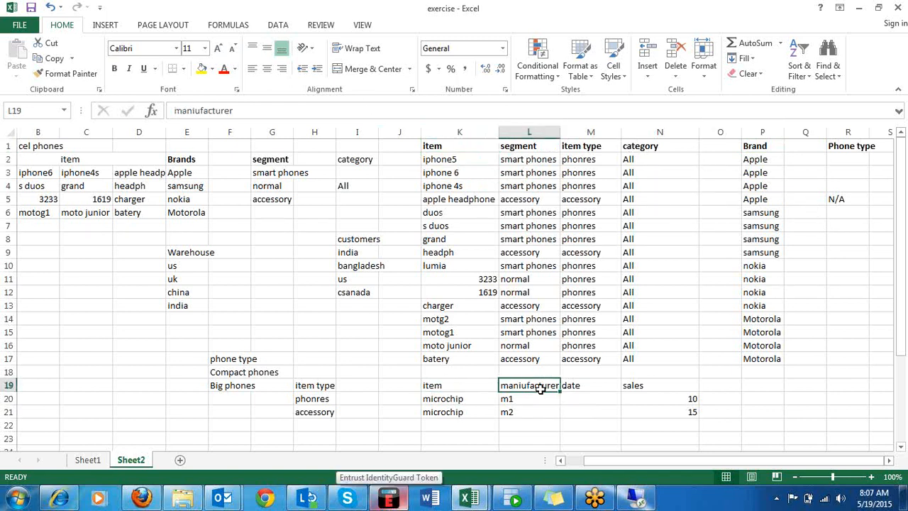
drag(435, 386, 692, 419)
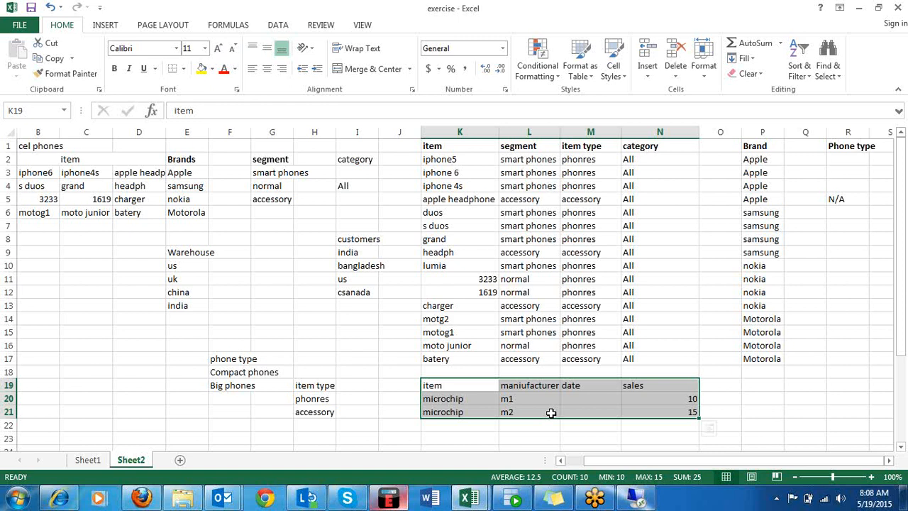
Add the heading CPM in J1 beside the item column and enter the code M001 in J2.
click(399, 149)
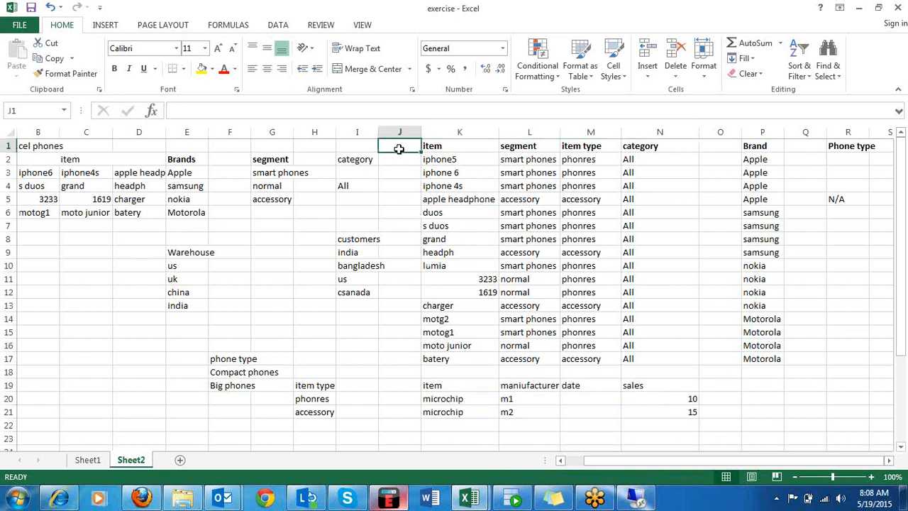
text(CPM)
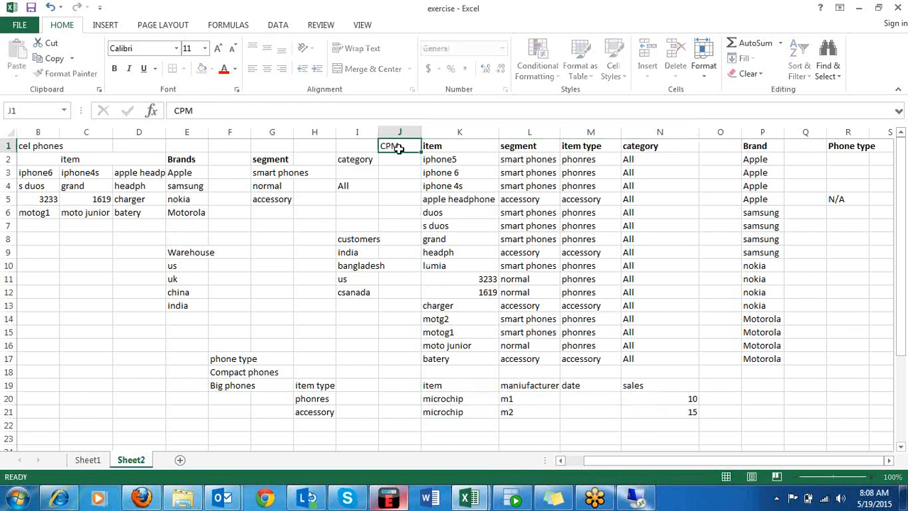
key(Return)
text(M1)
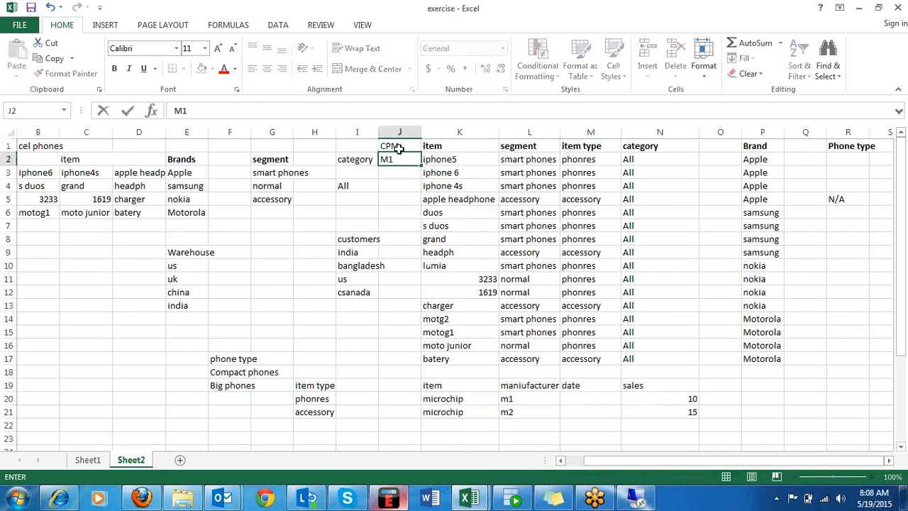
key(BackSpace)
text(001)
key(Return)
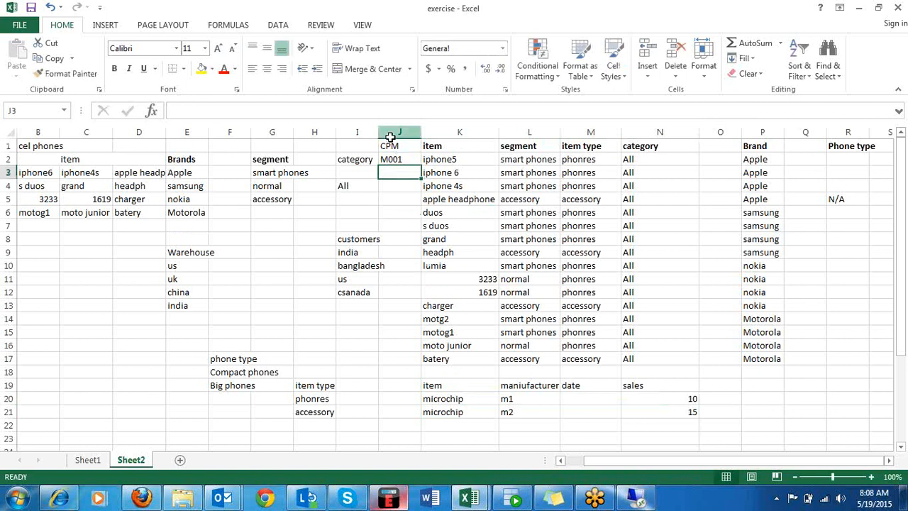
Fill the M001 code series from J2 down the CPM column to J21.
click(398, 161)
drag(421, 165, 410, 416)
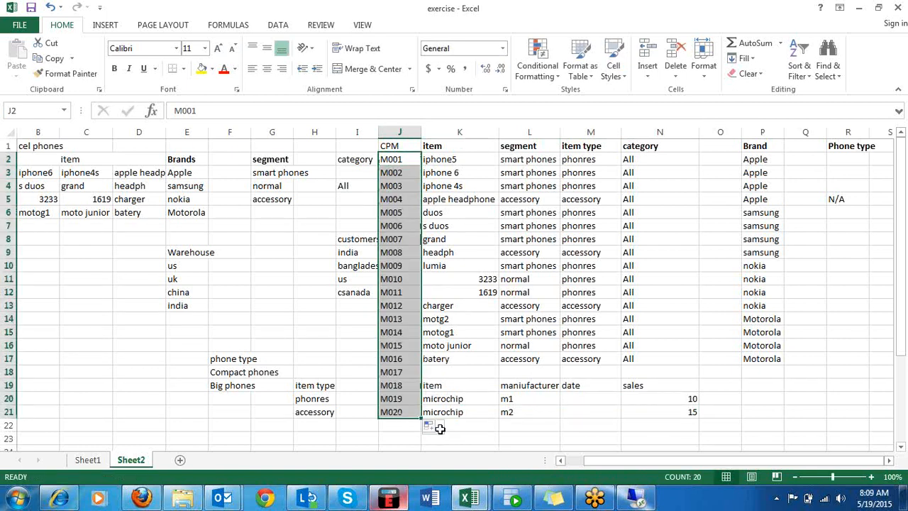
click(321, 348)
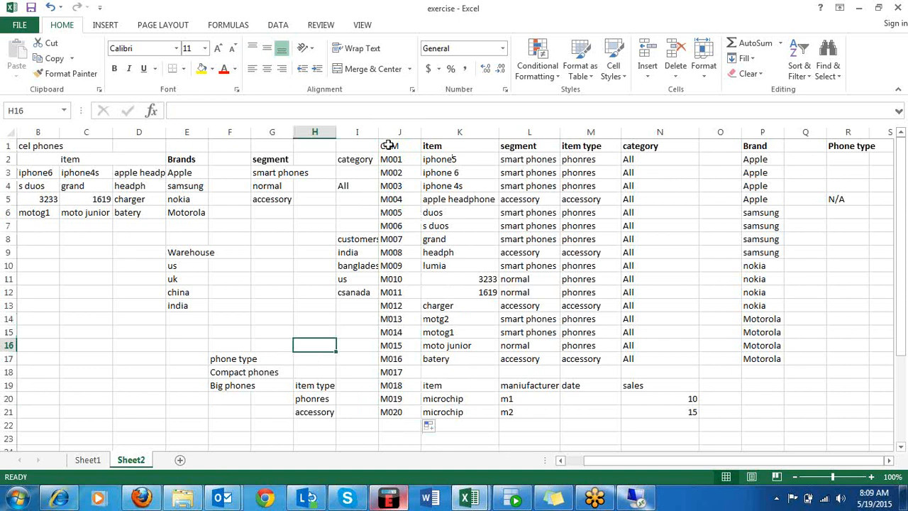
Highlight the CPM code M001 together with its item iphone5 to review how they pair up.
drag(388, 145, 476, 163)
click(465, 156)
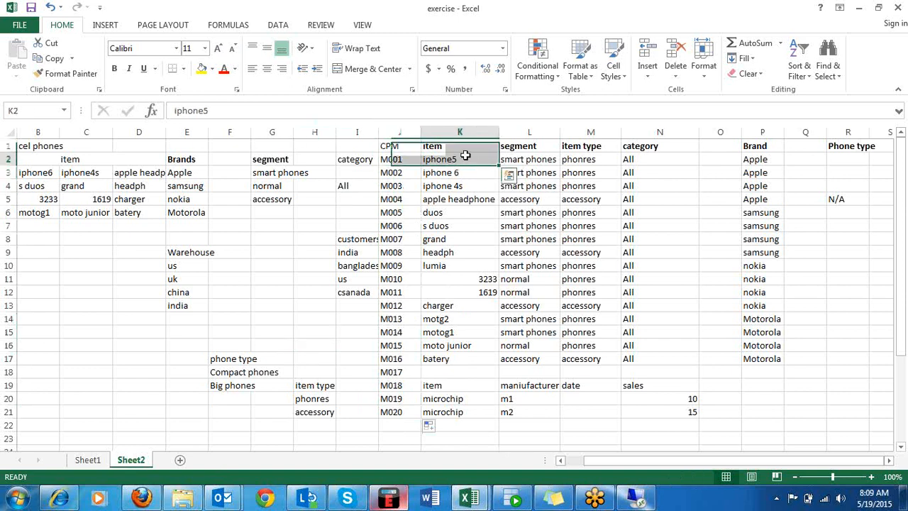
drag(399, 157, 449, 159)
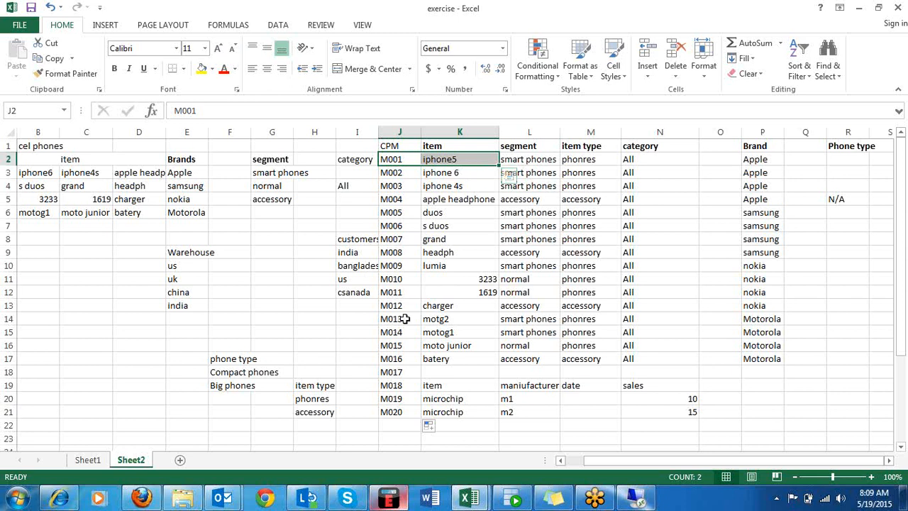
click(488, 437)
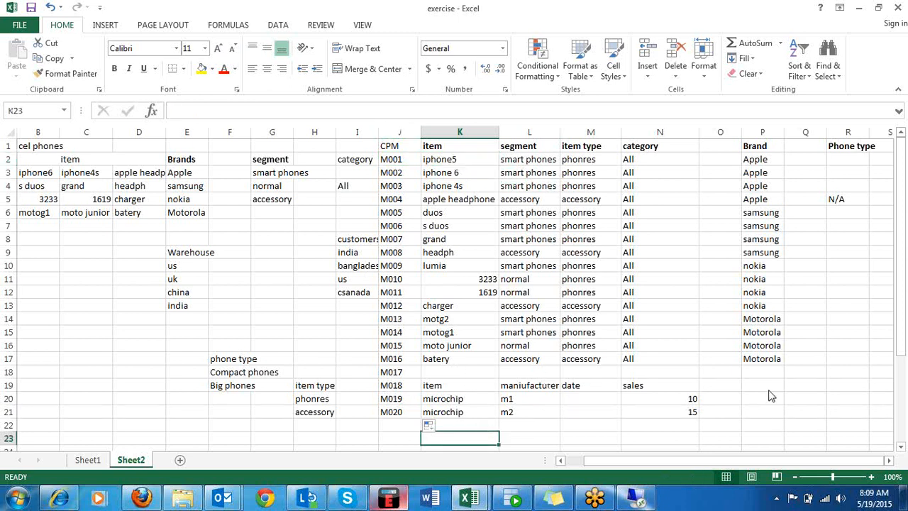
drag(904, 248, 903, 376)
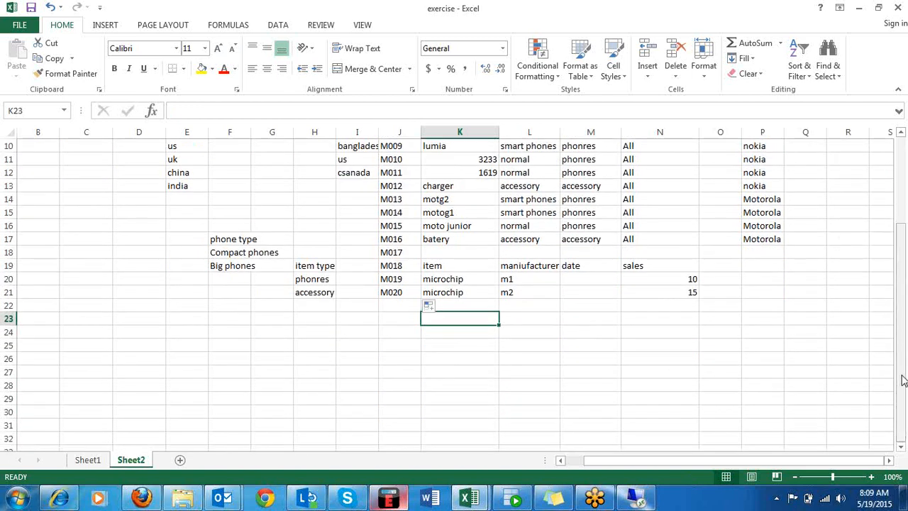
click(265, 330)
key(Return)
key(Down)
key(Down)
key(Down)
key(Down)
key(Down)
key(Down)
key(Down)
key(Down)
key(Down)
key(Down)
key(Down)
key(Down)
key(Down)
key(Down)
key(Down)
key(Down)
key(Down)
key(Down)
key(Down)
key(Down)
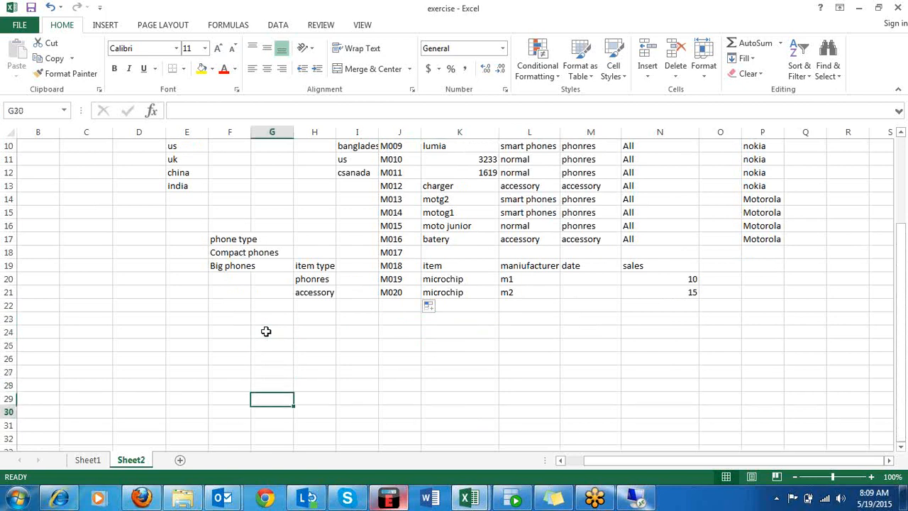
Enter the heading Warehouses in G23, below the existing data.
key(Up)
key(Up)
key(Up)
key(Up)
key(Up)
key(Up)
key(Up)
key(Up)
key(Up)
key(Up)
key(Up)
key(Up)
key(Up)
key(Up)
key(Up)
key(Up)
key(Up)
key(Up)
key(Up)
key(Up)
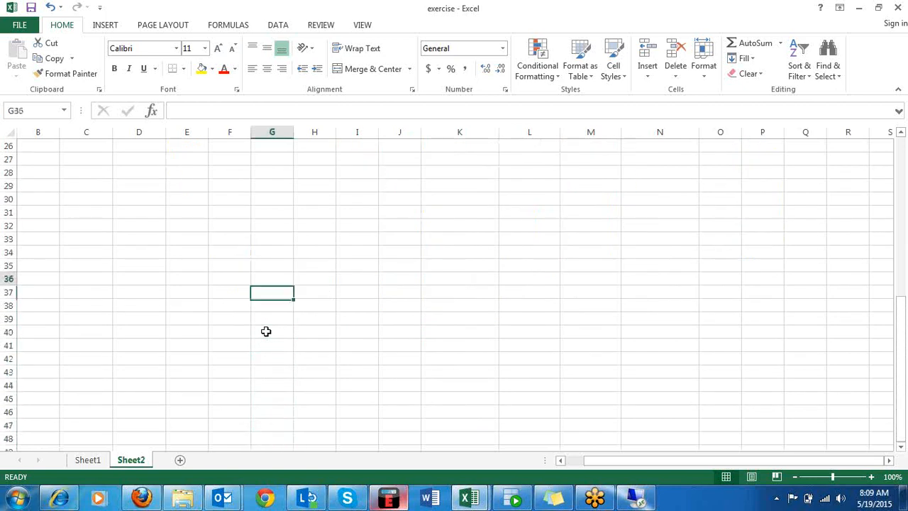
key(Down)
key(Down)
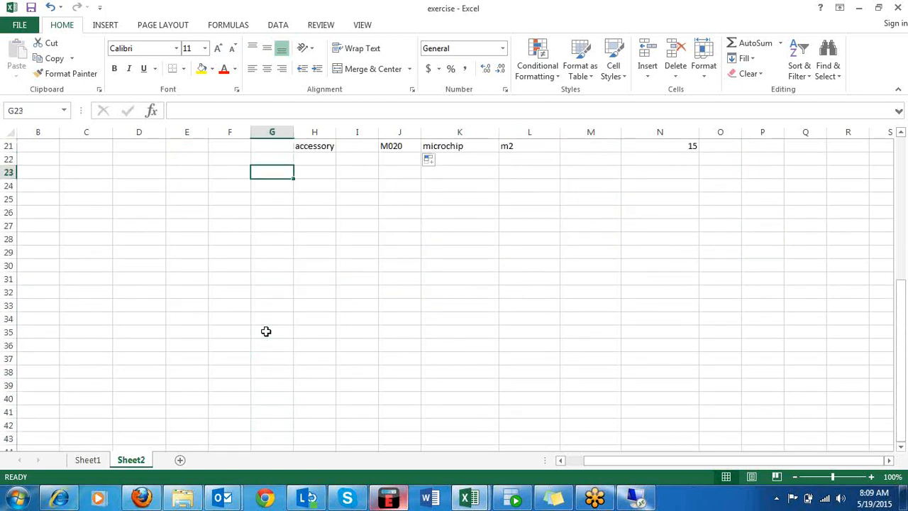
text(Ware)
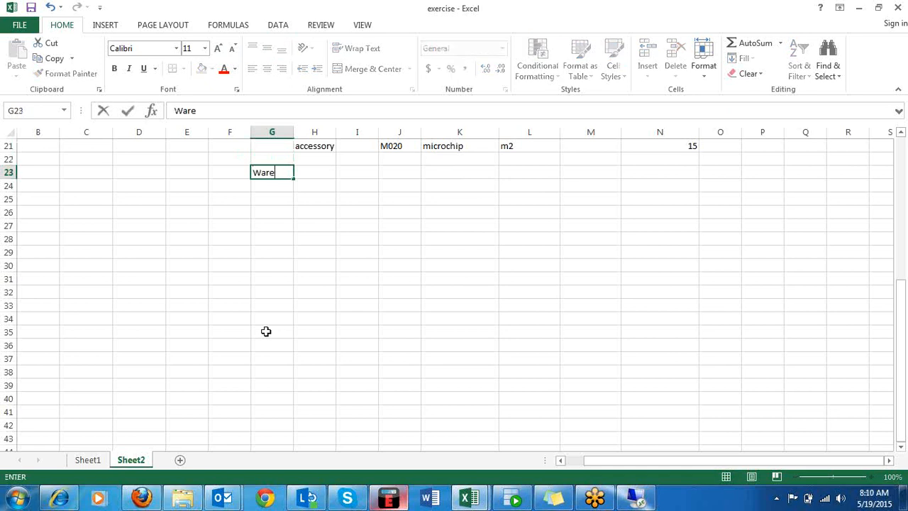
text(houses)
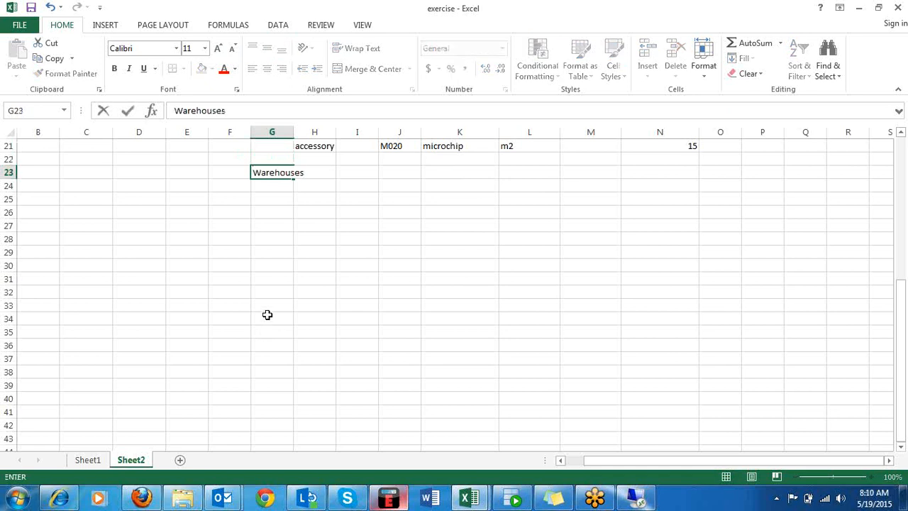
List the warehouses China WS, US WHSE and India US in G24 to G26 under the Warehouses heading.
click(272, 184)
text(China WS)
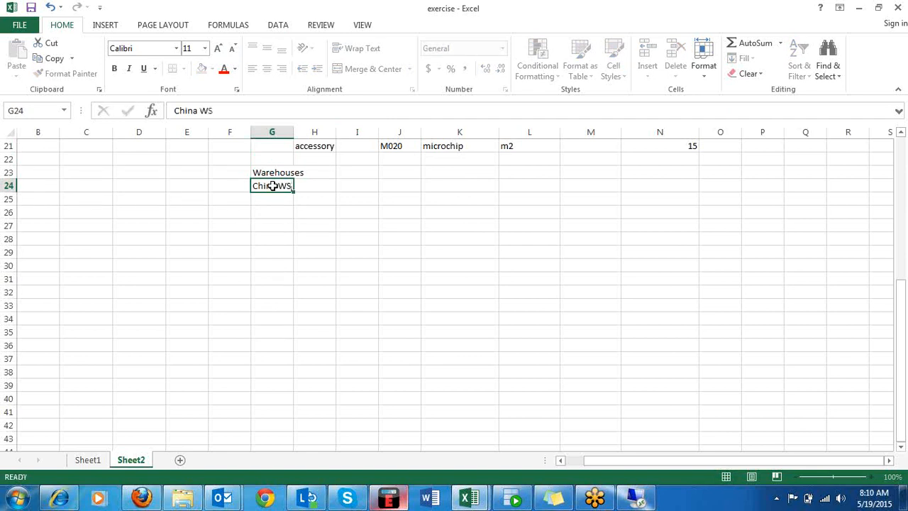
key(Return)
text(US WHSE)
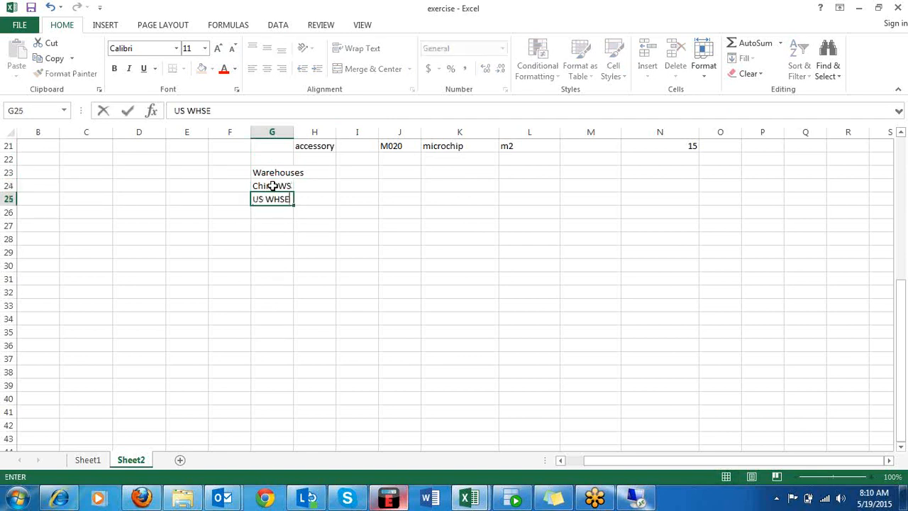
key(Return)
text(India)
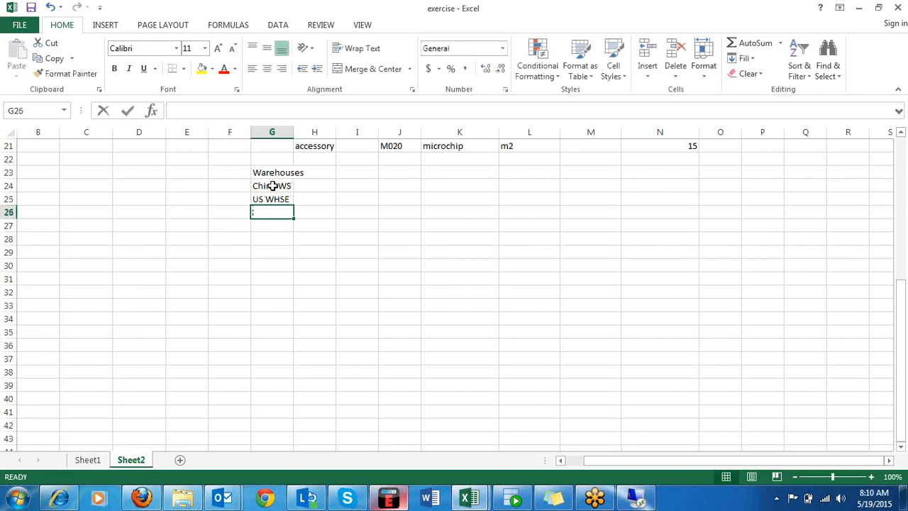
text( US)
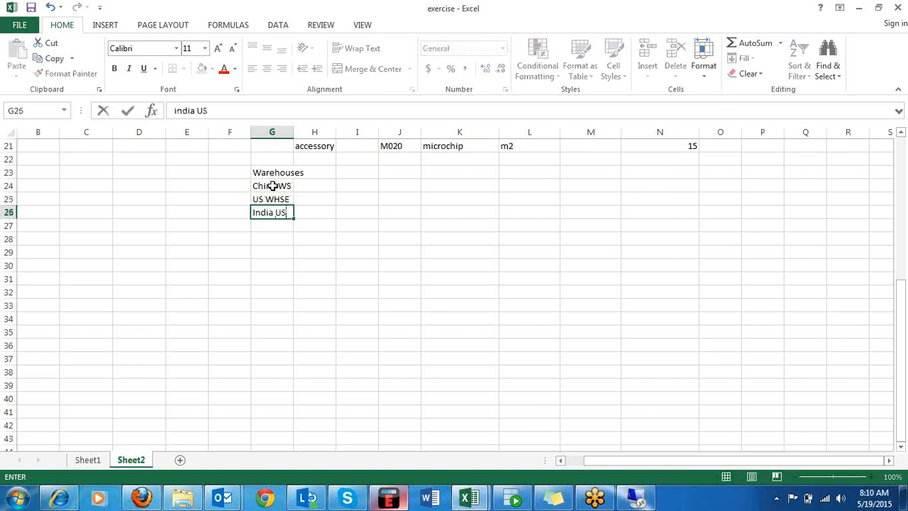
click(300, 212)
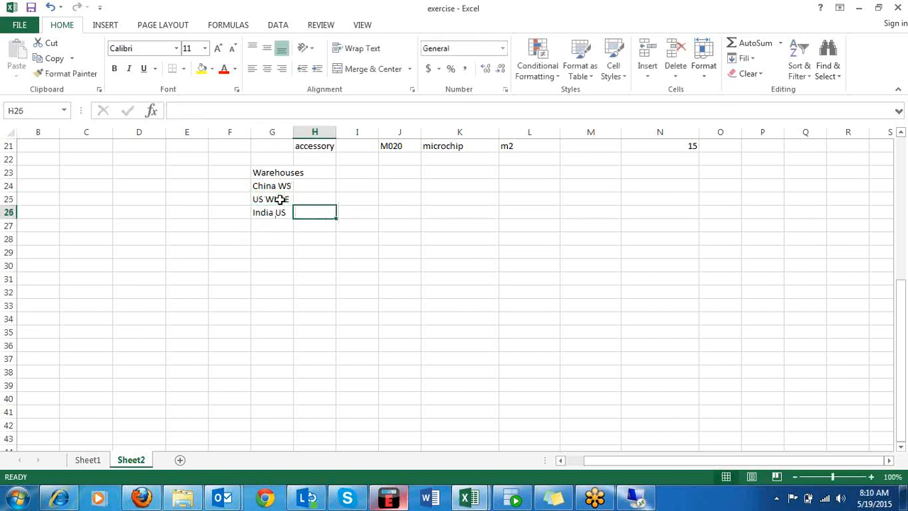
click(308, 186)
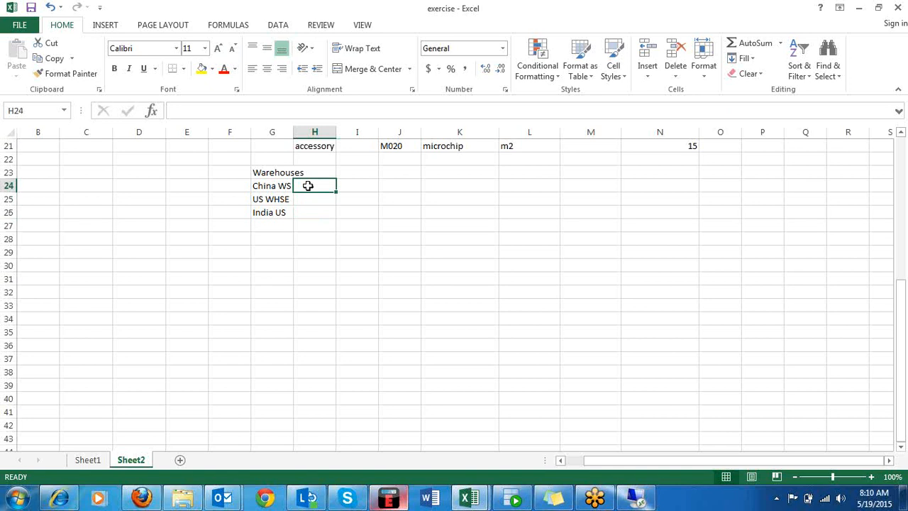
Enter the heading Customers in M23 and list Bangladesh, India and China beneath it in M24 to M26.
click(604, 173)
text(Customers)
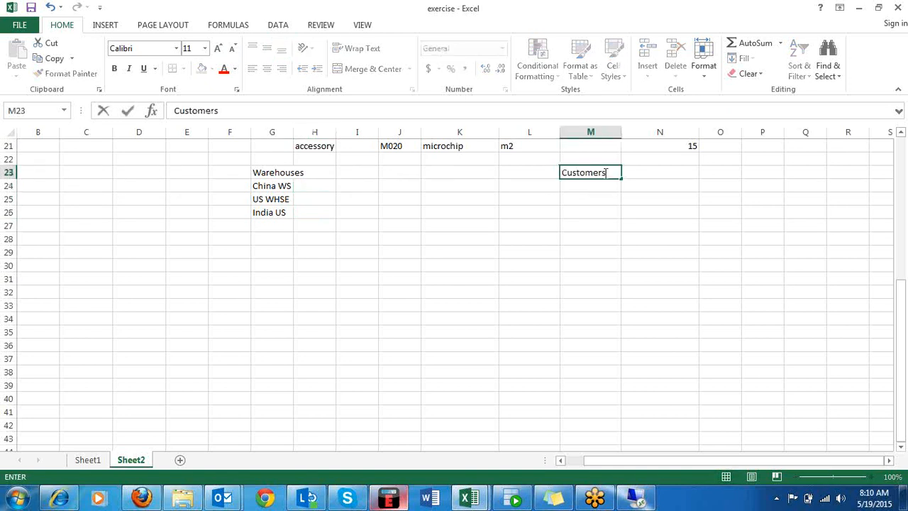
key(Return)
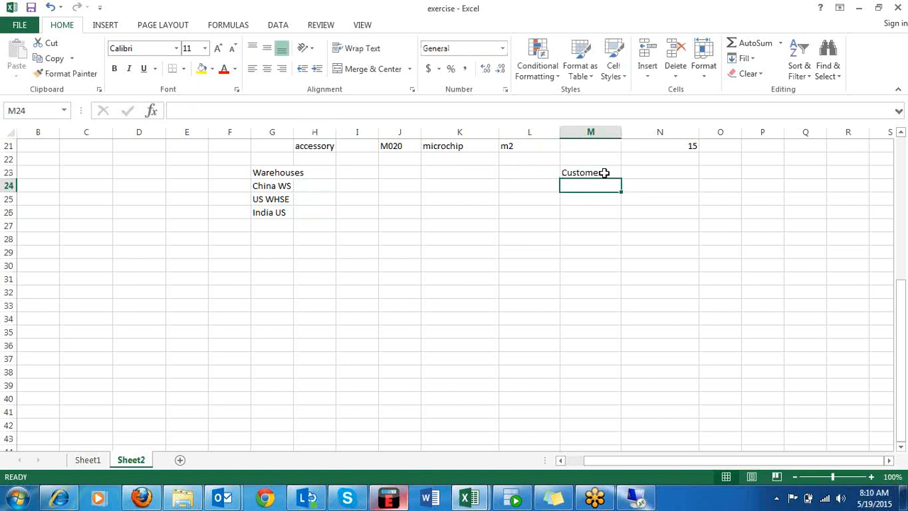
text(Bangla)
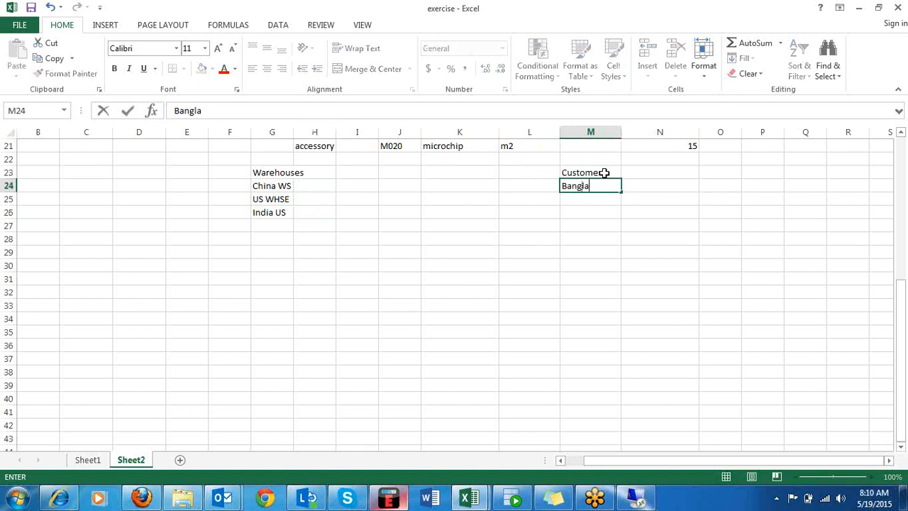
text(desh)
key(Return)
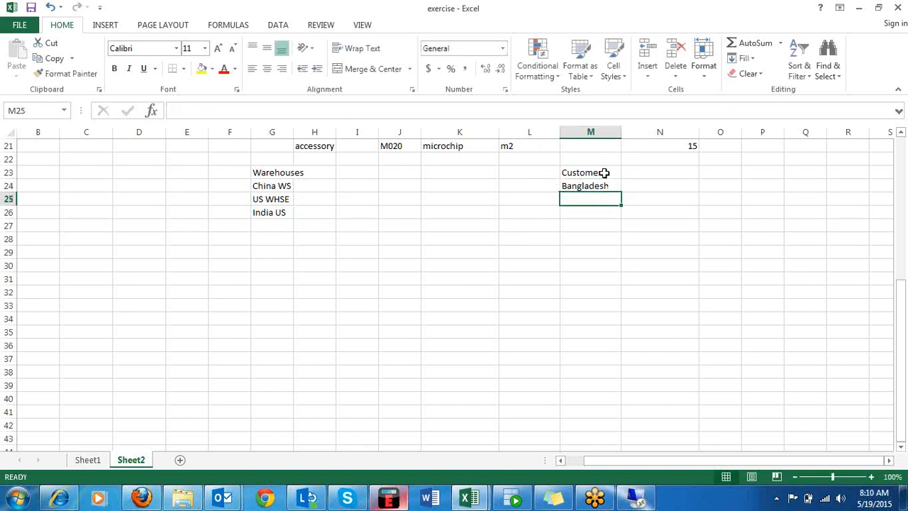
text(India)
key(Return)
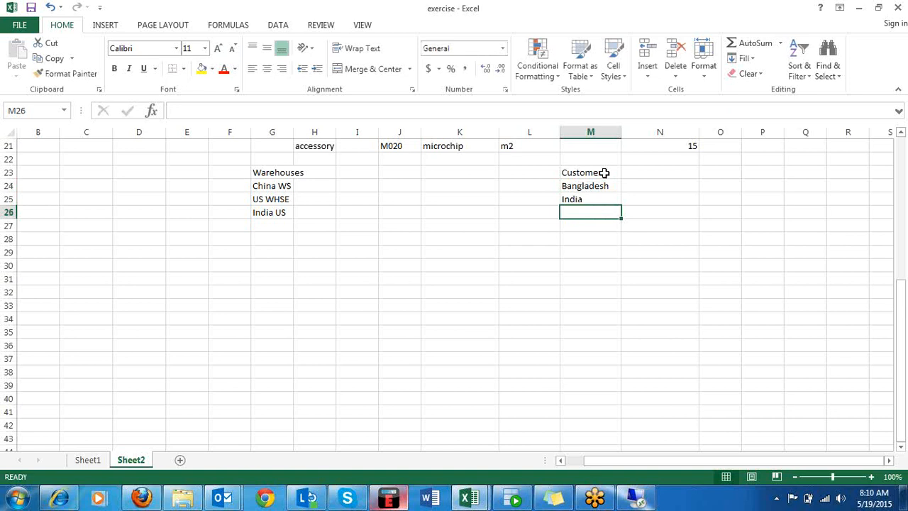
text(China)
key(Return)
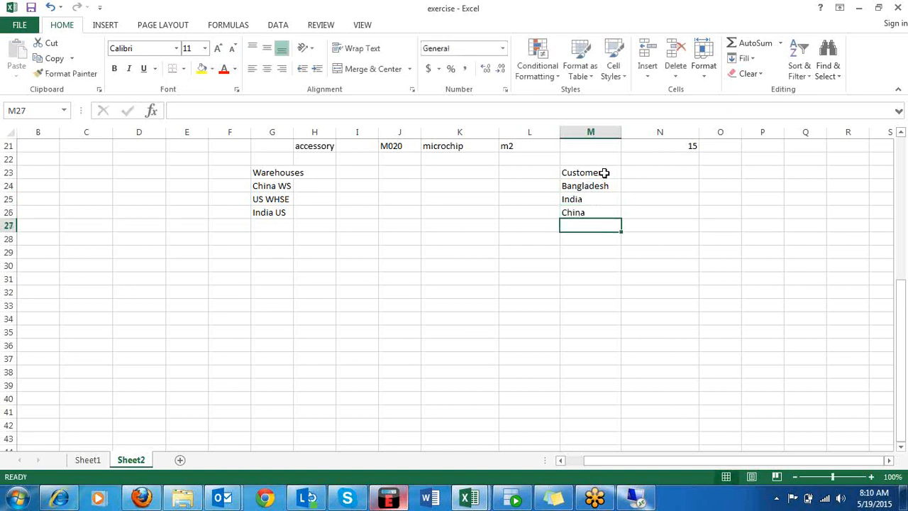
Extend the Customers list with US in M27 and Canada in M28.
text(US)
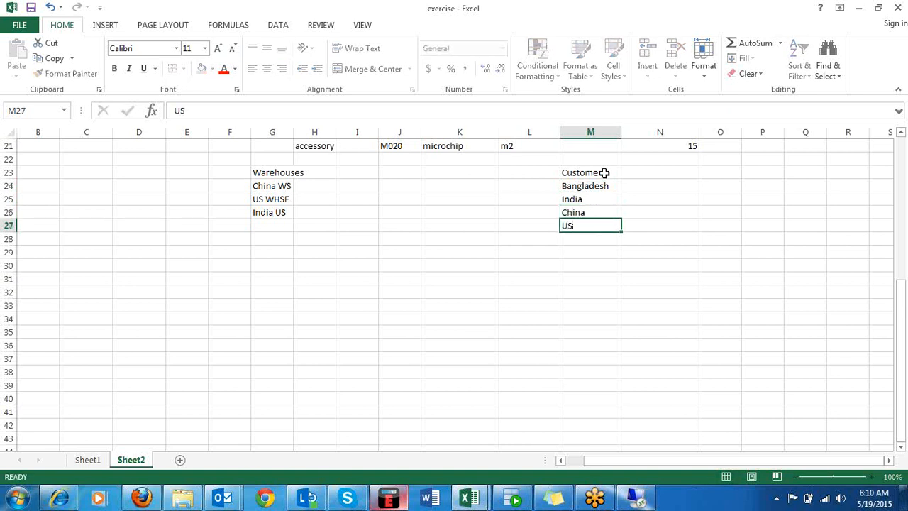
key(Return)
text(Canma)
key(BackSpace)
key(BackSpace)
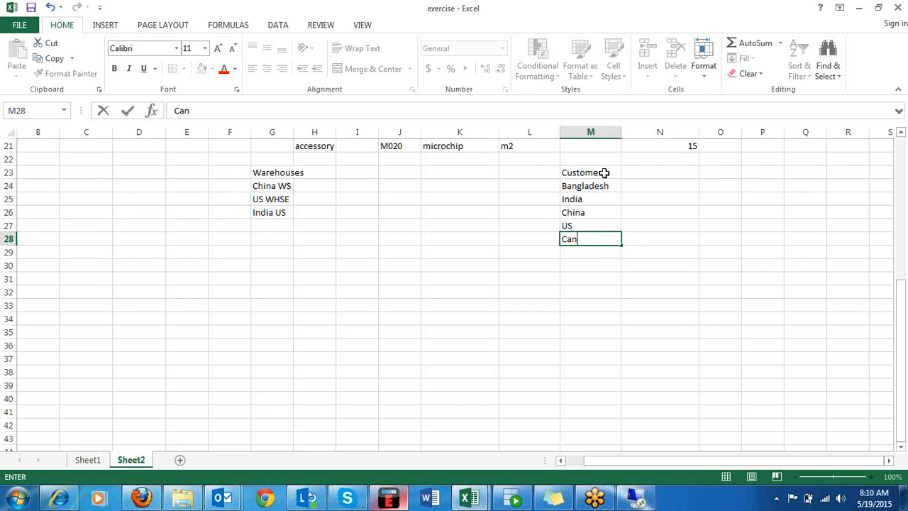
text(ada)
key(Return)
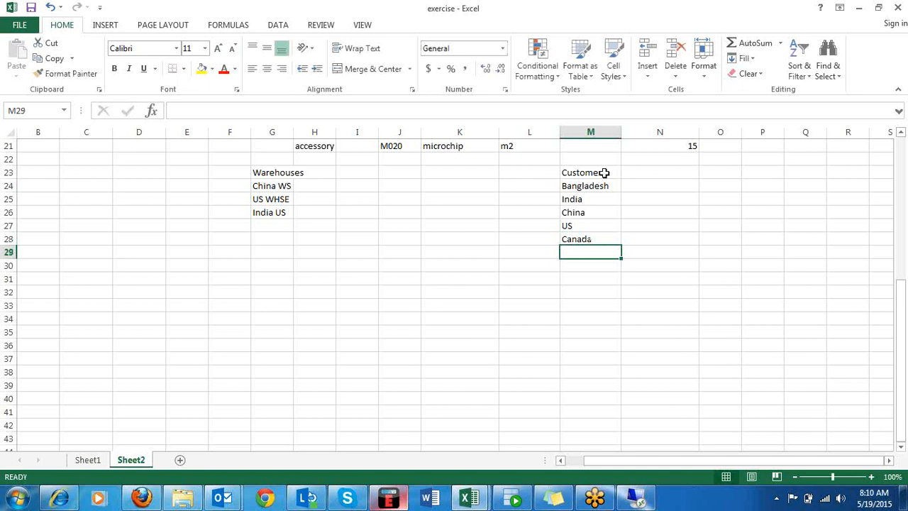
click(538, 280)
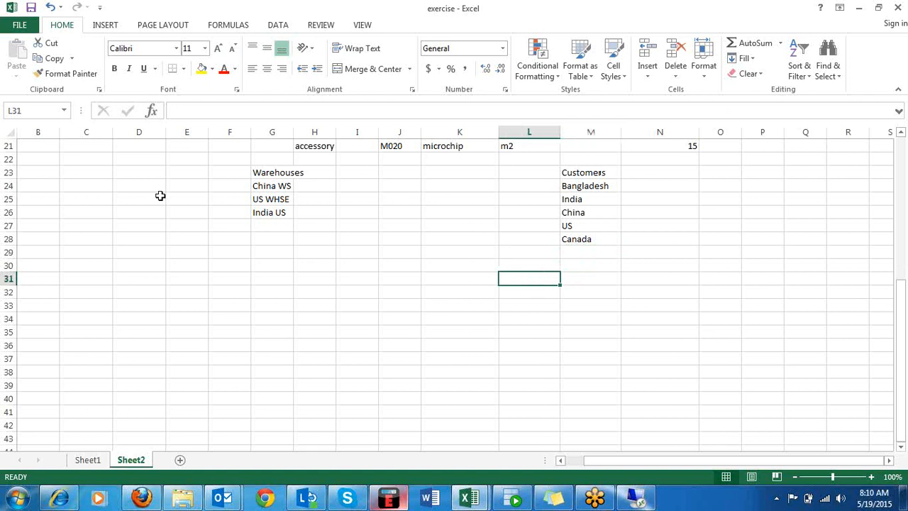
Start a warehouse-to-customer mapping table with the headings WHSE in H30 and Cust in I30.
click(248, 185)
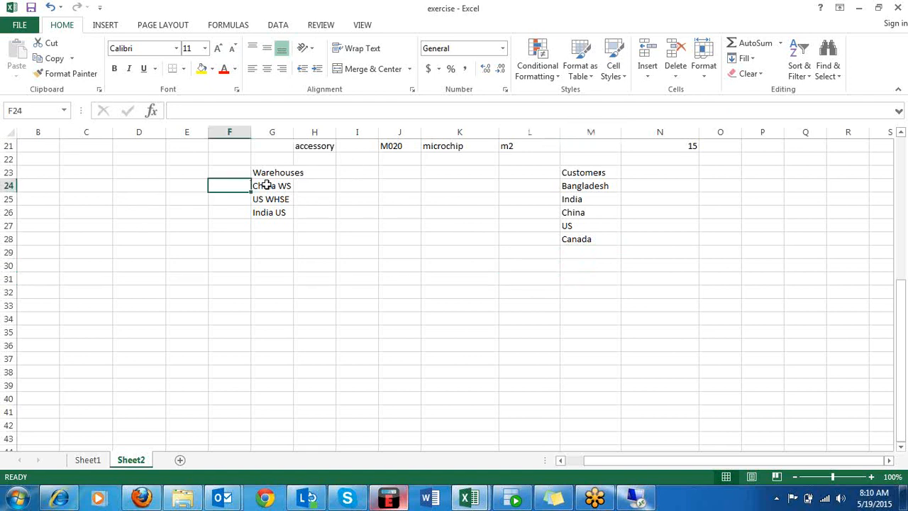
click(266, 185)
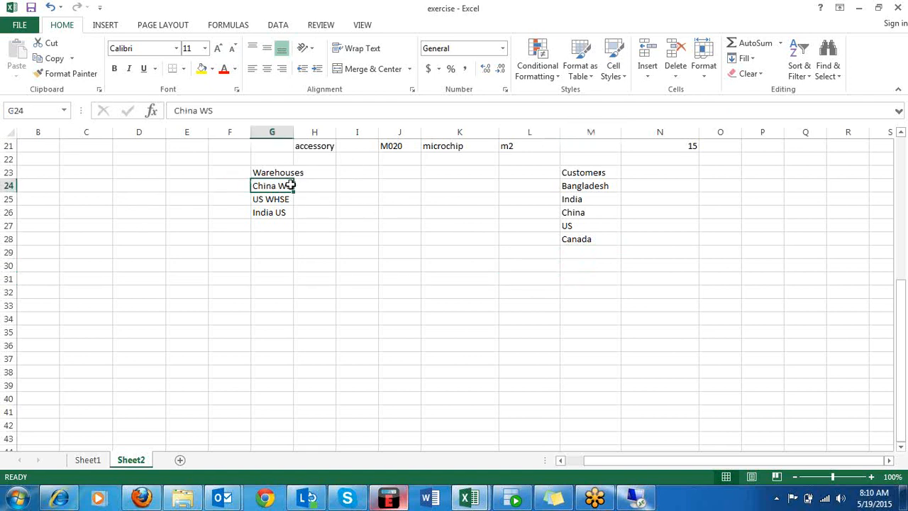
click(321, 264)
text(WHSE)
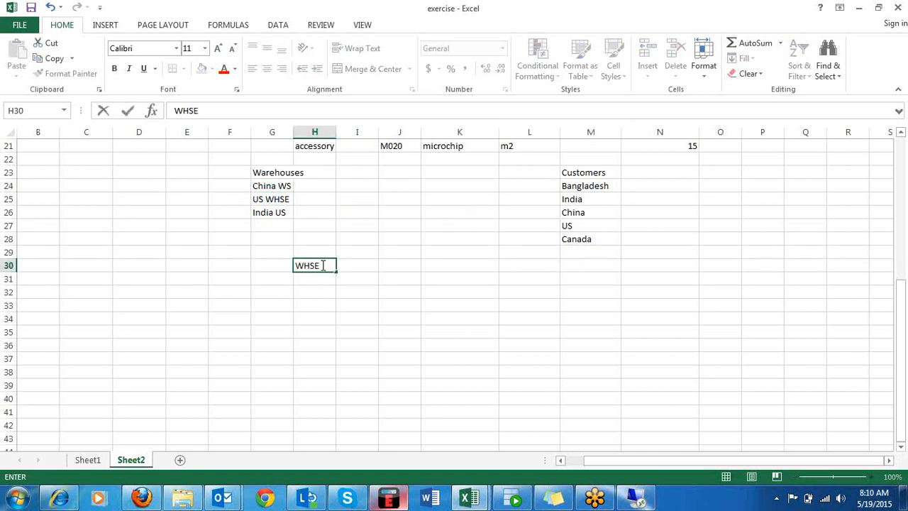
key(Tab)
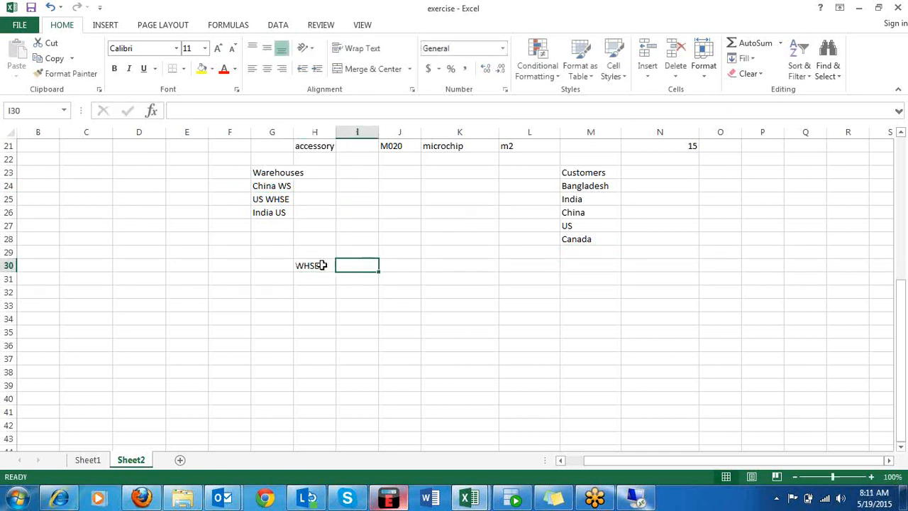
text(Cust)
key(Return)
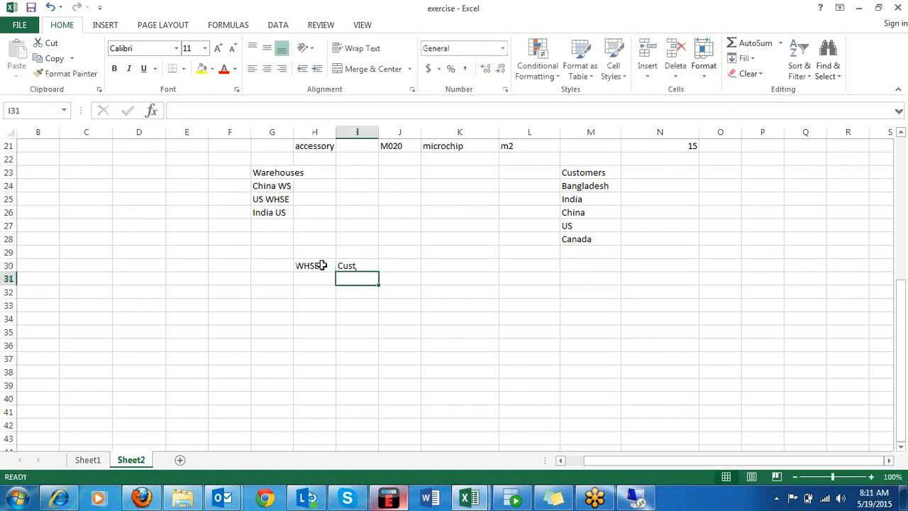
Map the warehouse China WS in H31 to the customers Bangladesh in I31 and China in I32.
text(Chin)
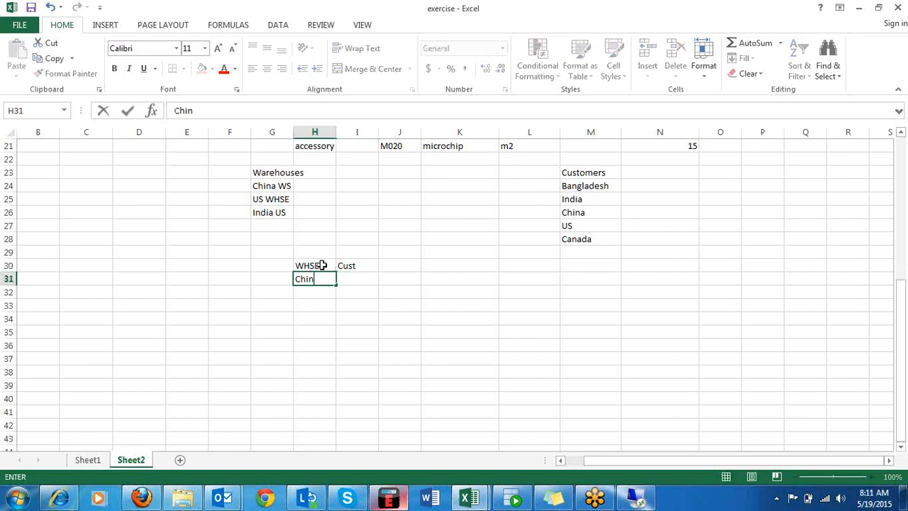
text(a WS)
key(Tab)
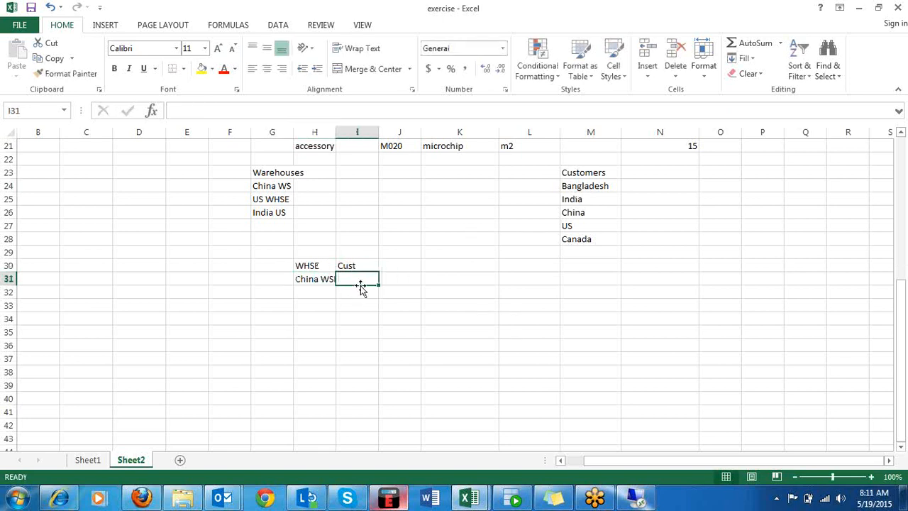
text(Banga)
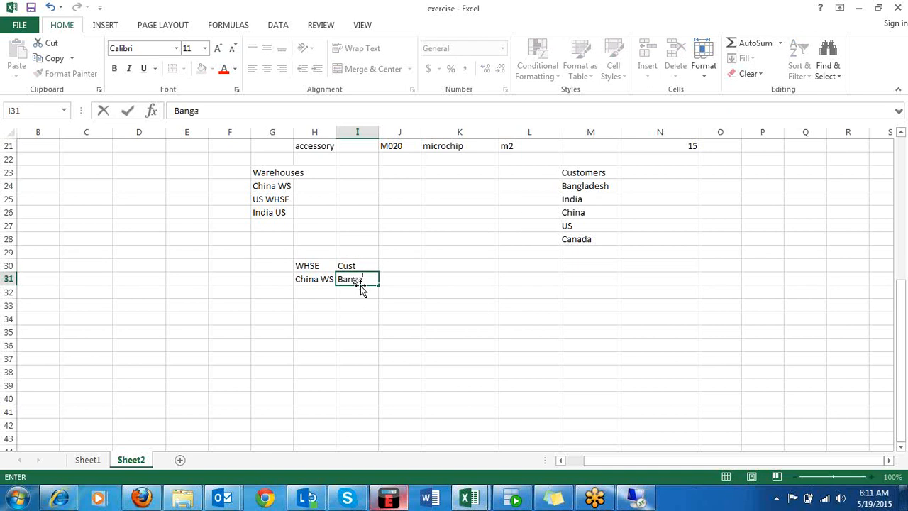
key(BackSpace)
text(ladesh)
key(Return)
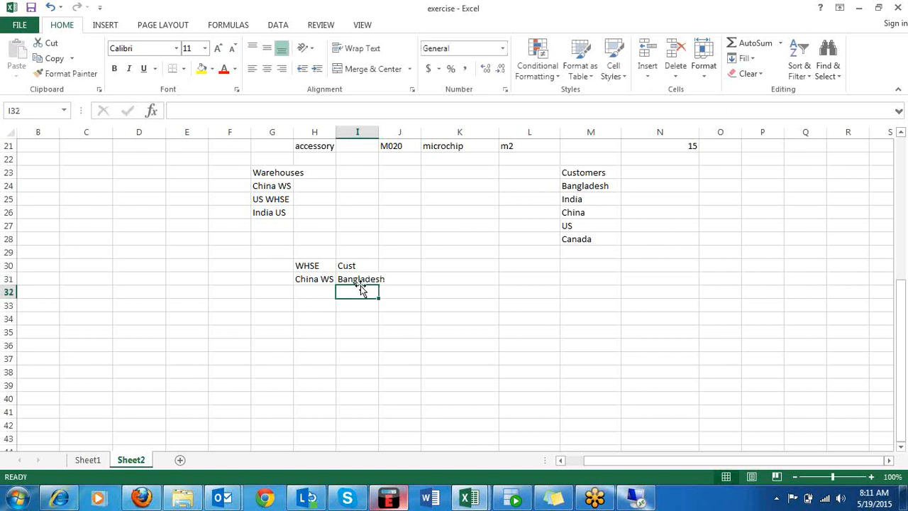
text(China)
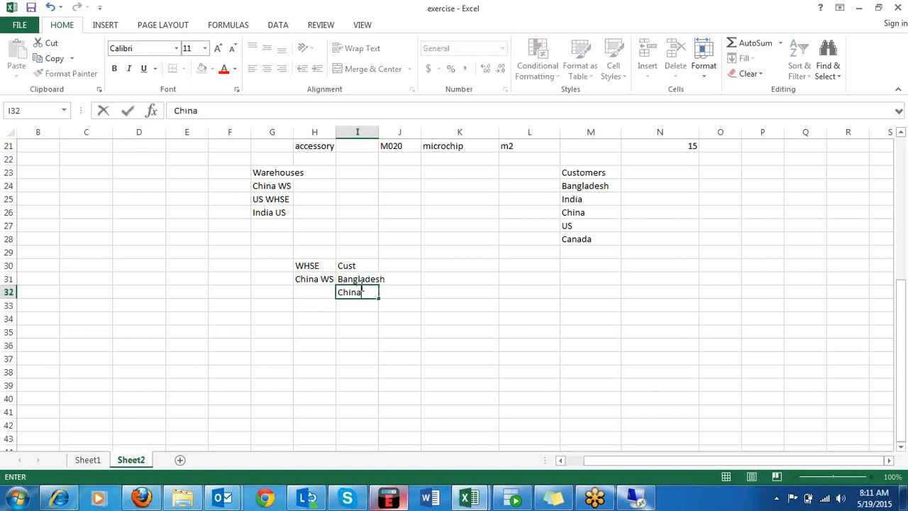
key(Return)
Add the warehouse India WS in H33 of the mapping table.
key(Left)
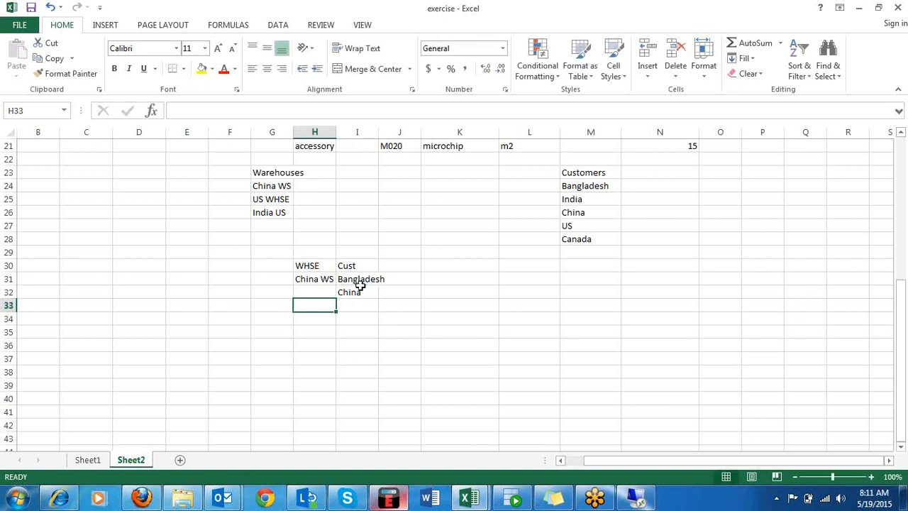
text(India WS)
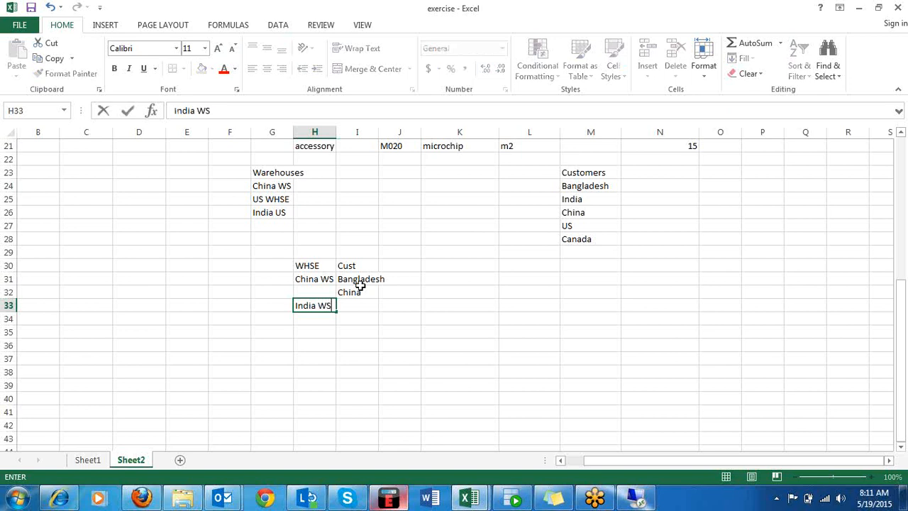
key(Tab)
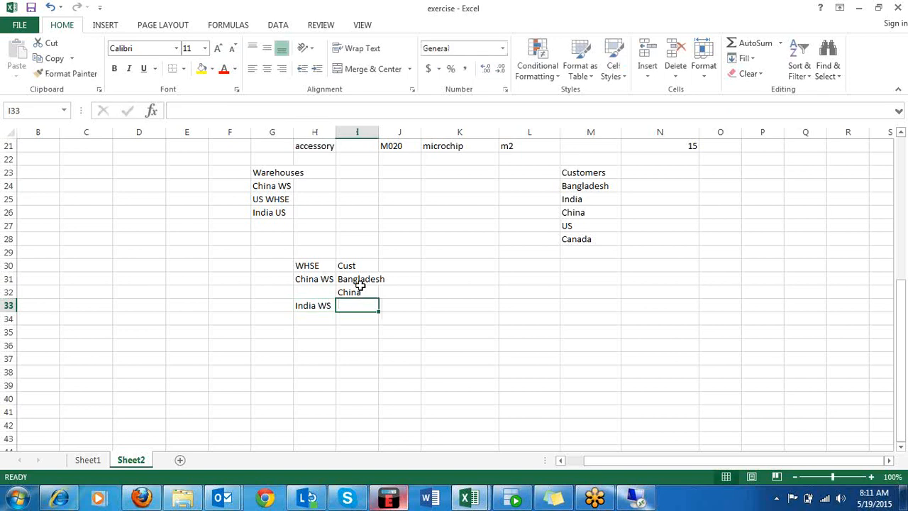
Add Nepal to the Customers list in M29, below Canada.
drag(361, 284, 586, 253)
click(587, 253)
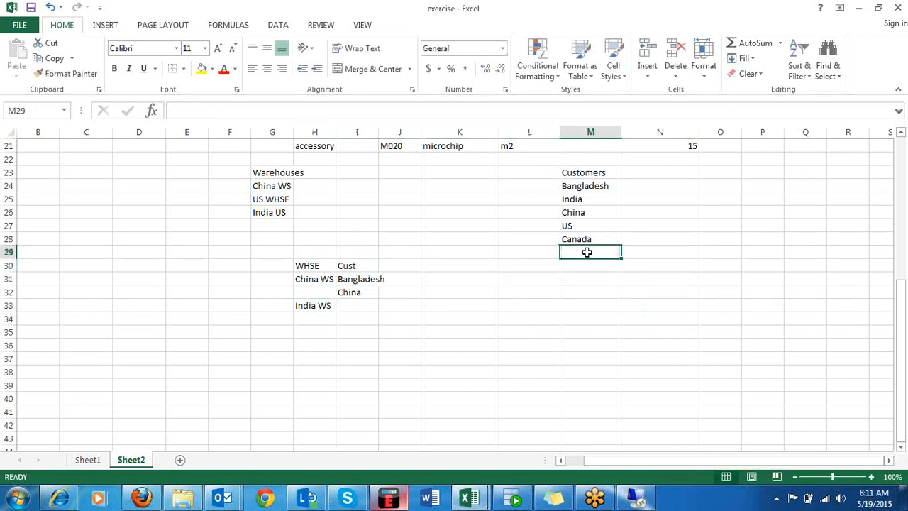
text(Nepal)
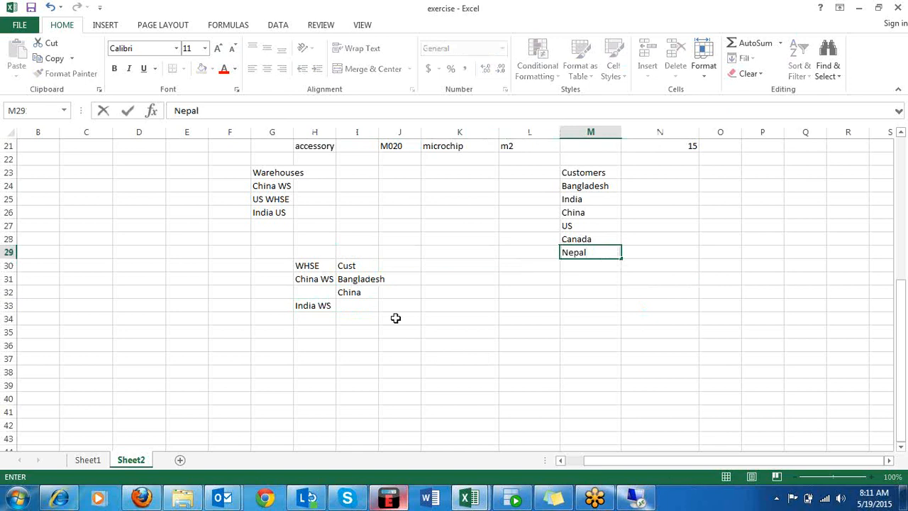
Map the India WS warehouse to the customers India in I33 and Nepal in I34.
click(349, 305)
text(India)
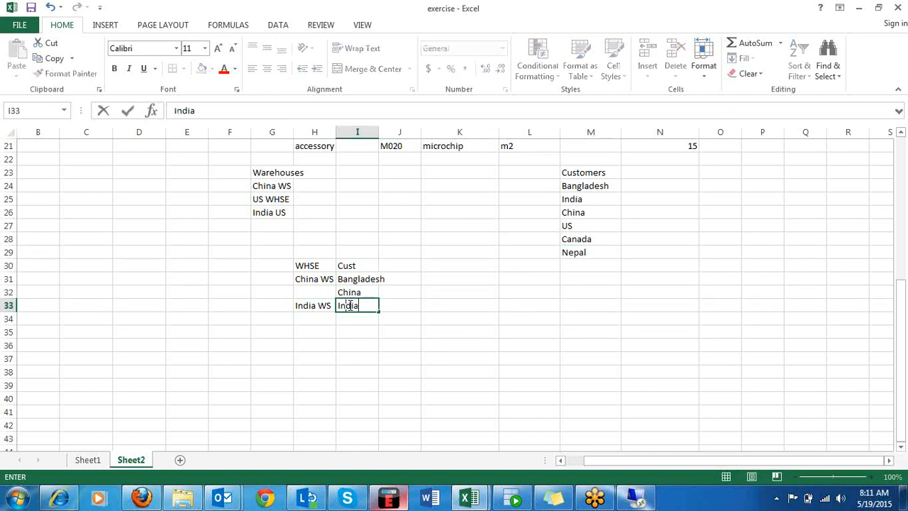
key(Return)
text(Nap)
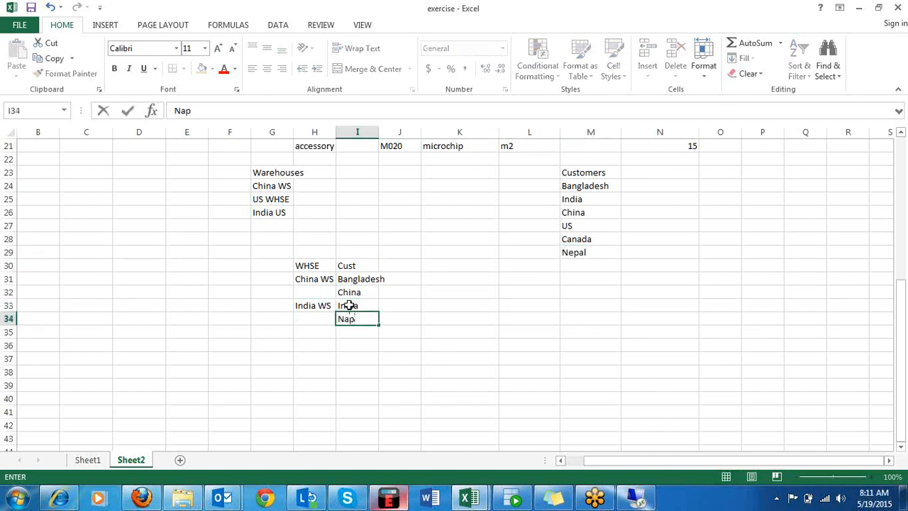
key(BackSpace)
key(BackSpace)
text(epal)
key(Return)
Add the warehouse US in H35 and map it to the customers Canada in I35 and US in I36.
key(Left)
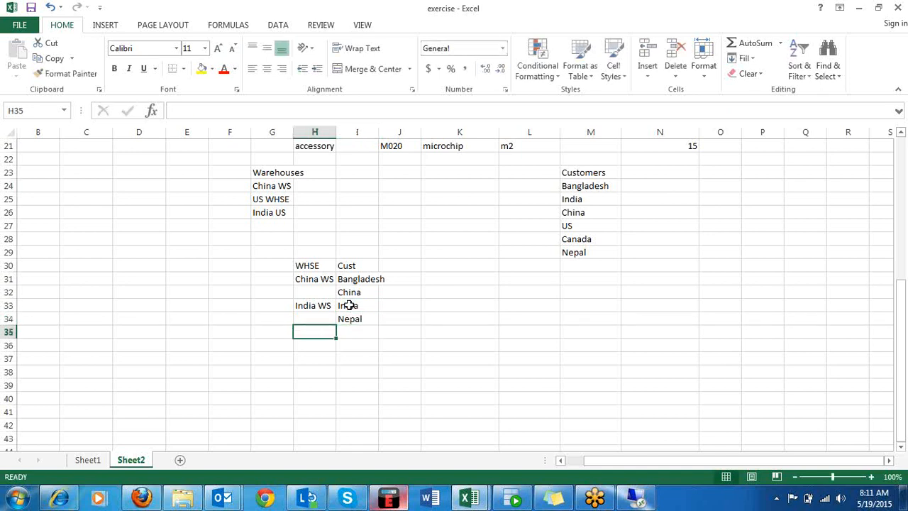
text(US)
key(Tab)
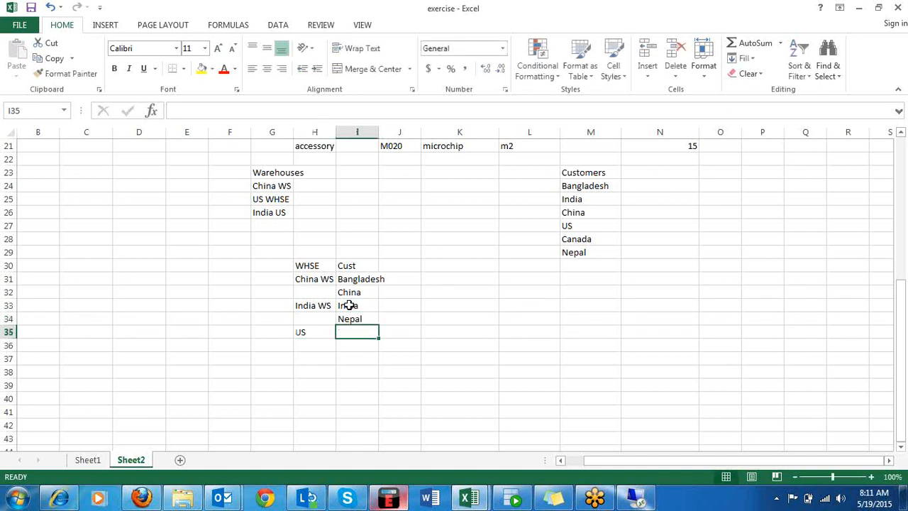
text(Canada)
key(Return)
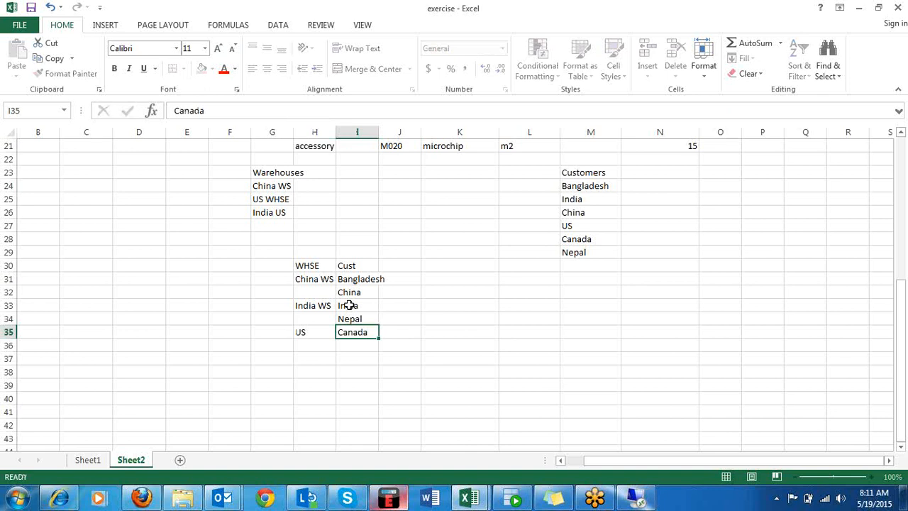
text(US)
Fill the WHSE column down so China WS, India WS and US repeat in H32, H34 and H36.
click(319, 281)
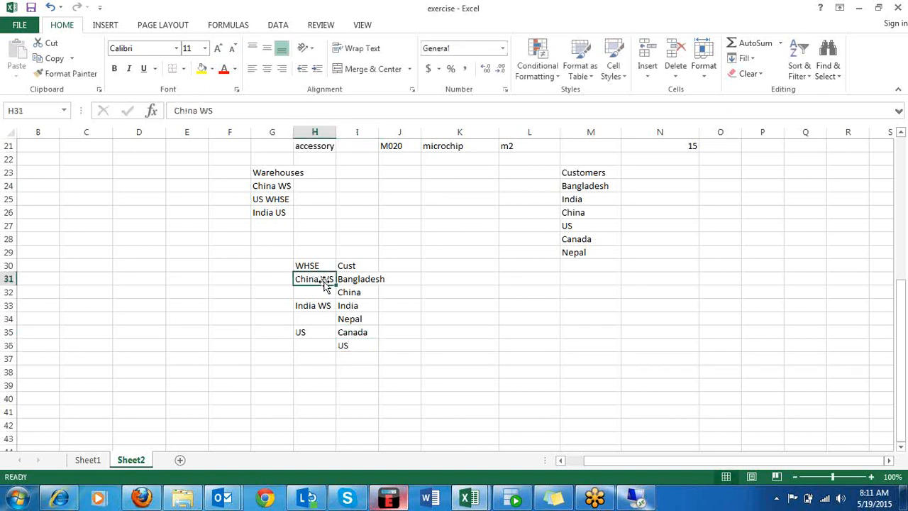
drag(337, 284, 332, 349)
click(332, 307)
click(331, 336)
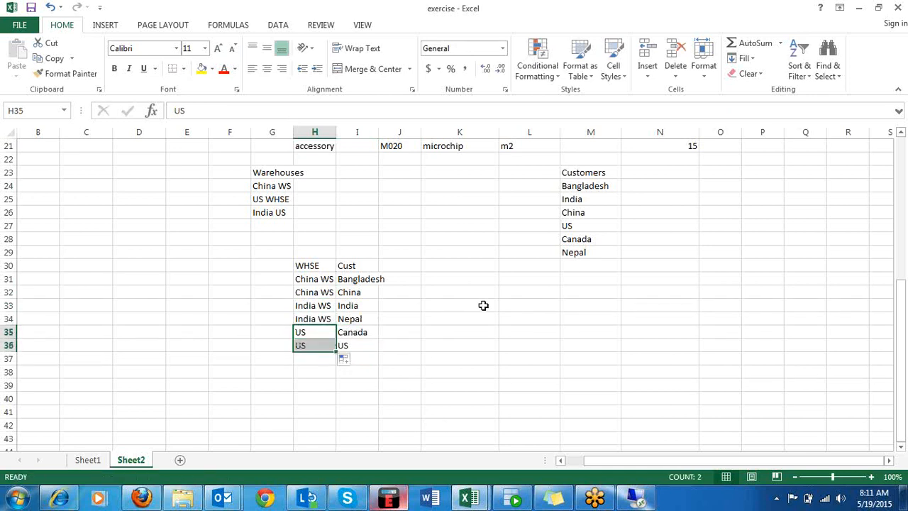
click(482, 304)
Autofit the width of column I to the customer names.
click(377, 278)
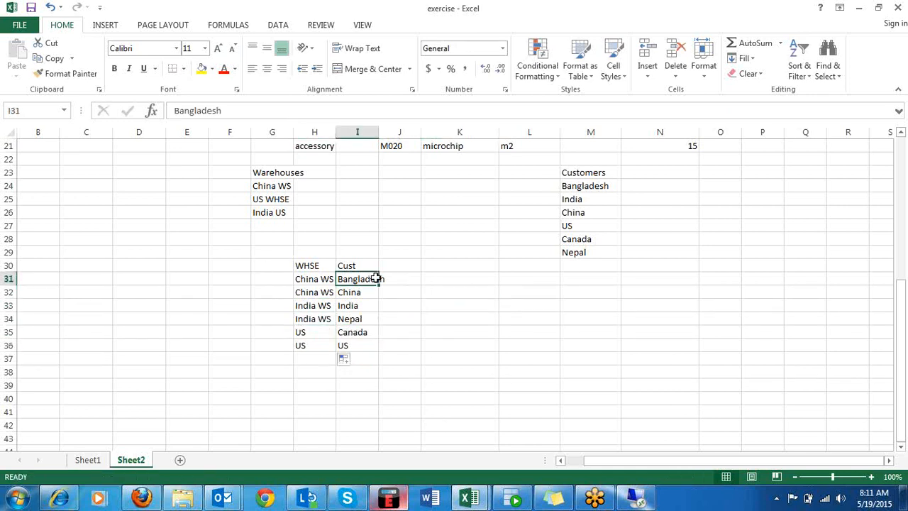
click(309, 279)
drag(308, 278, 358, 277)
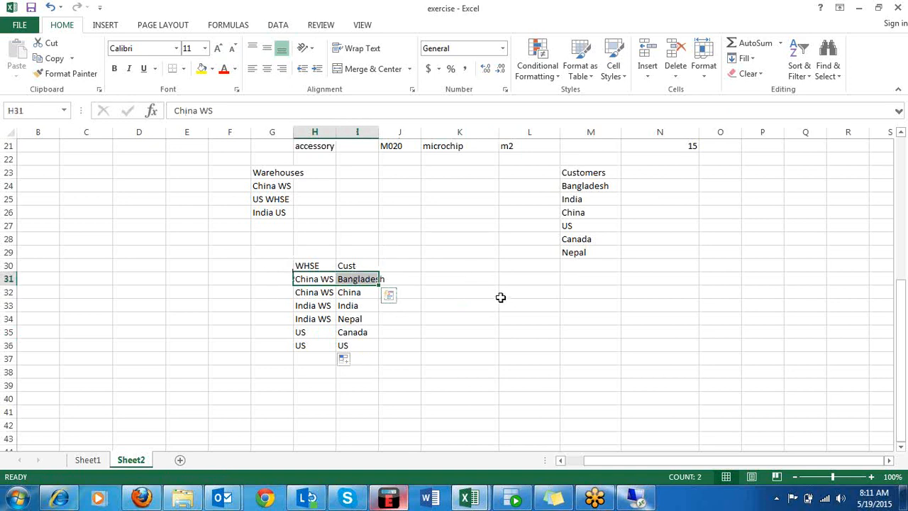
double_click(379, 134)
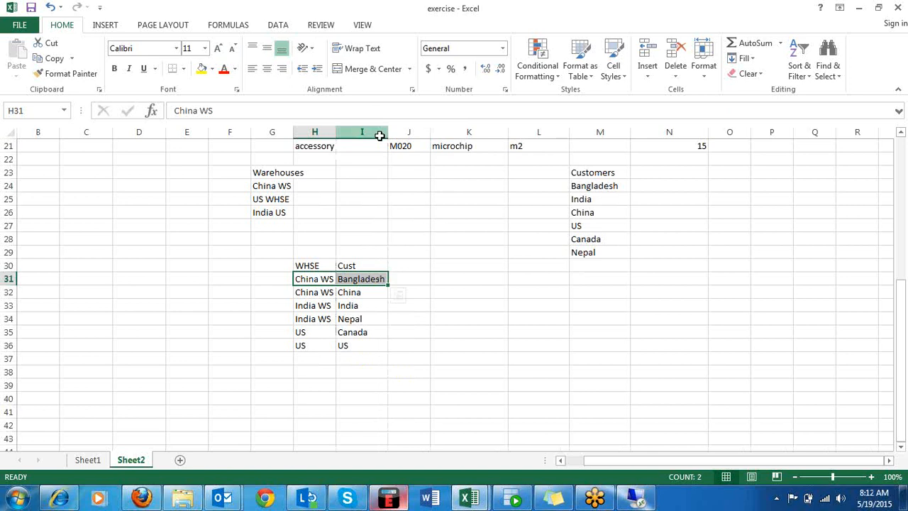
Add the headings WHSE State in J30 and WHSE Country in K30 of the mapping table.
click(412, 265)
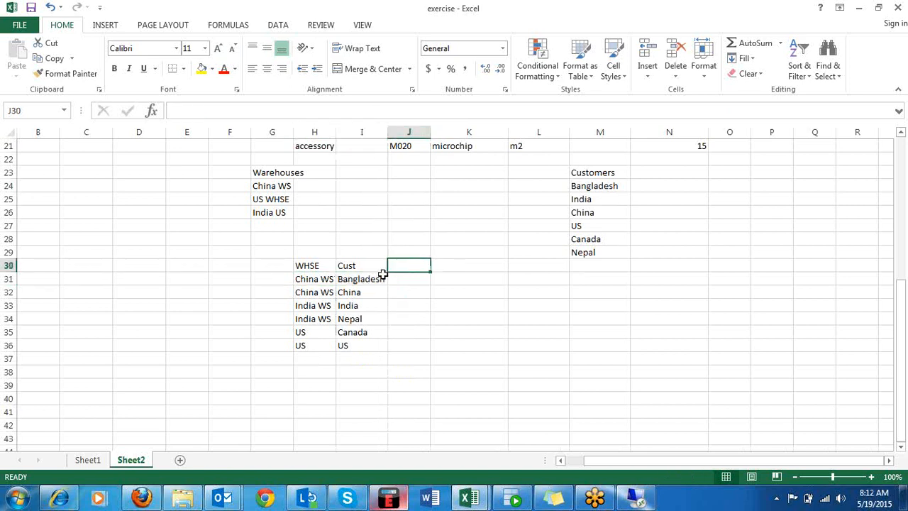
text(WHS)
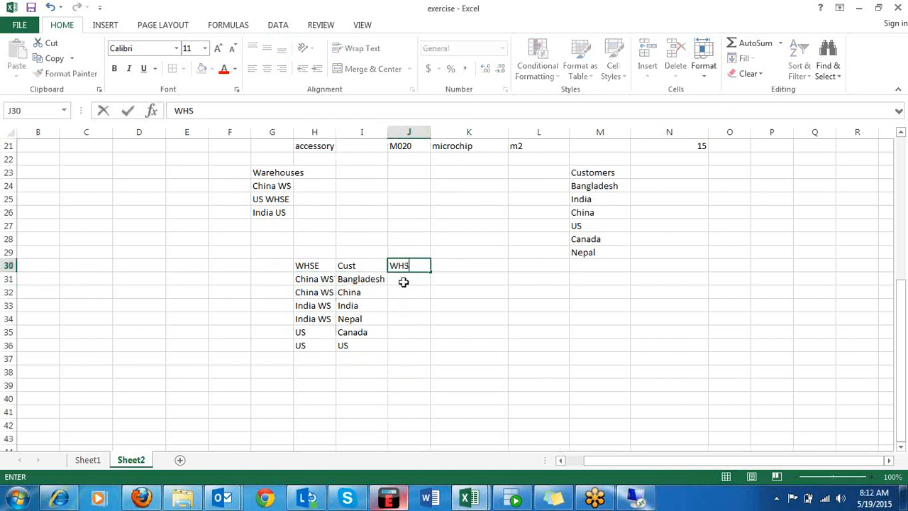
text(E State)
key(Return)
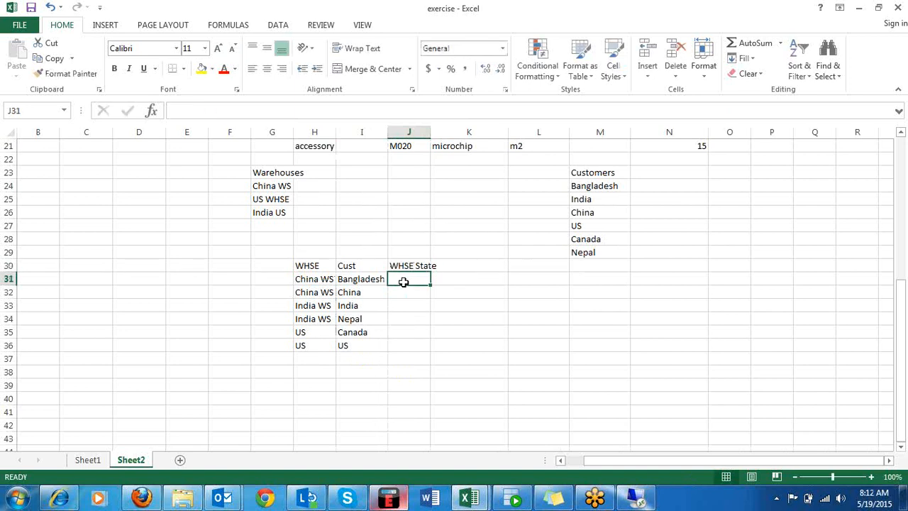
key(Right)
key(Up)
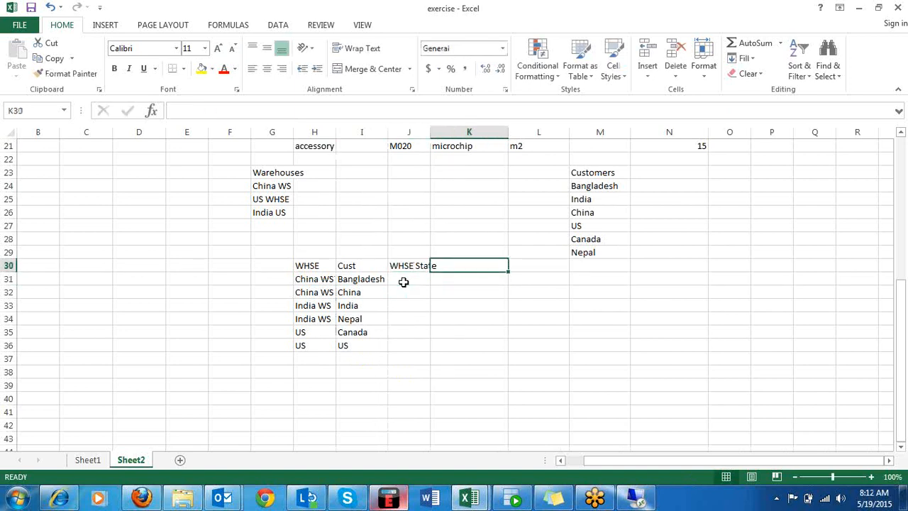
text(WHSE)
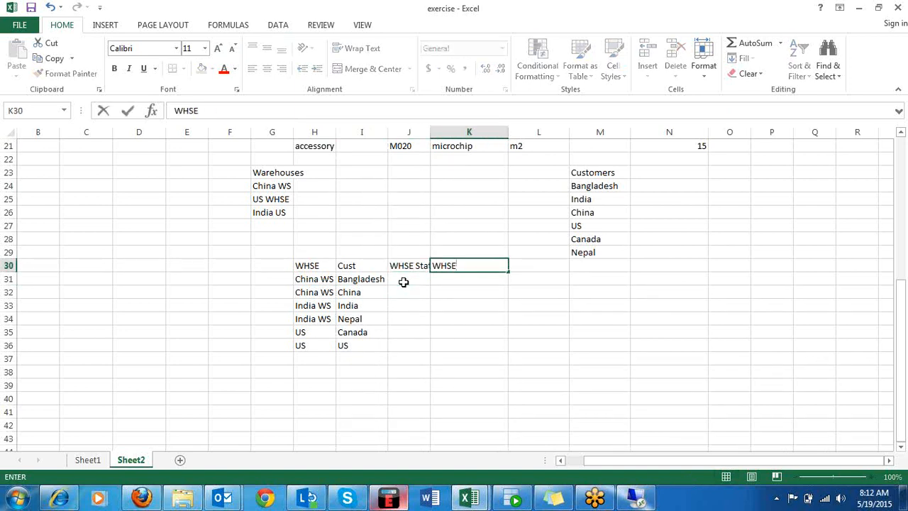
text( Country)
key(Tab)
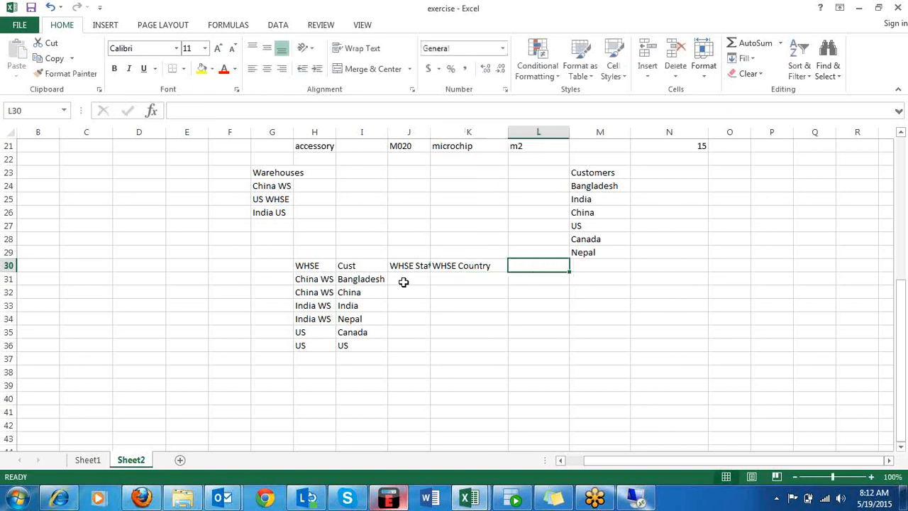
Add the headings Geo in L30 and Continent in M30, and autofit column J.
text(Geo)
key(Tab)
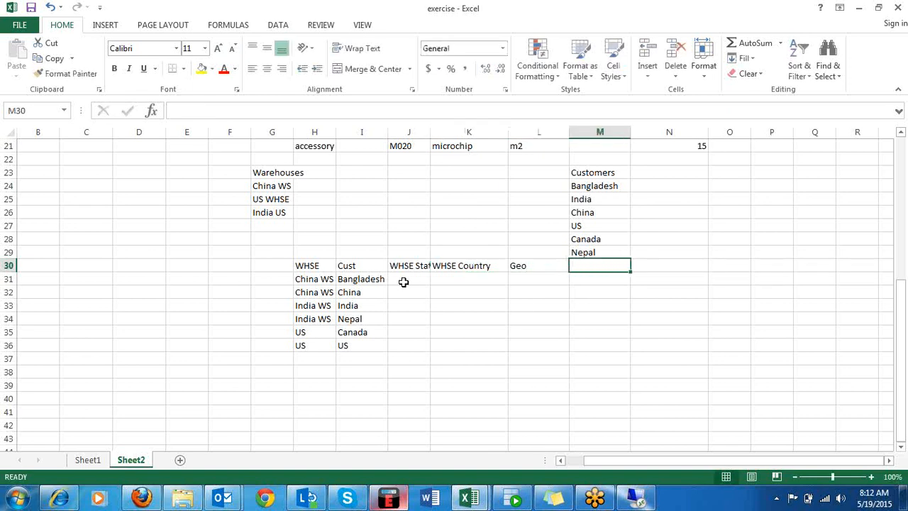
text(Contin)
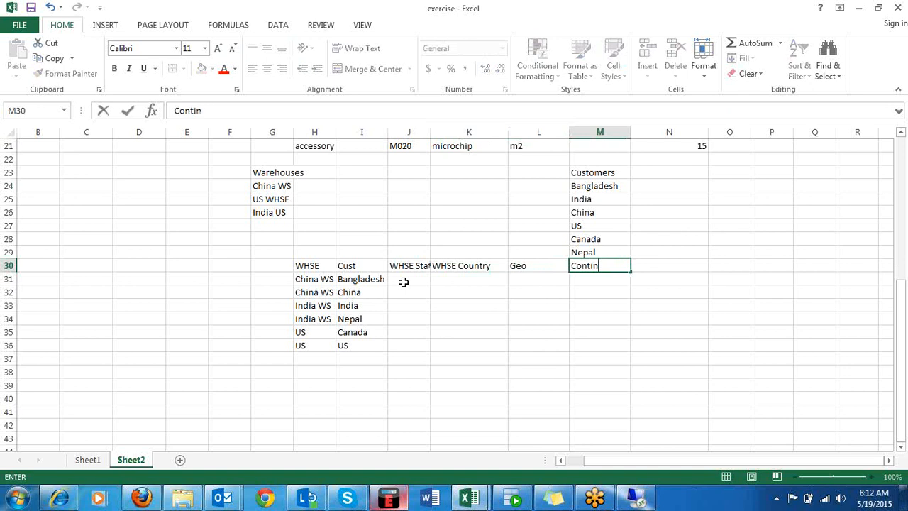
text(ent)
key(ctrl+Return)
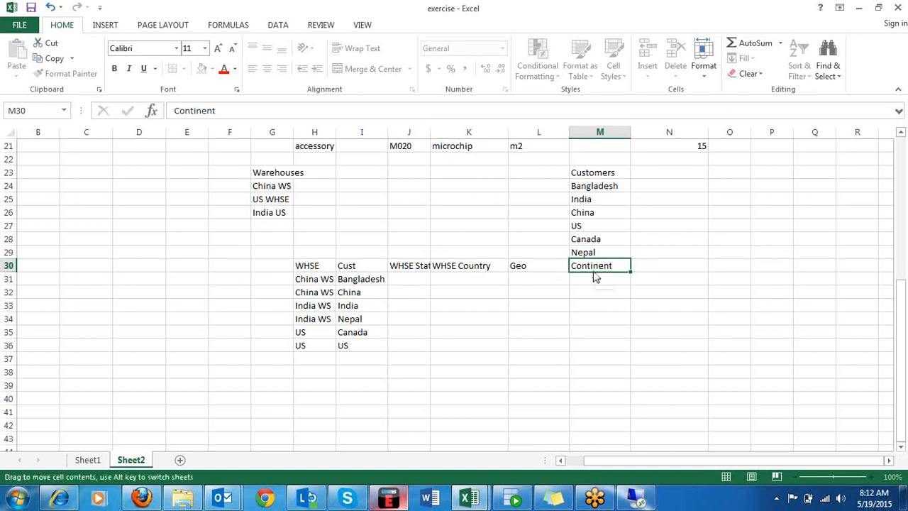
click(687, 268)
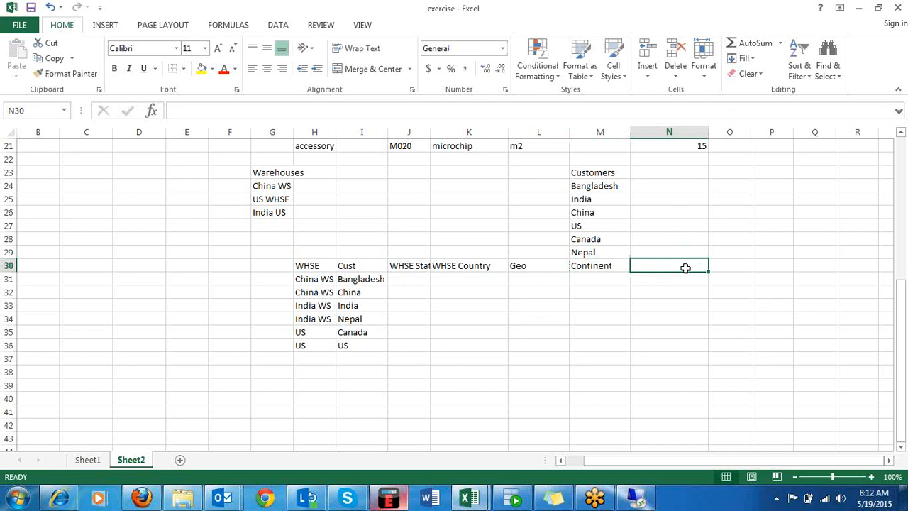
double_click(430, 132)
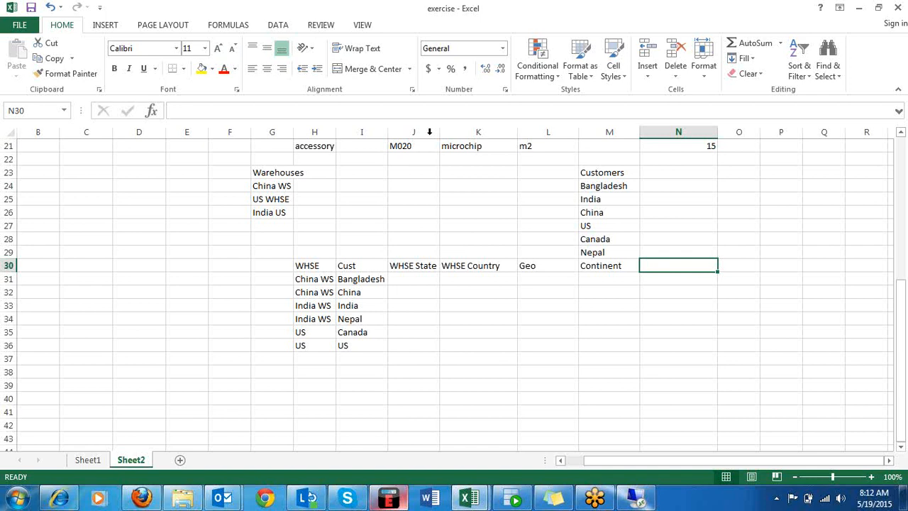
Add the headings Cust State in N30 and Cust Country in O30, and autofit column O.
text(Cust)
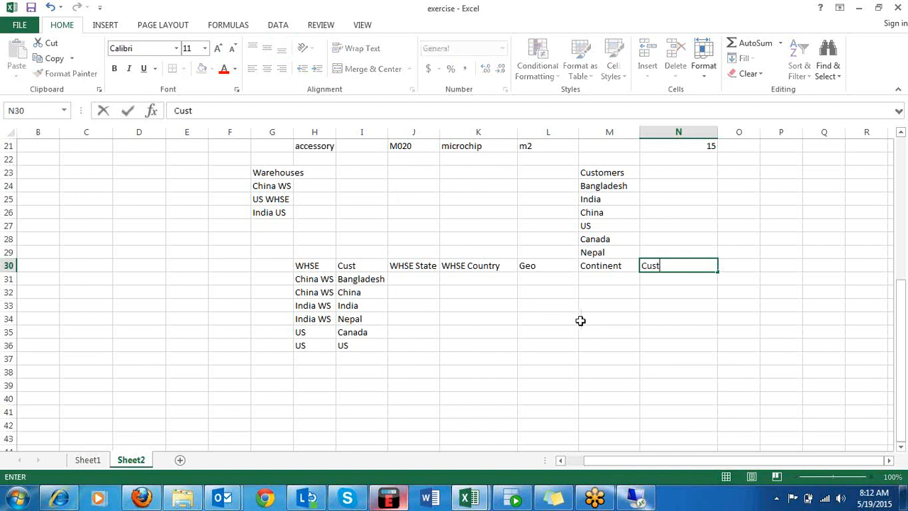
text( State)
key(Tab)
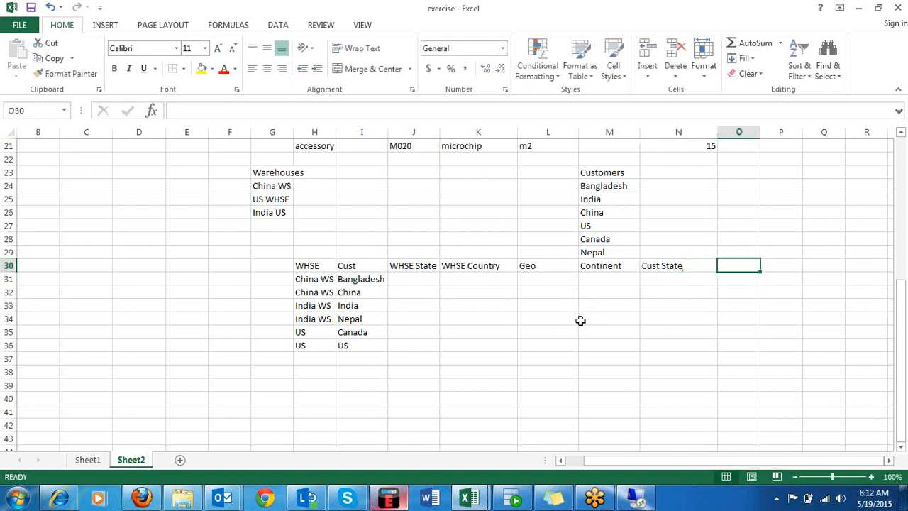
text(Cust)
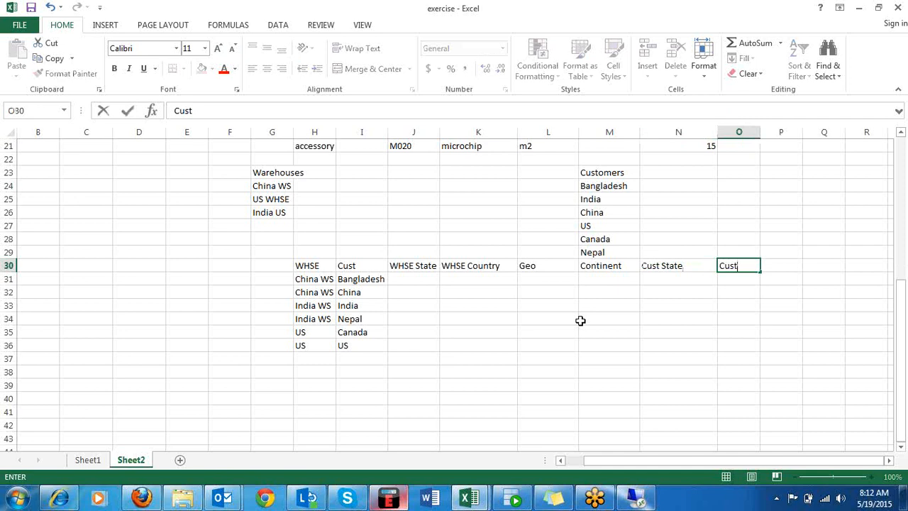
text(  Country)
click(620, 346)
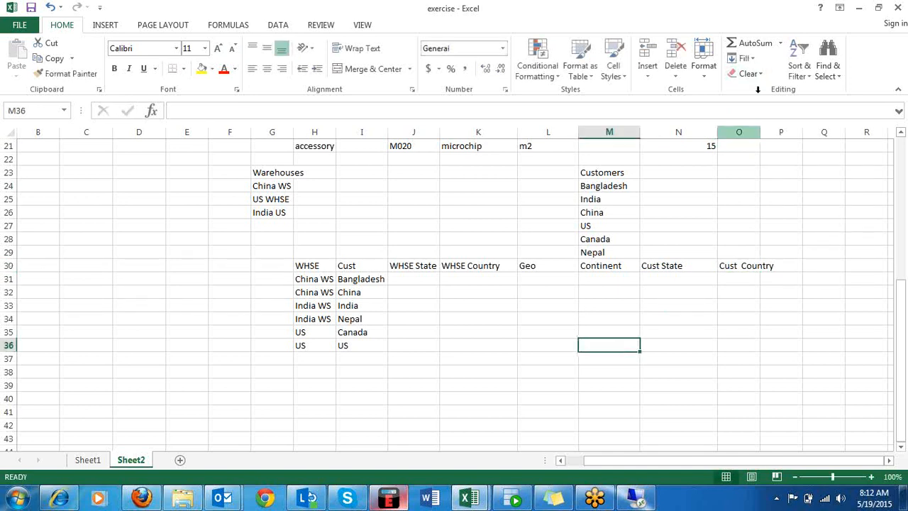
double_click(760, 132)
Add the headings BU in P30 and BUG in Q30 of the mapping table.
click(801, 266)
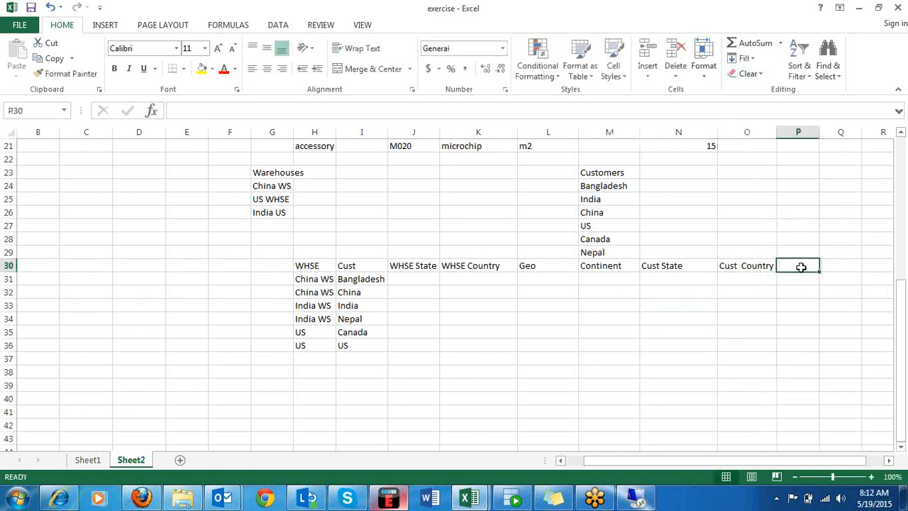
text(BU)
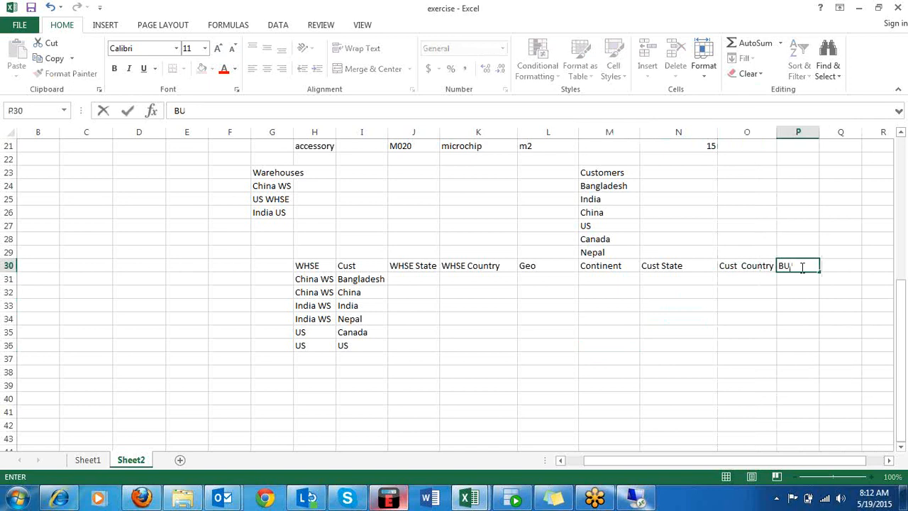
key(Tab)
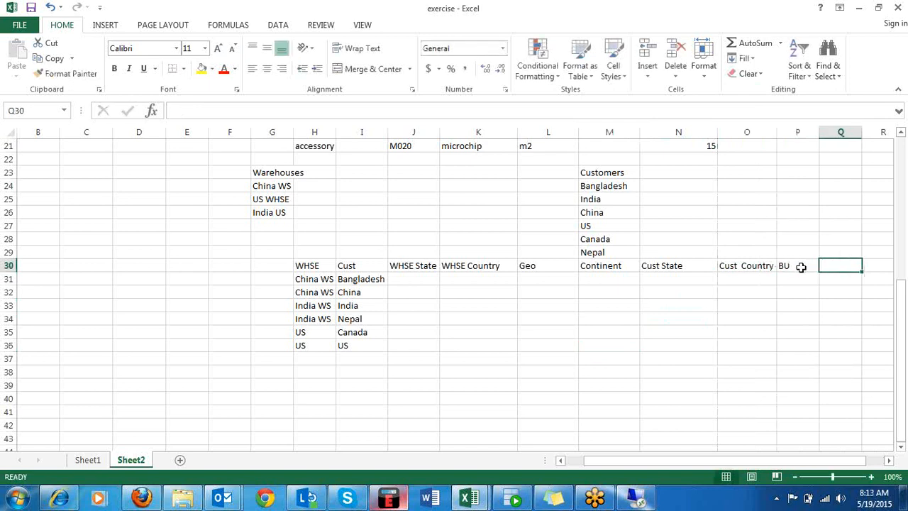
text(BUG)
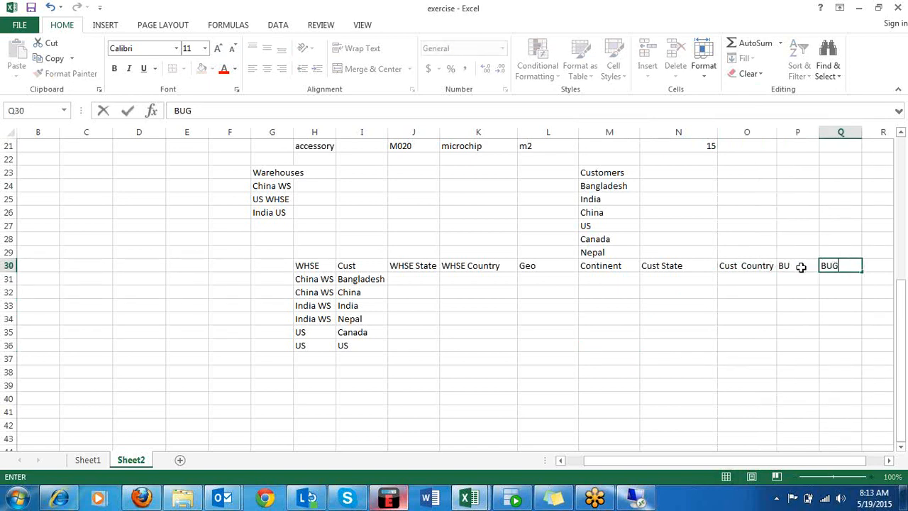
click(719, 376)
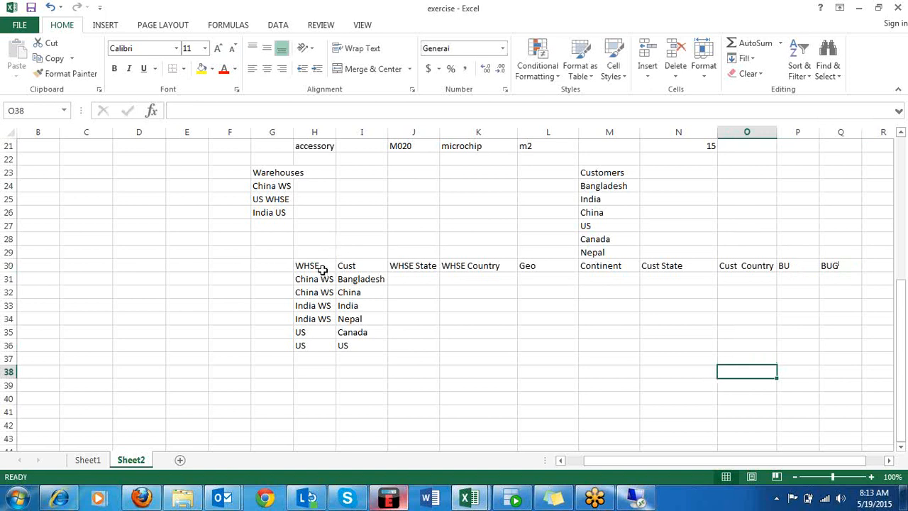
Enter Dhaka as the Cust State of the Bangladesh customer in N31.
click(357, 263)
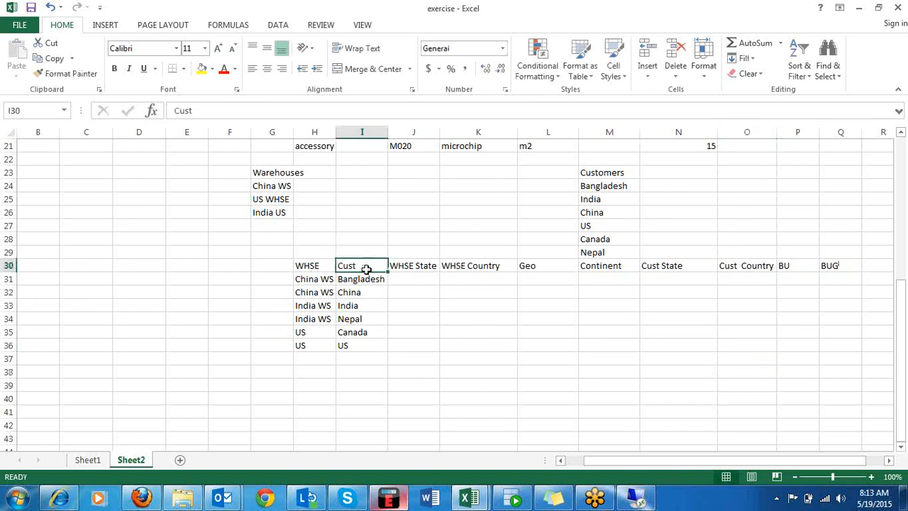
click(670, 277)
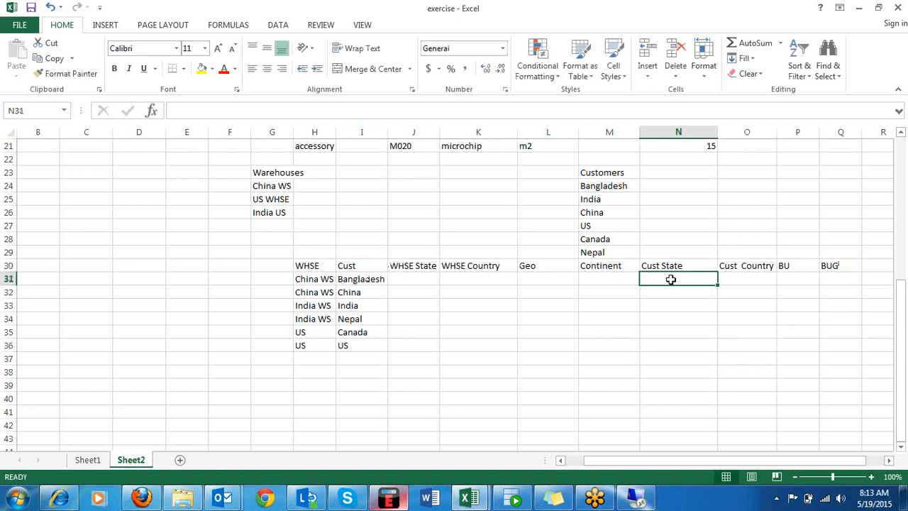
text(Dhaka)
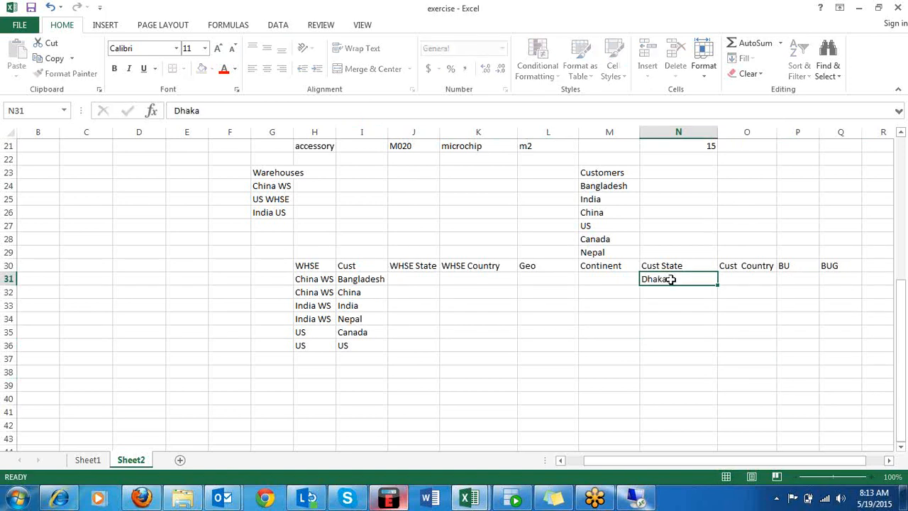
key(Return)
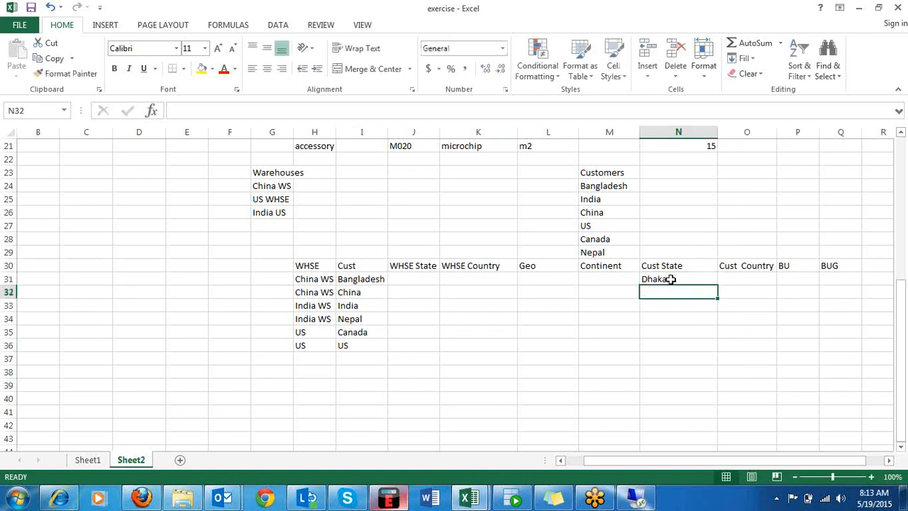
Enter Shanghai as the Cust State of the China customer in N32 and New Delhi for India in N33.
text(Sha)
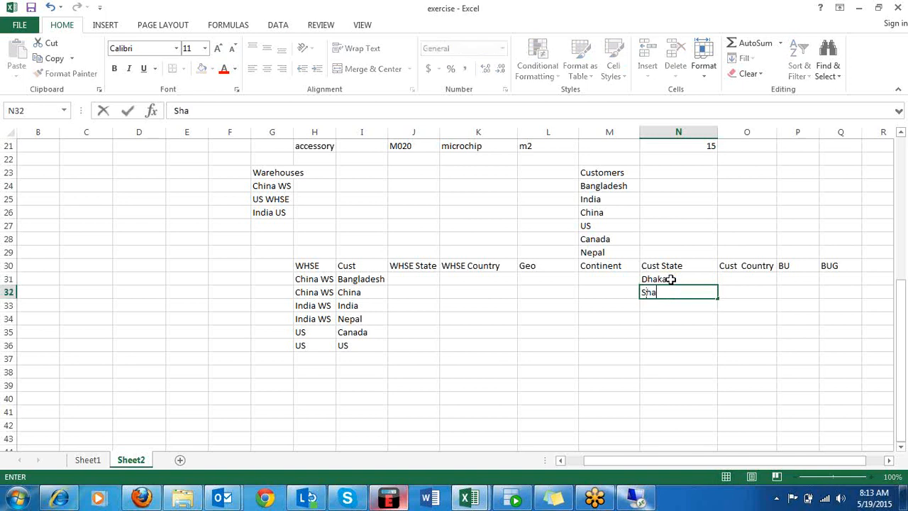
text(nghai)
key(Return)
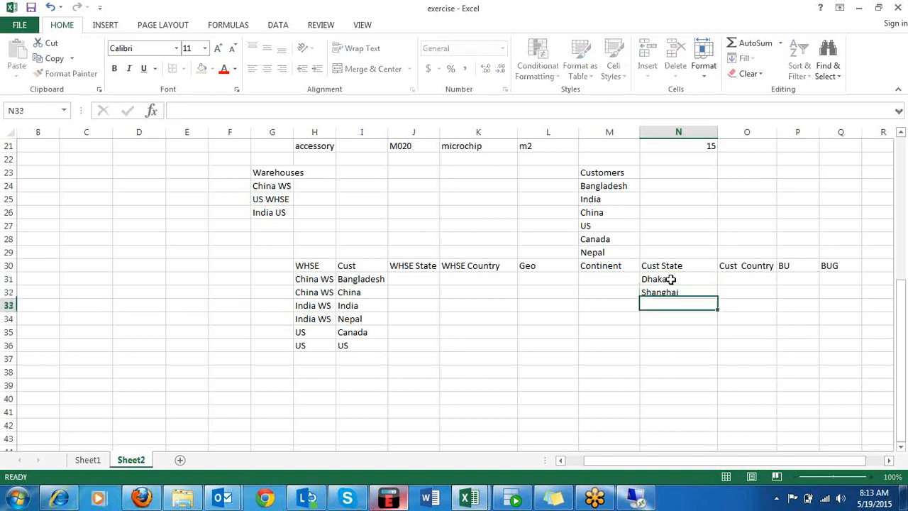
text(New Delhi)
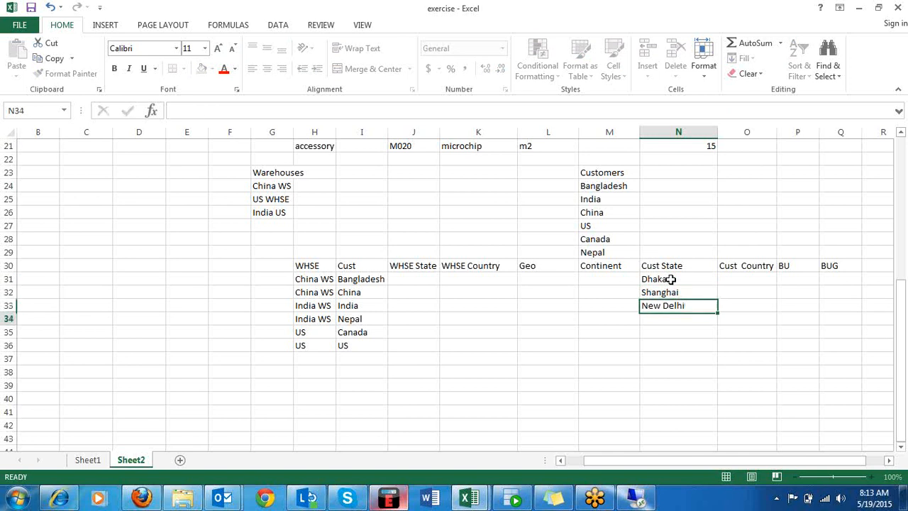
key(Return)
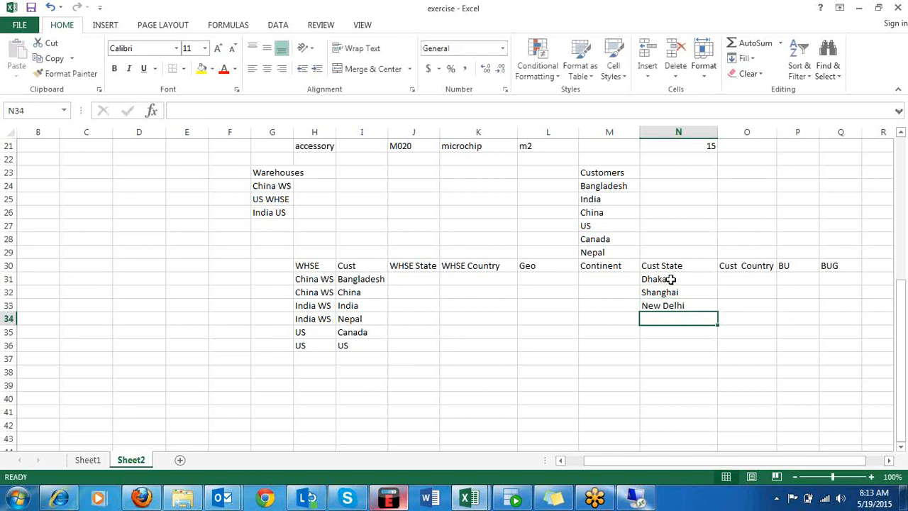
Enter Kathmandui as the Cust State of the Nepal customer in N34.
text(Kathm)
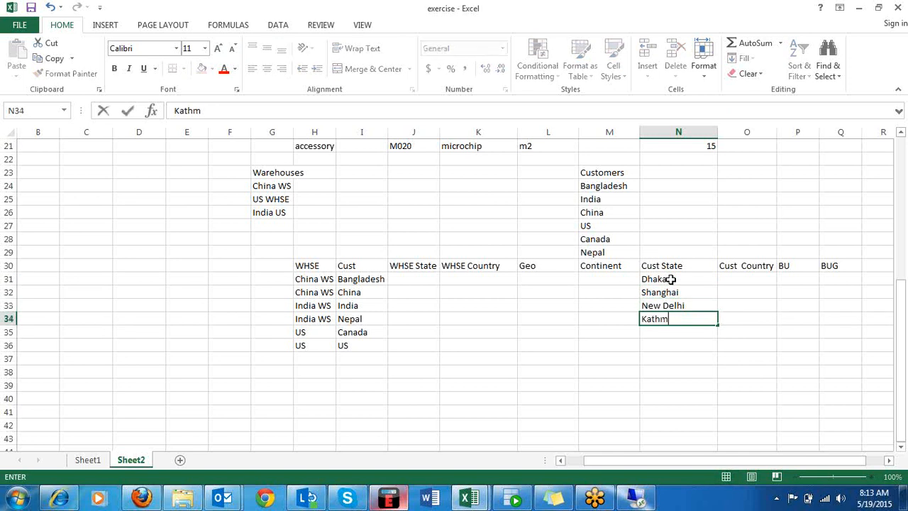
text(andui)
key(Return)
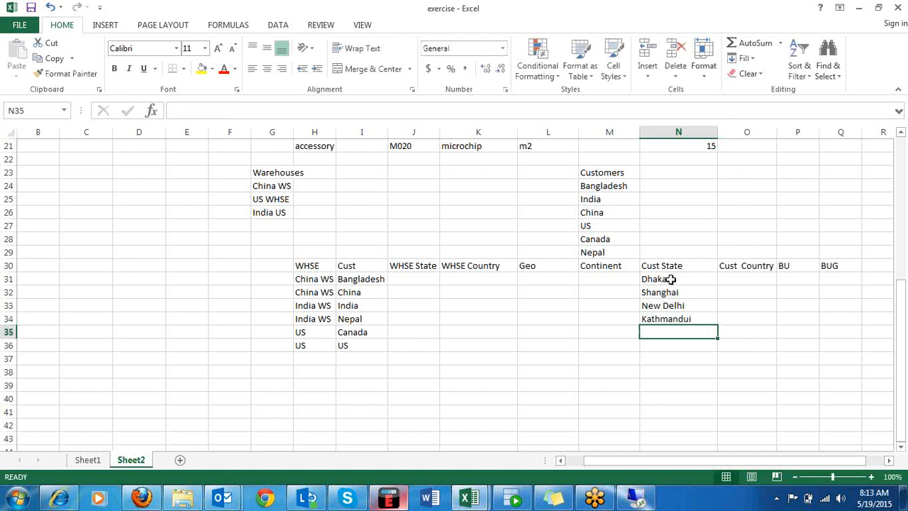
Enter British Coilumbia as the Cust State of the Canada customer in N35.
text(Britis)
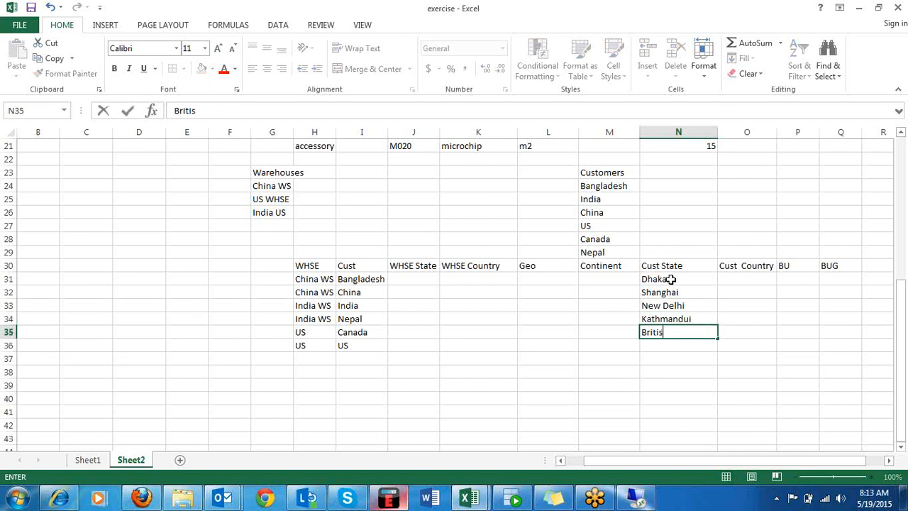
text(h Coilumb)
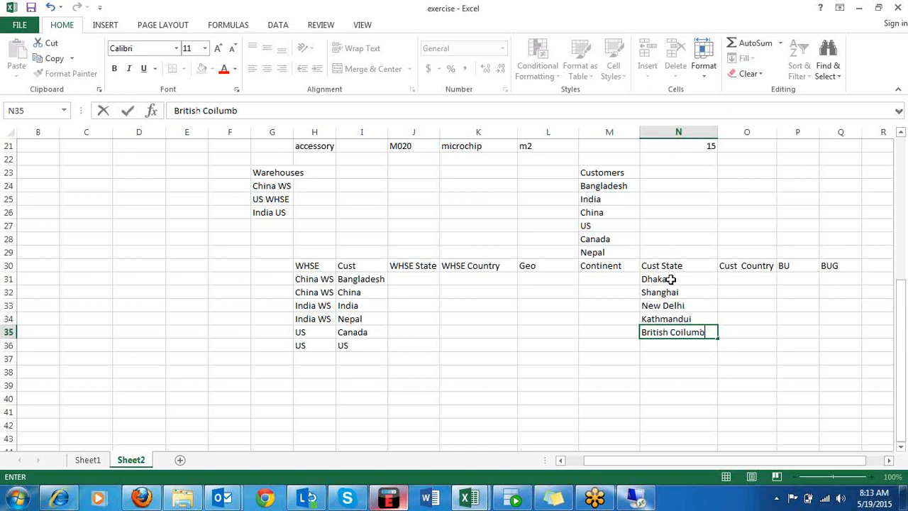
text(ia)
key(Tab)
Enter New York as the Cust State of the US customer in N36.
key(Down)
key(Down)
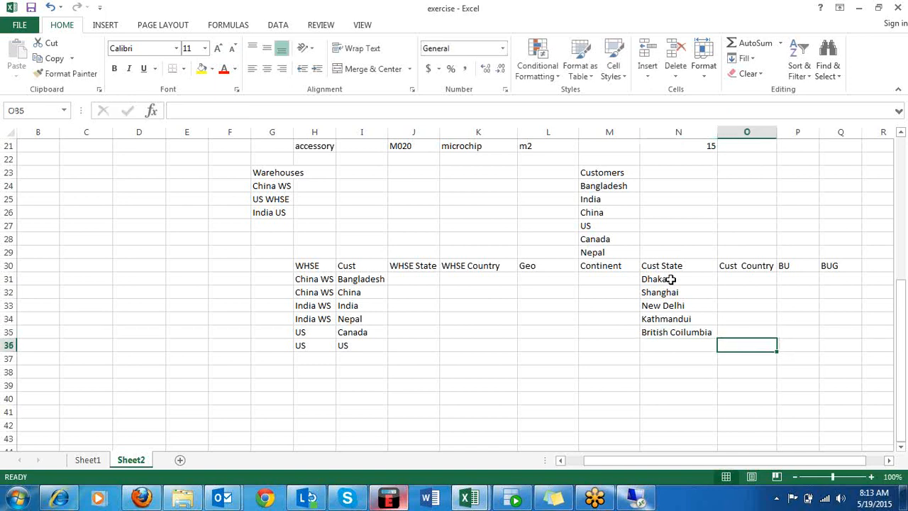
key(Left)
key(Up)
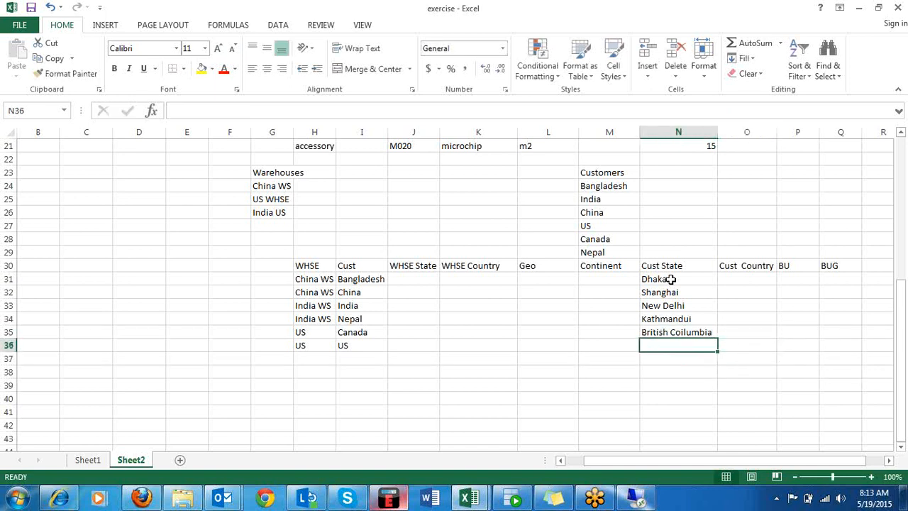
text(New Yp)
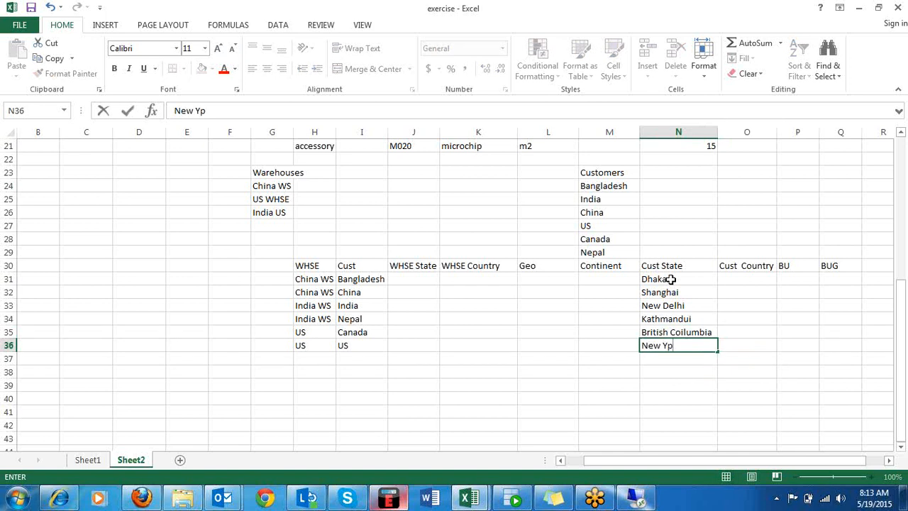
key(BackSpace)
text(r)
key(BackSpace)
text(ork)
click(790, 282)
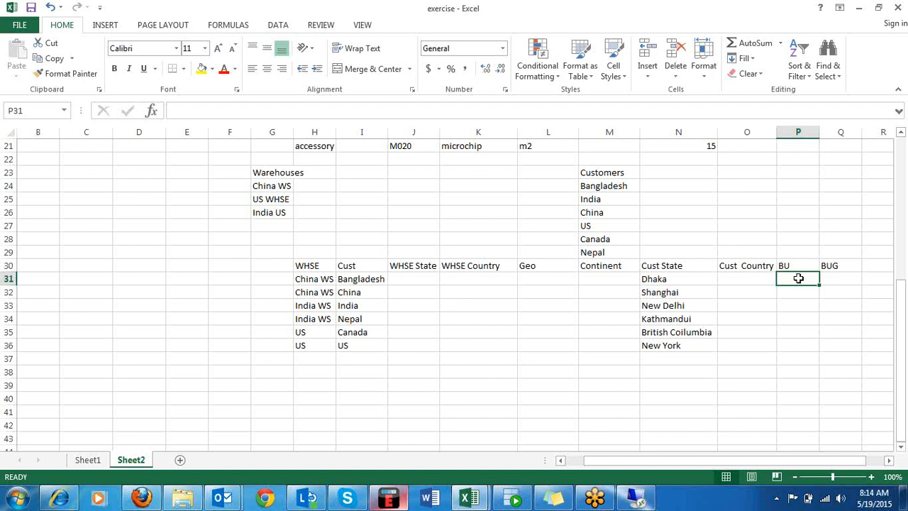
text(Amer)
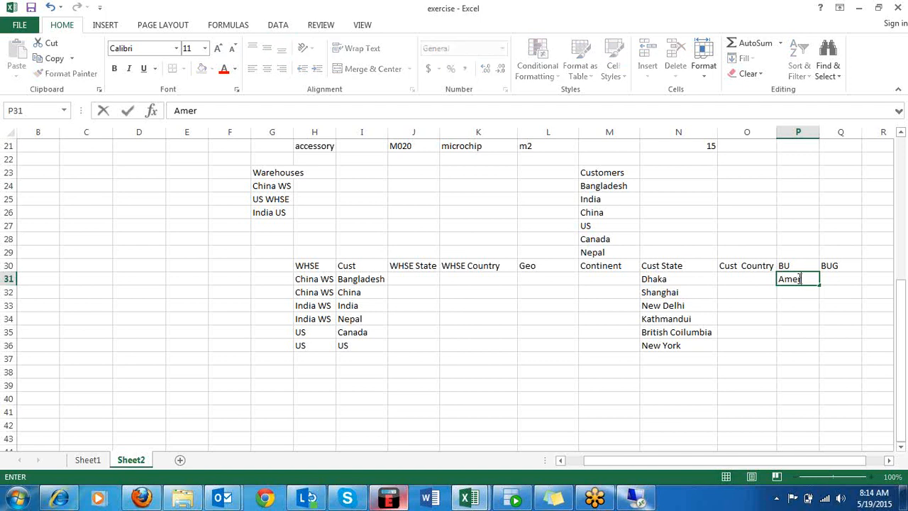
text(ican BU)
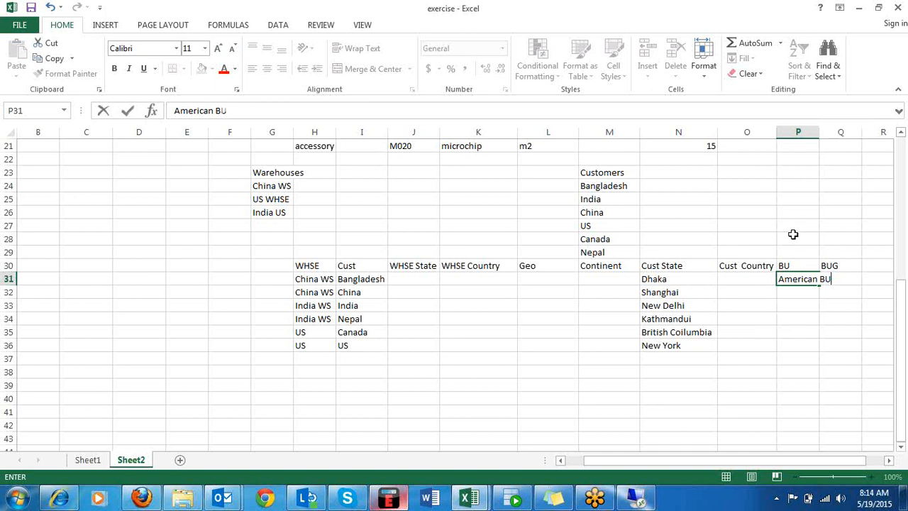
key(F2)
drag(758, 289, 774, 279)
key(ctrl+x)
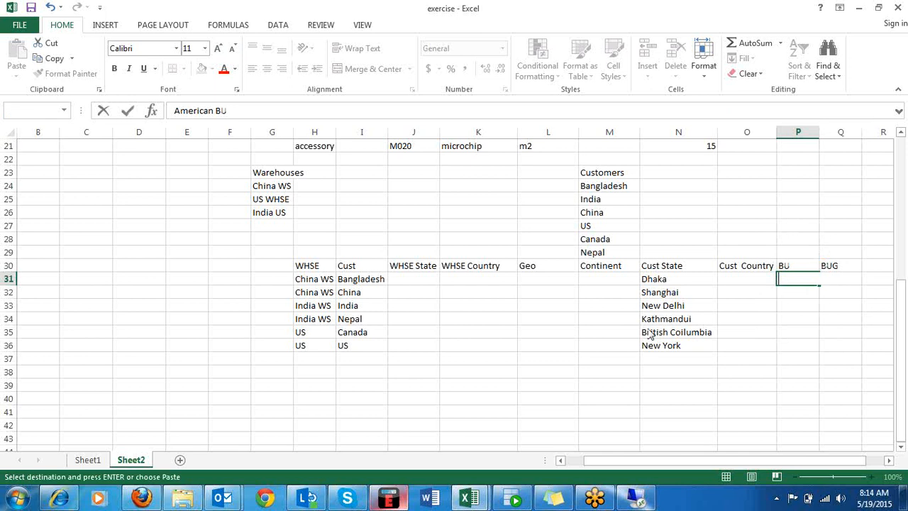
click(456, 282)
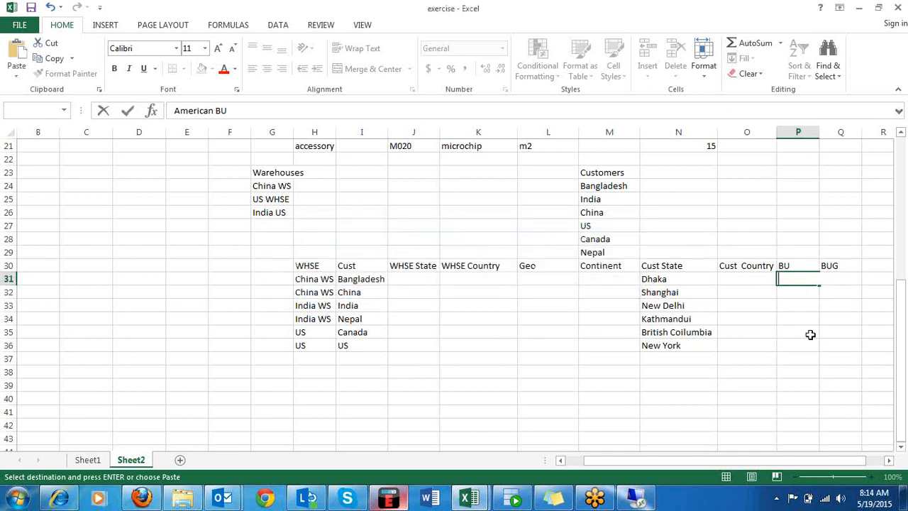
Enter Amer BU in P34 and Am BU in P35 of the BU column.
drag(803, 319, 803, 333)
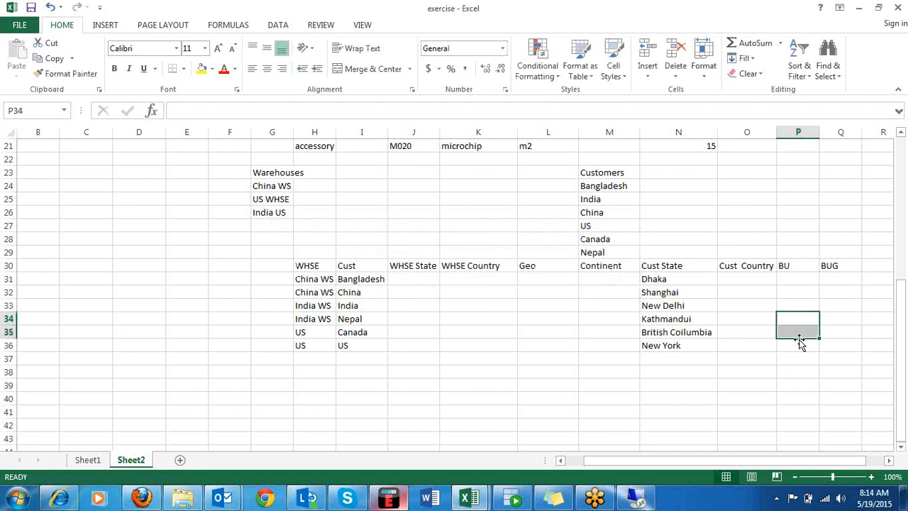
text(Amer)
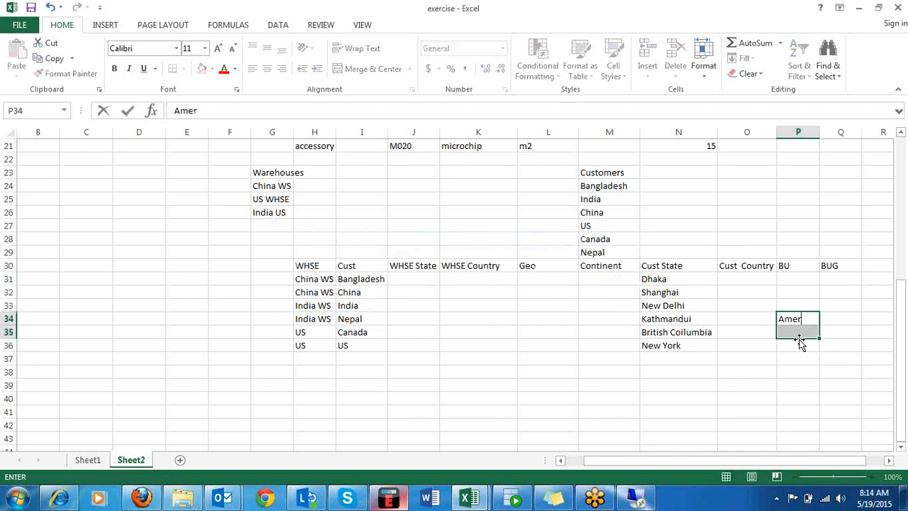
text( BU)
key(Return)
text(Am)
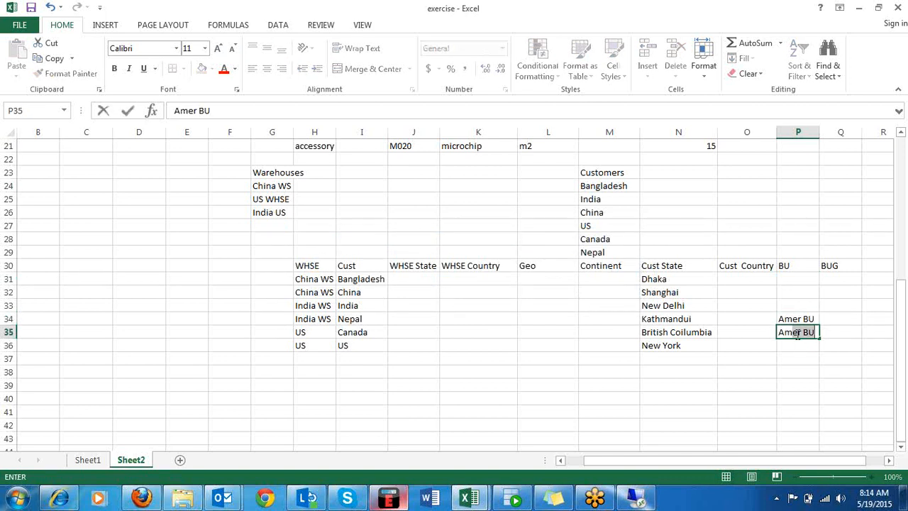
key(BackSpace)
text(BU)
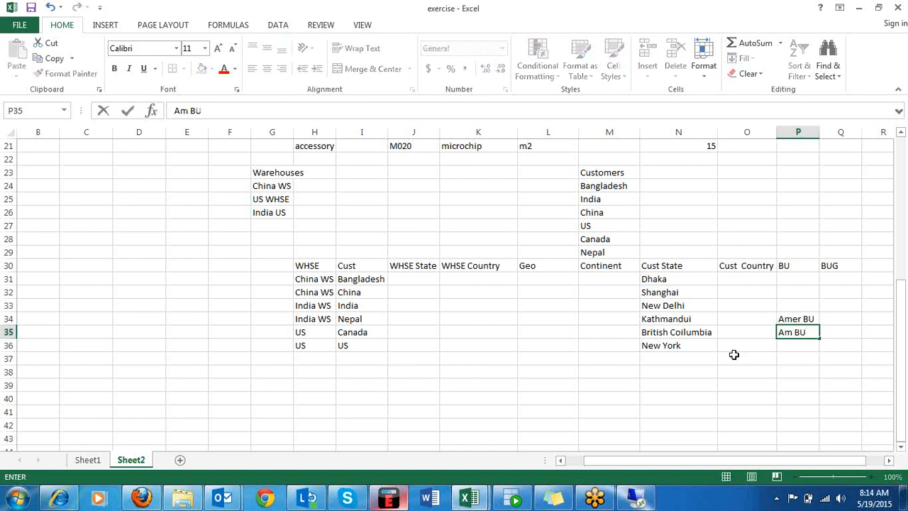
Move the Amer BU entry from P34 to P36 for the US customer, and correct Canada's entry in P35 to Amer BU.
click(805, 321)
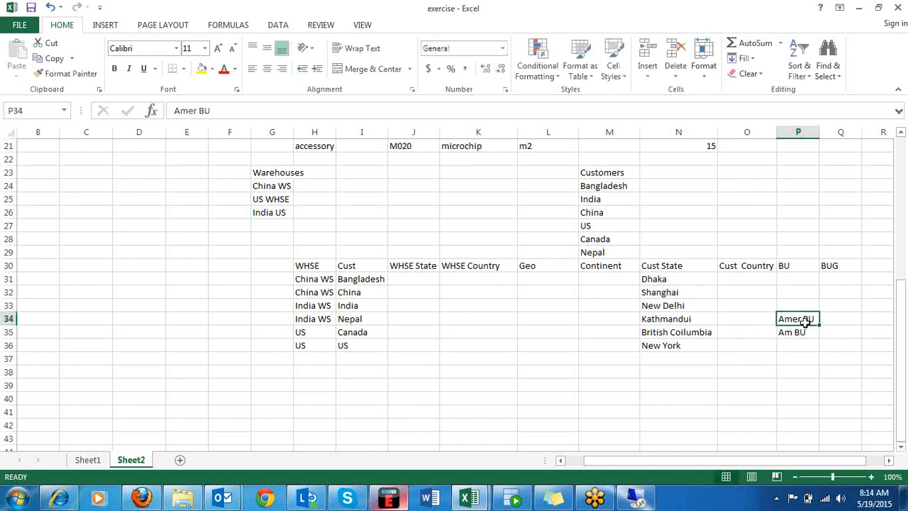
key(ctrl+c)
click(790, 345)
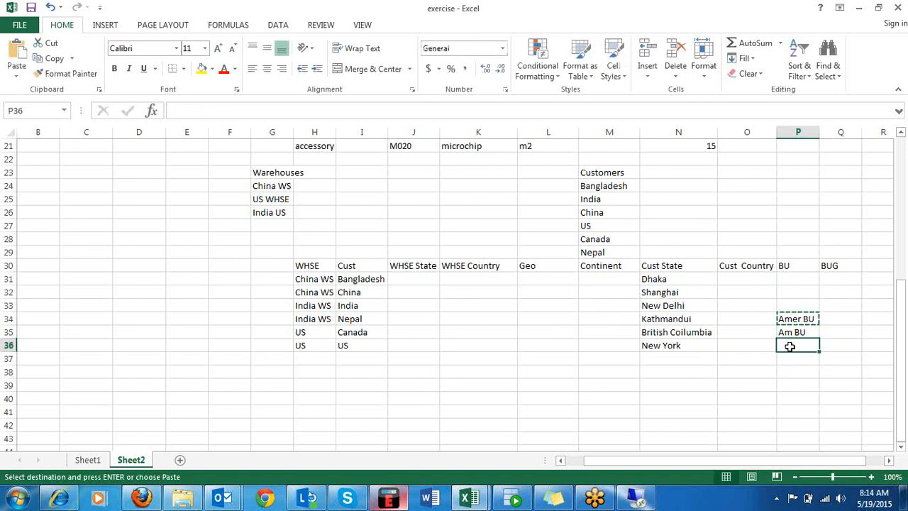
key(ctrl+v)
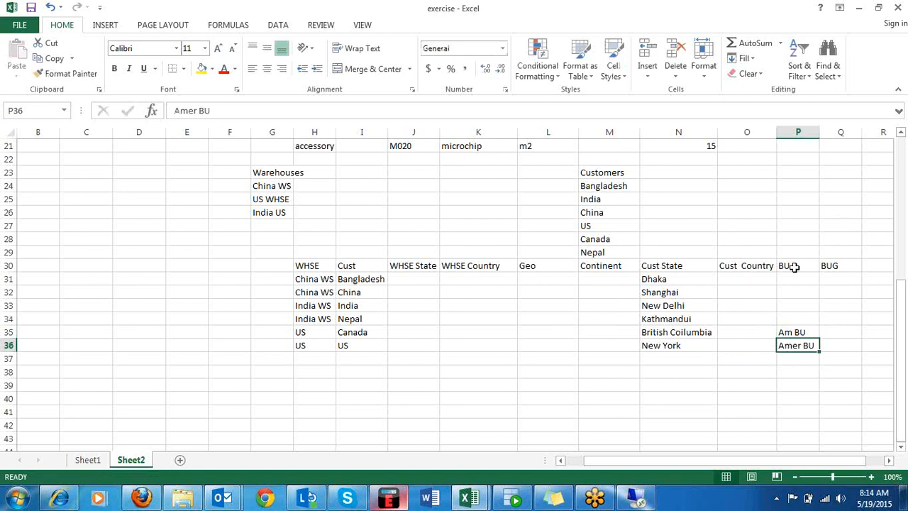
click(791, 332)
double_click(790, 332)
text(er)
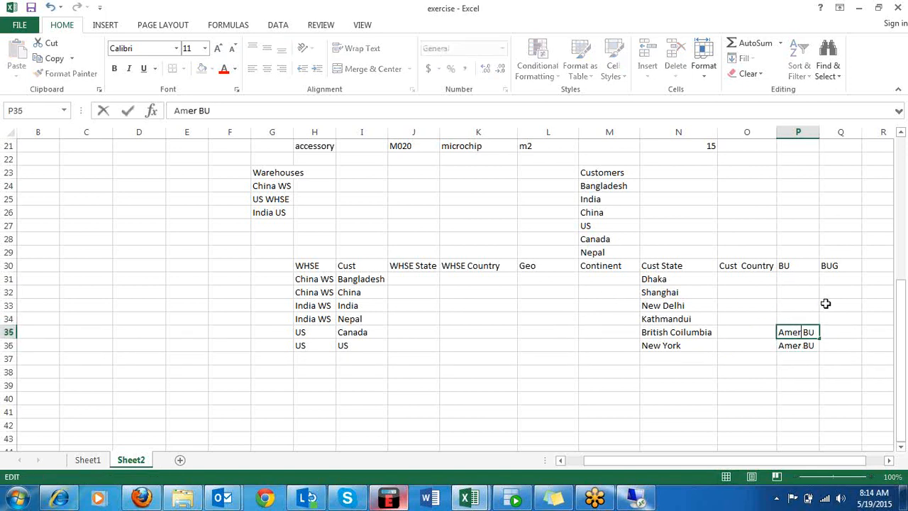
click(805, 317)
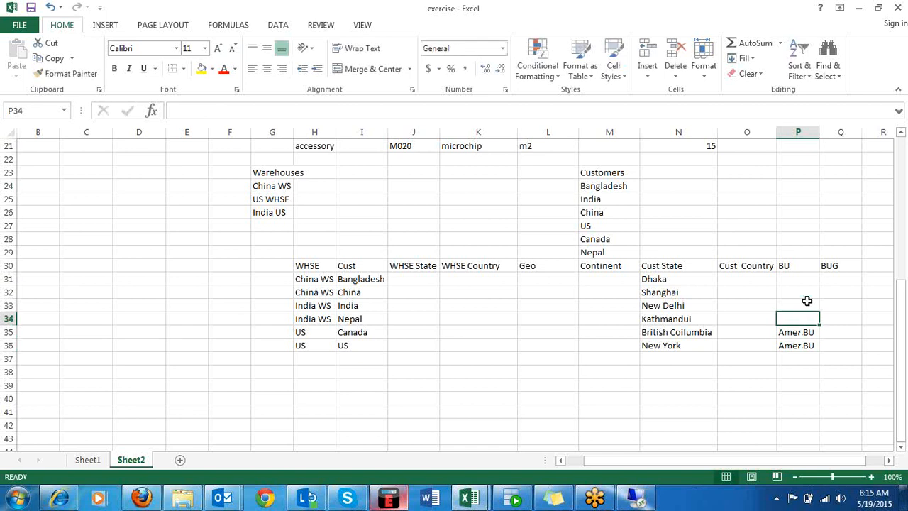
Enter Asia BU in P31 for Bangladesh and fill it down to P34 for China, India and Nepal.
drag(809, 278, 810, 321)
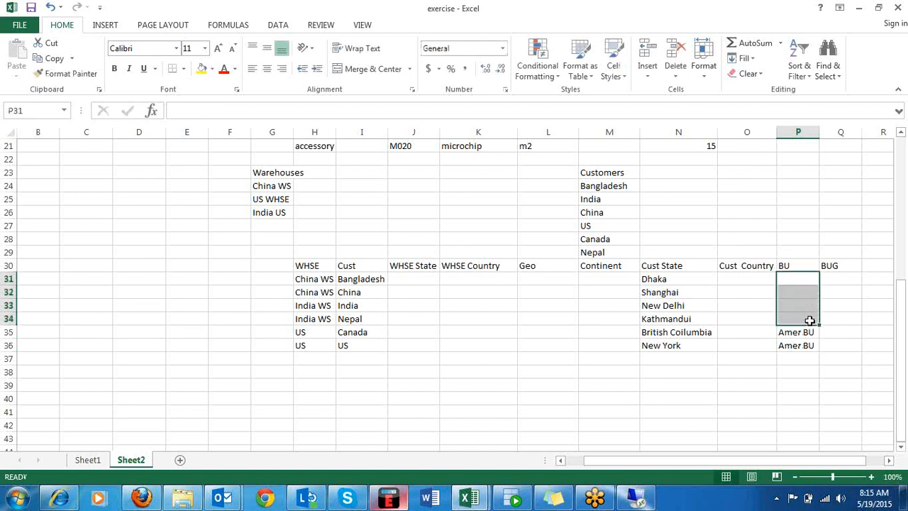
click(809, 281)
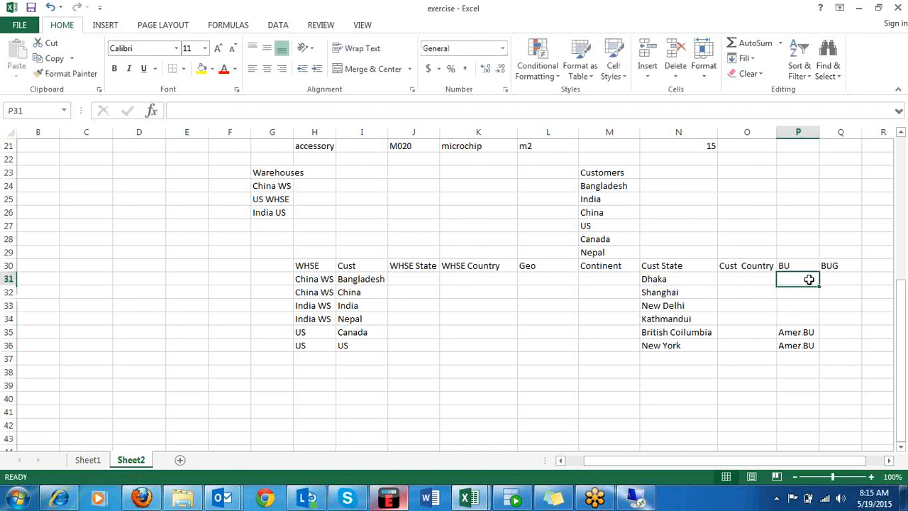
text(Asia BU)
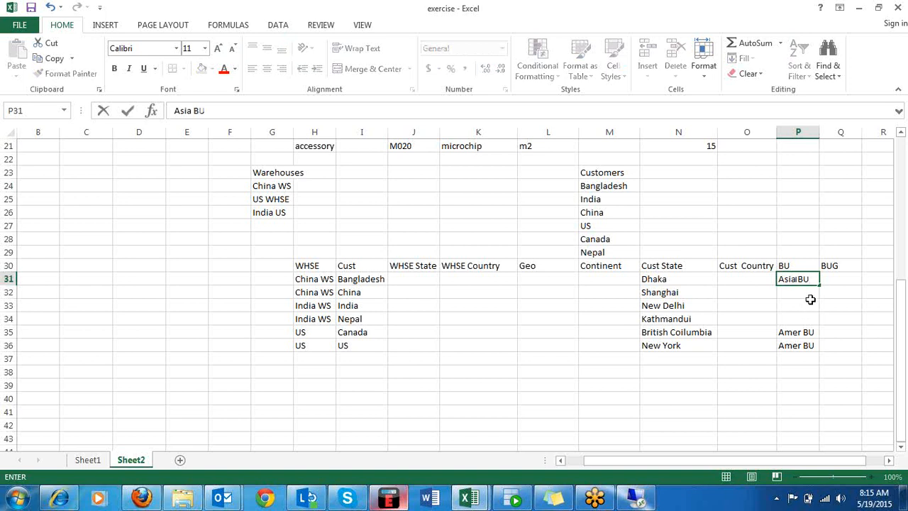
key(Return)
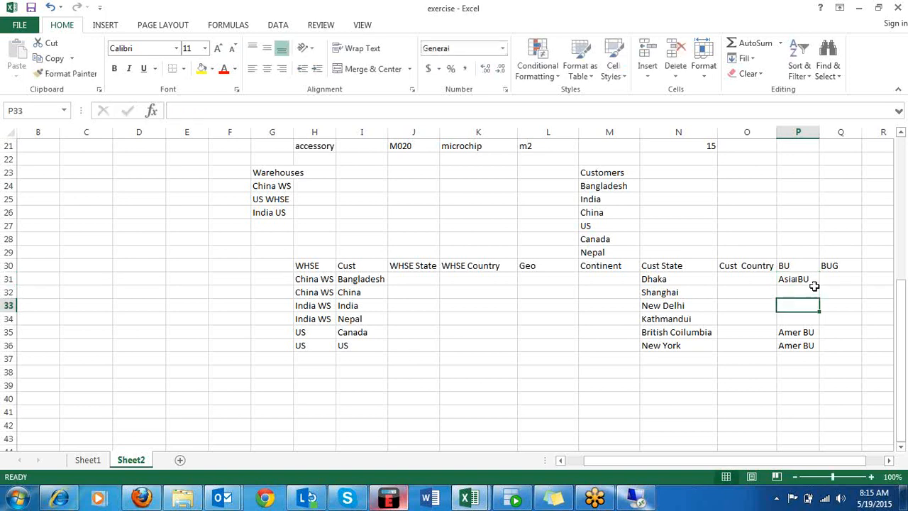
click(807, 282)
drag(820, 285, 855, 324)
Enter XYZ as the BUG in Q31 and fill it down to Q36 for all six customers.
click(836, 278)
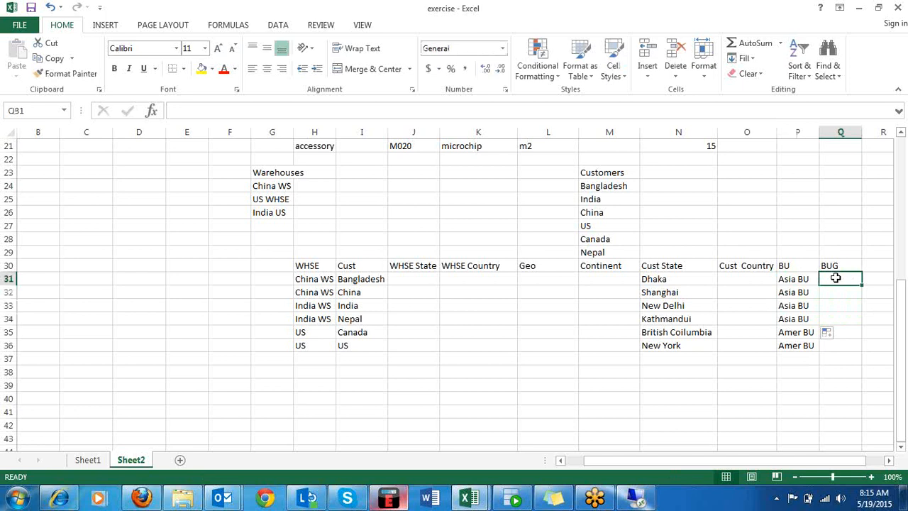
text(XY)
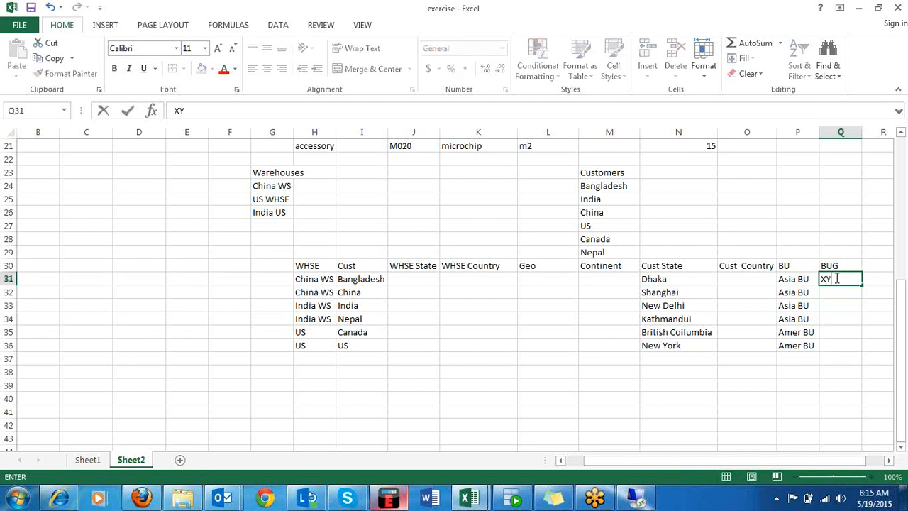
text(Z)
key(Return)
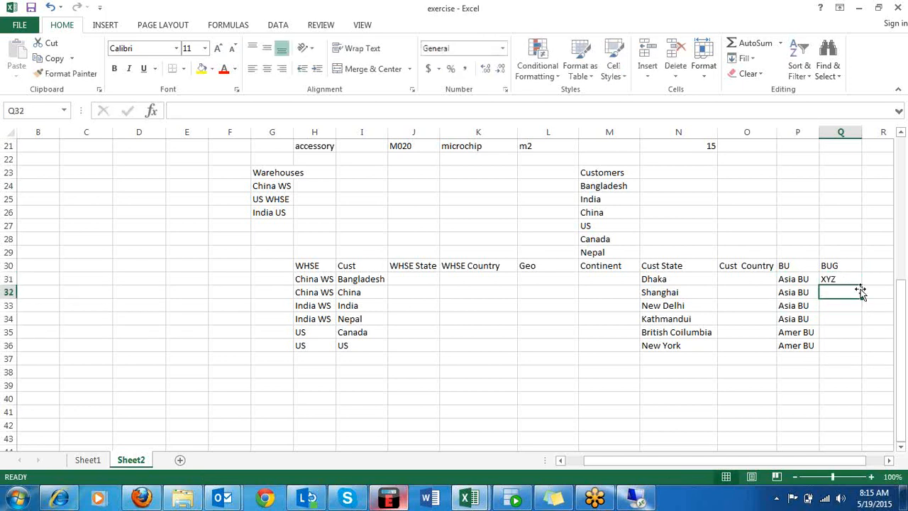
click(852, 281)
drag(861, 285, 867, 353)
click(866, 201)
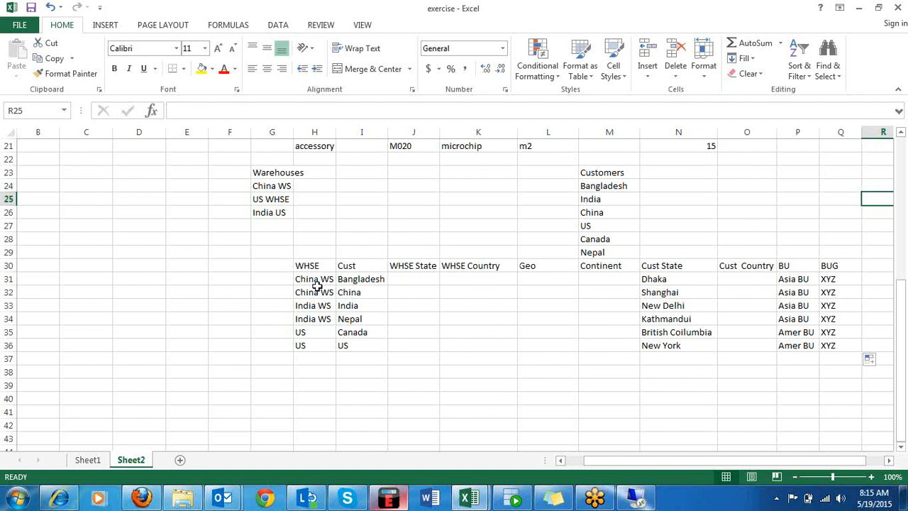
drag(297, 277, 364, 278)
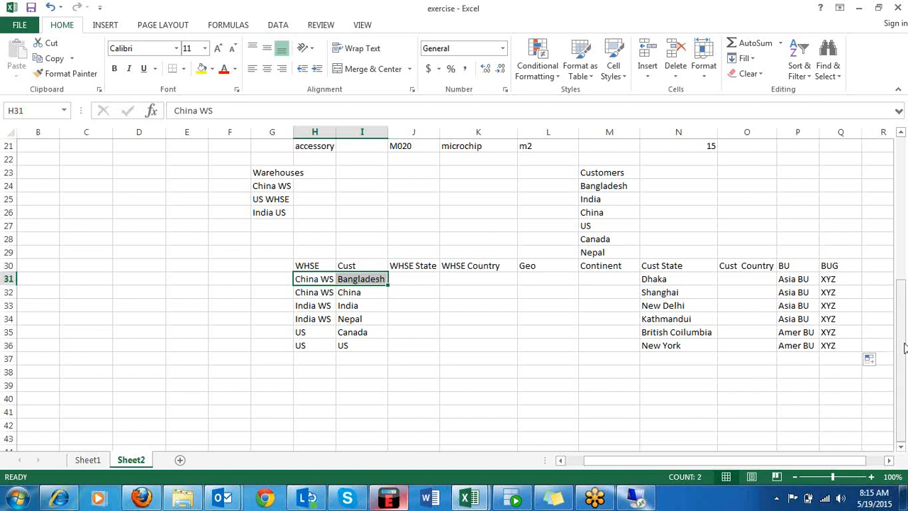
drag(902, 348, 905, 365)
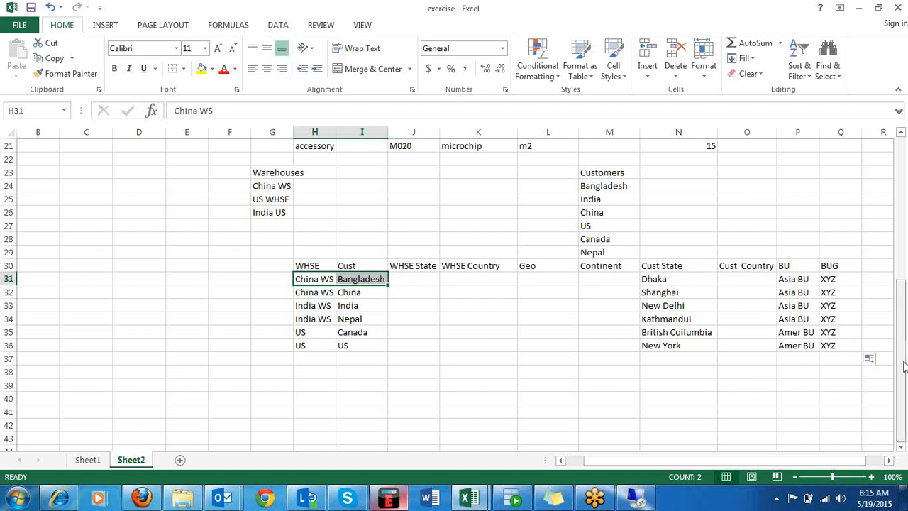
click(866, 424)
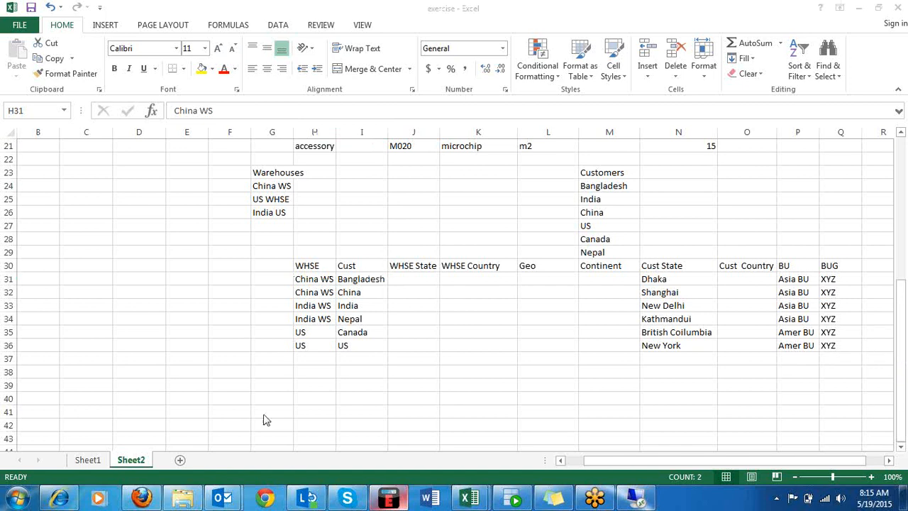
click(287, 351)
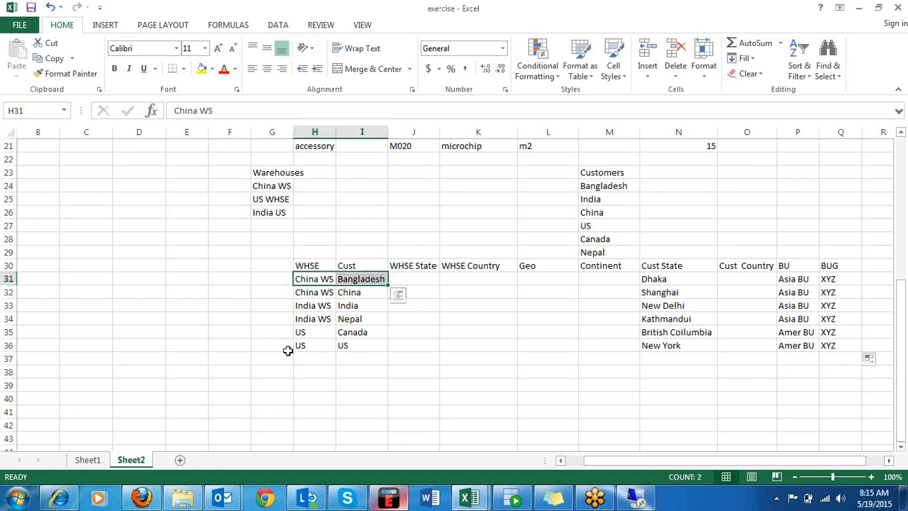
Enter the label PE in D39, below the warehouse-to-customer table.
click(115, 385)
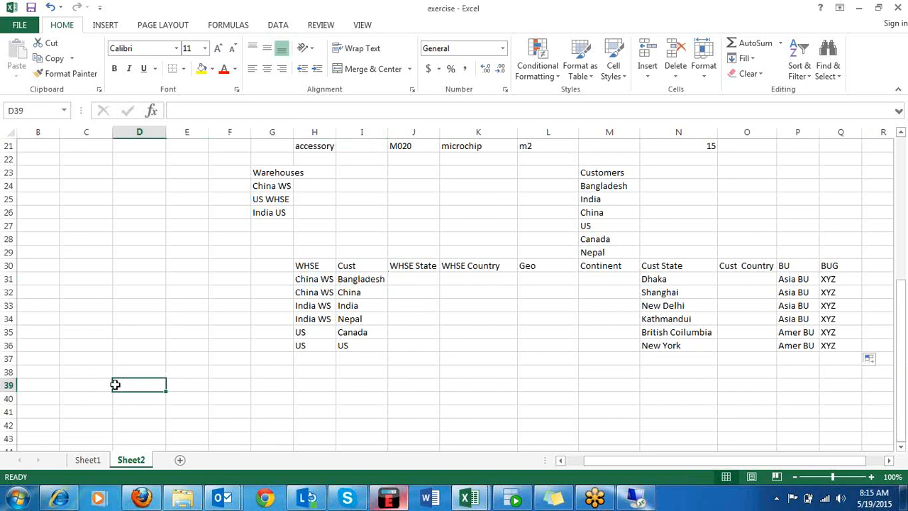
text(P)
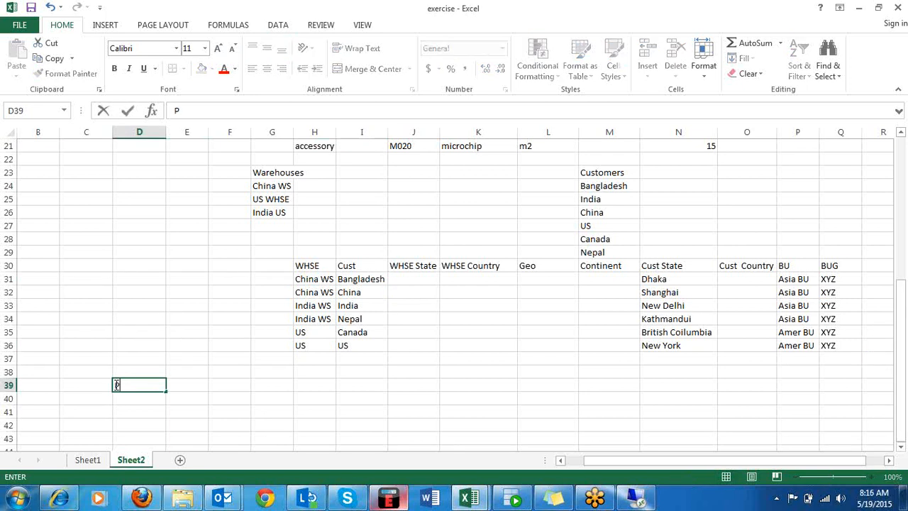
text(E)
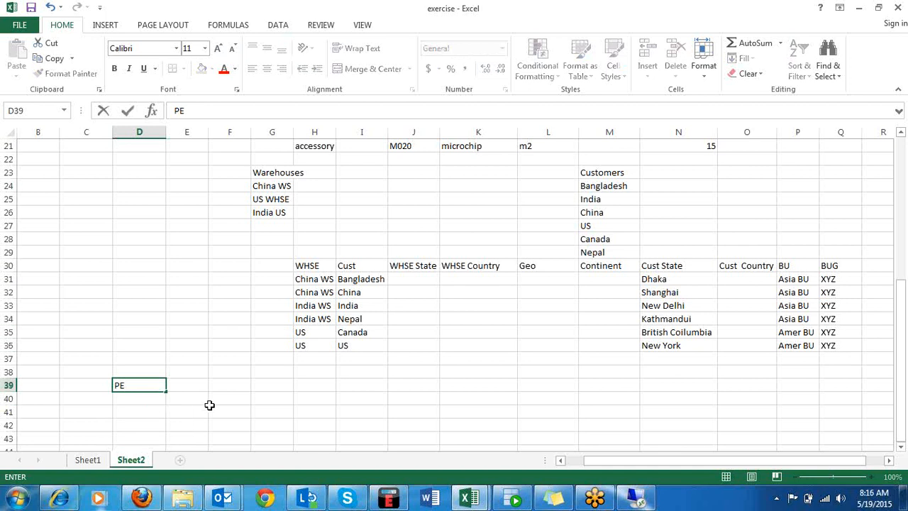
drag(205, 408, 198, 397)
click(199, 384)
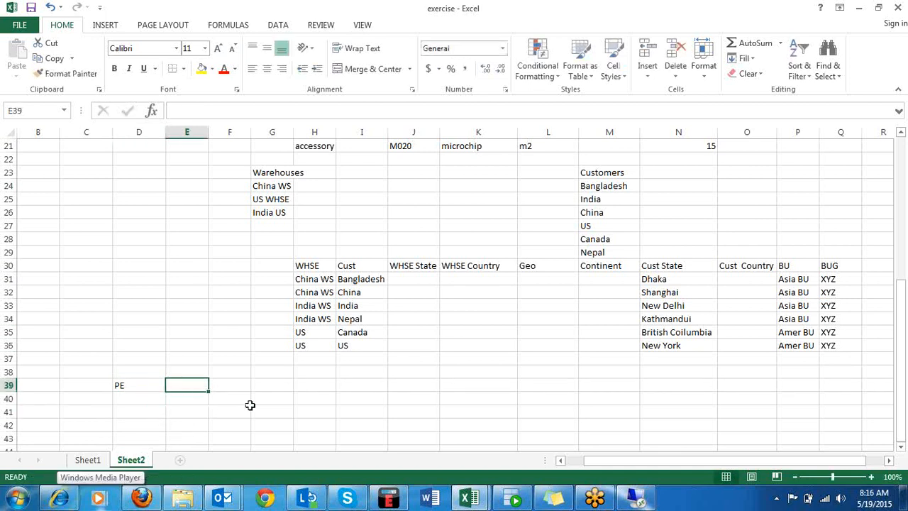
Enter the combination Apple, US WS and Can across G39:I39 and select those three cells.
click(283, 388)
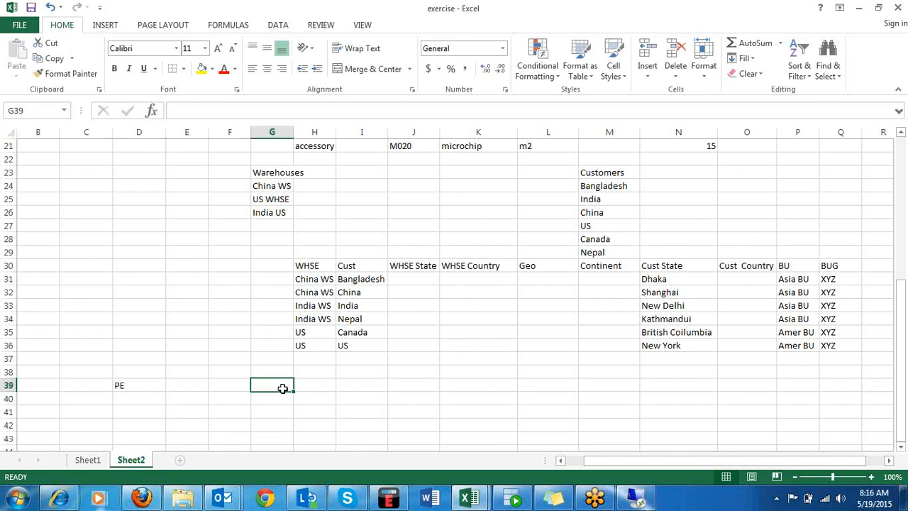
text(Apple)
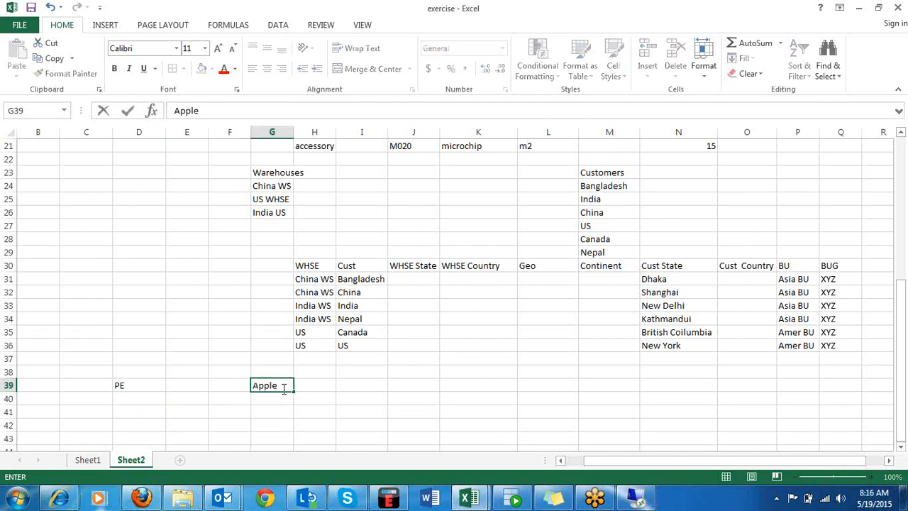
key(Tab)
text(US )
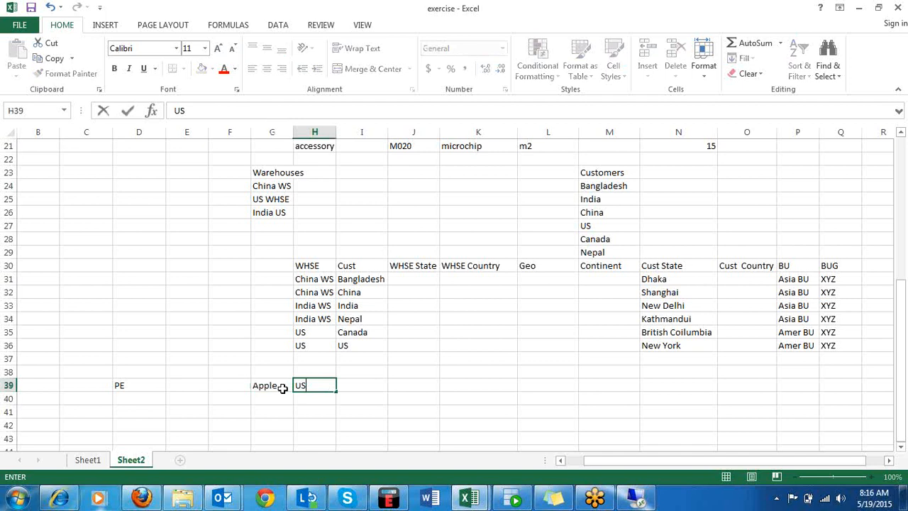
text(WS)
key(Tab)
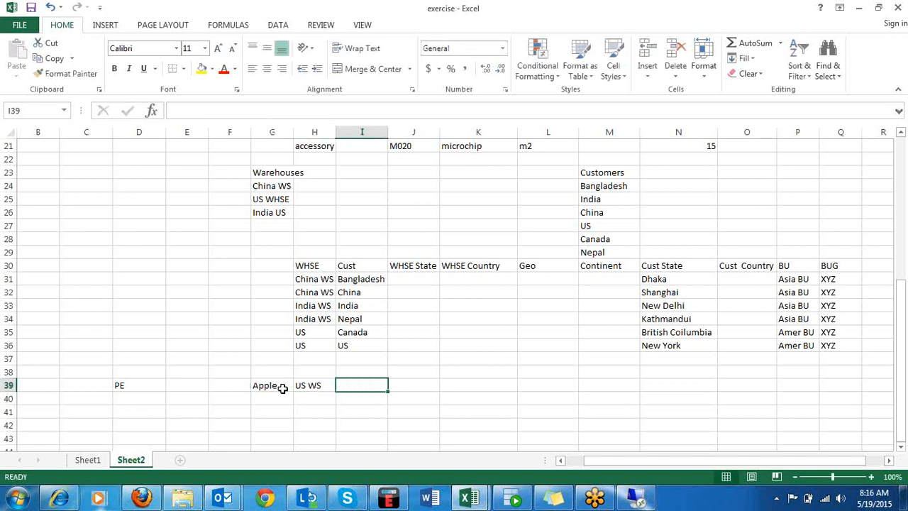
text(Can)
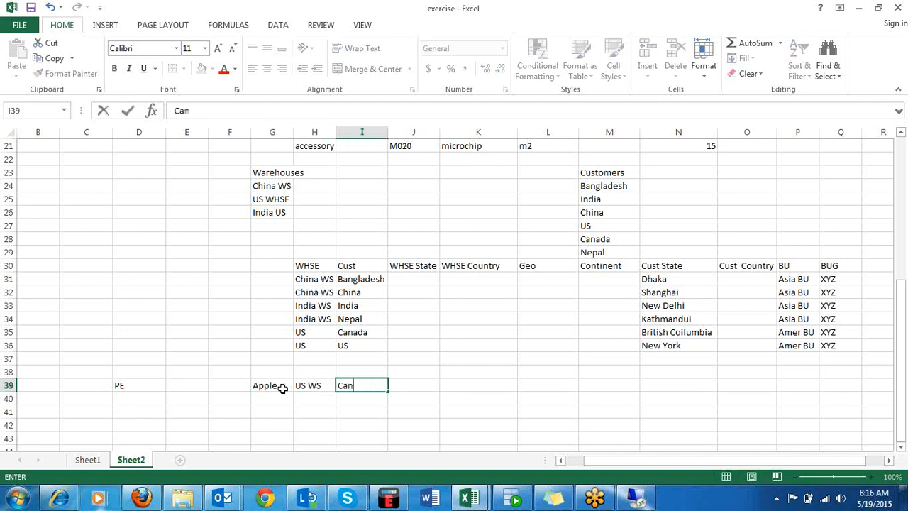
click(471, 388)
drag(269, 384, 359, 384)
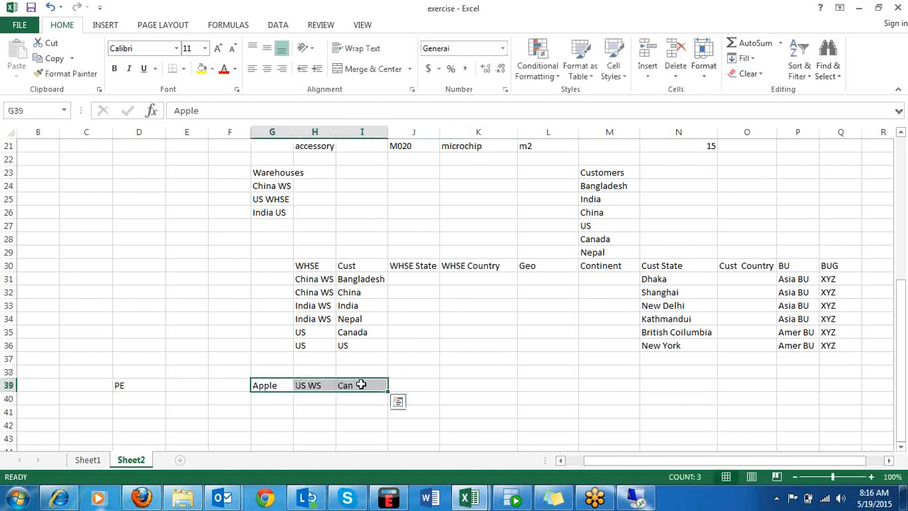
Start a second combination in row 40 with Samsung in G40 and IndiaWS in H40.
click(135, 386)
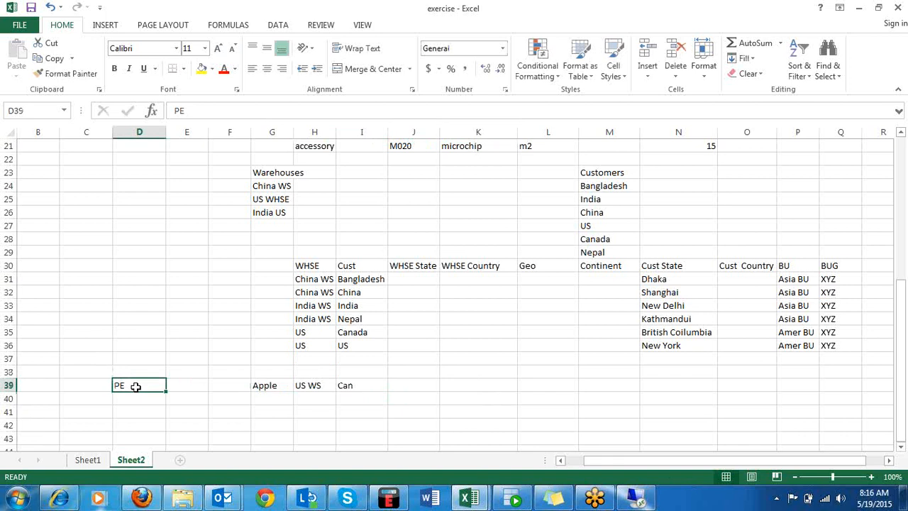
click(270, 398)
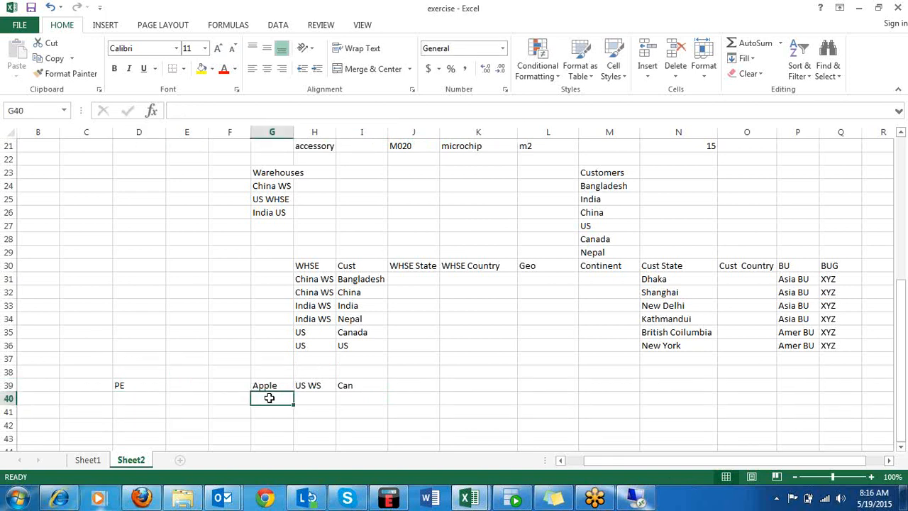
text(Samsu)
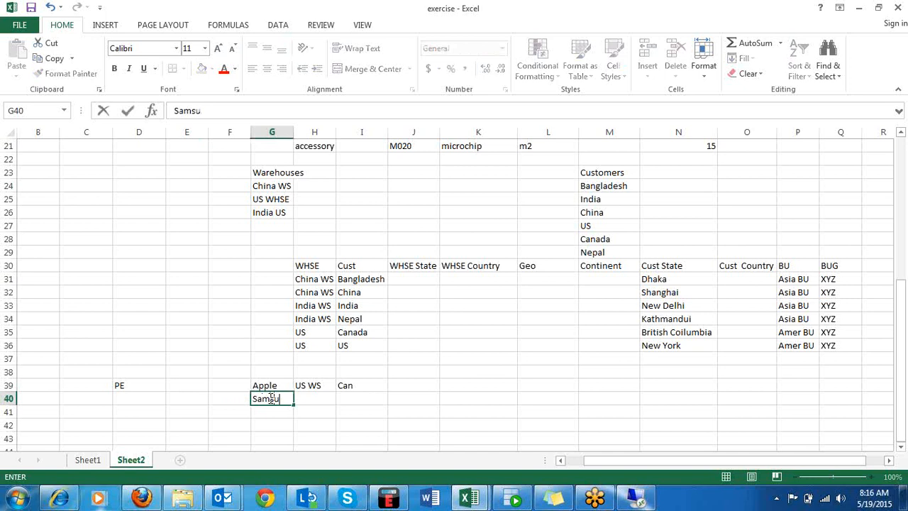
text(ng)
key(Tab)
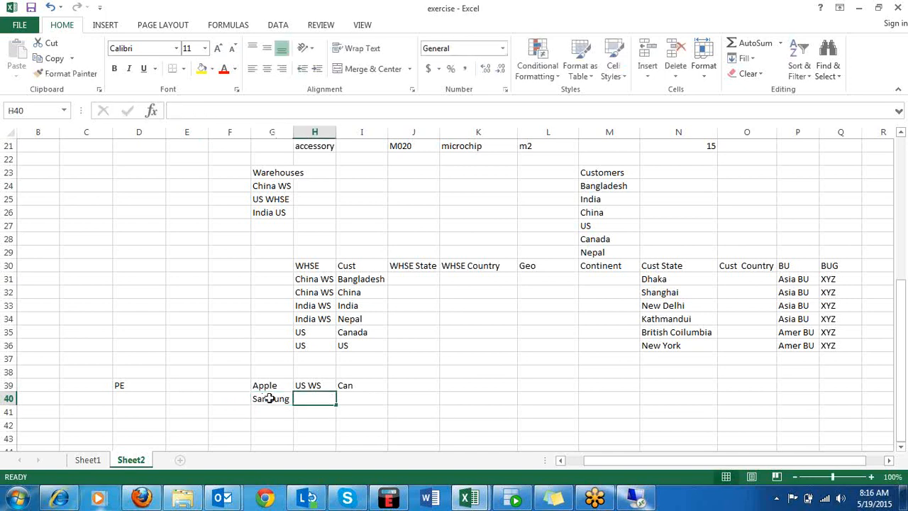
text(India)
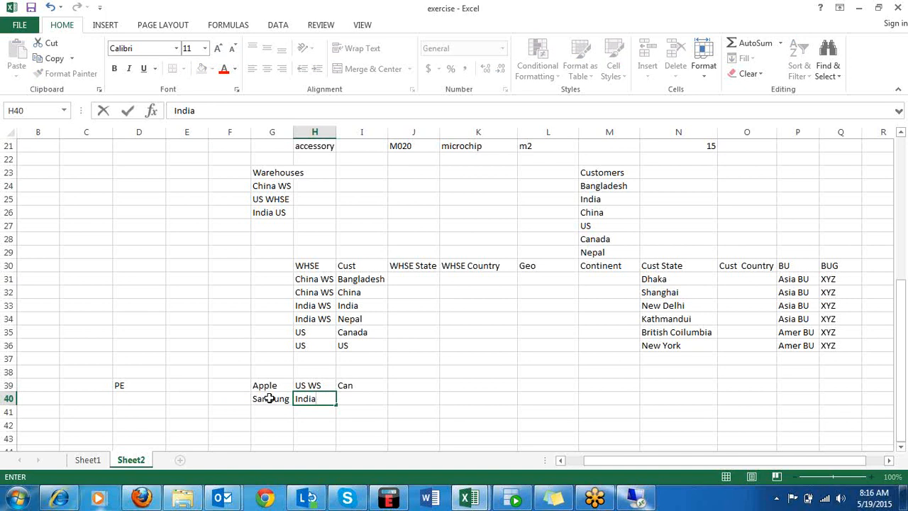
text(WS)
key(Tab)
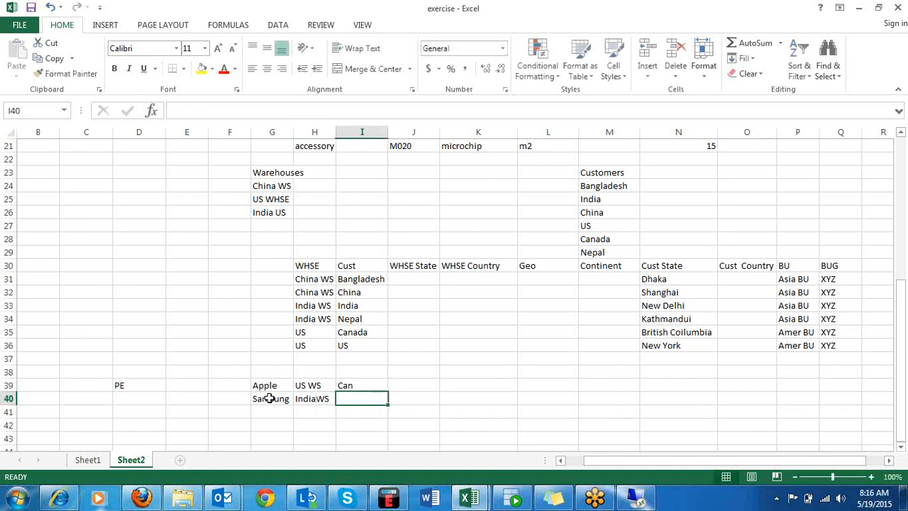
text(Bang)
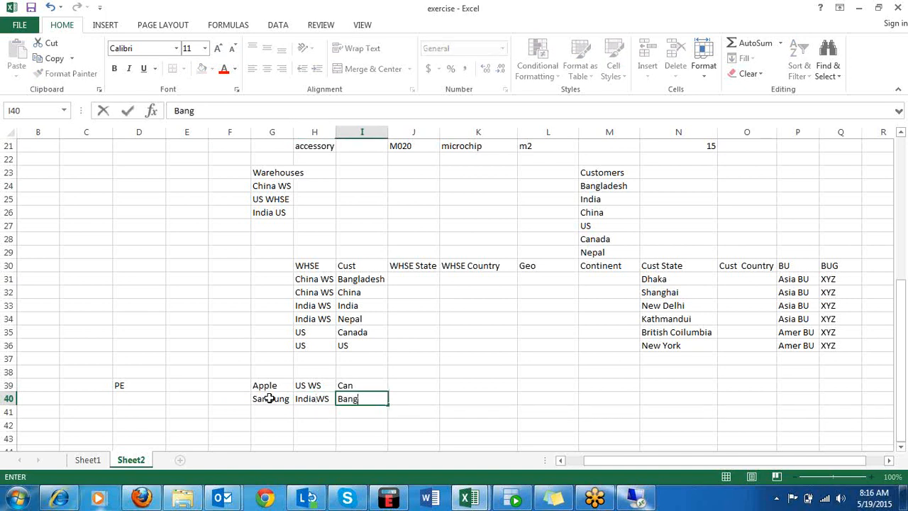
key(BackSpace)
key(BackSpace)
key(BackSpace)
key(BackSpace)
text(nEPAL)
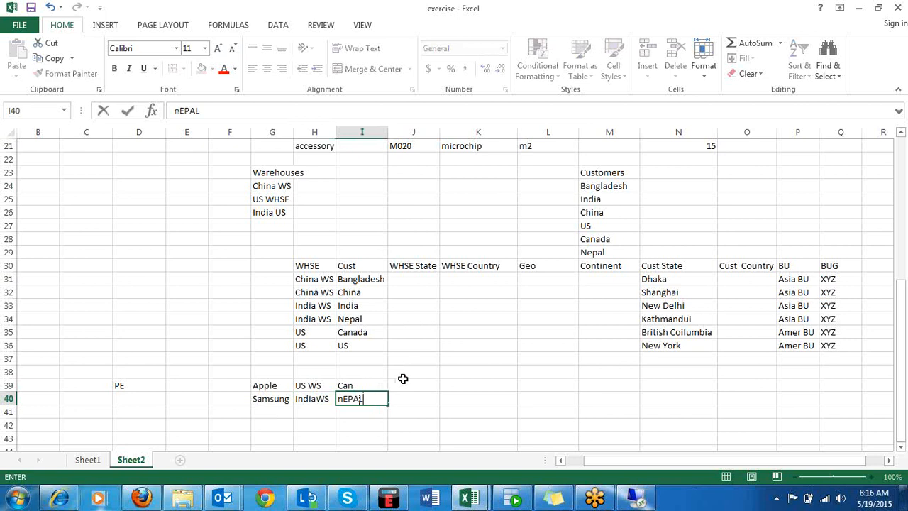
key(BackSpace)
key(BackSpace)
key(BackSpace)
key(BackSpace)
key(BackSpace)
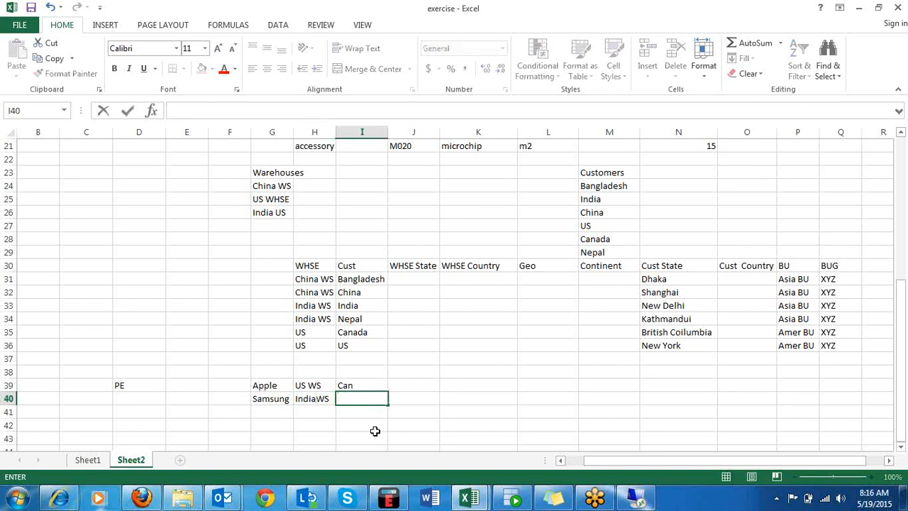
Enter Nepal as the customer of the Samsung combination in I40.
text(Nepal)
click(181, 388)
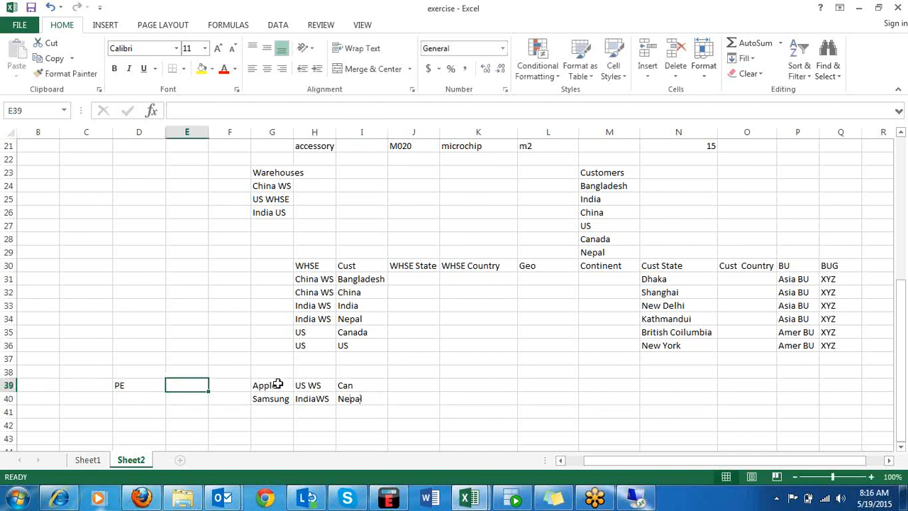
Label the two combinations PE1 in F39 and PE2 in F40.
drag(267, 386, 347, 383)
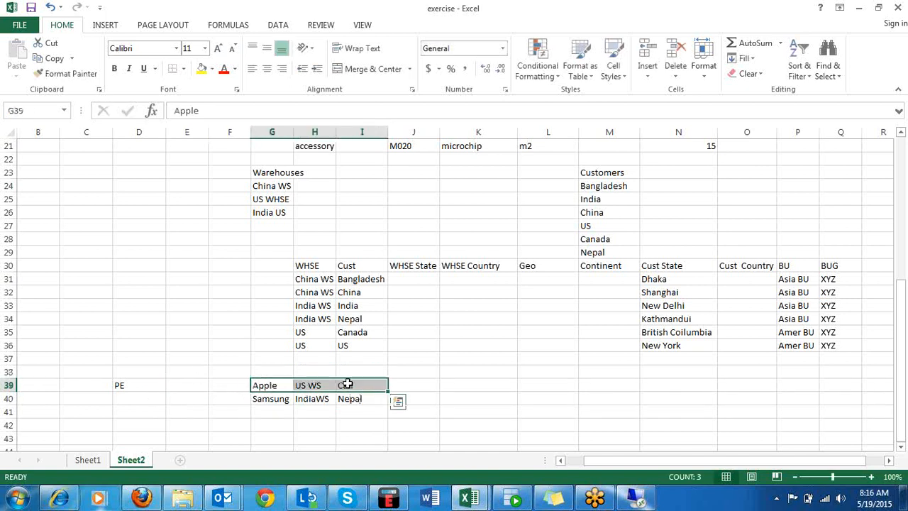
click(229, 387)
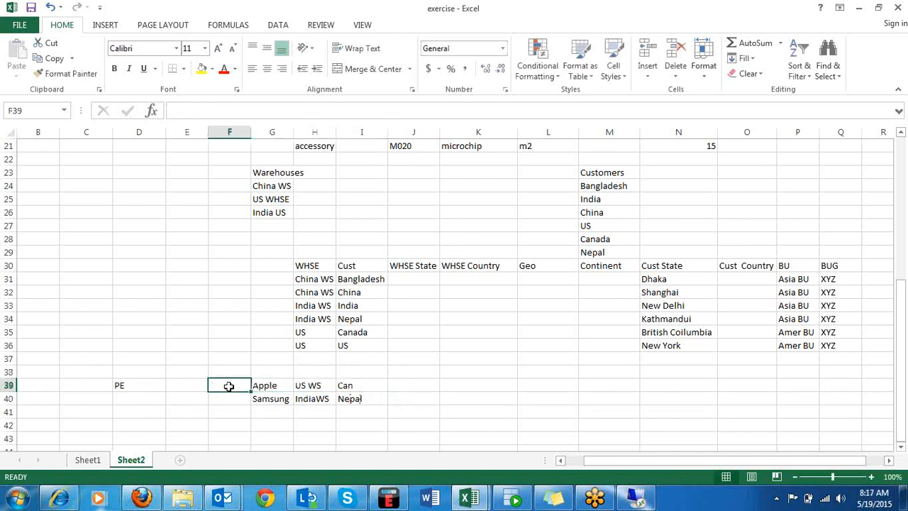
text(PE1)
key(Return)
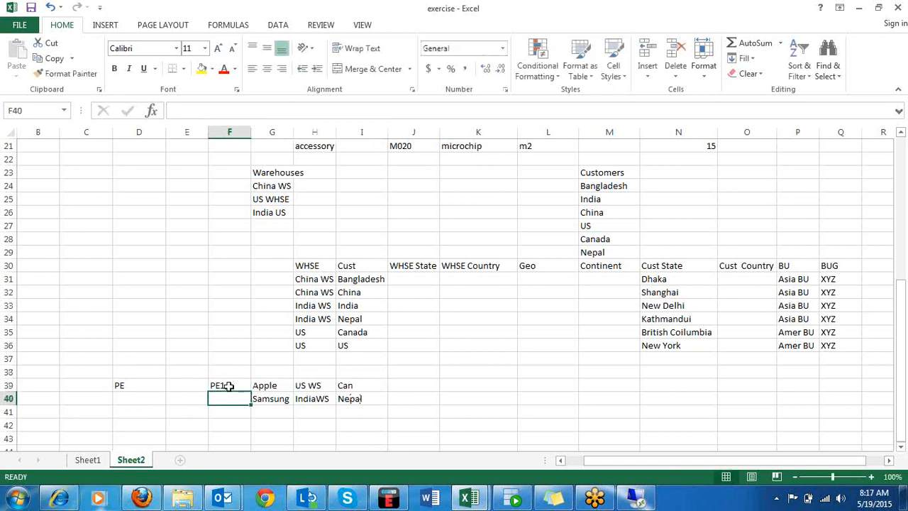
text(PE2)
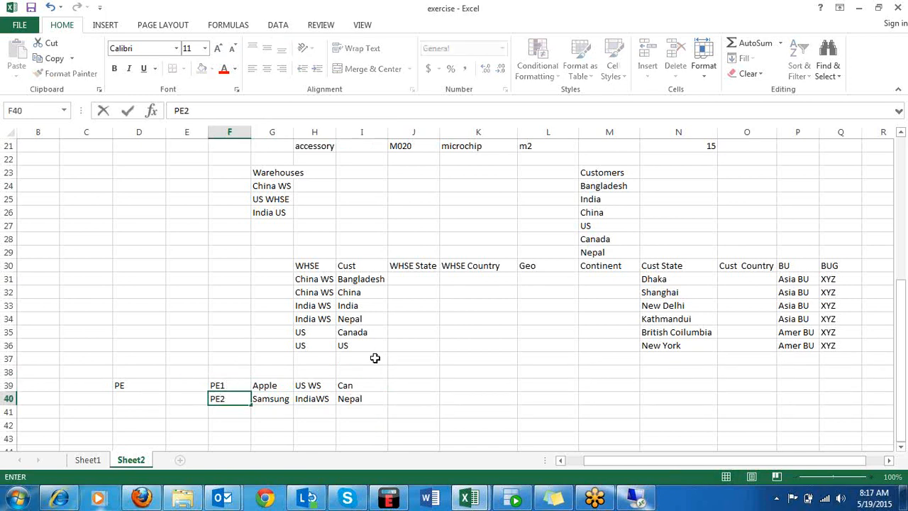
click(366, 359)
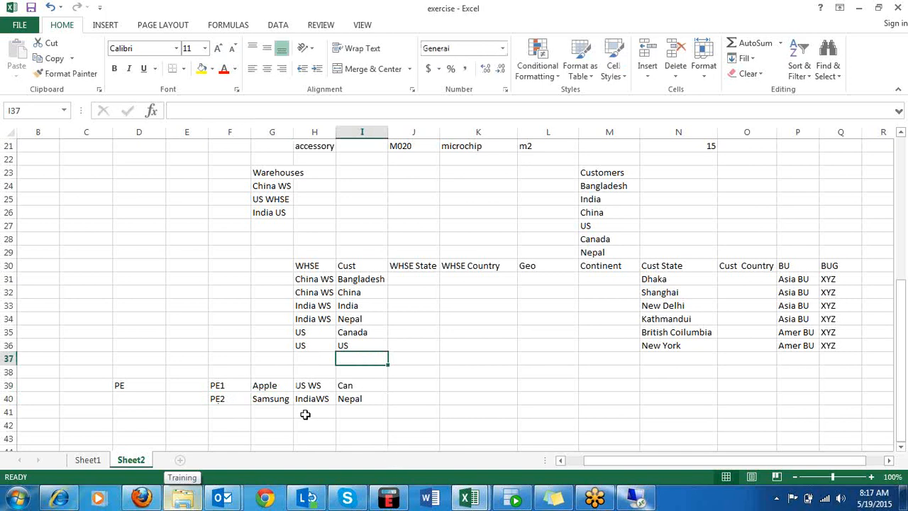
Highlight both complete combination rows, PE1 and PE2, across F39:I40.
click(226, 384)
drag(226, 384, 352, 408)
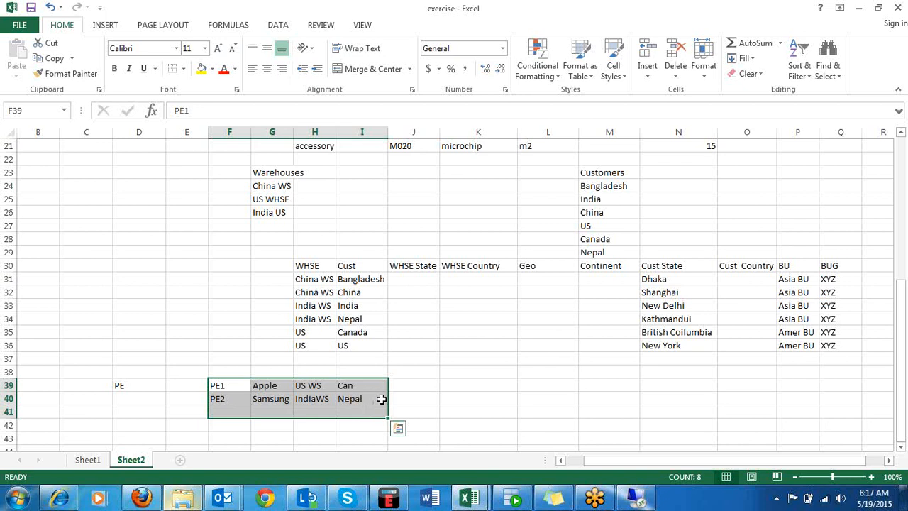
click(426, 397)
drag(359, 397, 236, 387)
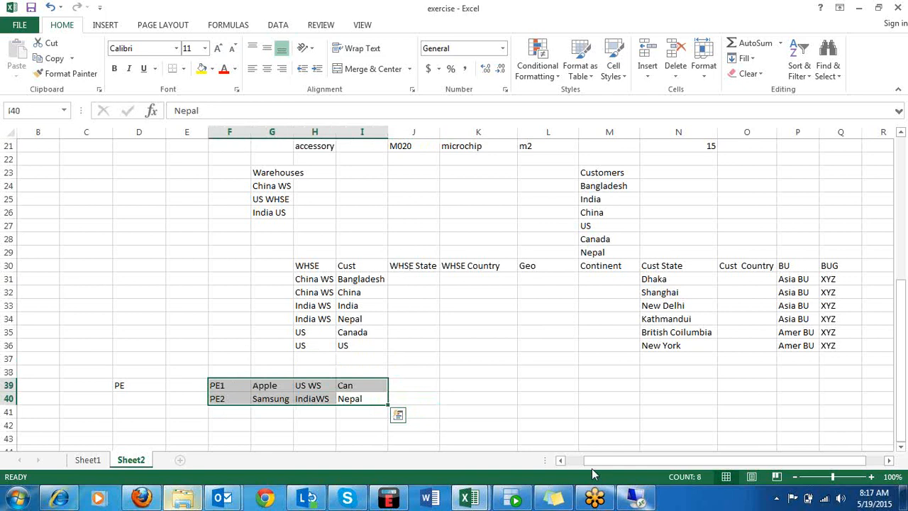
click(637, 500)
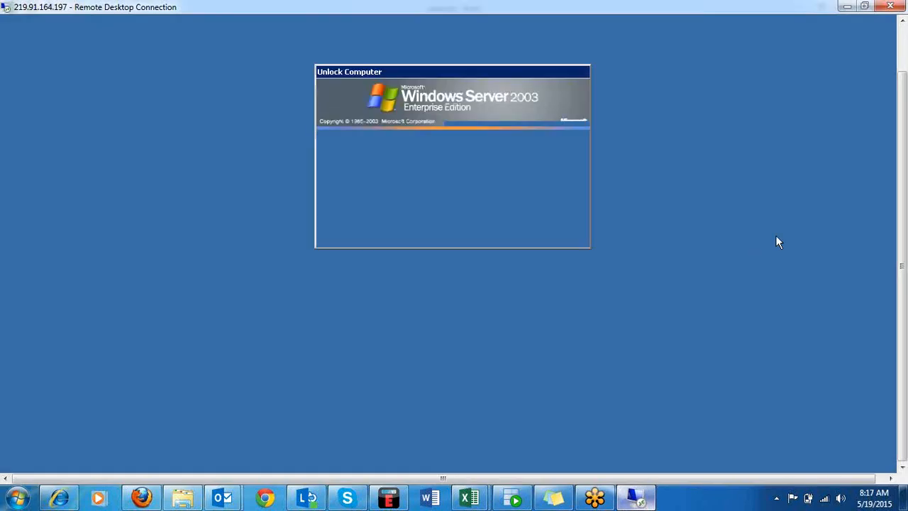
click(638, 500)
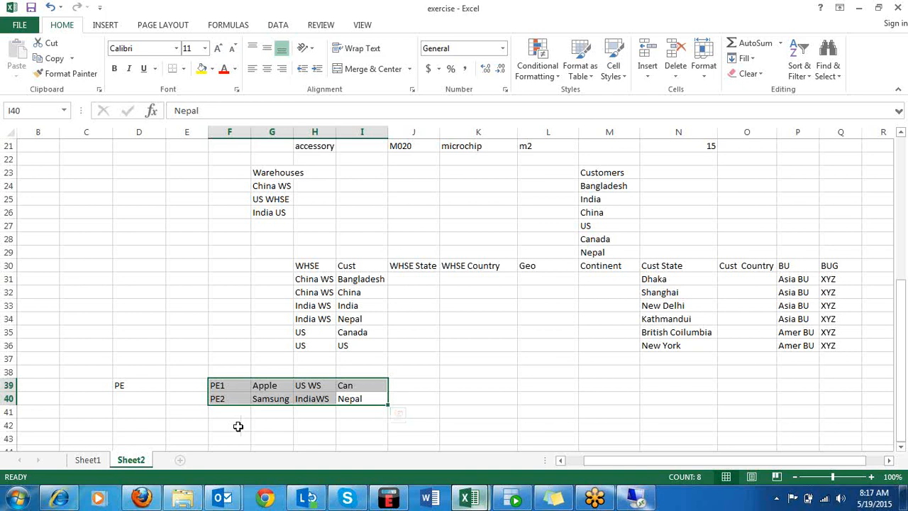
Add the headers PE, Item, WS and Cust in F38:I38 above the combination rows.
click(325, 374)
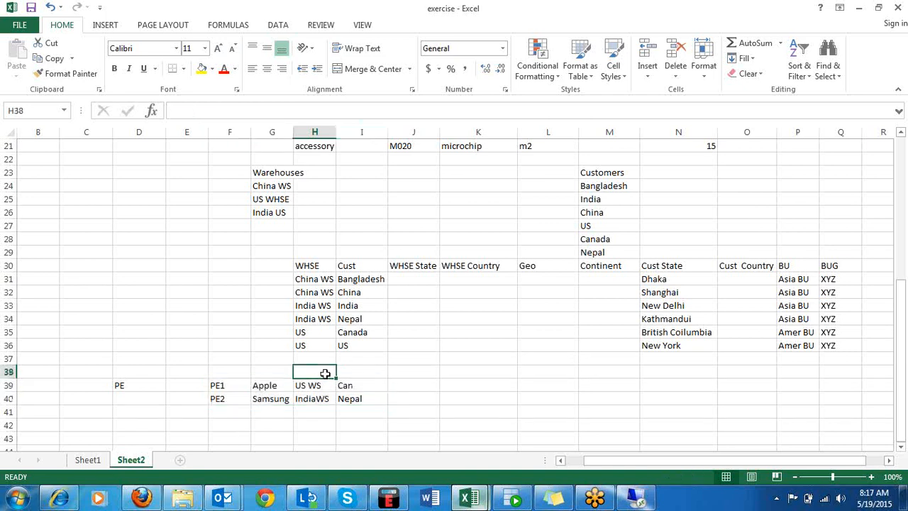
text(WS)
key(Tab)
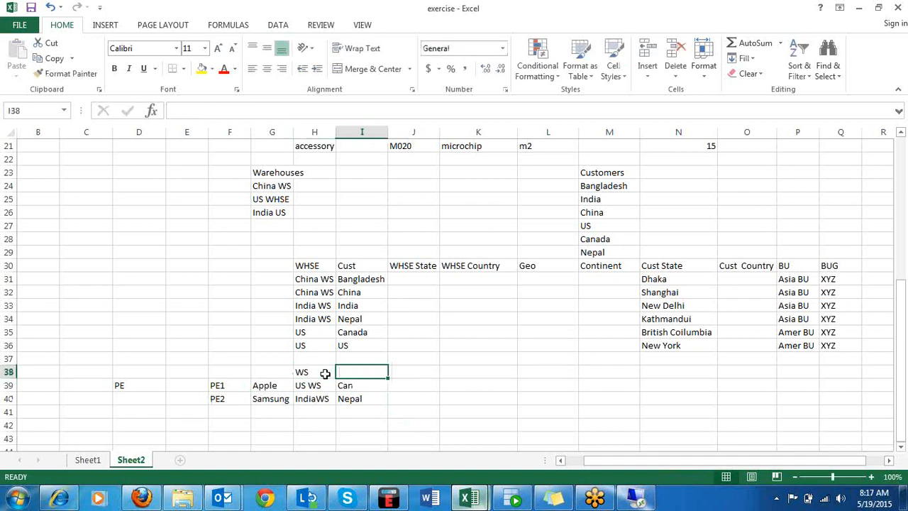
text(Cust)
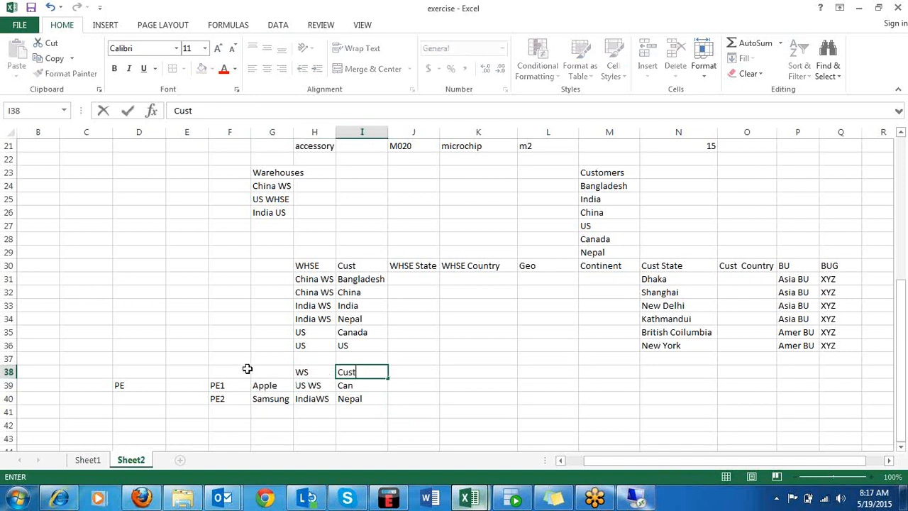
click(271, 372)
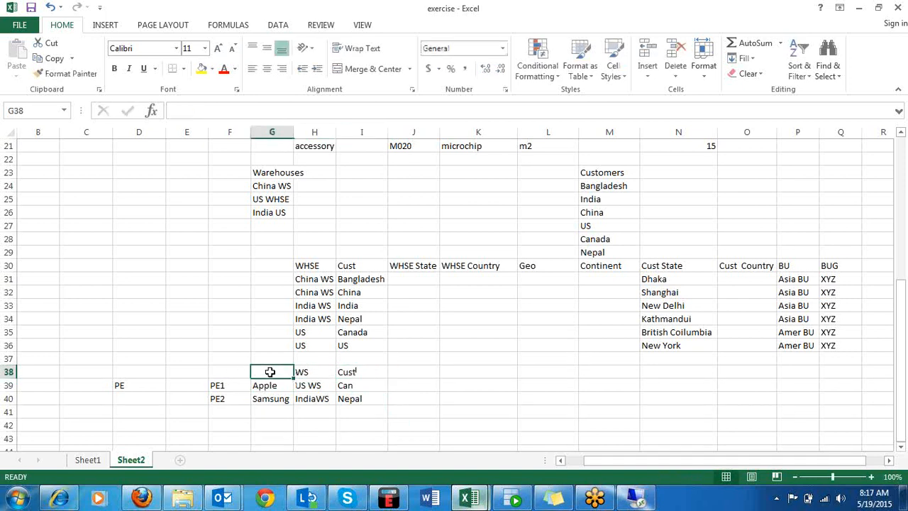
text(Item)
key(Left)
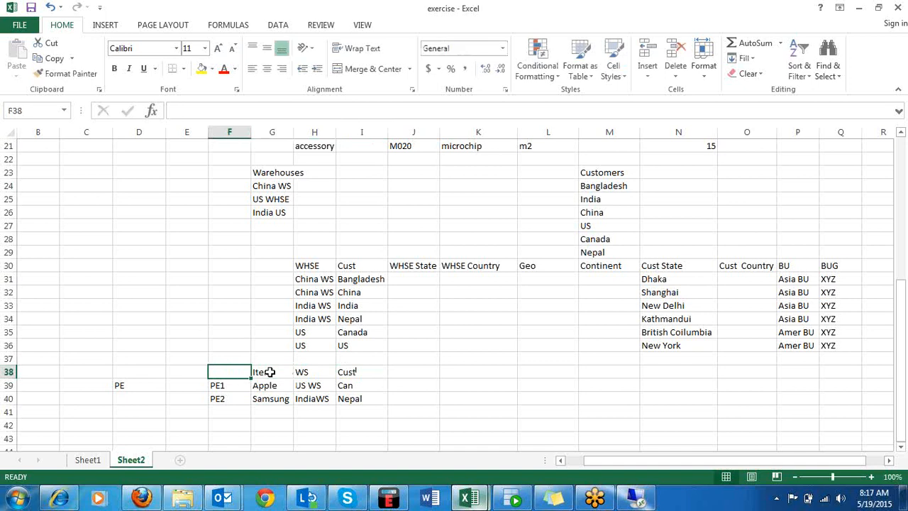
text(PE)
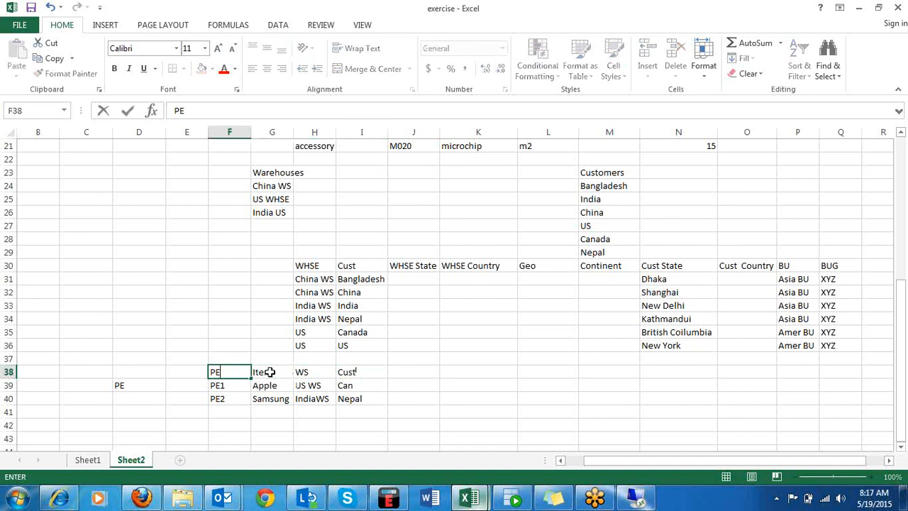
click(461, 421)
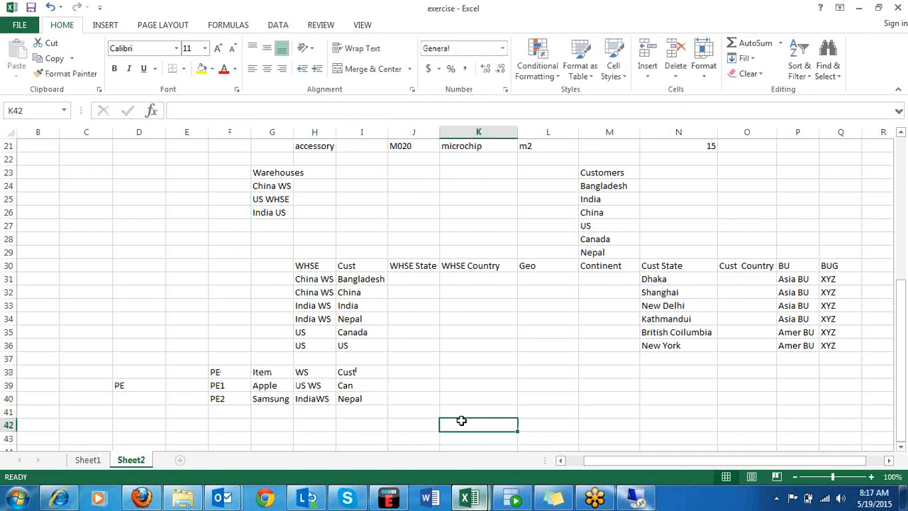
Enter the title Combination in E37, above the header row of the combination table.
click(168, 361)
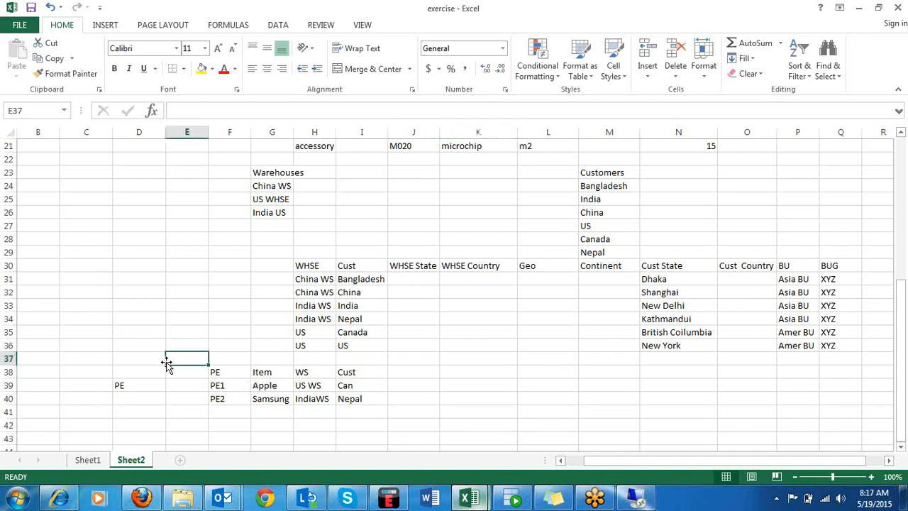
text(Combination)
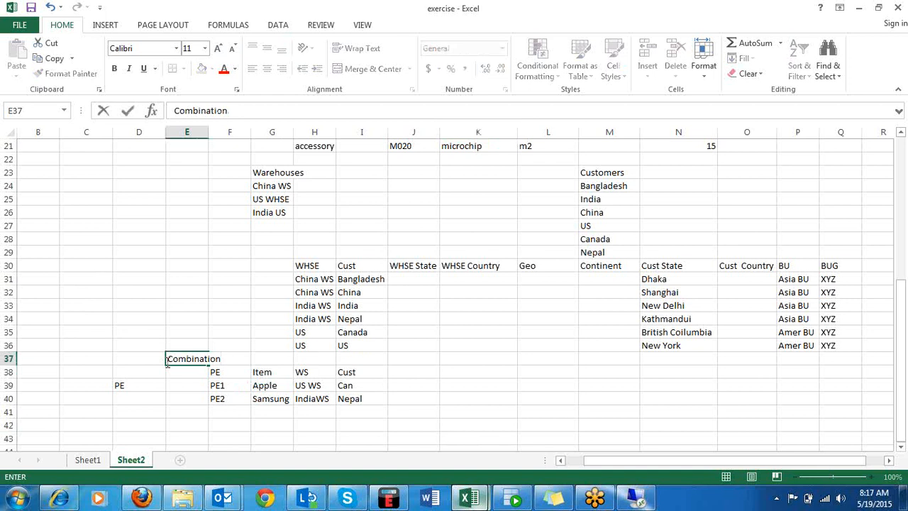
click(230, 367)
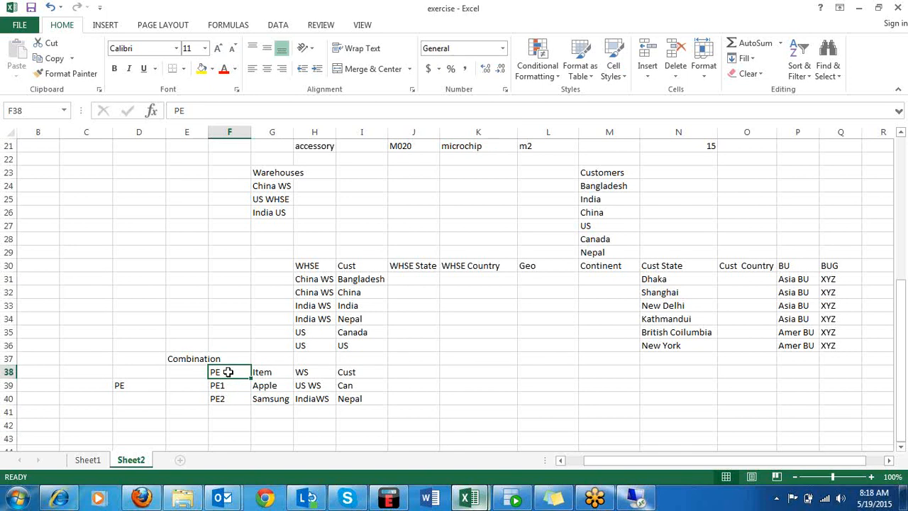
Switch to the Remote Desktop Connection session and minimize the Training folder window opened over it.
click(633, 499)
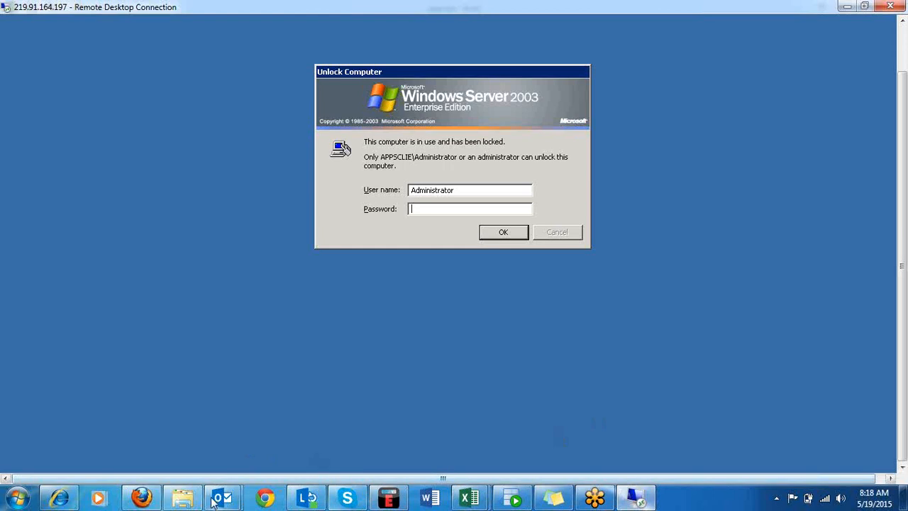
click(183, 499)
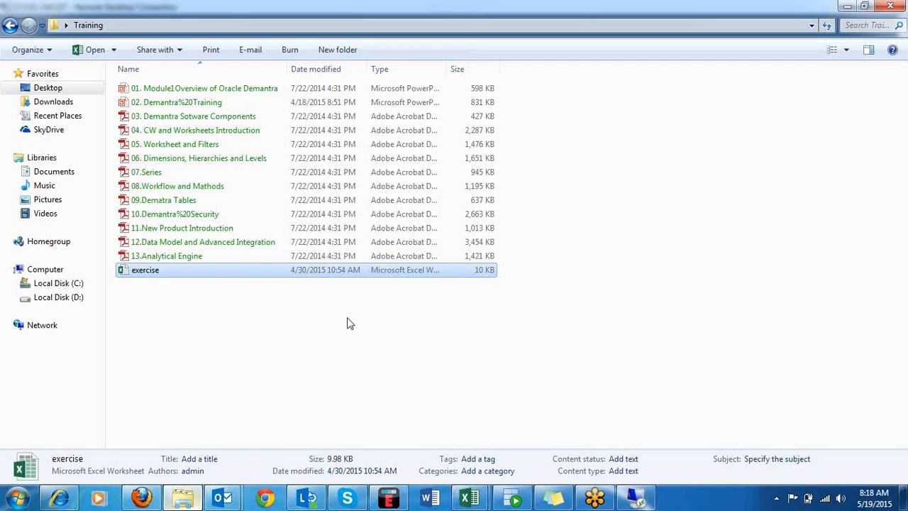
click(847, 7)
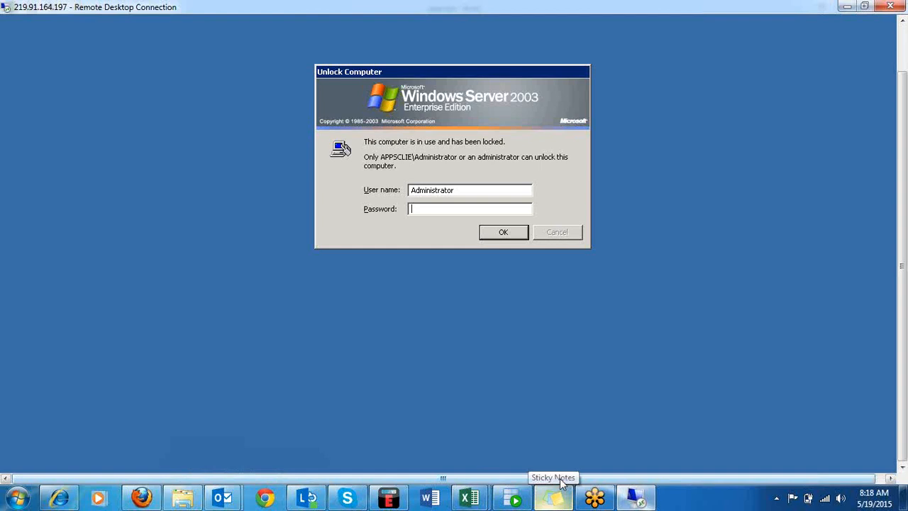